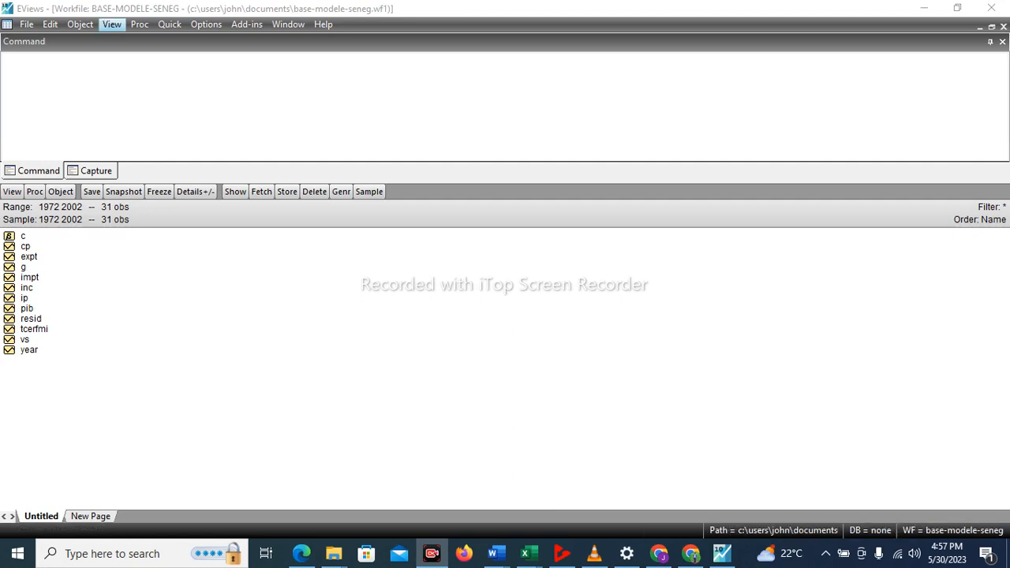
Create a new Equation object named eq_cp in the workfile.
click(80, 24)
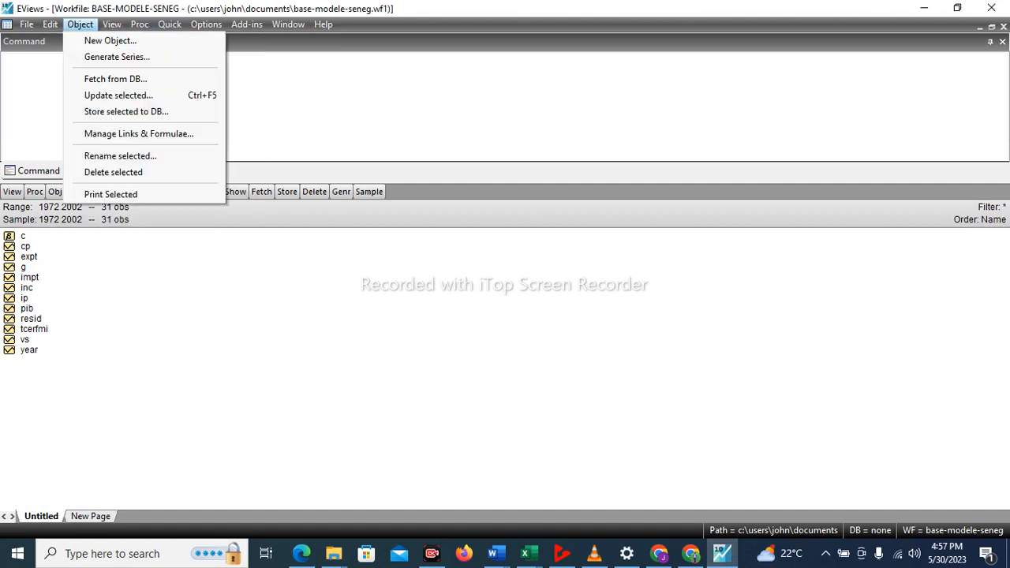
key(Return)
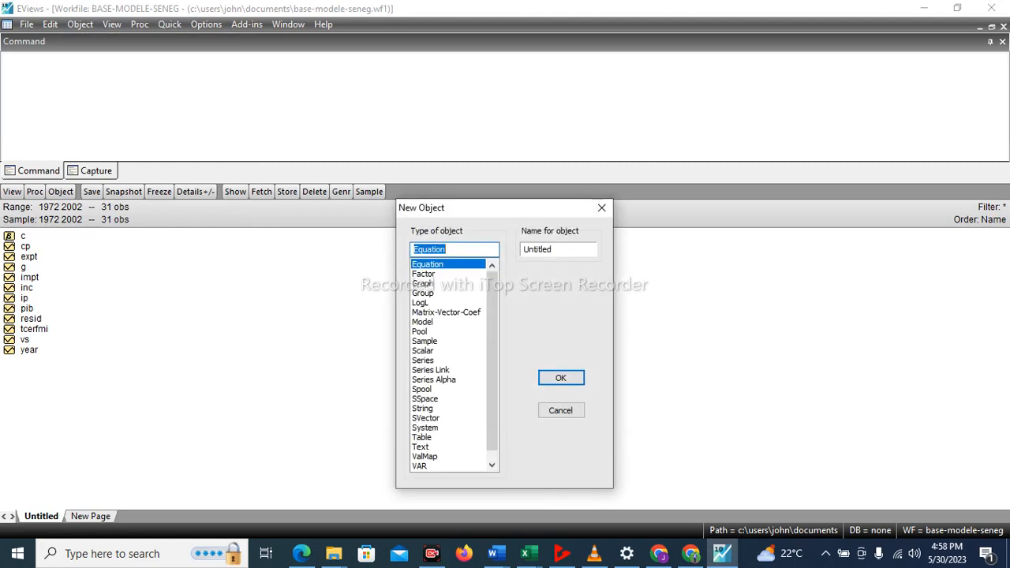
click(447, 250)
key(BackSpace)
key(BackSpace)
key(BackSpace)
key(BackSpace)
key(BackSpace)
key(BackSpace)
key(BackSpace)
key(BackSpace)
text(c)
text(eq_)
text(cp)
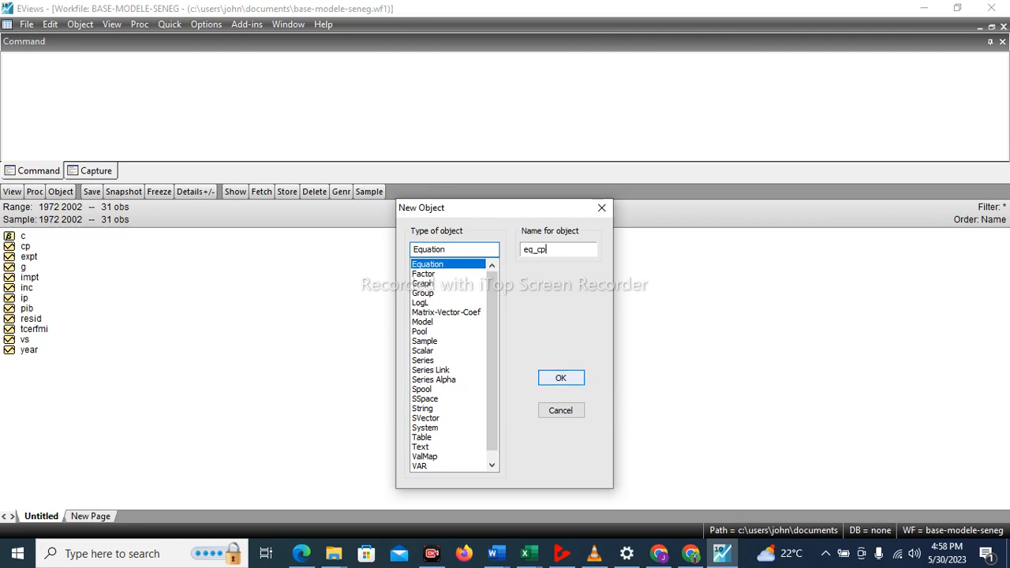
key(Return)
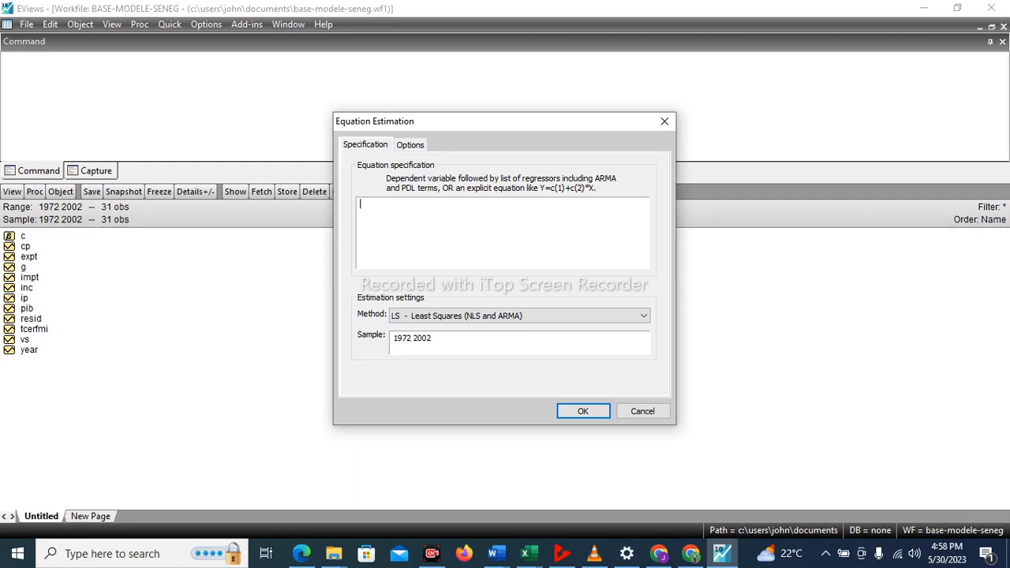
Estimate eq_cp by least squares with the specification log(cp) c log(pib) log(cp(-1)), and highlight its Durbin-Watson statistic.
text(log)
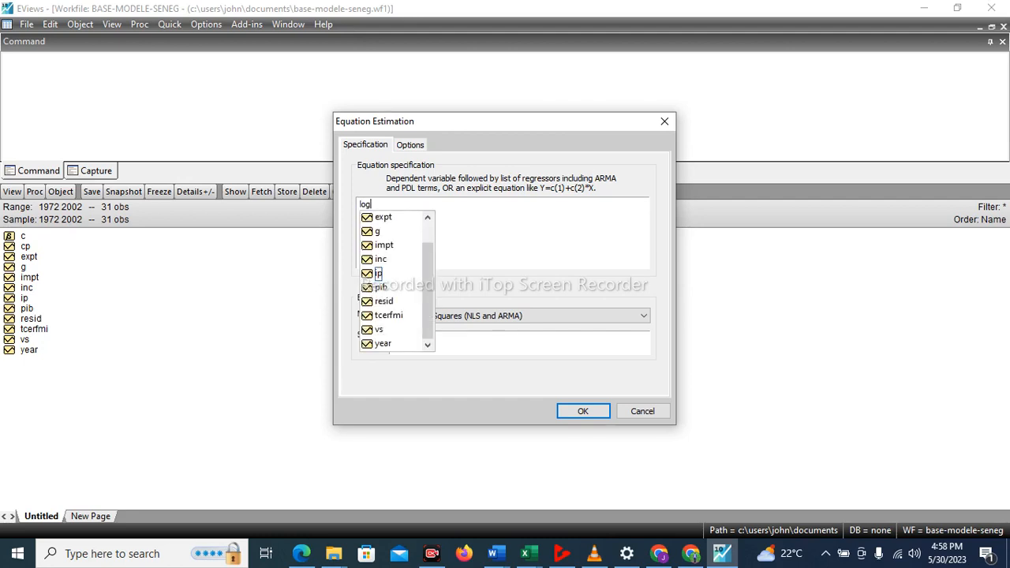
text((cp))
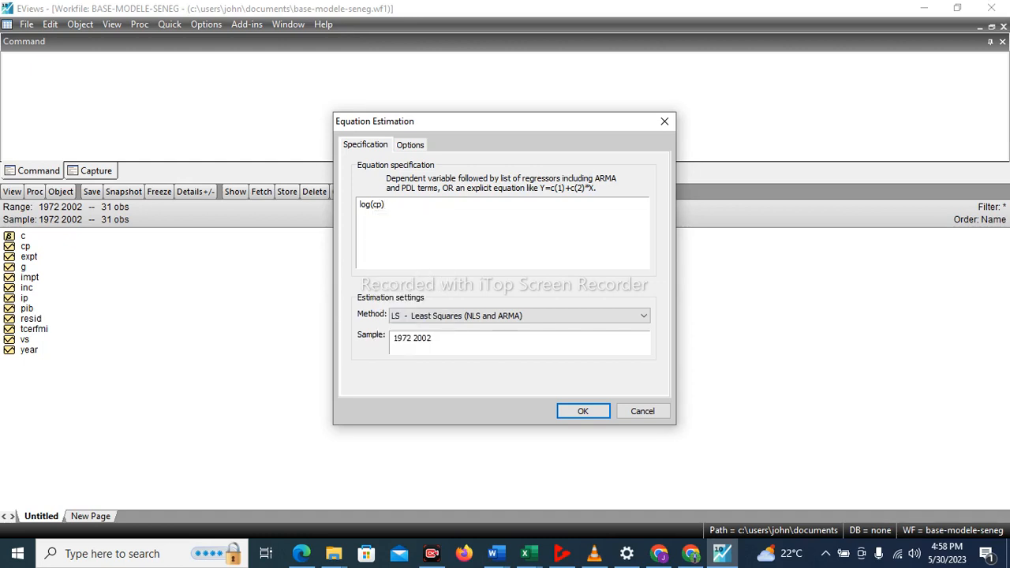
text( c log(pib) log(cp)-1))
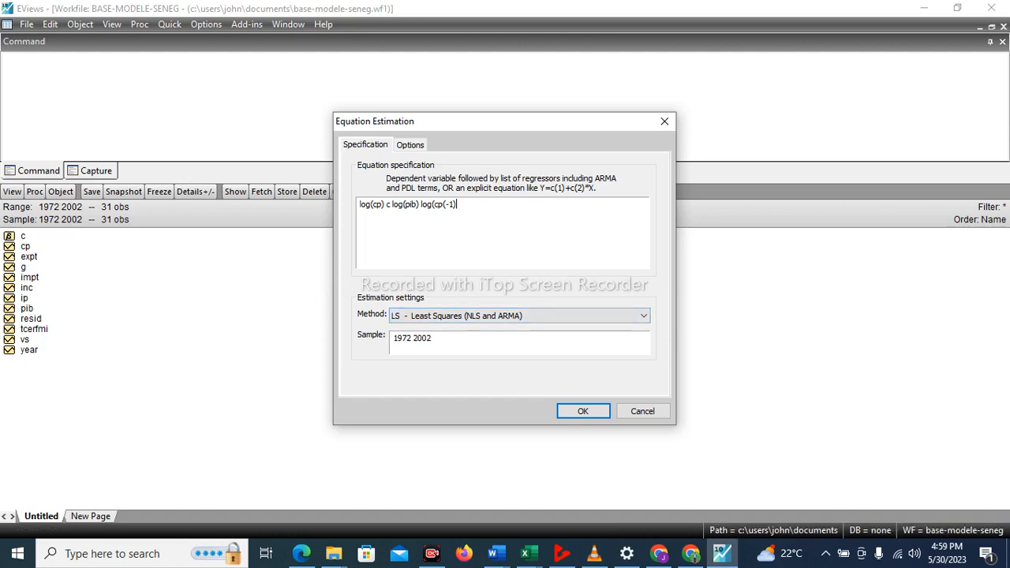
text())
key(Return)
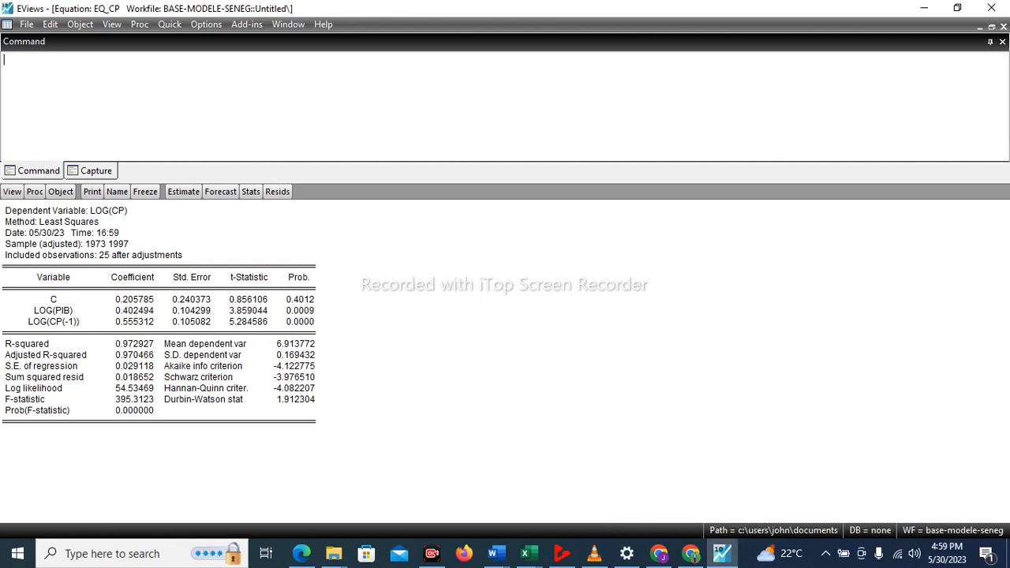
click(239, 399)
click(294, 399)
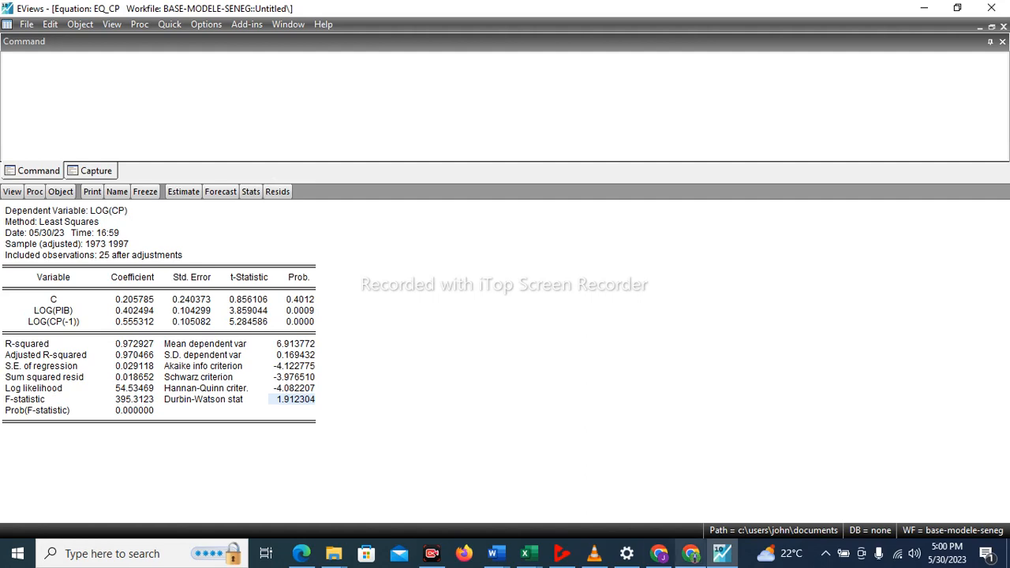
click(691, 553)
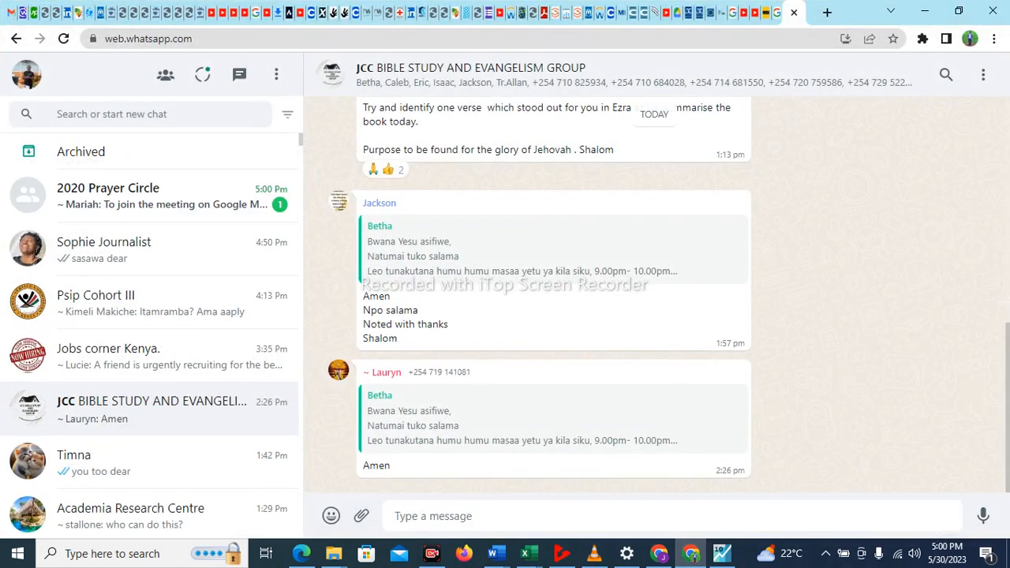
click(794, 13)
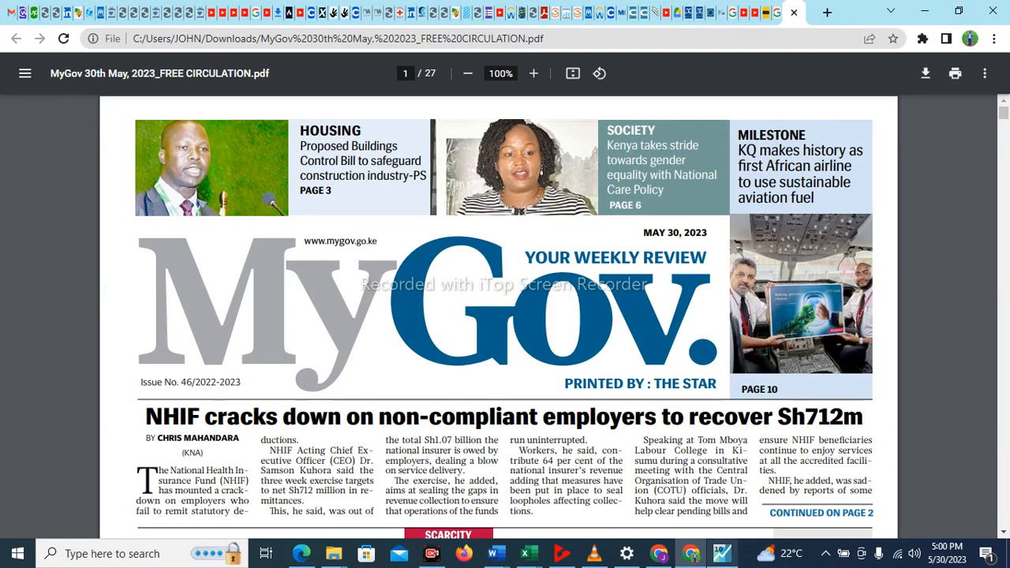
click(722, 553)
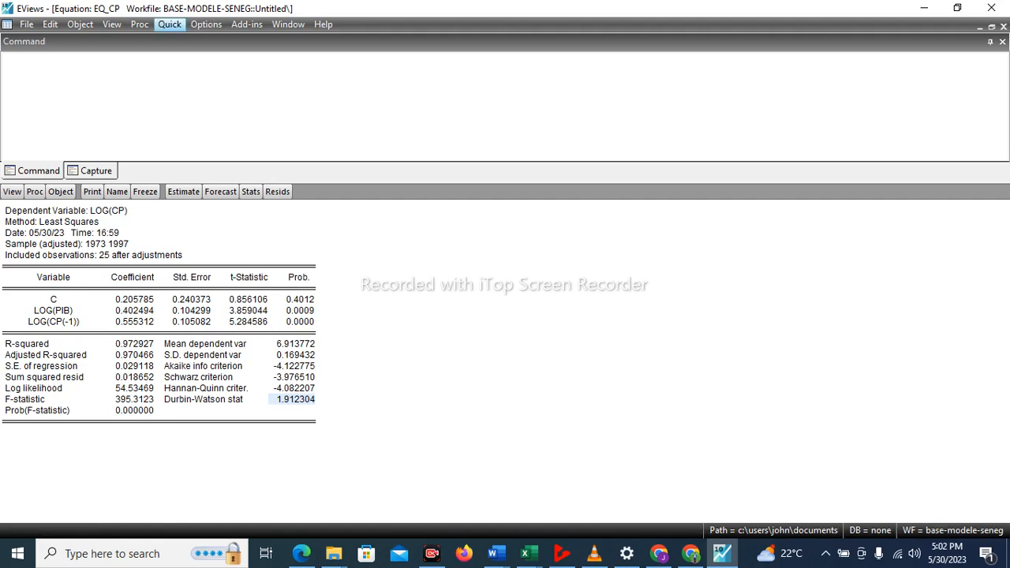
Create a new Equation object named eq_ip in the workfile.
click(79, 24)
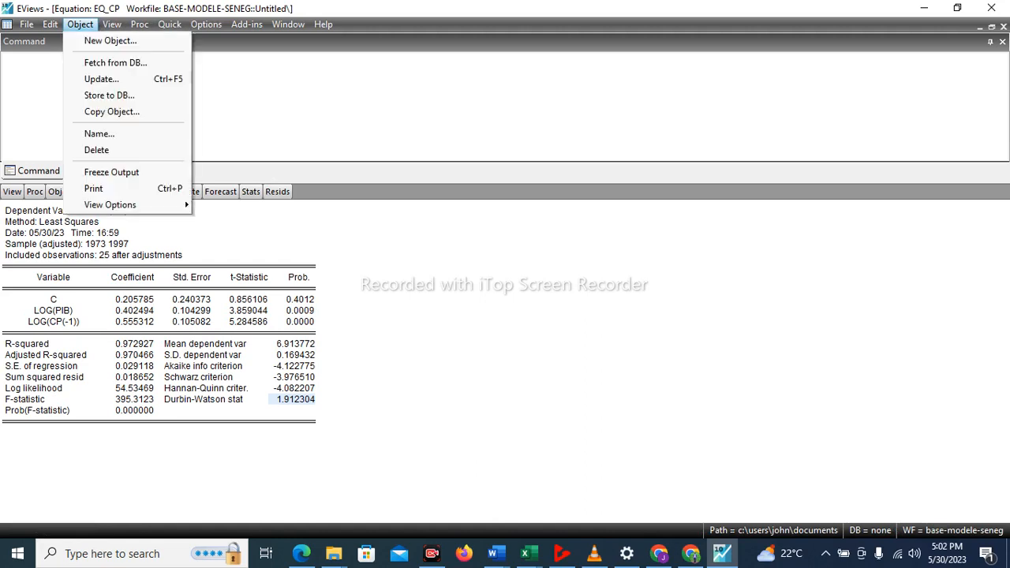
click(111, 40)
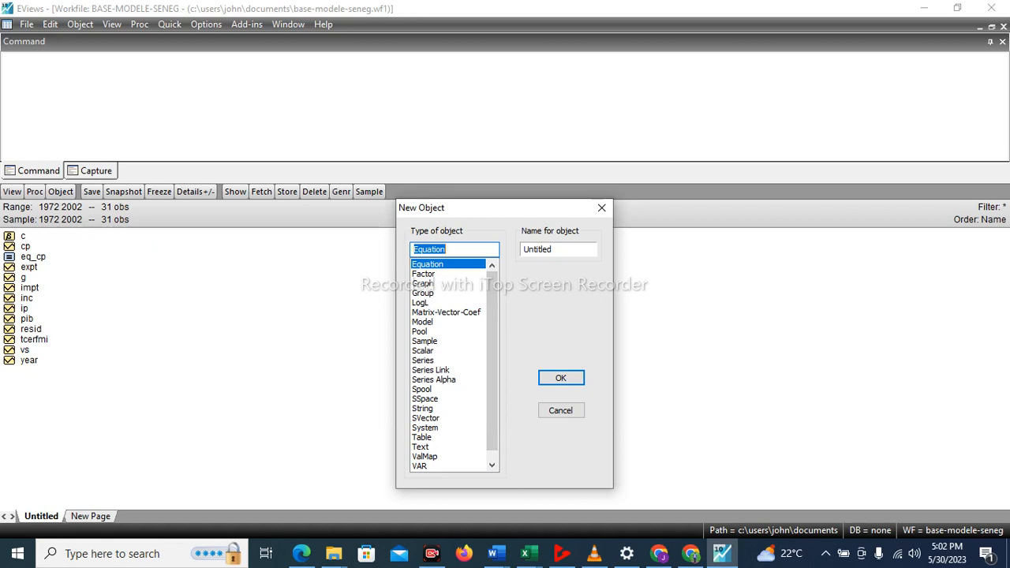
click(553, 250)
key(BackSpace)
key(BackSpace)
key(BackSpace)
key(BackSpace)
key(BackSpace)
key(BackSpace)
key(BackSpace)
key(BackSpace)
text(eq_)
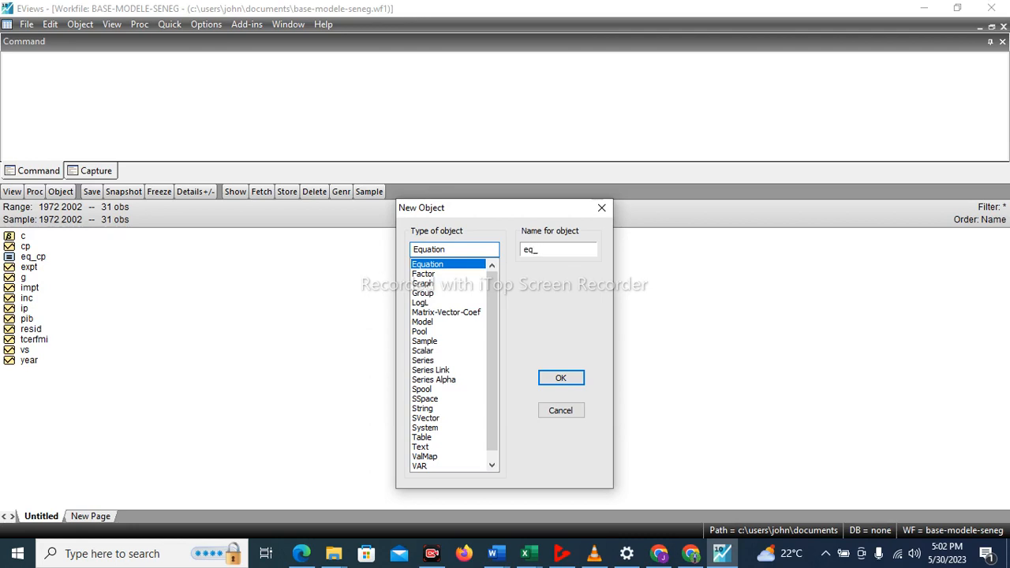
text(ip)
key(Return)
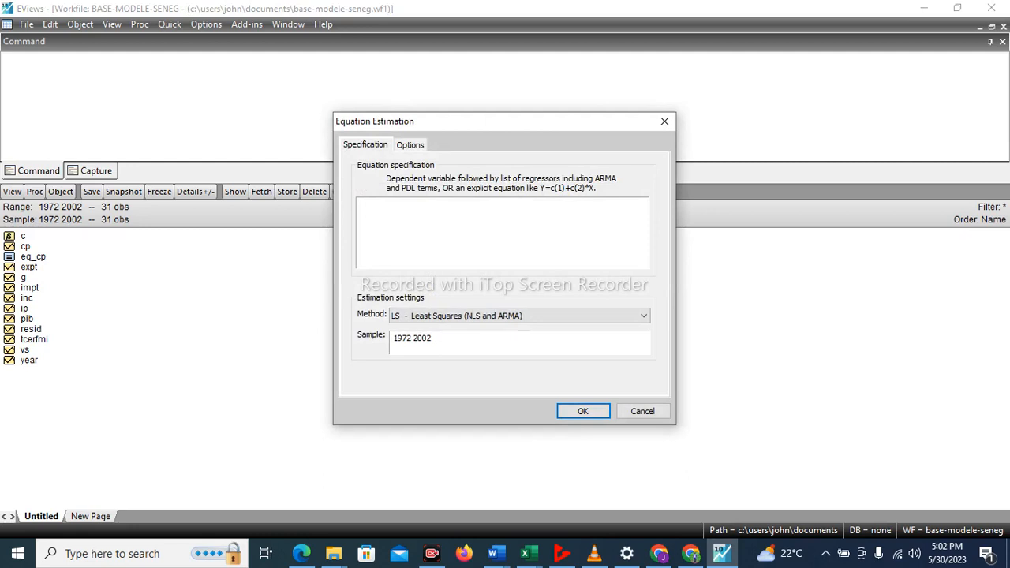
Estimate eq_ip by least squares with the specification log(ip) c log(pib) log(inc) log(ip(-1)), and highlight its Durbin-Watson statistic.
text(log)
text(())
text(ip)
text( c )
text(lo)
text(g)
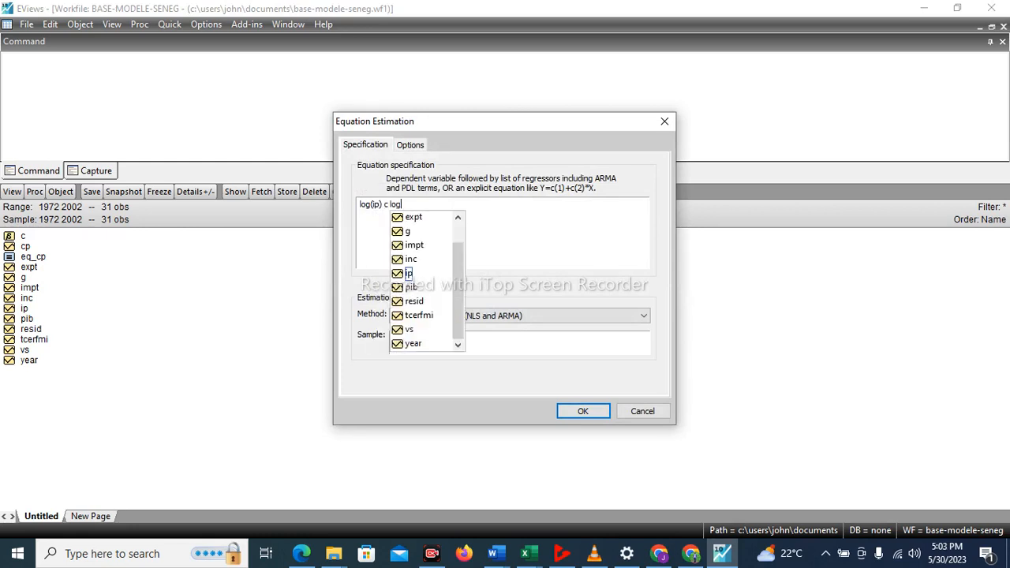
text(()
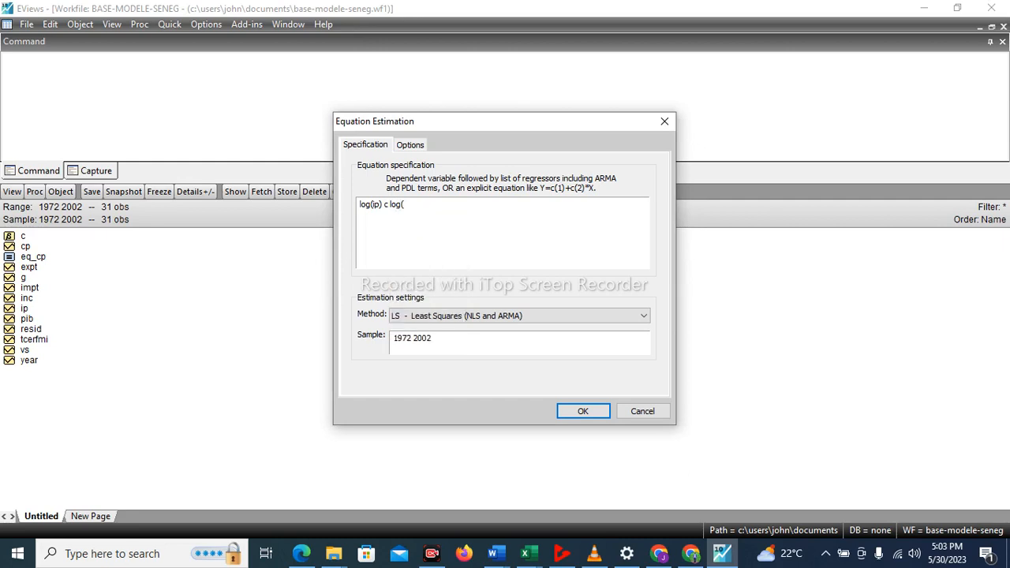
text(pib) log(inc)
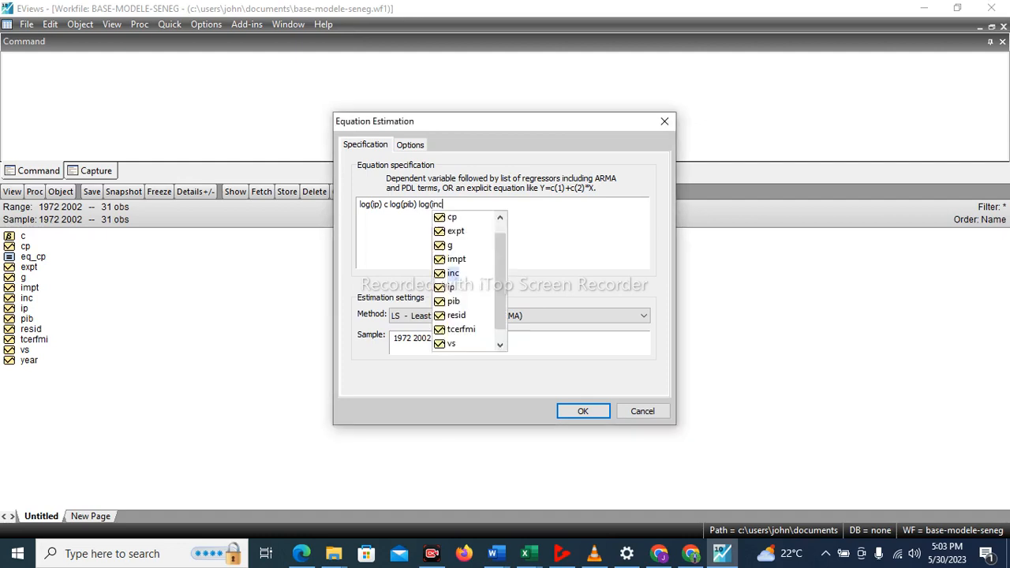
text())
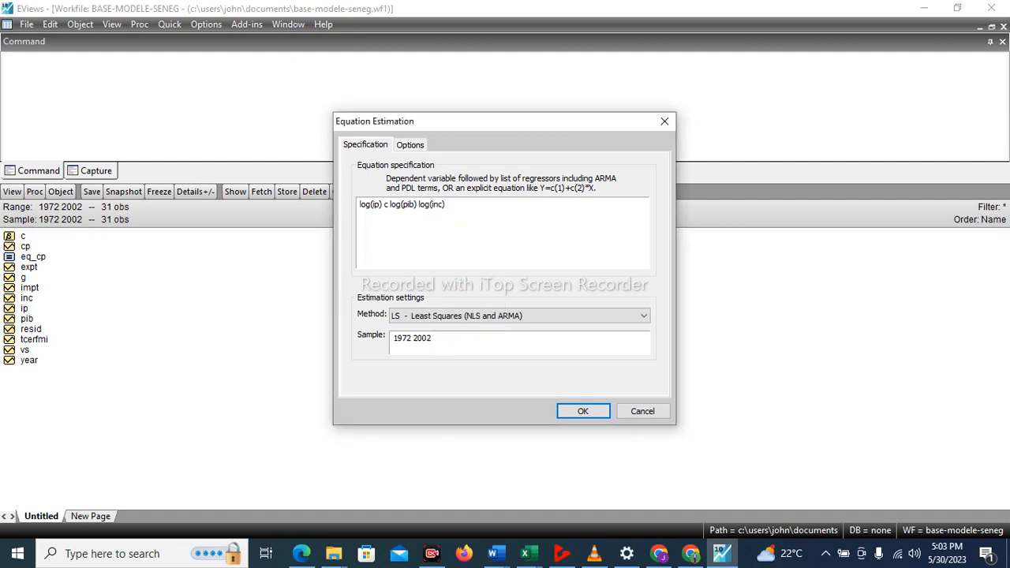
text( log(ip)-1)))
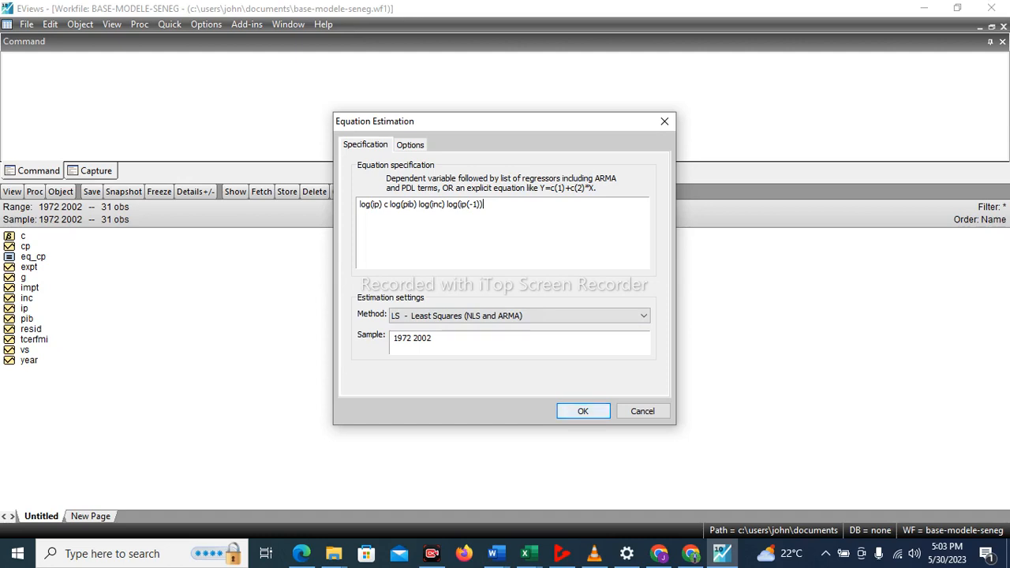
key(Return)
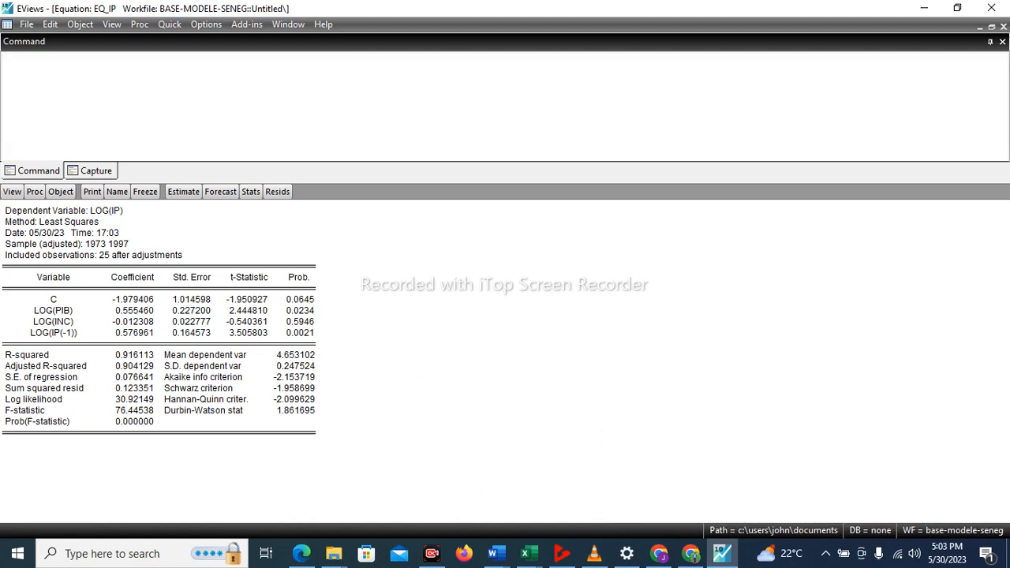
click(293, 411)
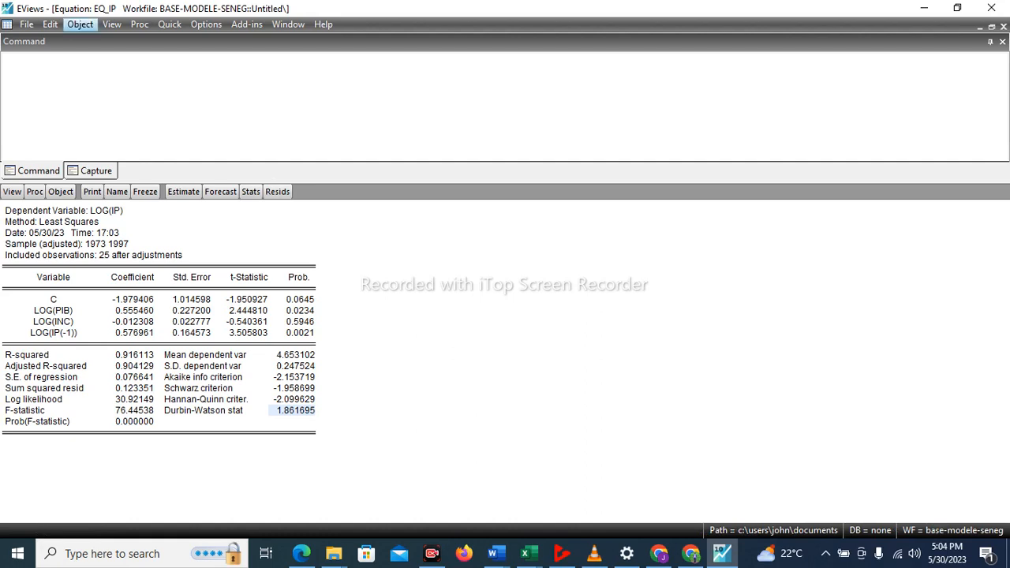
Create a new Equation object named eq_expt in the workfile.
click(49, 24)
mouse_move(79, 24)
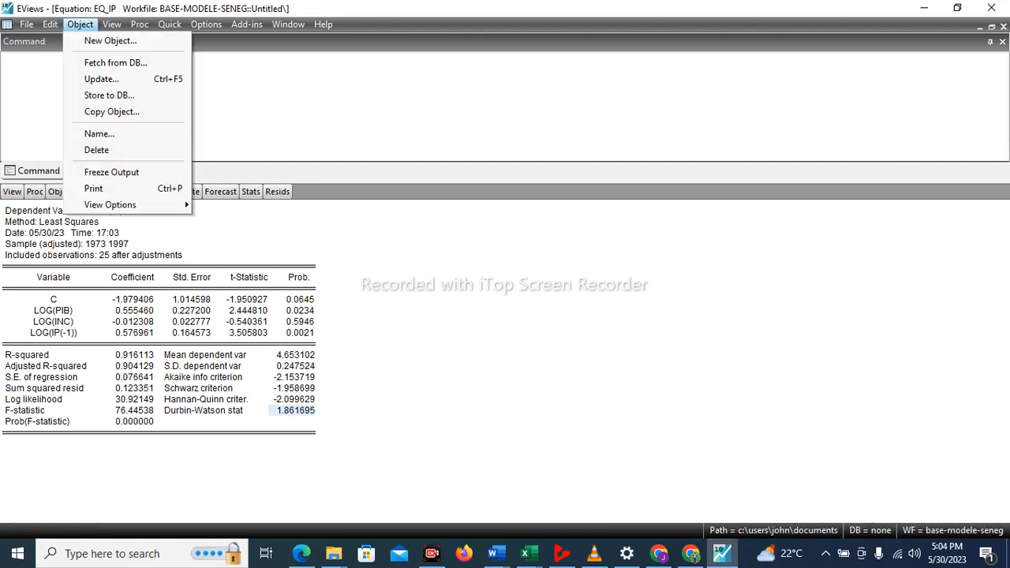
key(Escape)
click(79, 24)
click(111, 41)
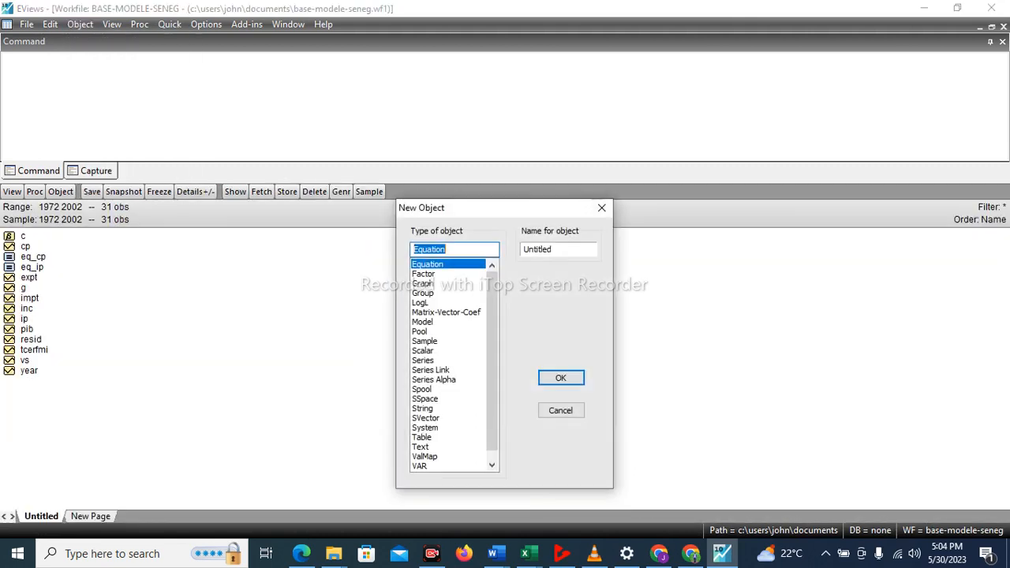
click(555, 249)
key(BackSpace)
key(BackSpace)
key(BackSpace)
key(BackSpace)
key(BackSpace)
key(BackSpace)
key(BackSpace)
key(BackSpace)
text(eq_expt)
key(Return)
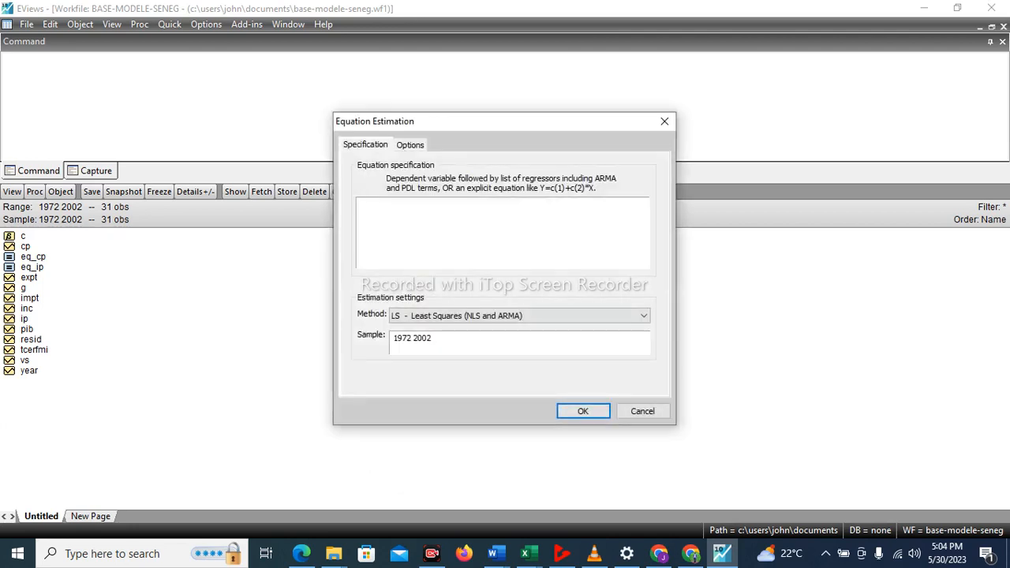
Estimate eq_expt by least squares with the specification log(expt) c log(pib) log(tcerfmi), and highlight its Durbin-Watson statistic.
text(log(expt) c log(pib)
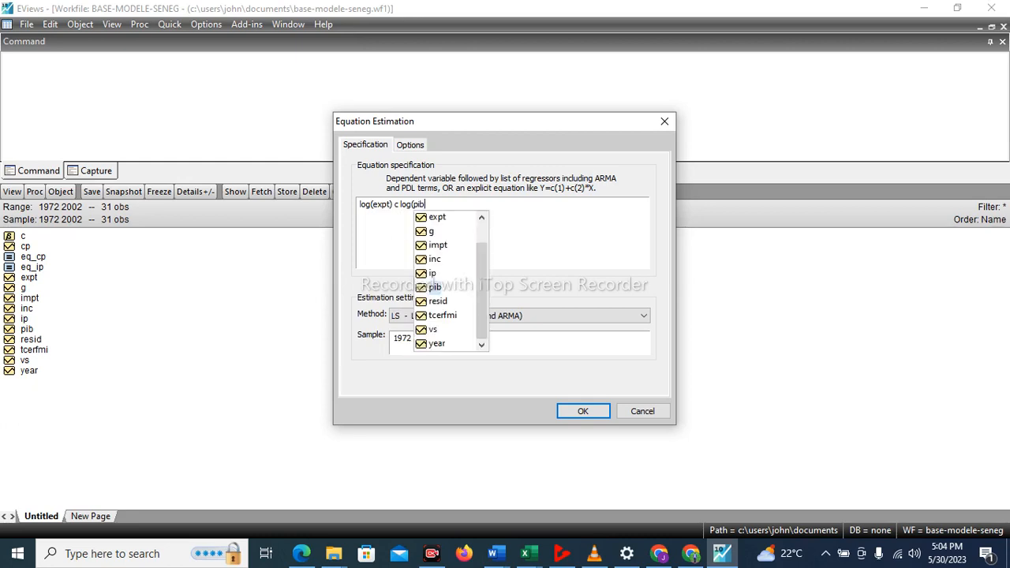
text())
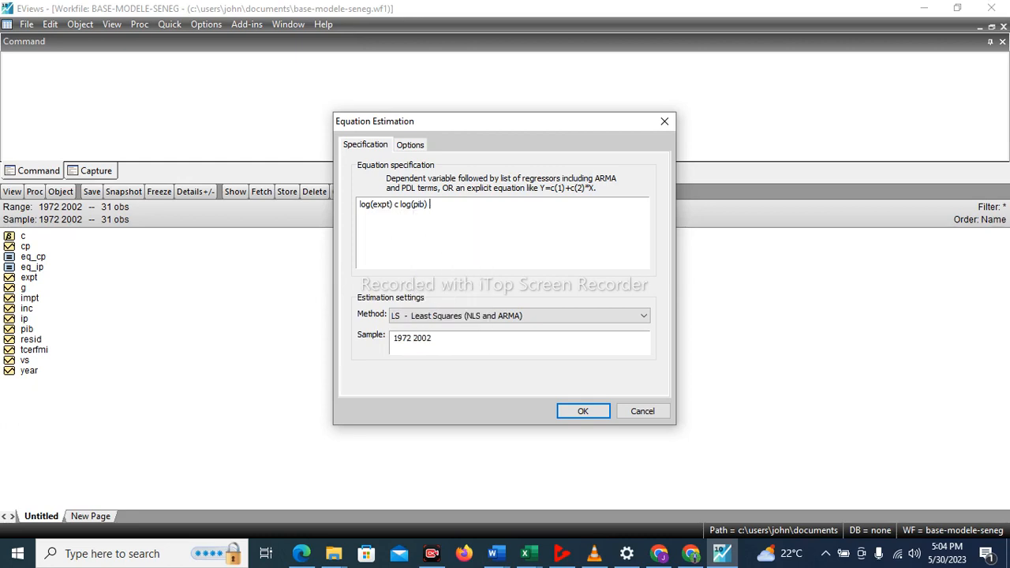
text( log()
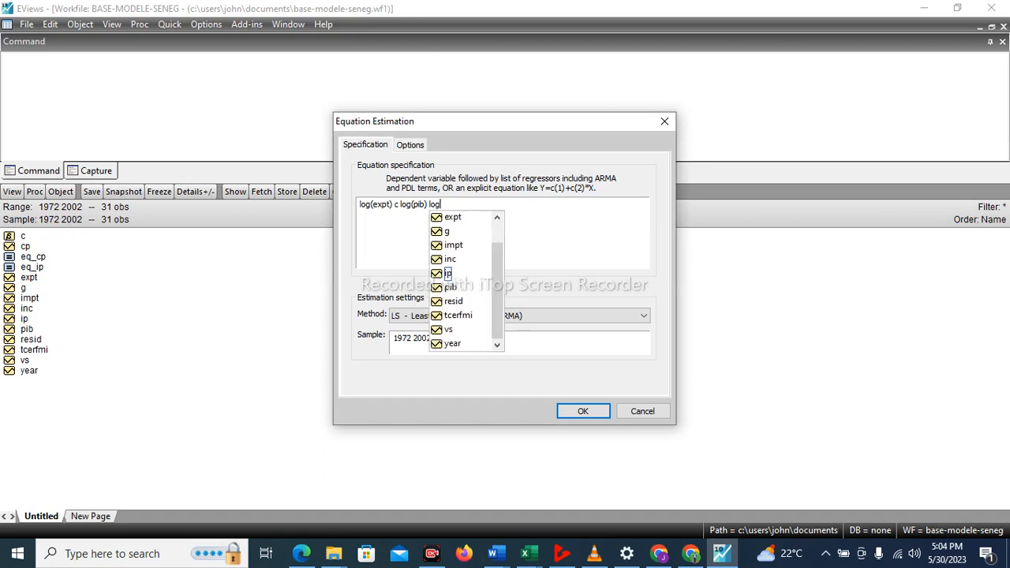
text(tcer)
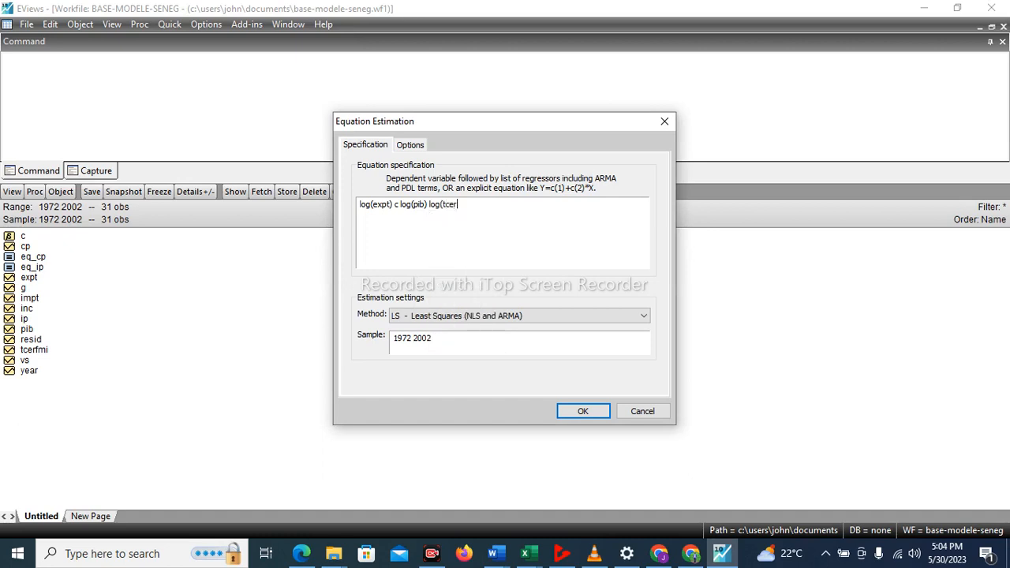
text(fmi))
key(Return)
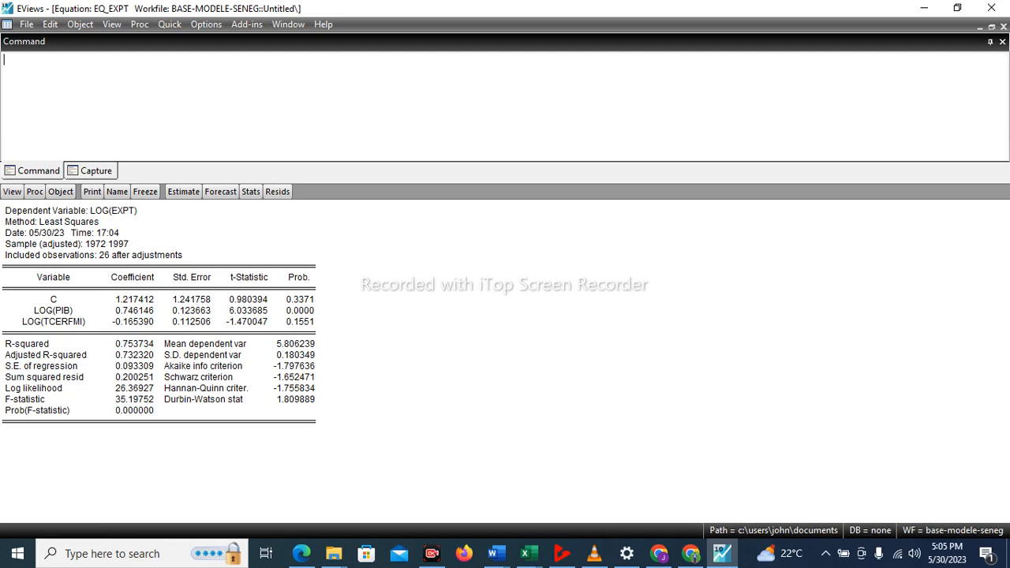
click(293, 399)
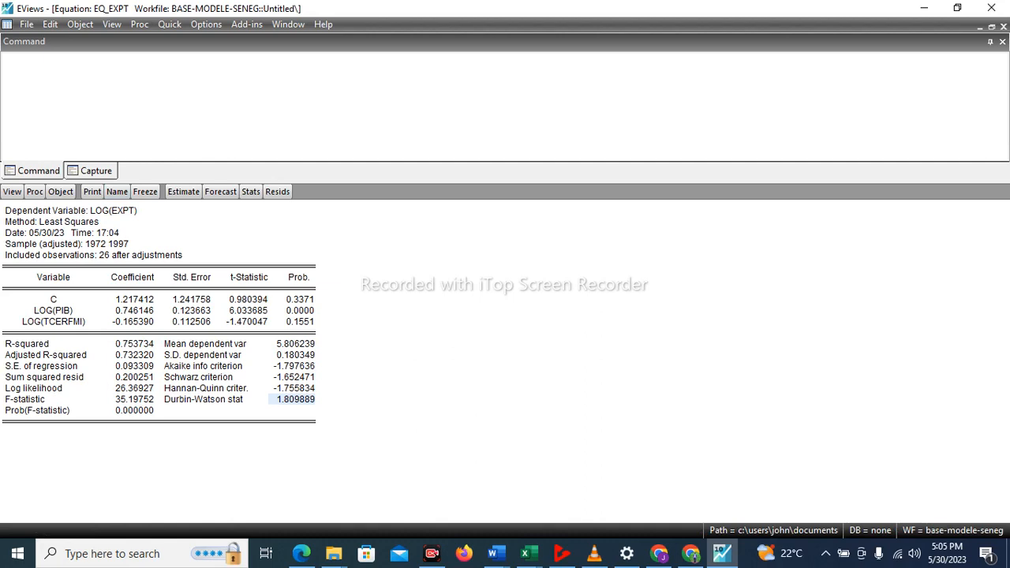
Show the Representations view of eq_expt and highlight part of the estimation equation.
click(12, 192)
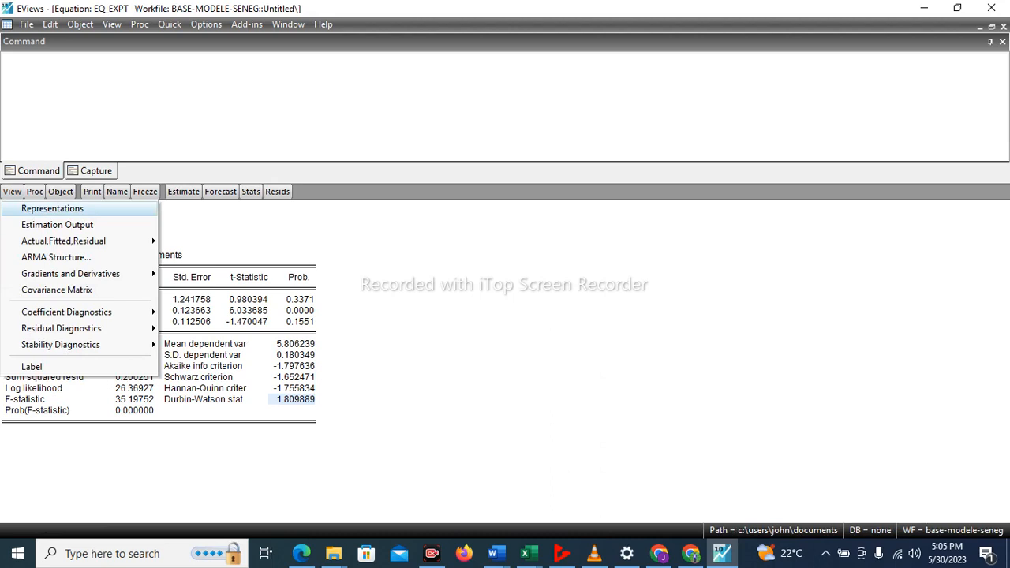
key(Return)
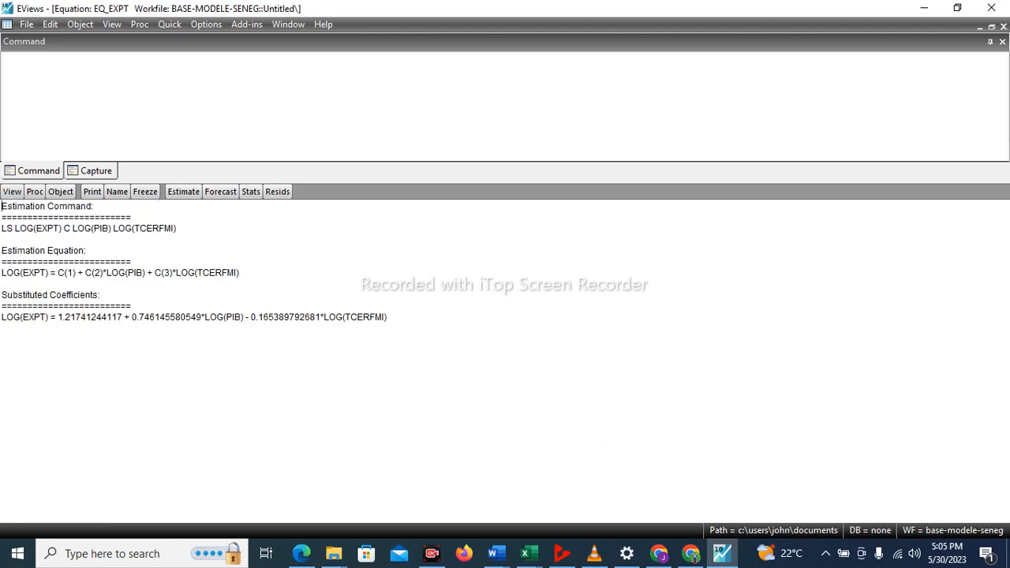
drag(4, 283, 100, 274)
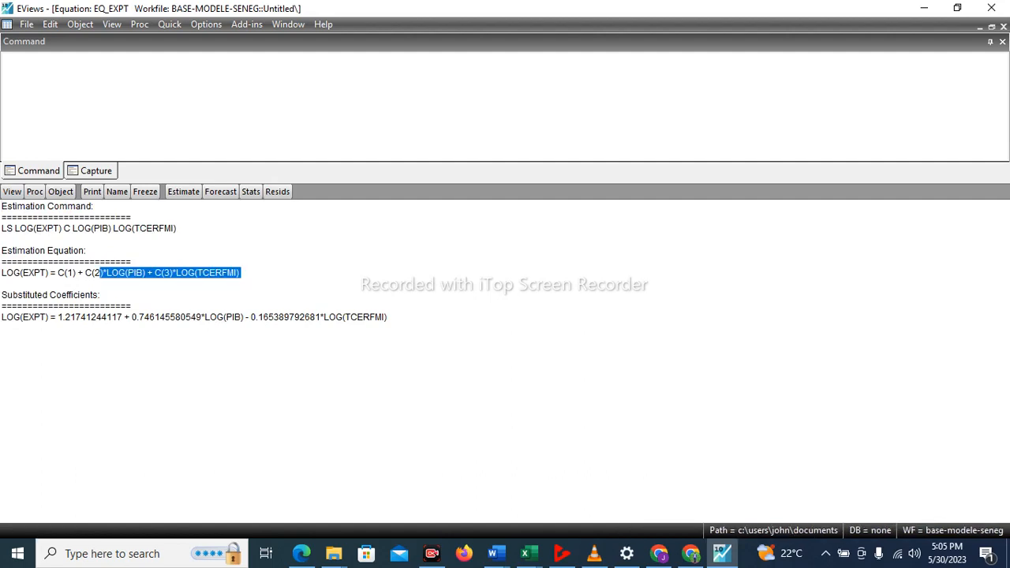
Re-run the least-squares estimation of eq_expt with its existing specification to return to the estimation output.
click(5, 283)
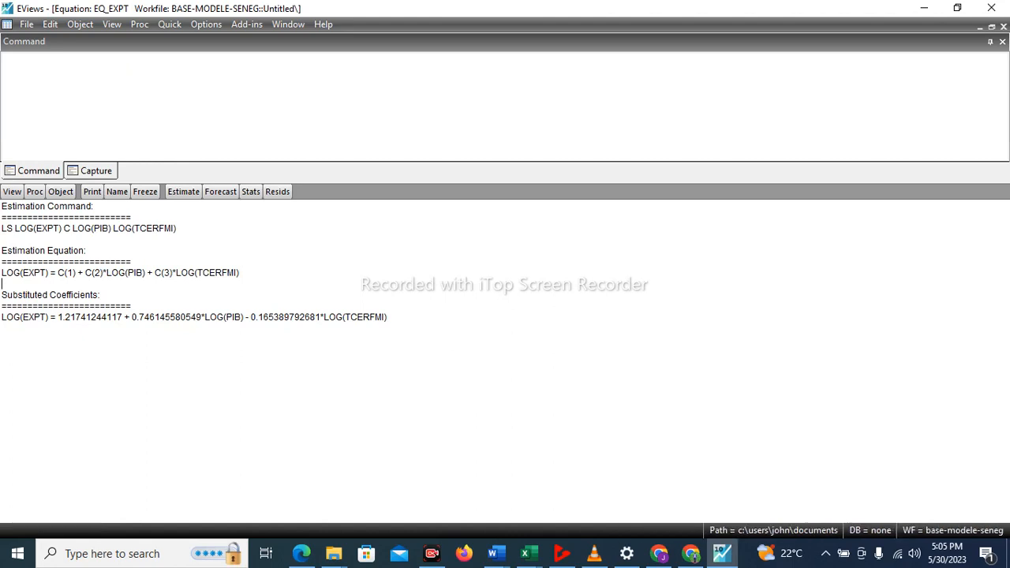
click(12, 191)
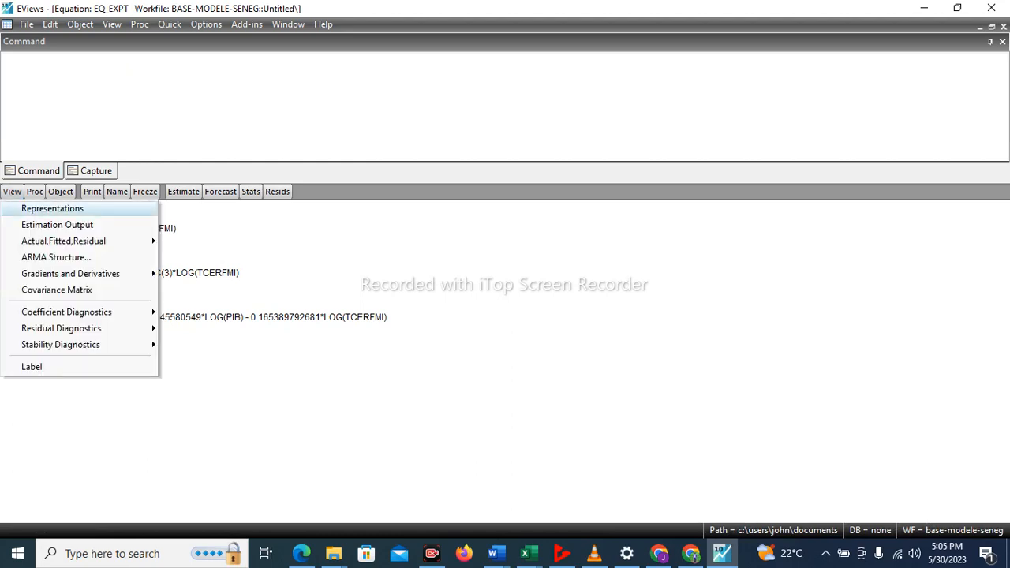
click(52, 208)
click(183, 190)
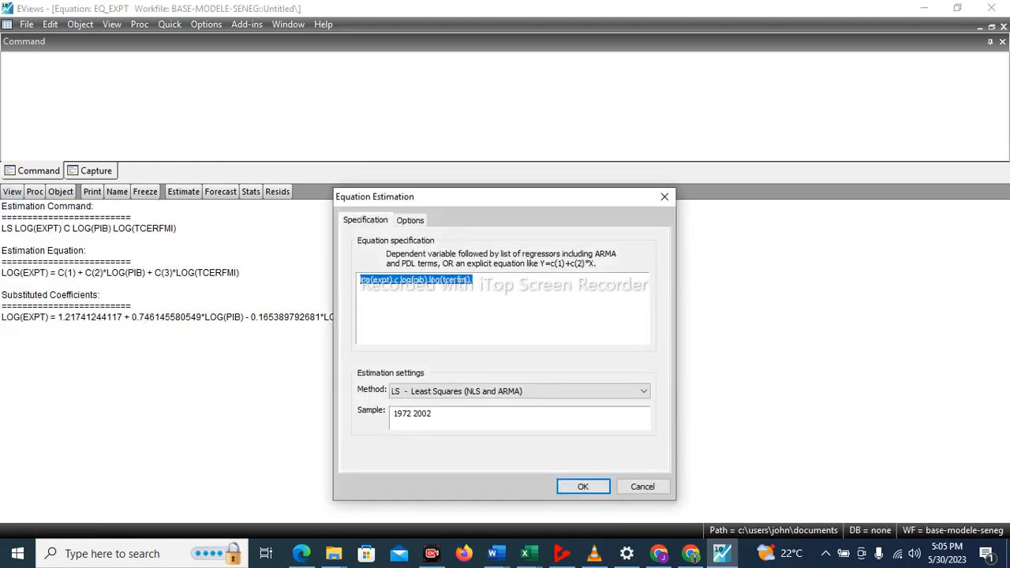
key(Return)
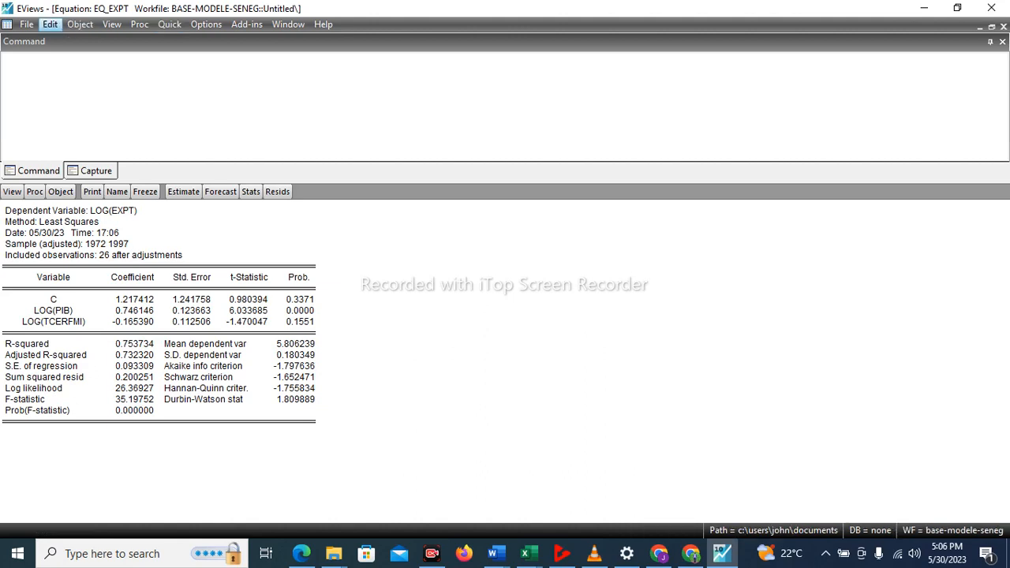
Create a new Equation object named eq_impt in the workfile.
click(49, 25)
mouse_move(79, 25)
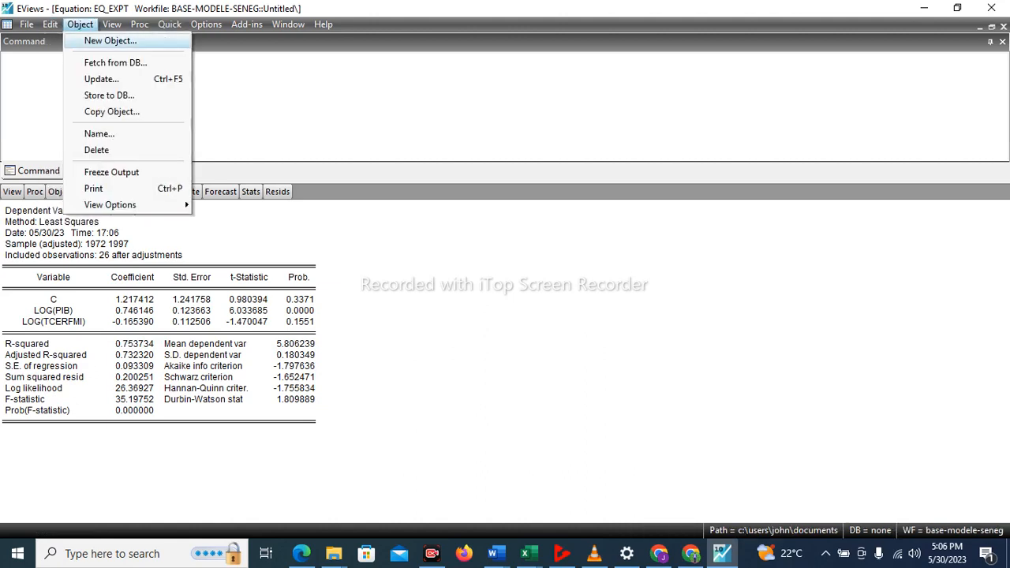
click(110, 40)
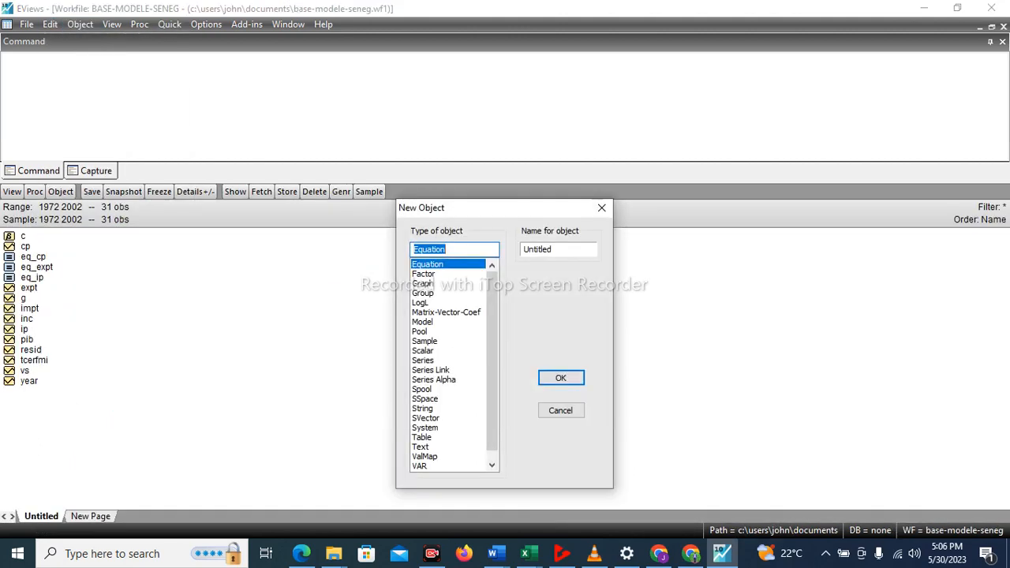
click(553, 249)
key(BackSpace)
key(BackSpace)
key(BackSpace)
key(BackSpace)
key(BackSpace)
key(BackSpace)
key(BackSpace)
key(BackSpace)
text(eq_impt)
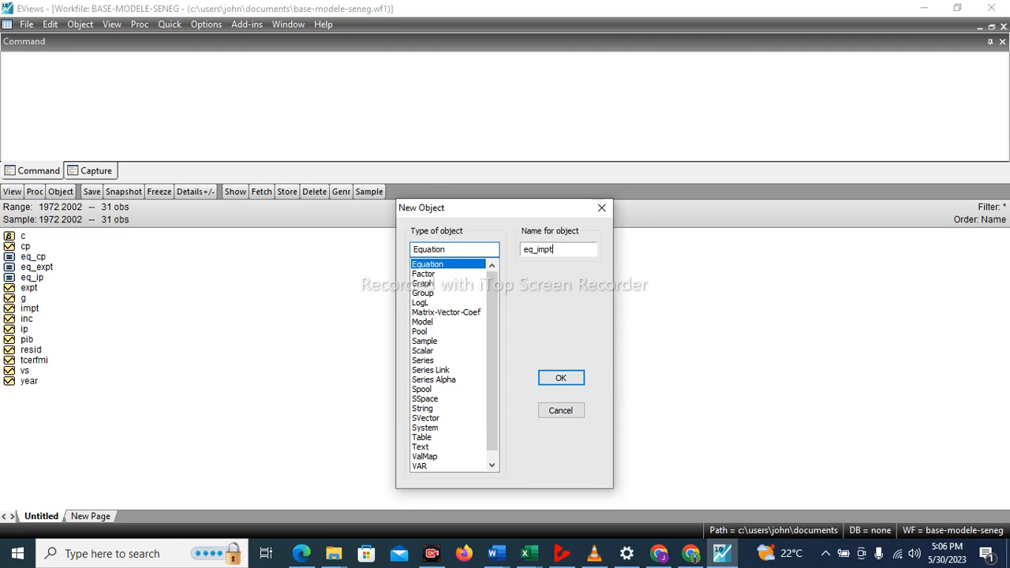
key(Return)
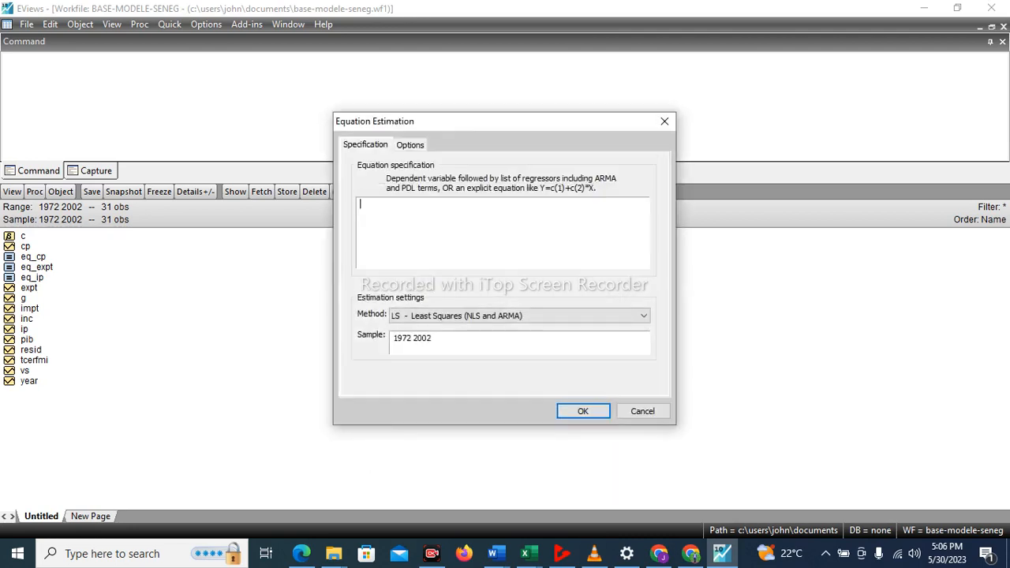
Estimate eq_impt by least squares with the specification log(impt) c log(pib) log(tcerfmi).
text(log)
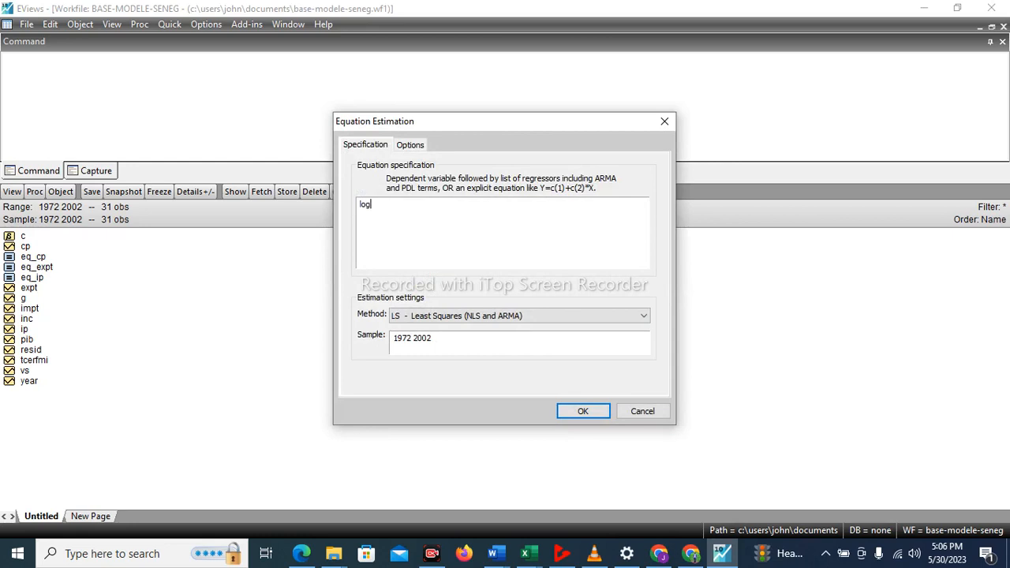
text((im)
text(pt)
text(()
text() )
text(c)
text( log)
text(()
text(pi)
text(b)
text() )
text(log()
text(tc)
key(BackSpace)
key(BackSpace)
text(tce)
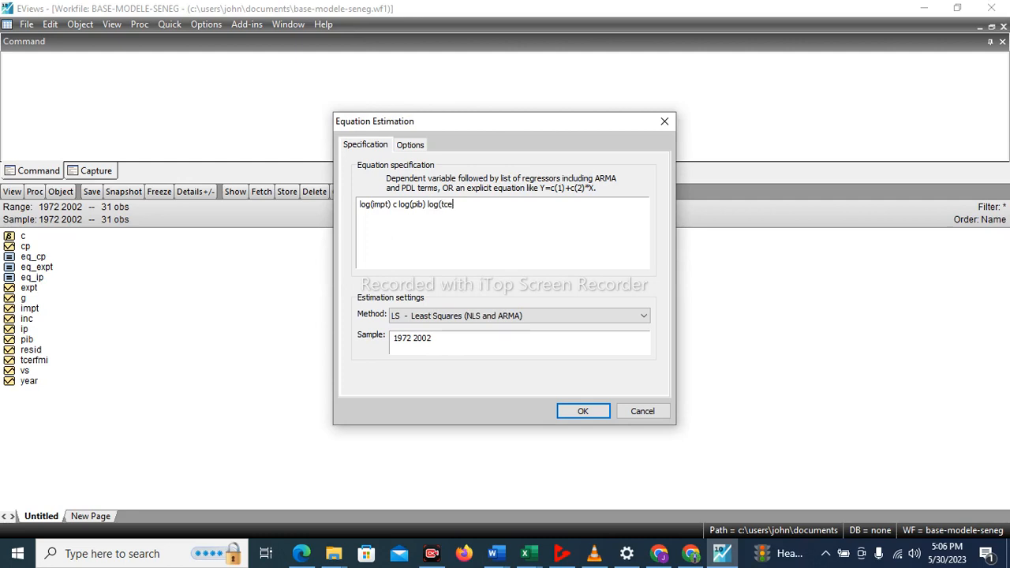
text(rfmi)
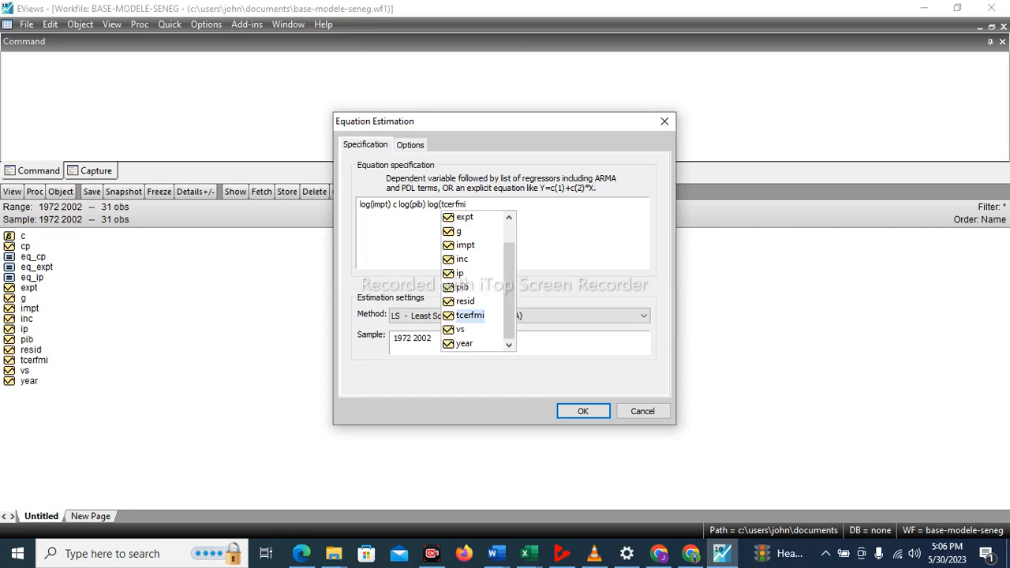
key(Escape)
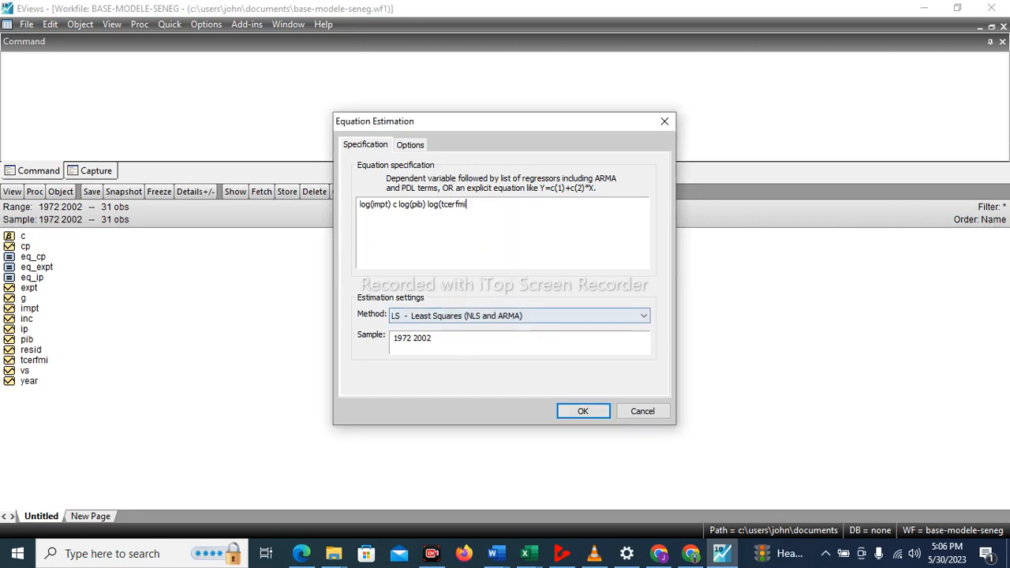
text())
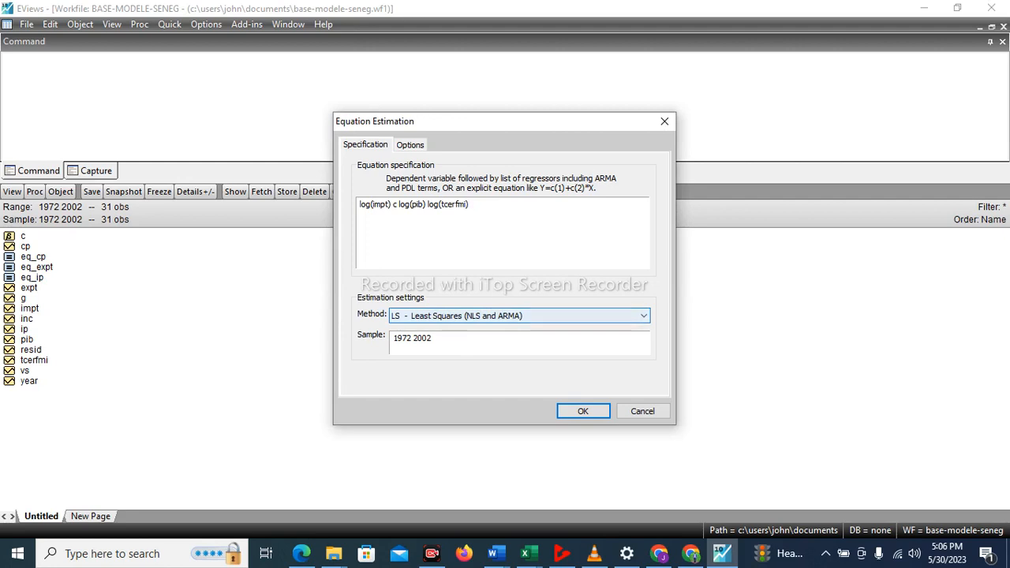
key(Return)
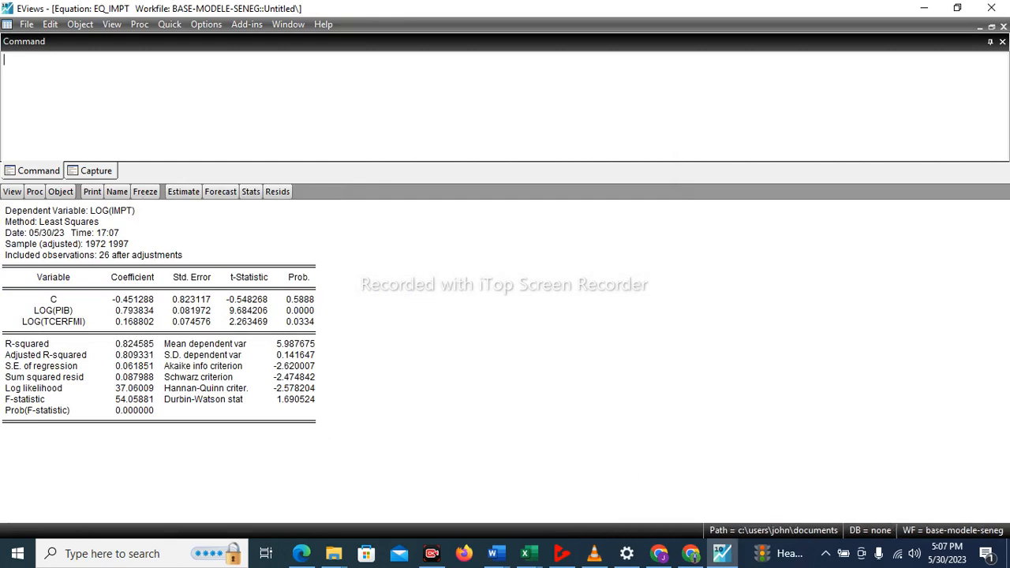
Highlight the substituted-coefficients equation in the Representations view of eq_impt, and re-run its estimation to return to the output.
click(12, 191)
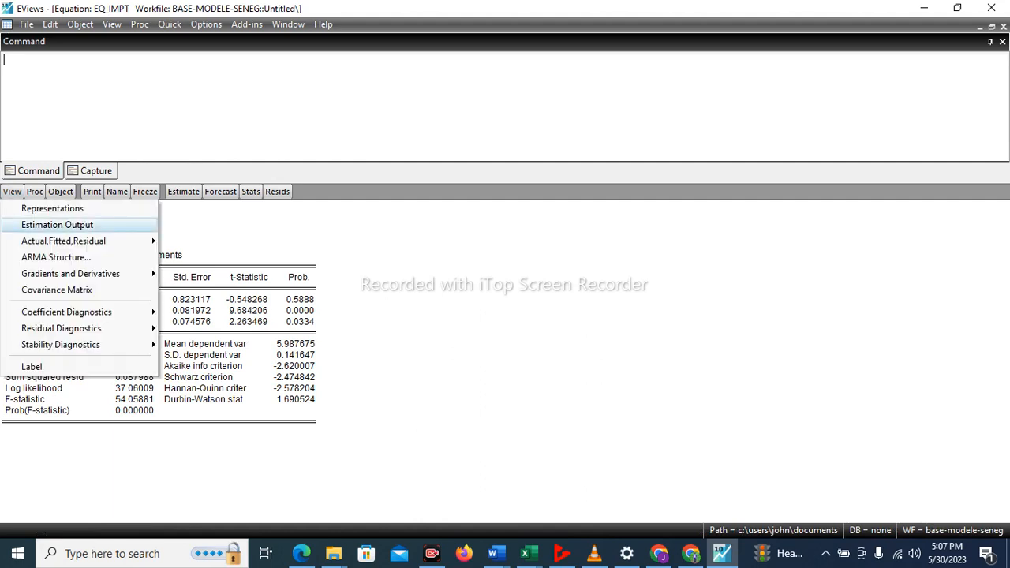
click(52, 209)
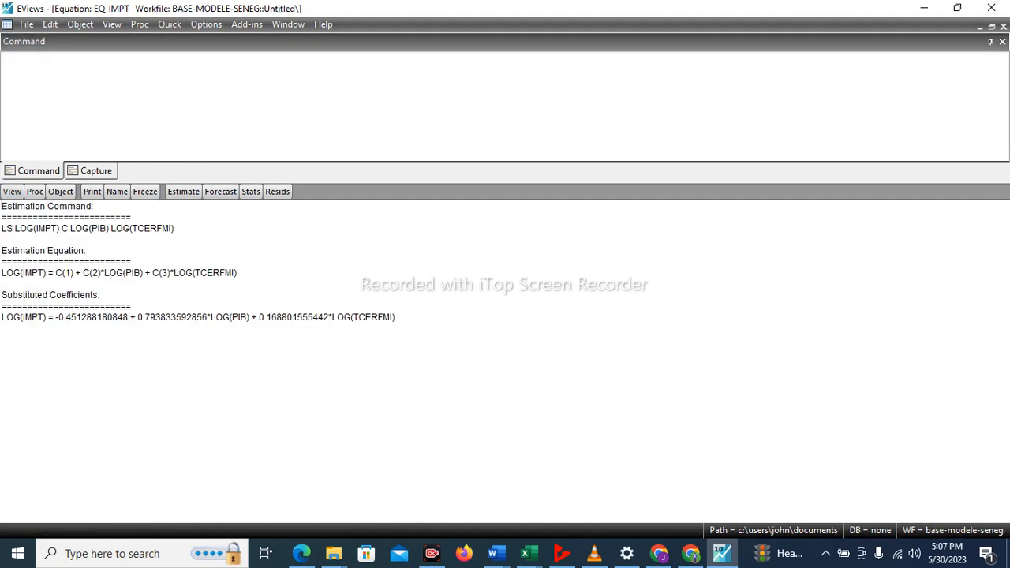
drag(397, 317, 2, 317)
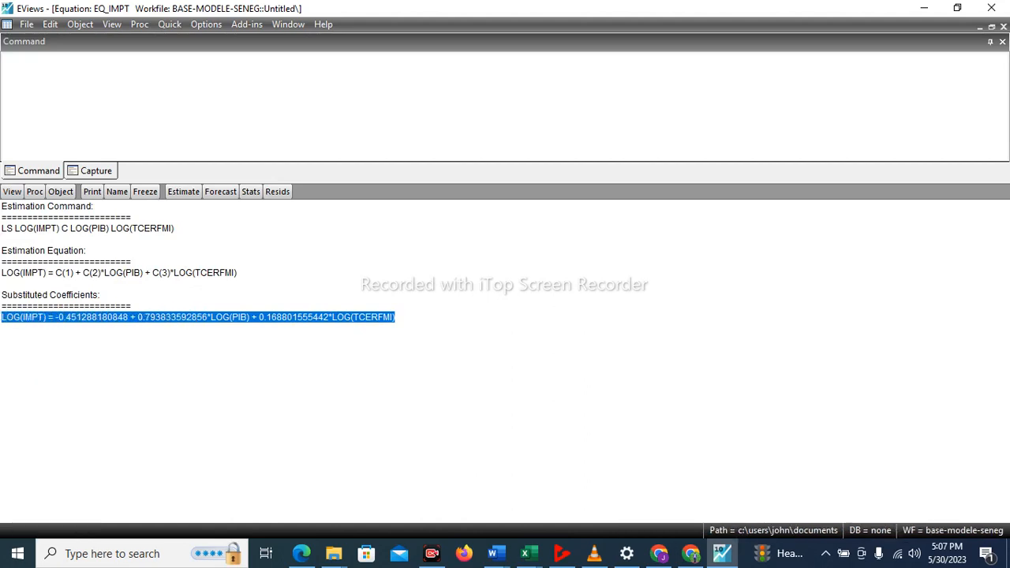
click(101, 295)
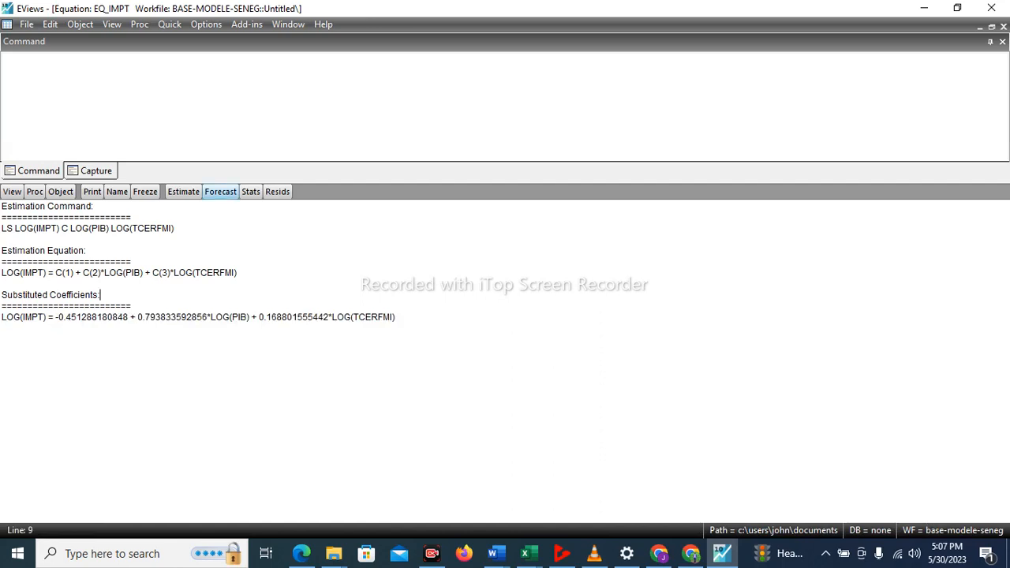
click(183, 192)
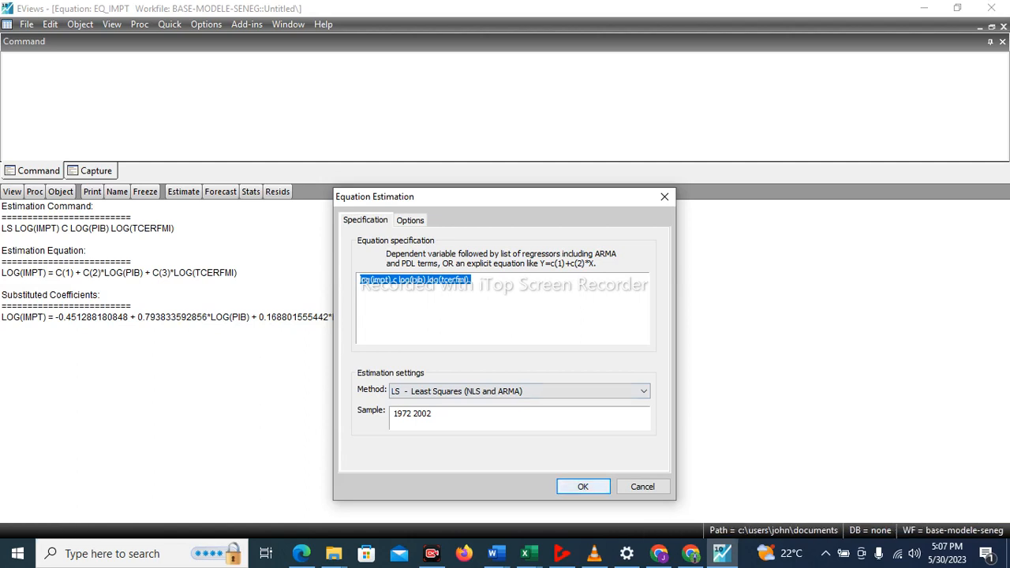
click(583, 487)
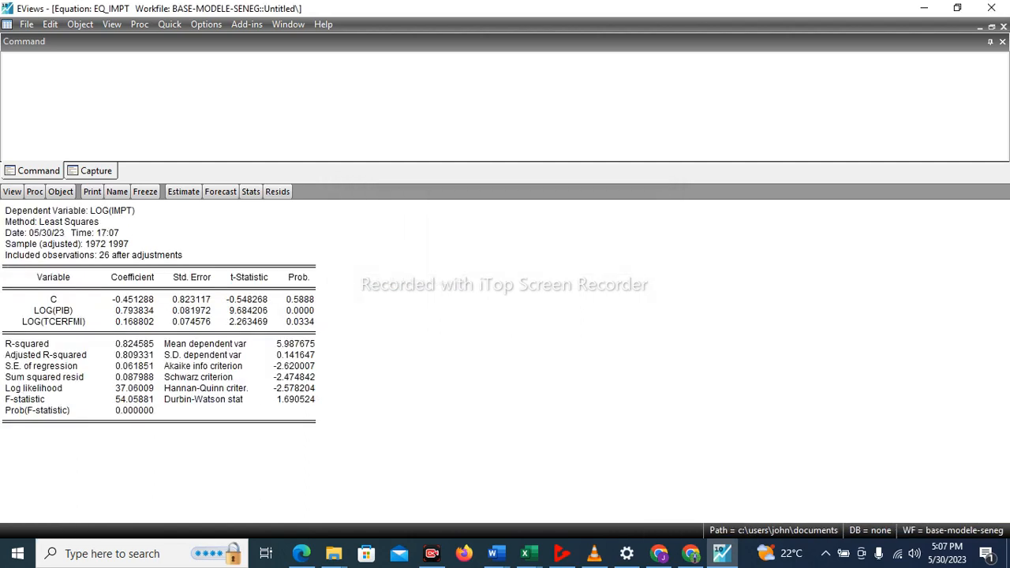
Tile all open windows and maximize the BASE-MODELE-SENEG workfile window.
click(287, 24)
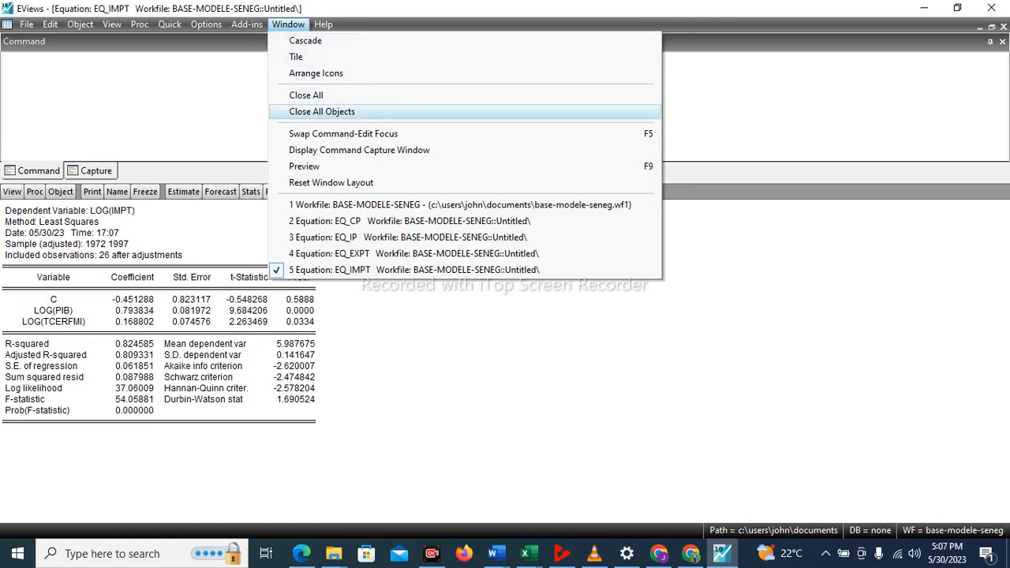
click(300, 57)
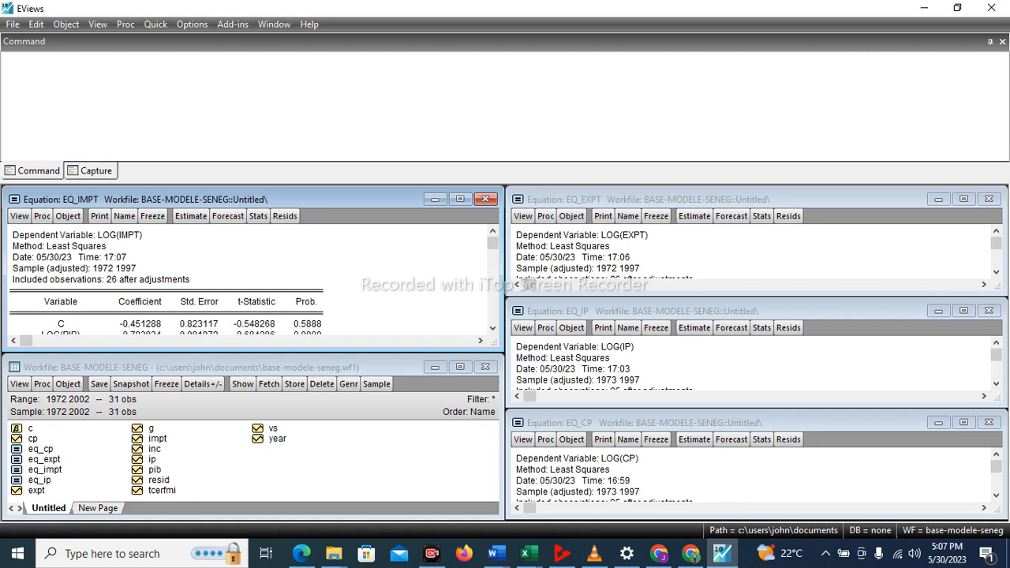
double_click(244, 367)
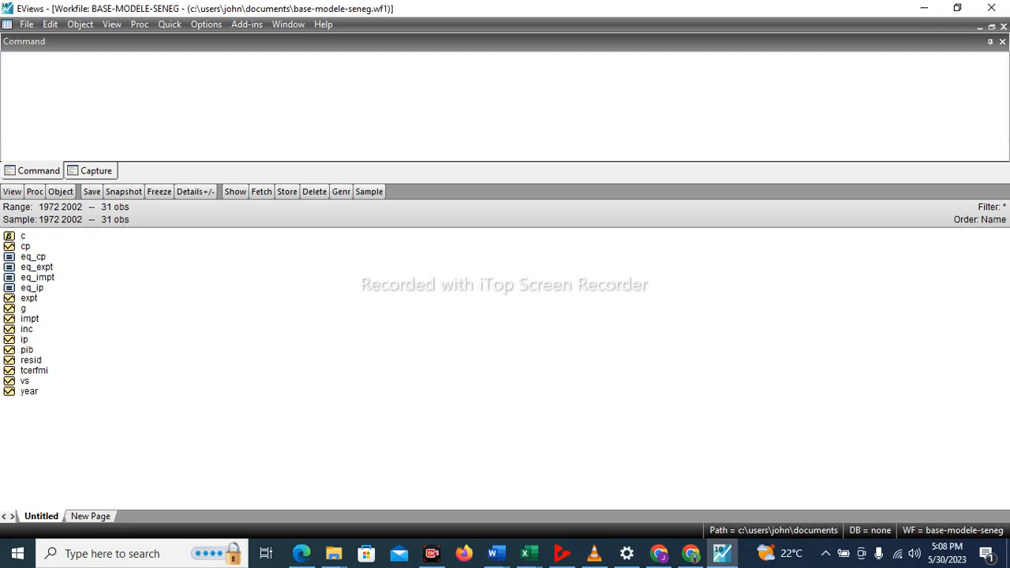
Switch to the Base-modele-seneg (1) workbook in Excel and examine the series data across the years 1972 to 2002.
click(528, 553)
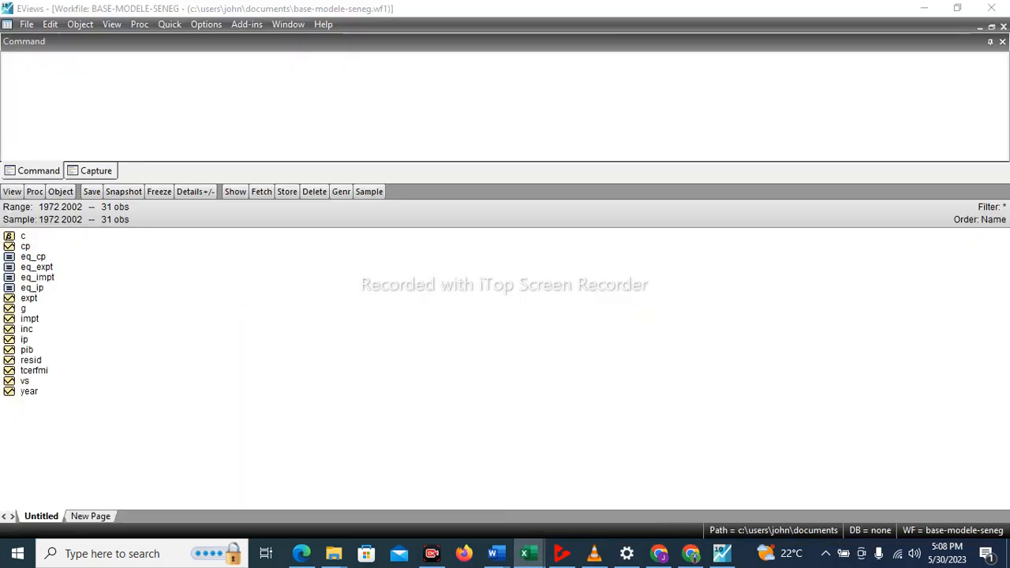
click(528, 553)
click(606, 489)
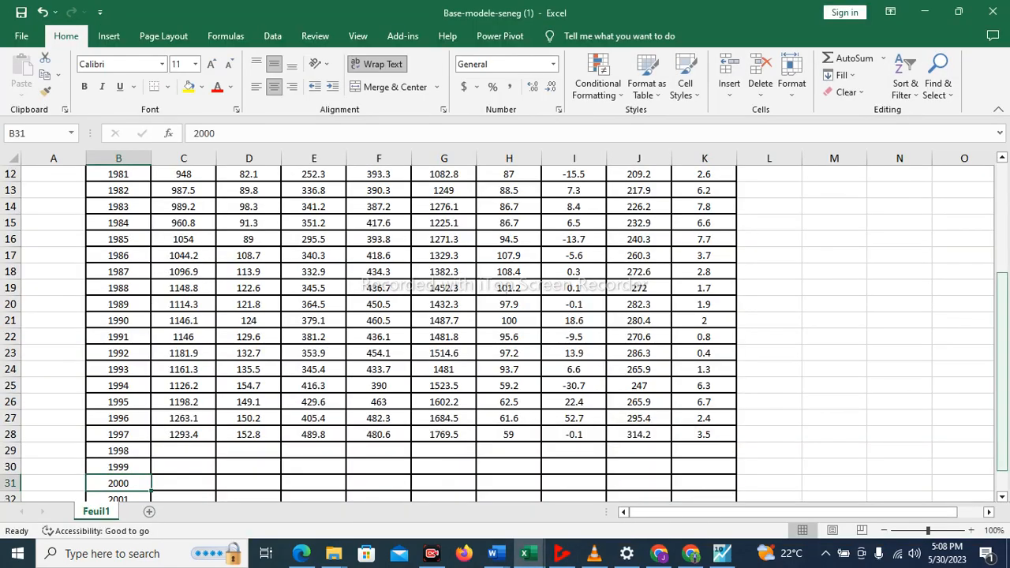
mouse_move(1002, 316)
mouse_down()
mouse_move(1002, 208)
mouse_move(1002, 325)
mouse_up()
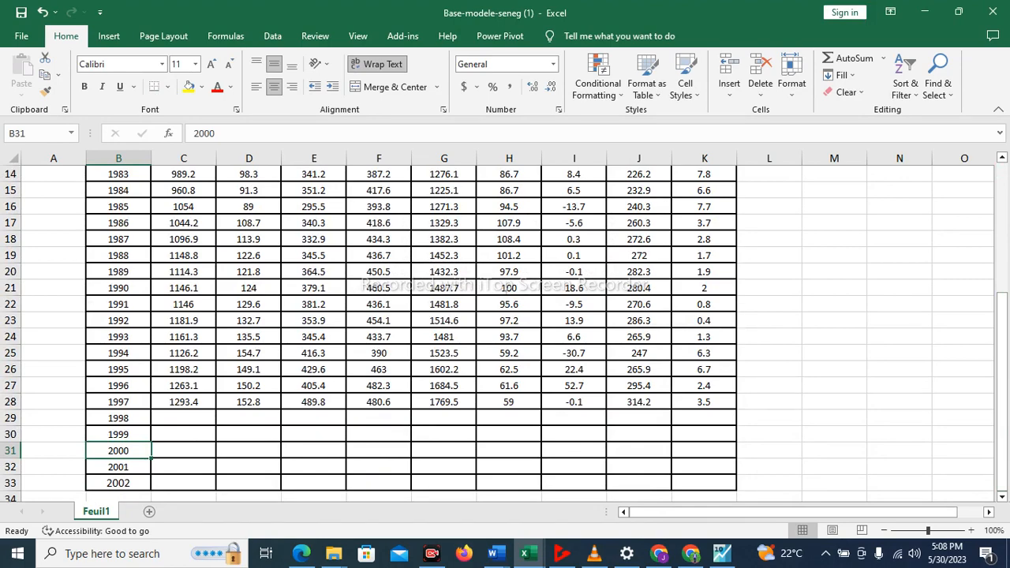
drag(1002, 309, 1001, 196)
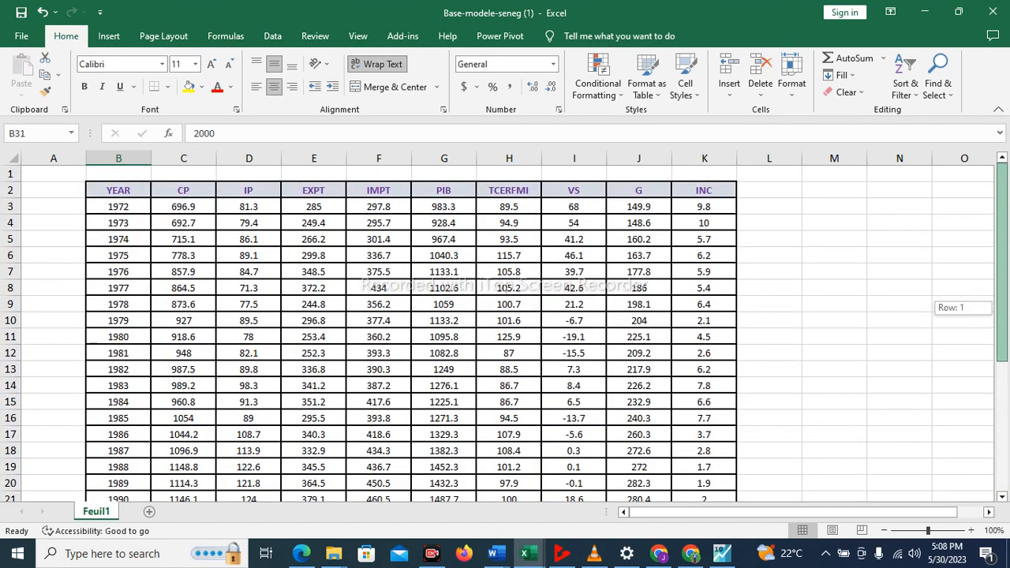
drag(1002, 197, 1001, 323)
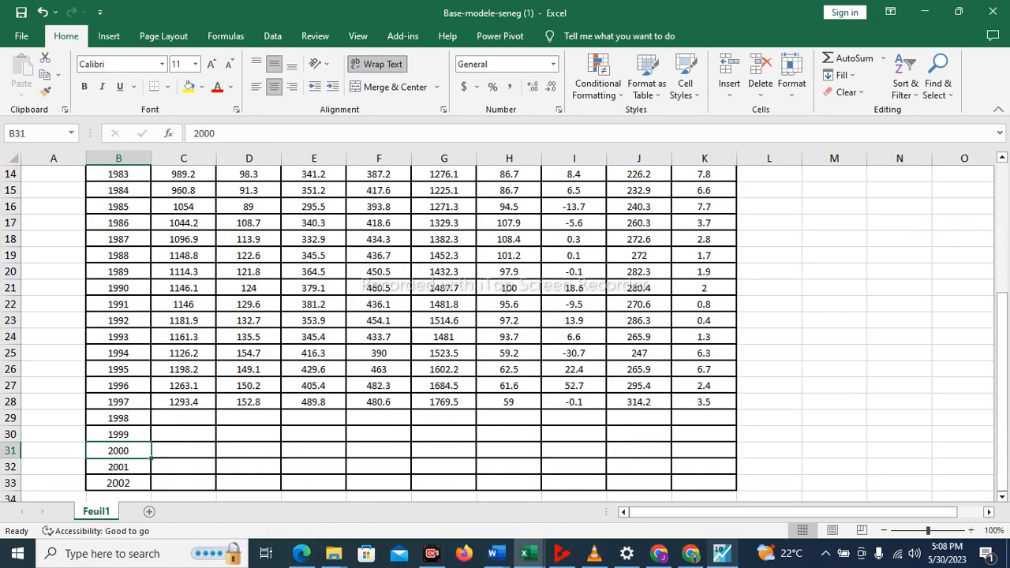
Switch back to EViews, open the cp series and examine its yearly values from 1972 to 2002.
click(722, 553)
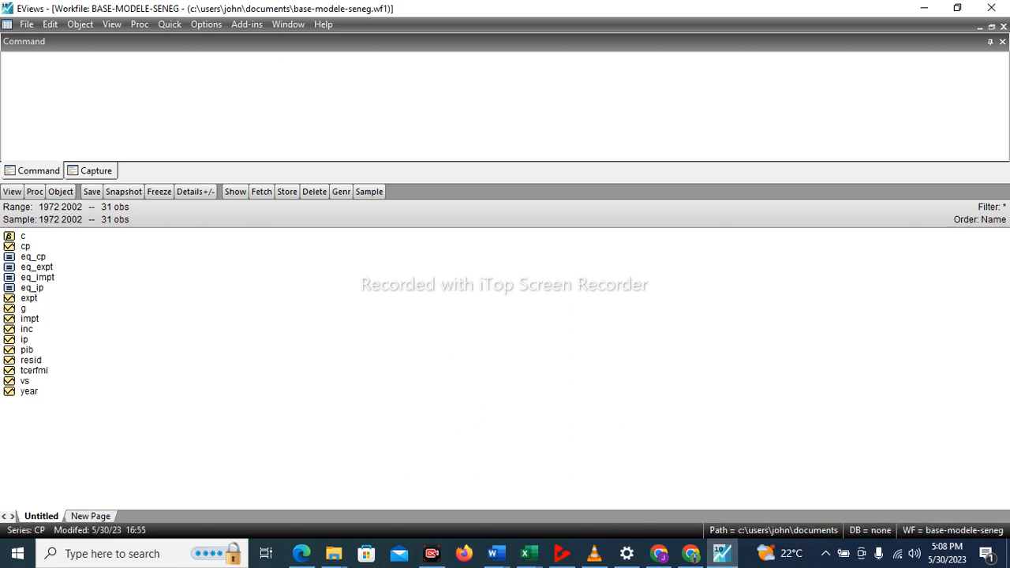
double_click(26, 246)
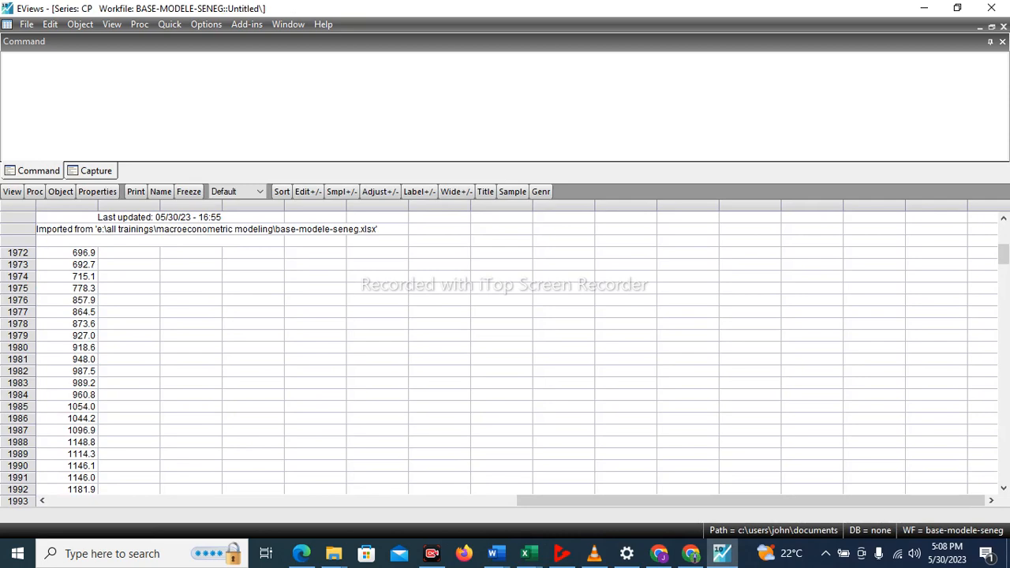
scroll(505, 355, down, 3)
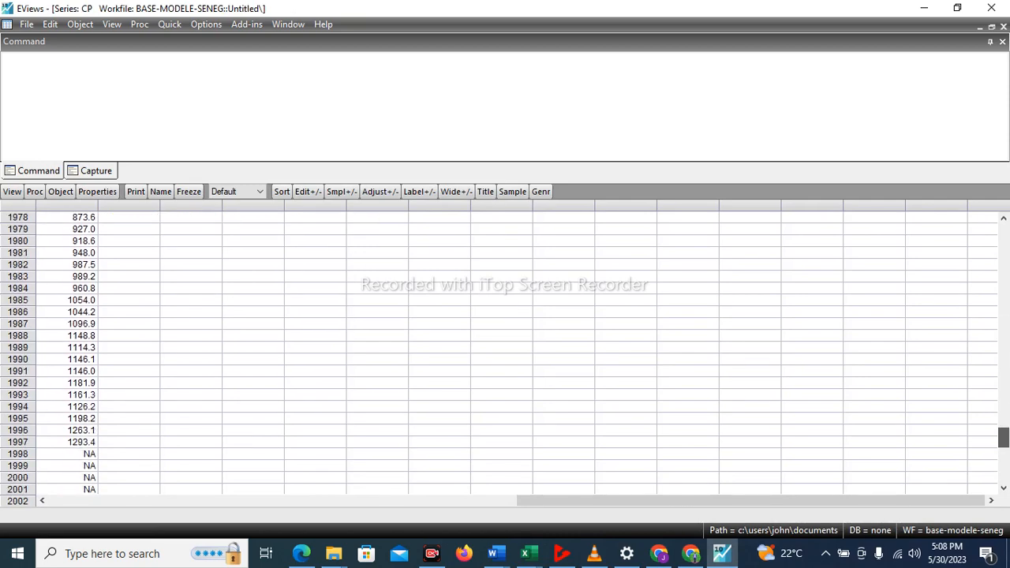
scroll(505, 355, down, 2)
scroll(504, 355, up, 5)
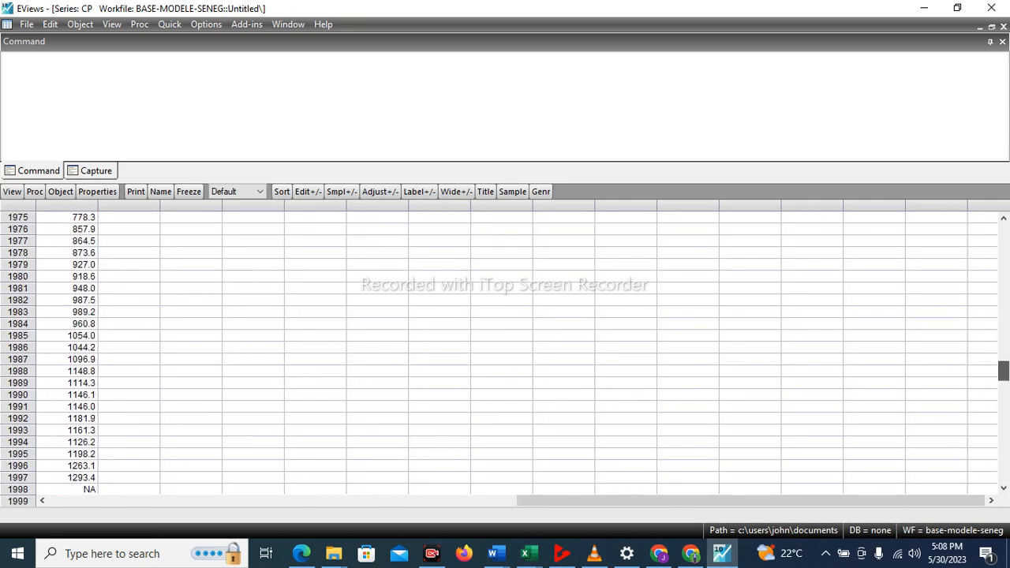
scroll(505, 354, up, 3)
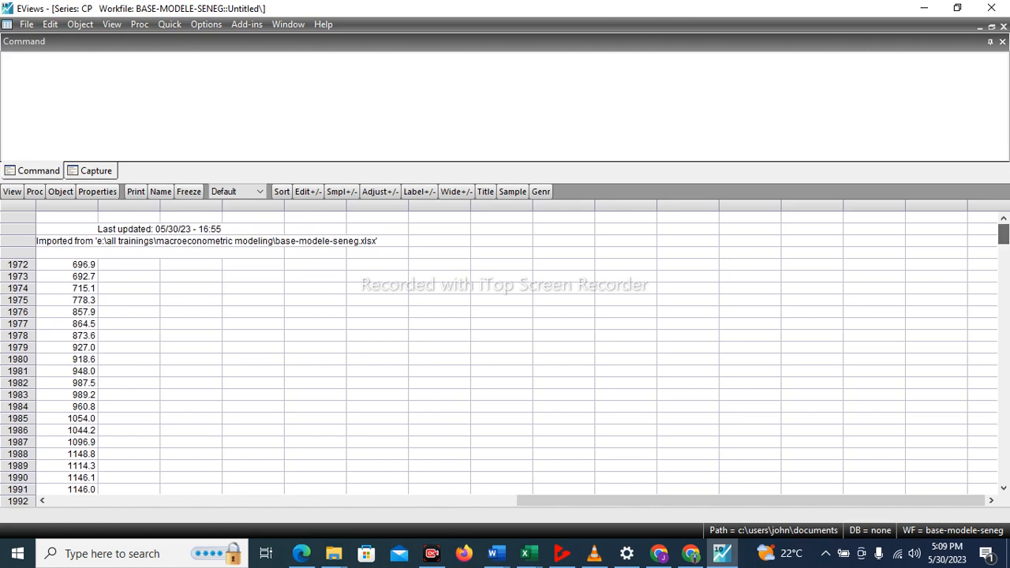
scroll(505, 351, down, 3)
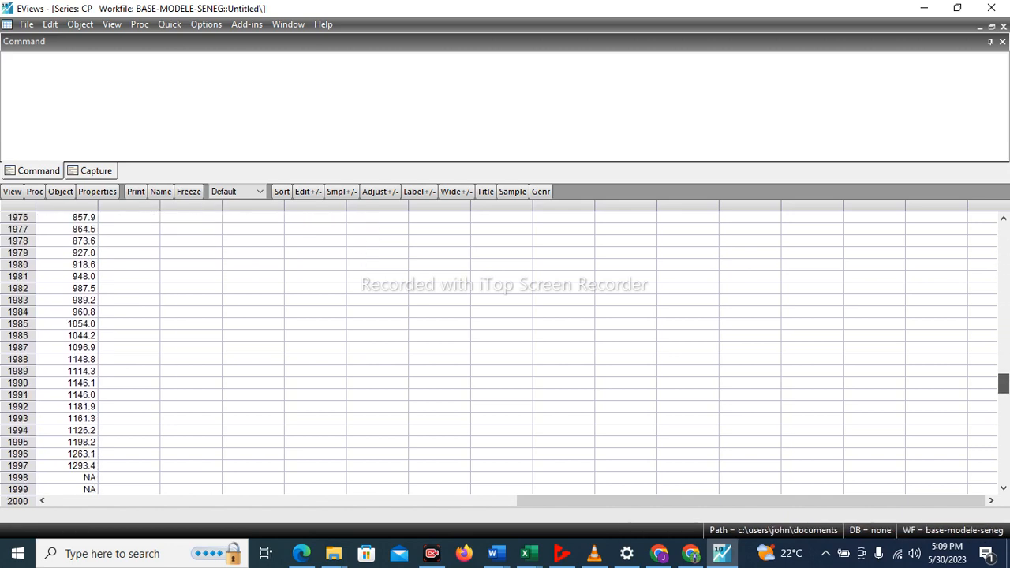
scroll(505, 351, down, 2)
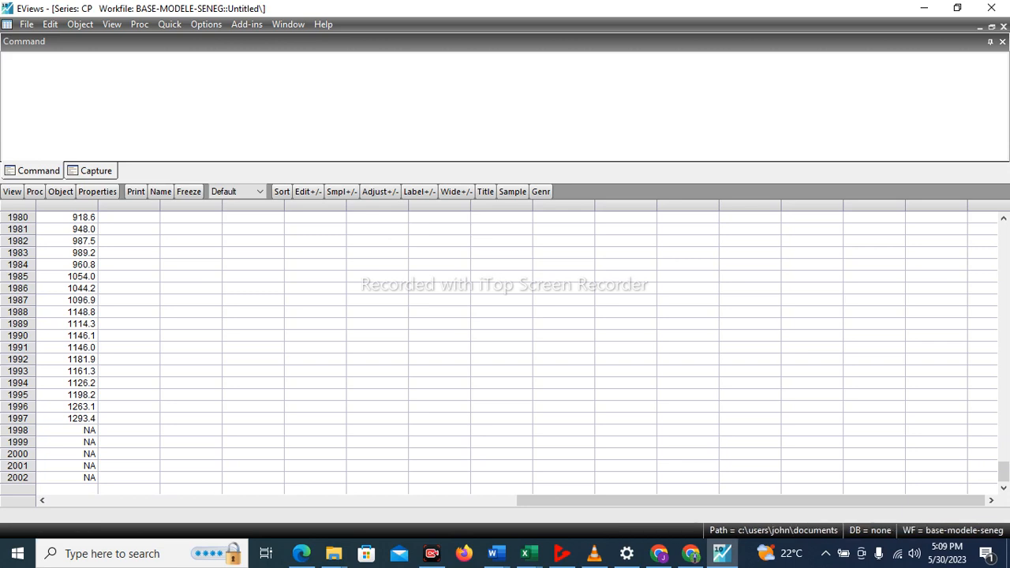
Run Holt-Winters no-seasonal exponential smoothing on series cp over 1972 to 2002, storing the smoothed series as cp_pred.
drag(1002, 472, 1003, 234)
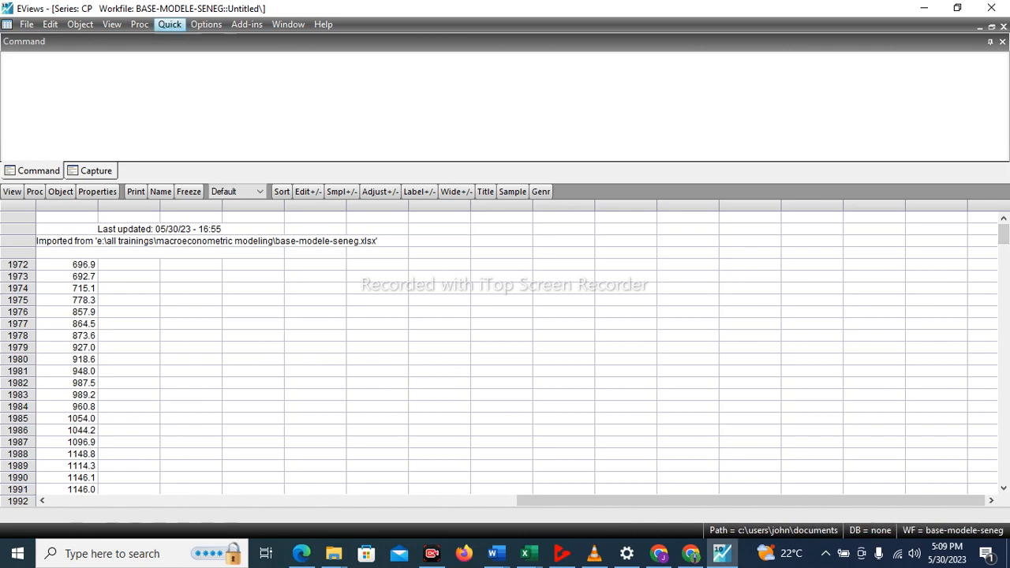
click(169, 24)
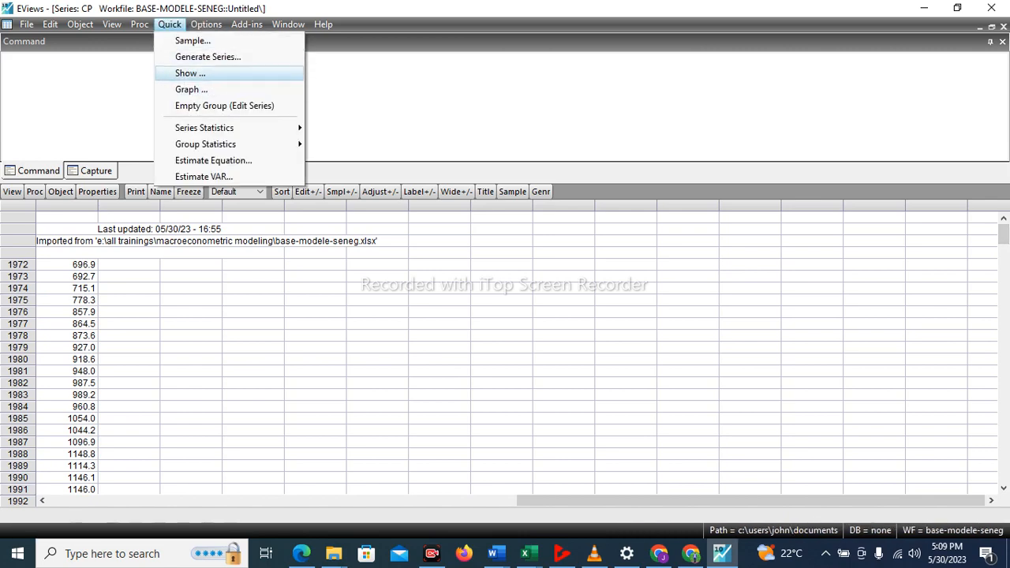
mouse_move(237, 127)
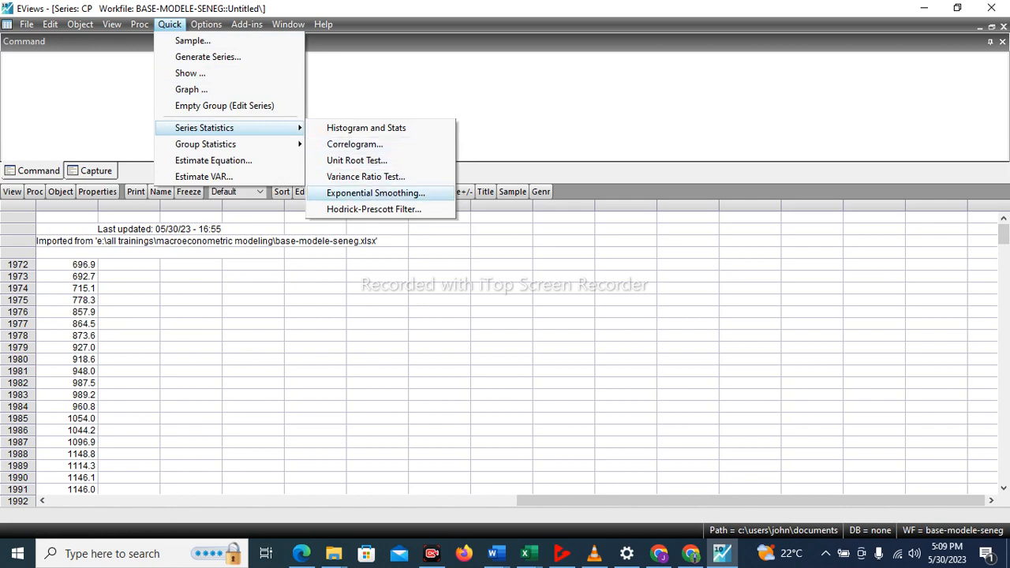
click(375, 193)
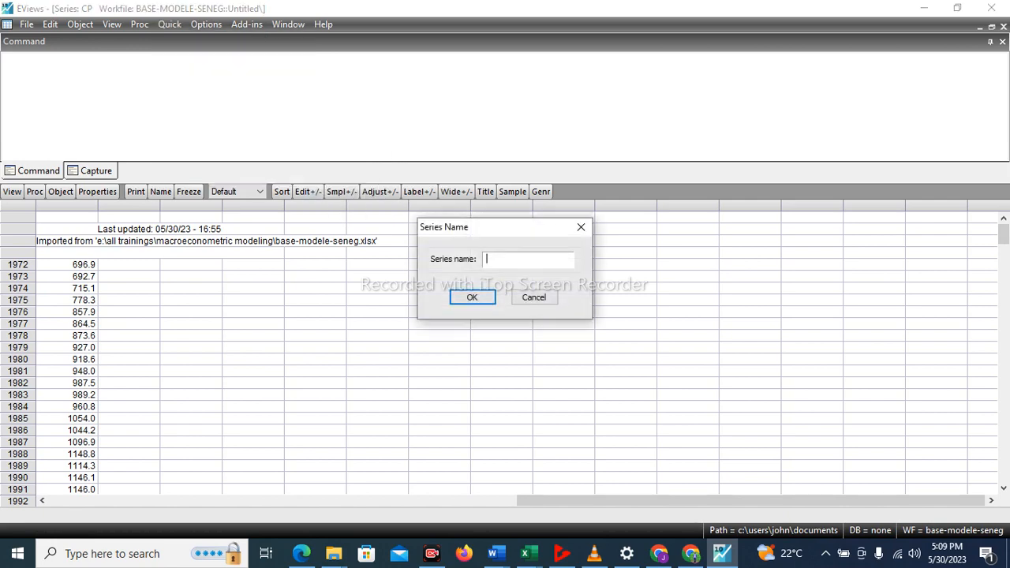
text(cp)
key(Return)
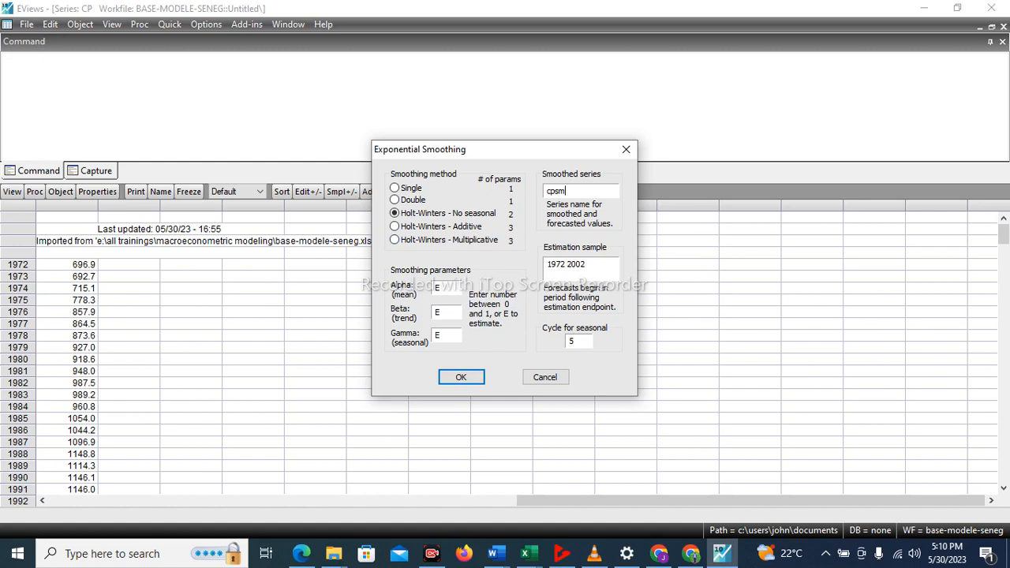
key(BackSpace)
key(BackSpace)
text(_pred)
key(Return)
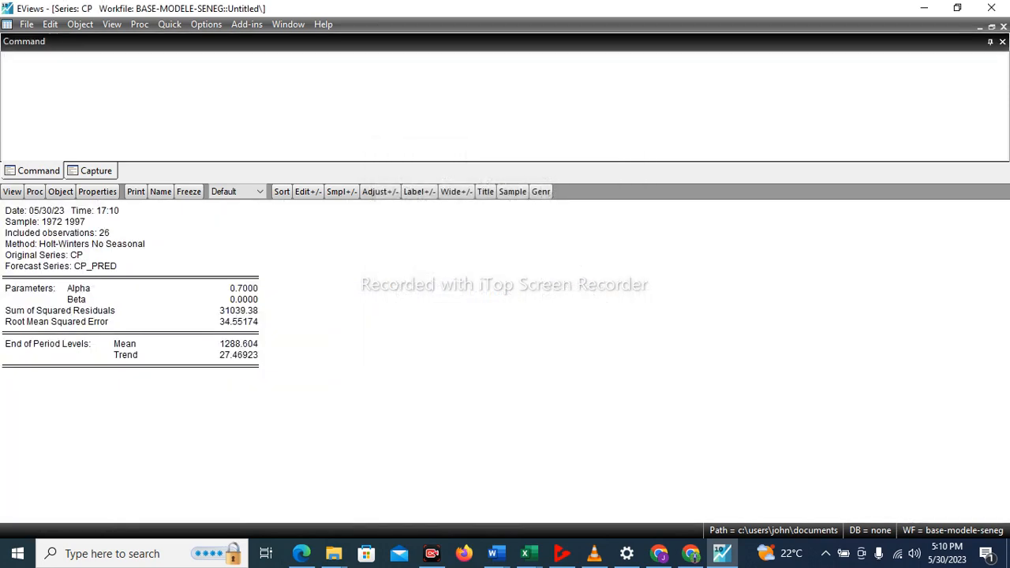
Tile the open windows to bring the BASE-MODELE-SENEG workfile back at full size, and save the workfile.
click(288, 25)
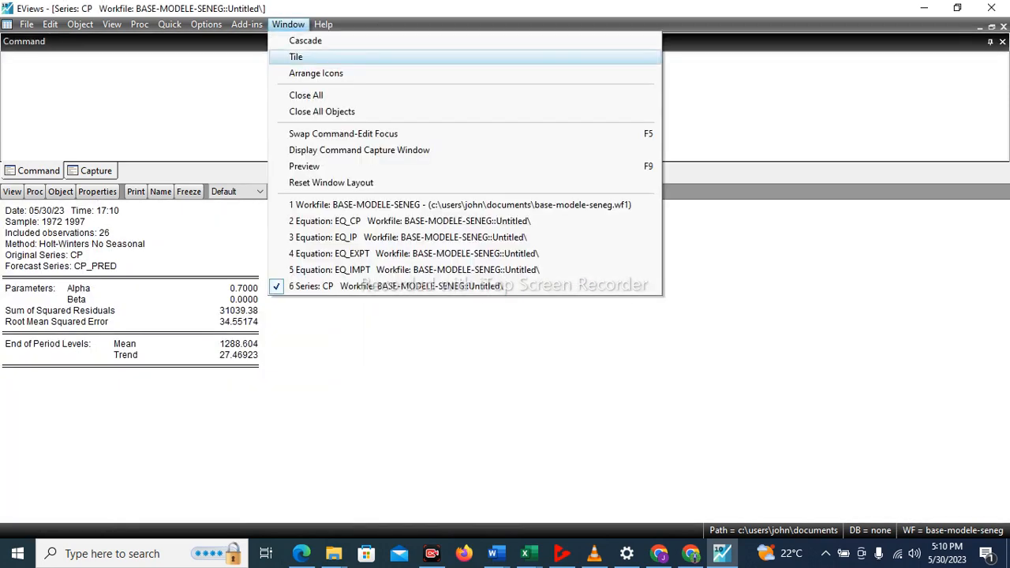
click(296, 57)
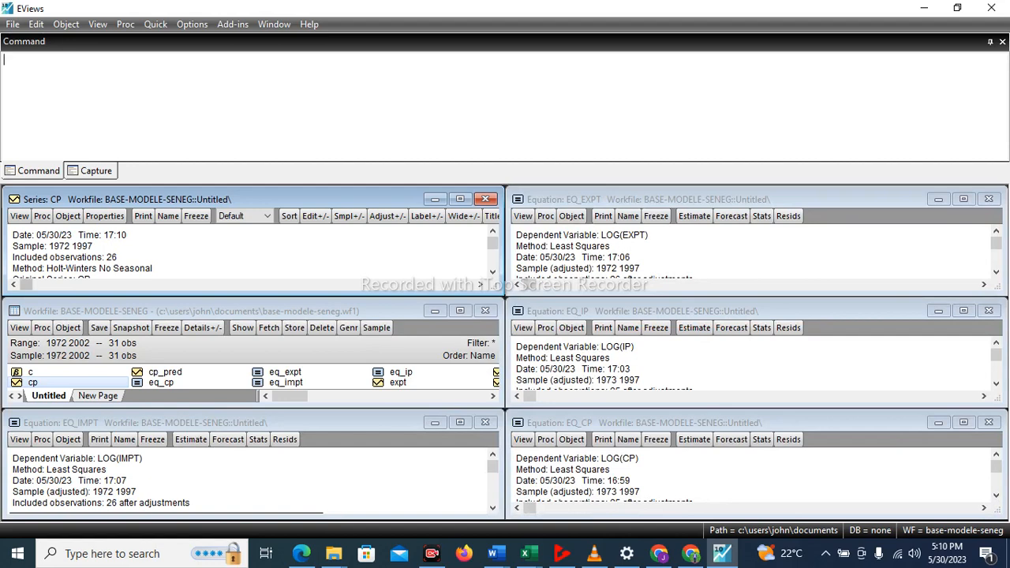
double_click(191, 311)
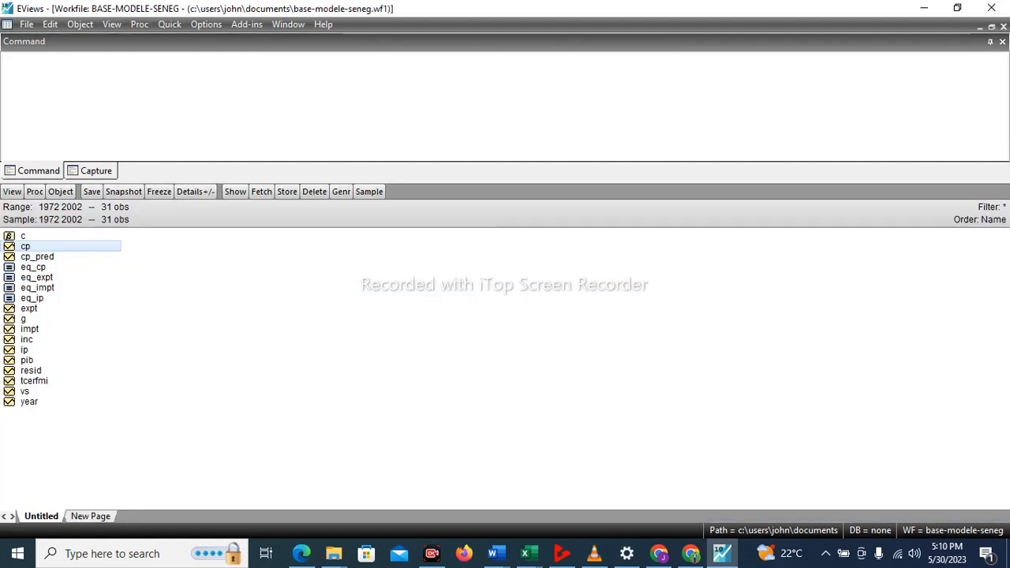
key(ctrl+s)
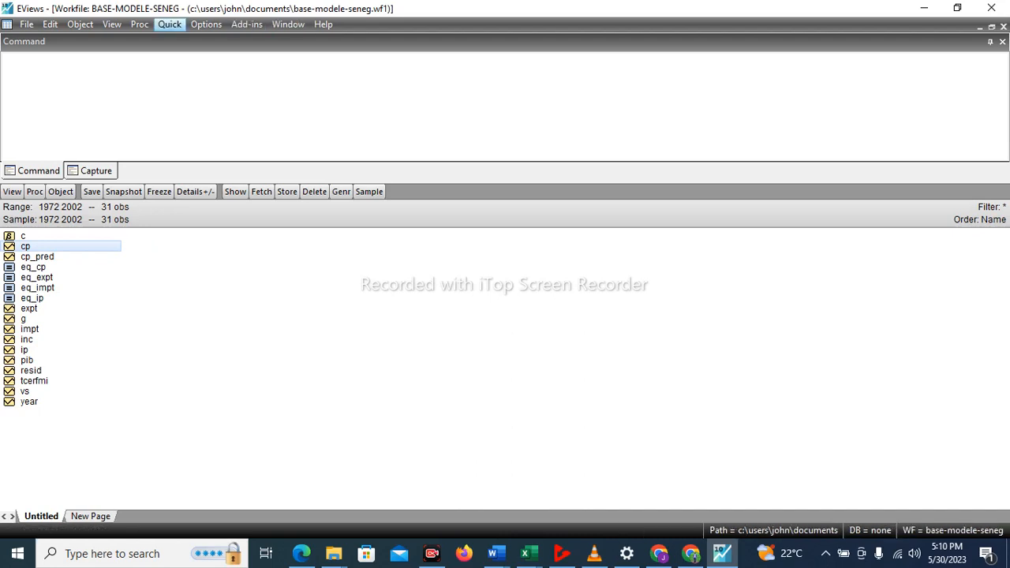
Run Holt-Winters no-seasonal exponential smoothing on series expt over 1972 to 2002, storing the smoothed series as exp_pred.
click(169, 25)
mouse_move(204, 128)
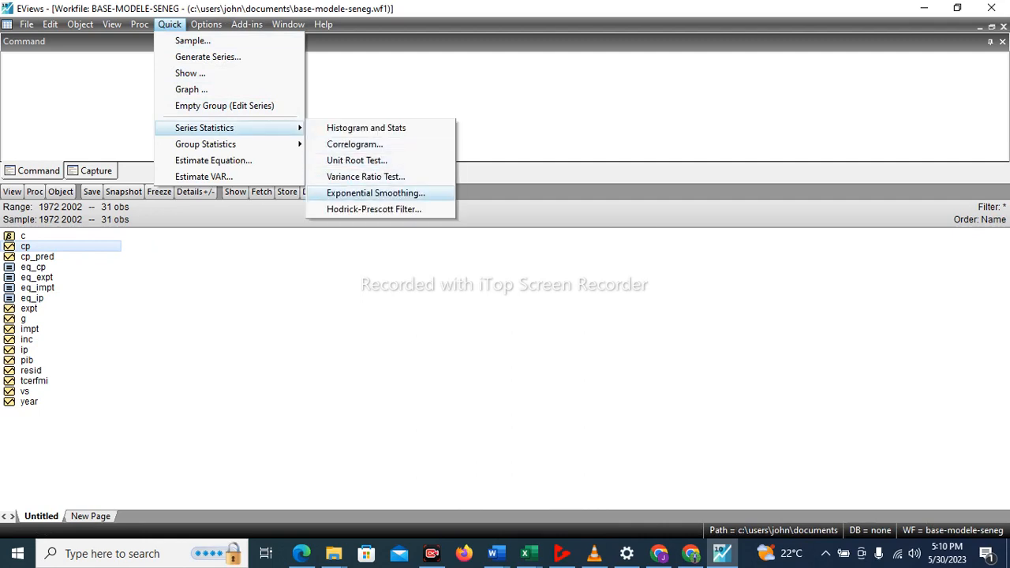
key(Return)
text(expt)
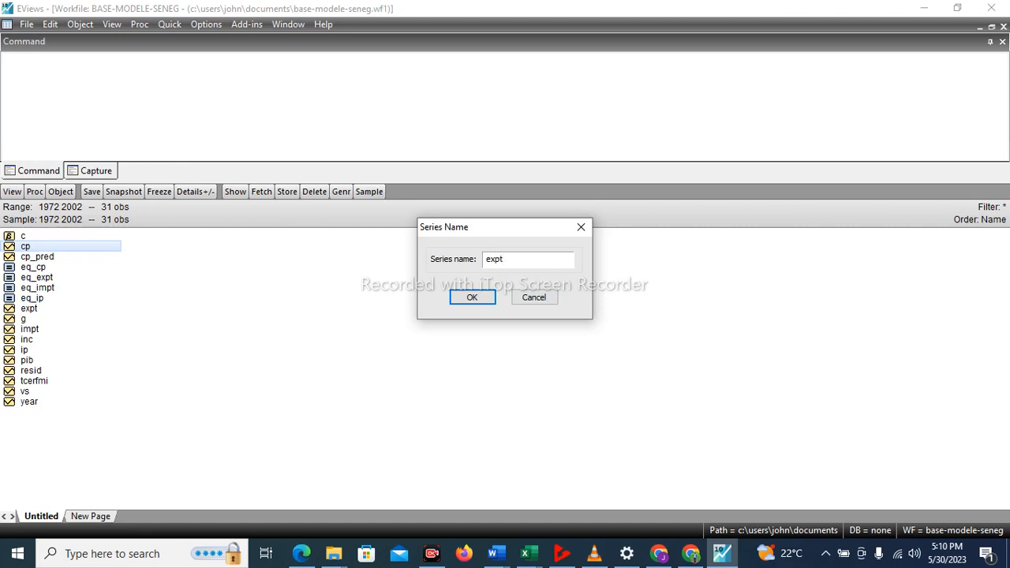
key(Return)
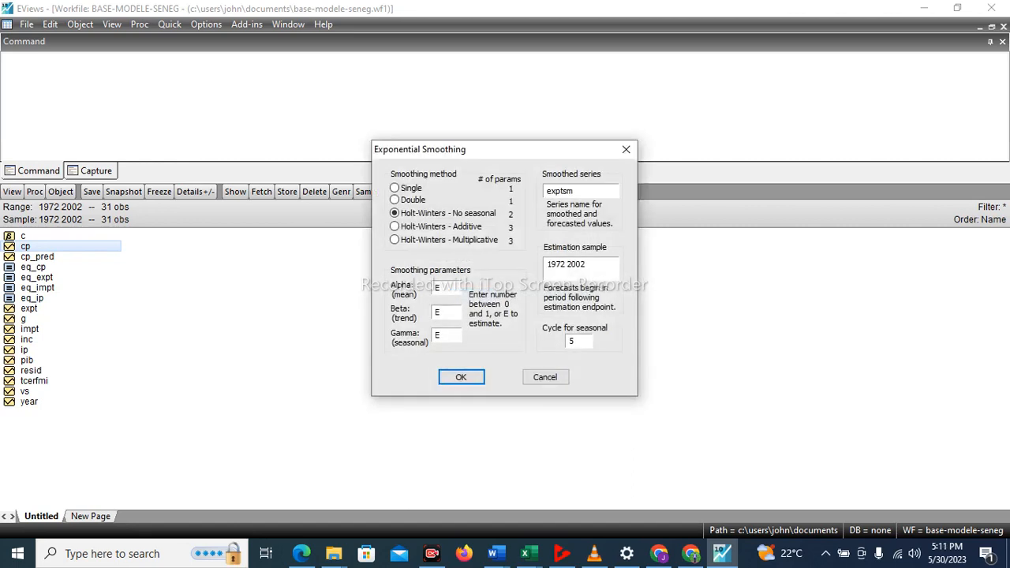
key(BackSpace)
key(BackSpace)
key(BackSpace)
key(BackSpace)
text(p_pred)
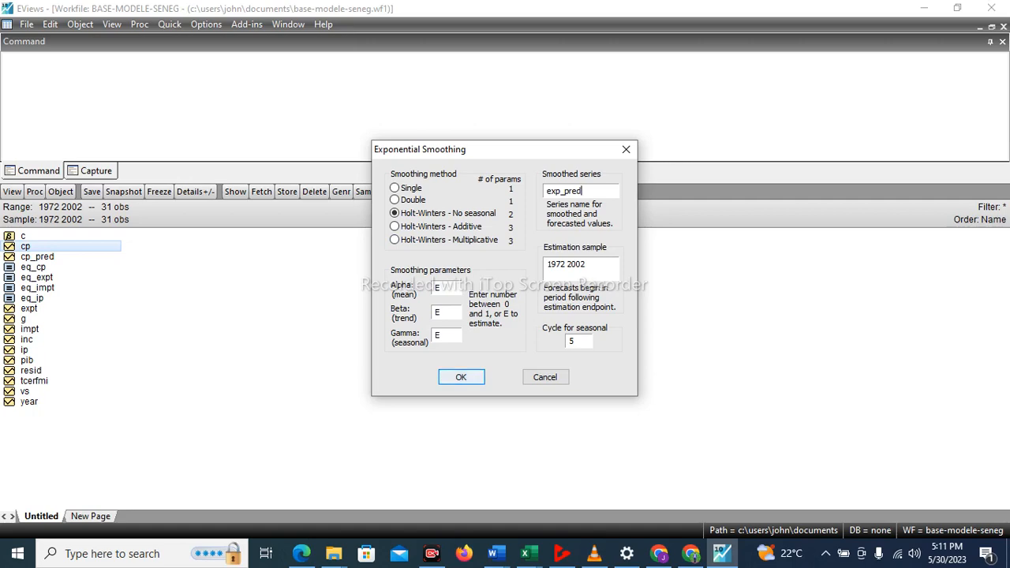
key(Return)
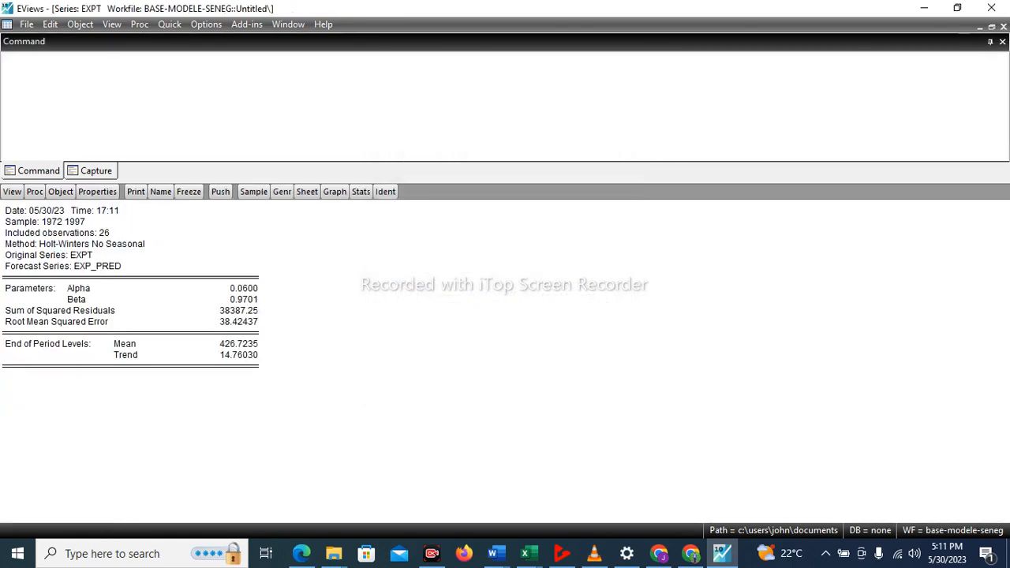
Tile the open windows, maximize the BASE-MODELE-SENEG workfile window and select the exp_pred series.
click(287, 24)
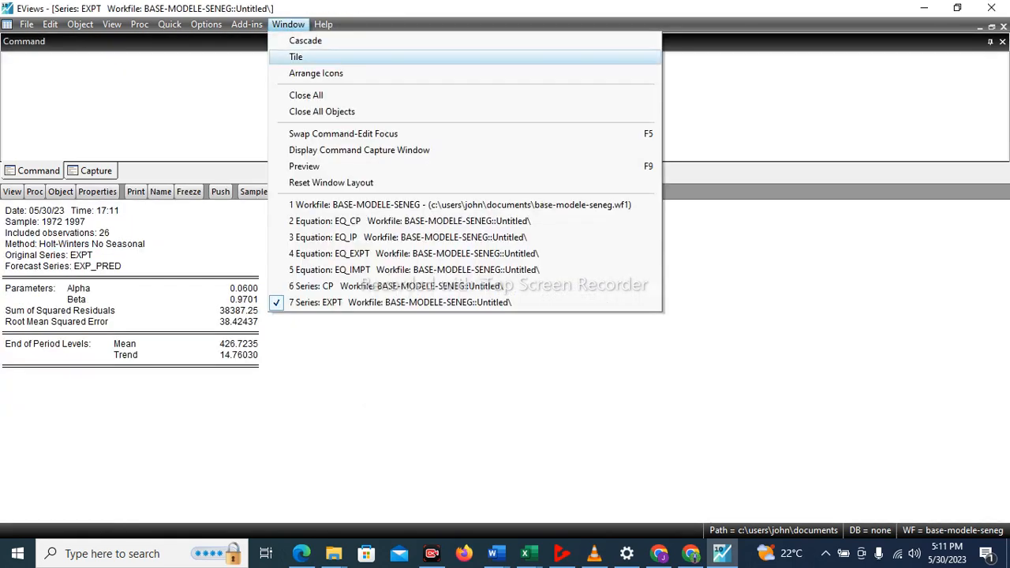
click(295, 57)
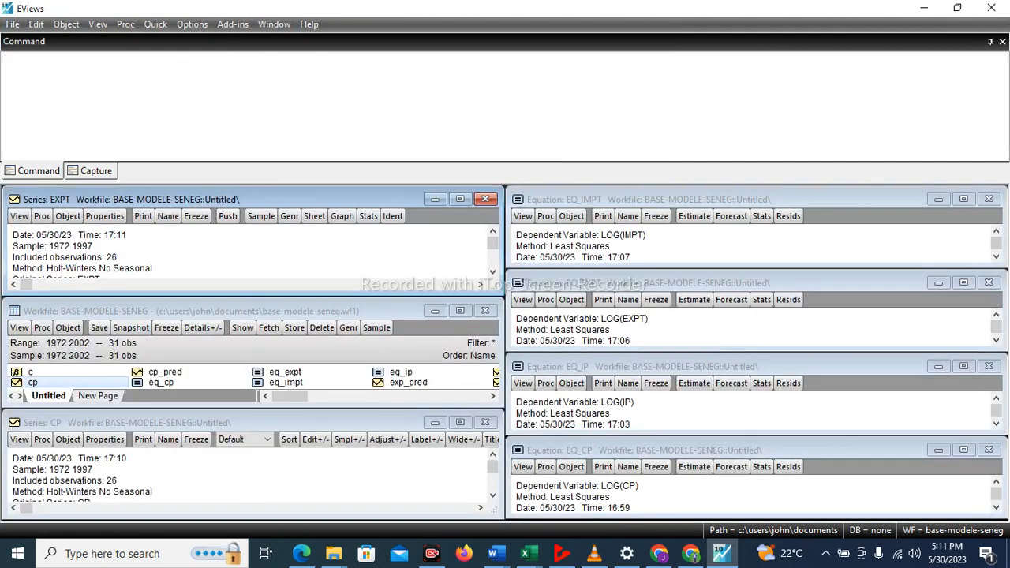
click(460, 310)
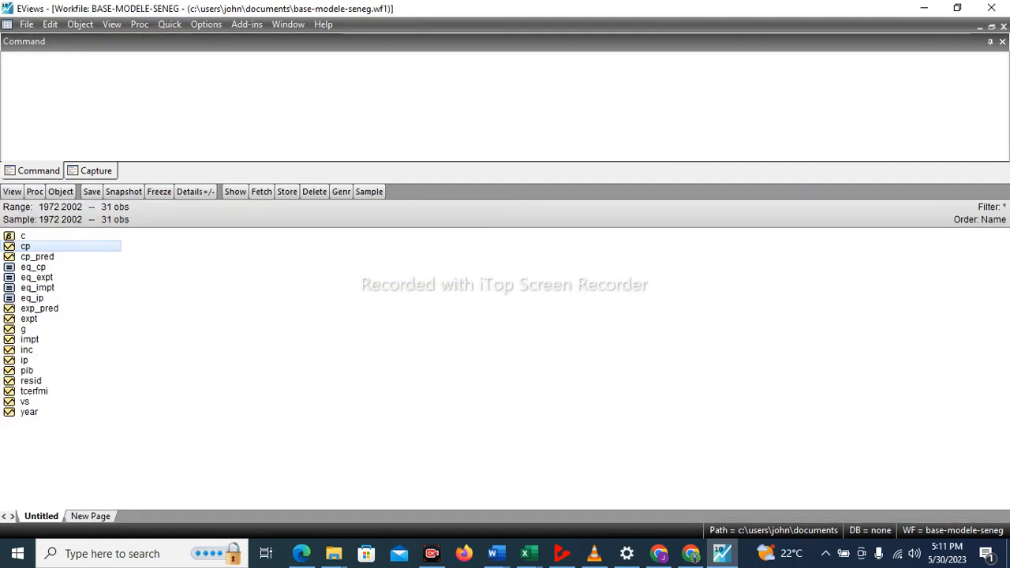
click(40, 309)
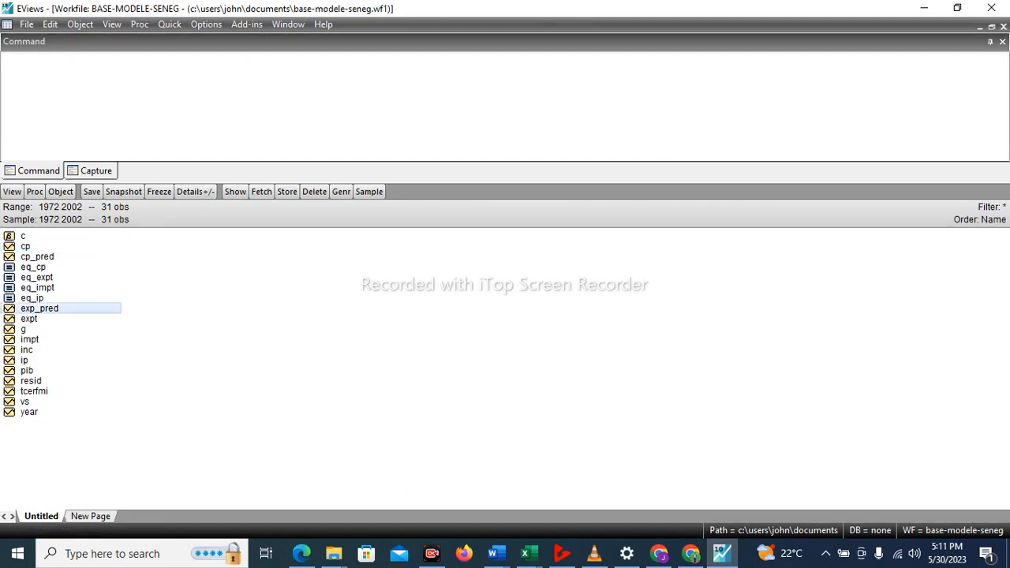
Run Holt-Winters no-seasonal exponential smoothing on series g over 1972 to 2002, keeping the default smoothed series name gsm.
click(24, 329)
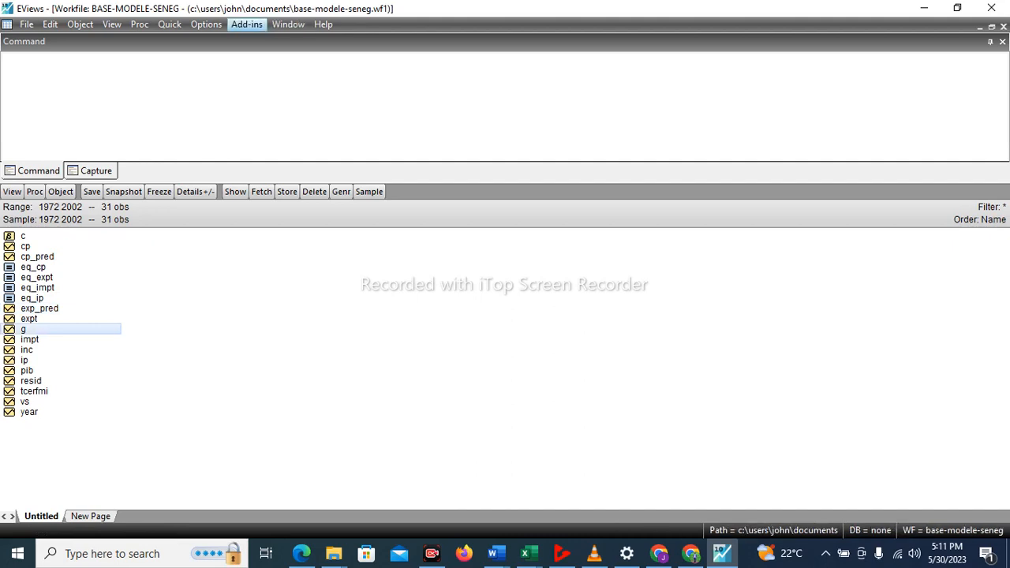
click(169, 23)
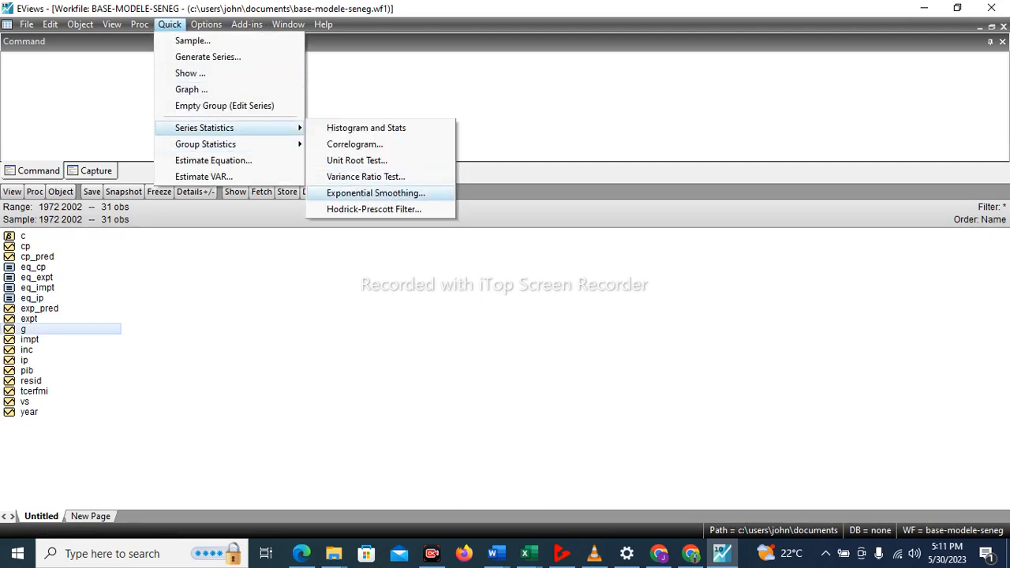
click(375, 192)
text(g)
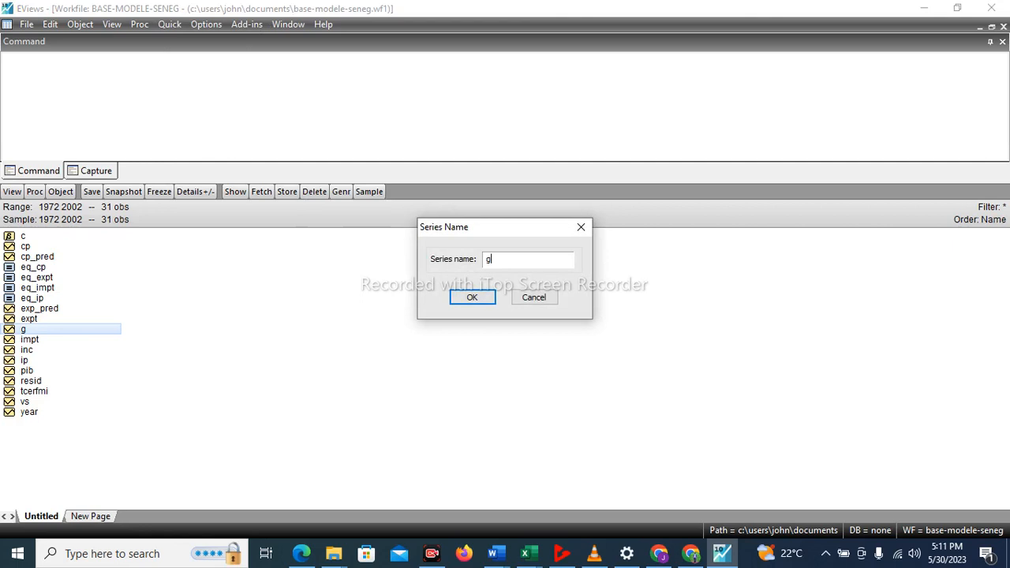
key(Return)
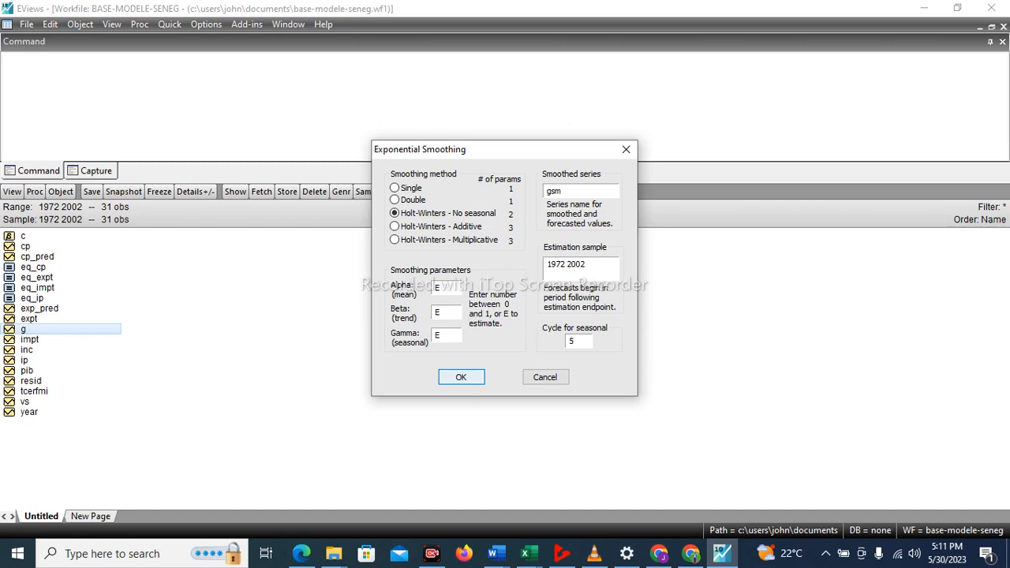
key(Return)
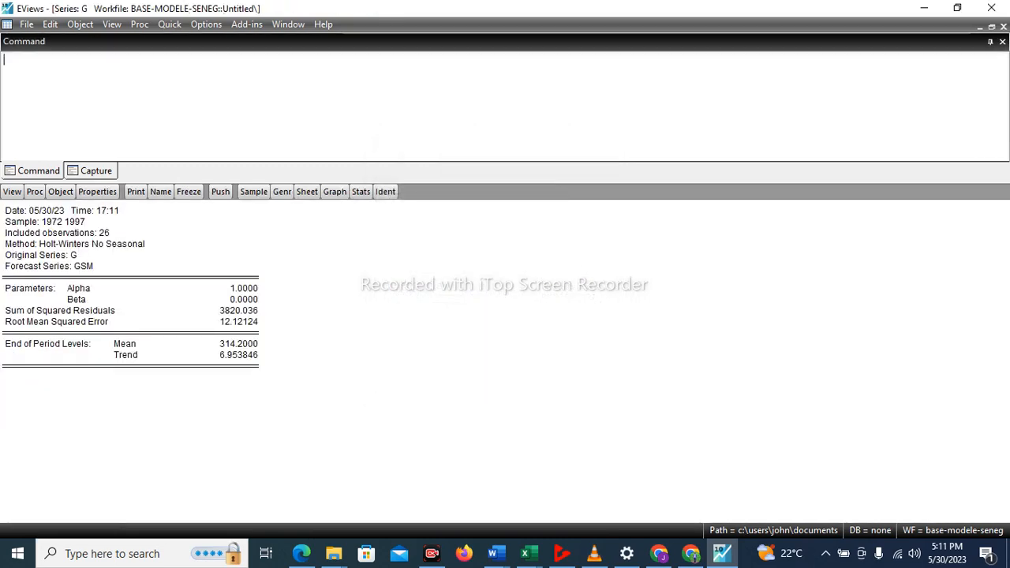
Tile all open series, equation and workfile windows.
key(alt+w)
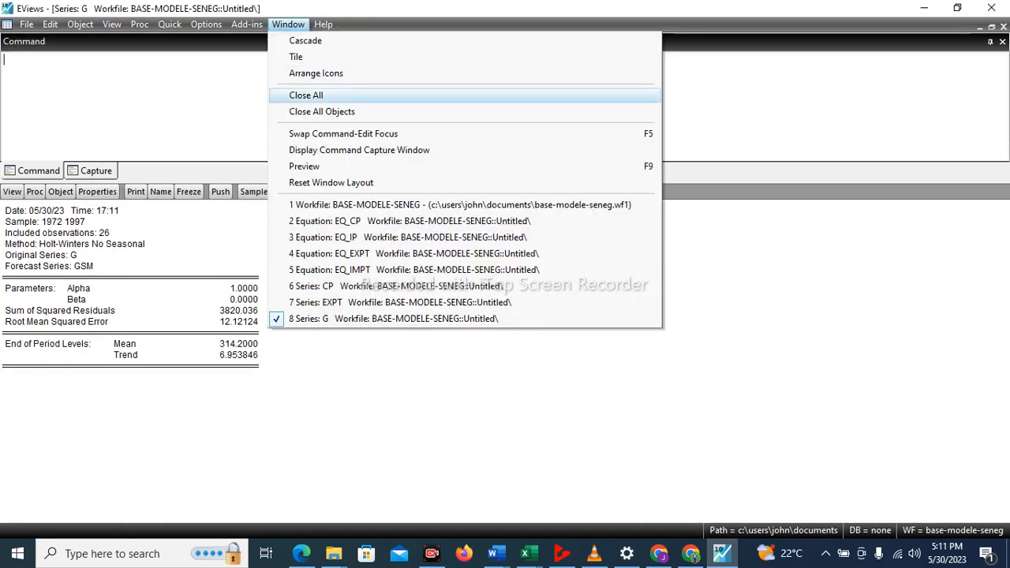
key(Up)
key(Up)
key(Return)
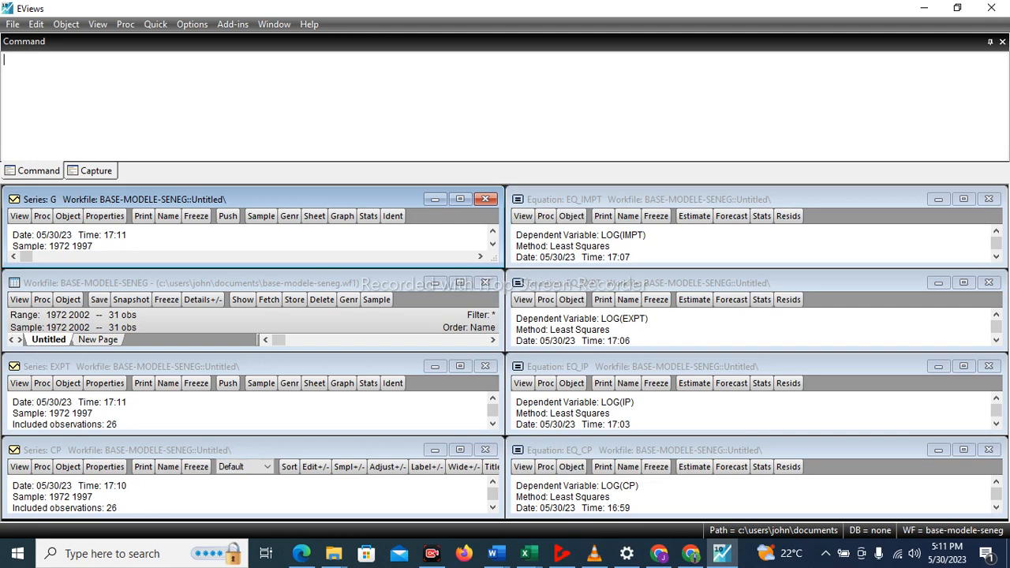
Close the G and CP series windows and the four equation windows, and maximize the BASE-MODELE-SENEG workfile window.
click(485, 199)
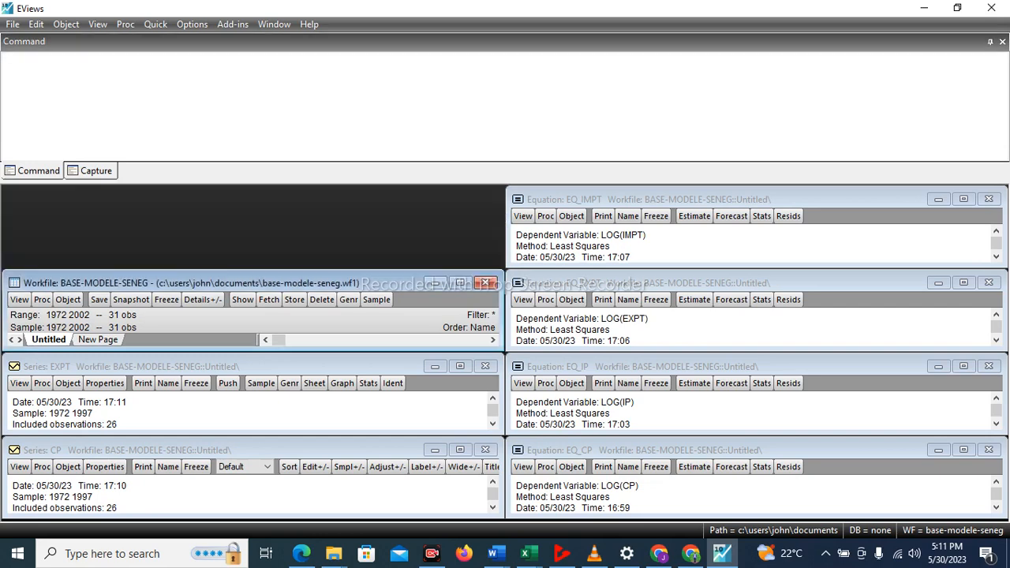
click(988, 199)
click(988, 282)
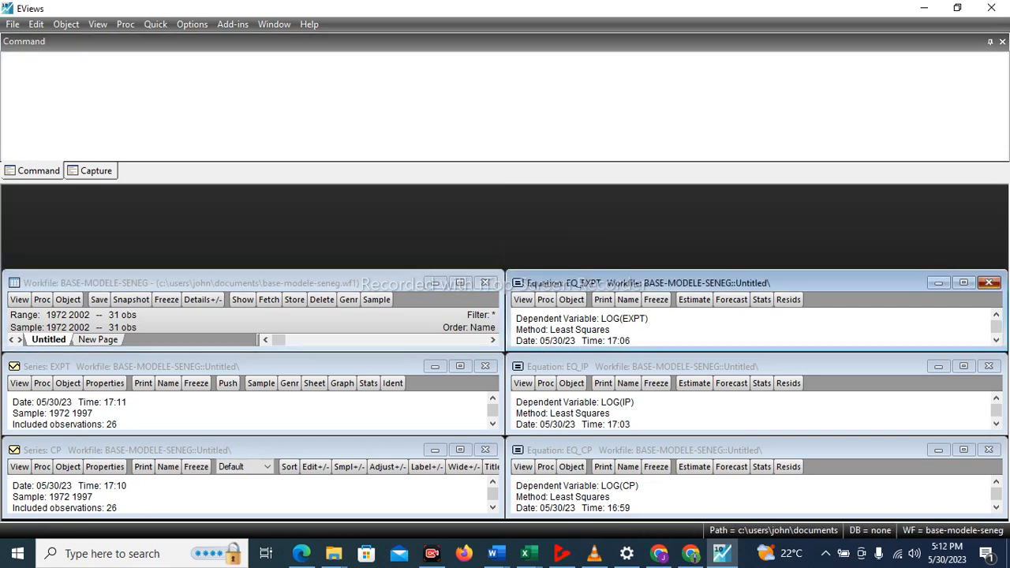
click(988, 366)
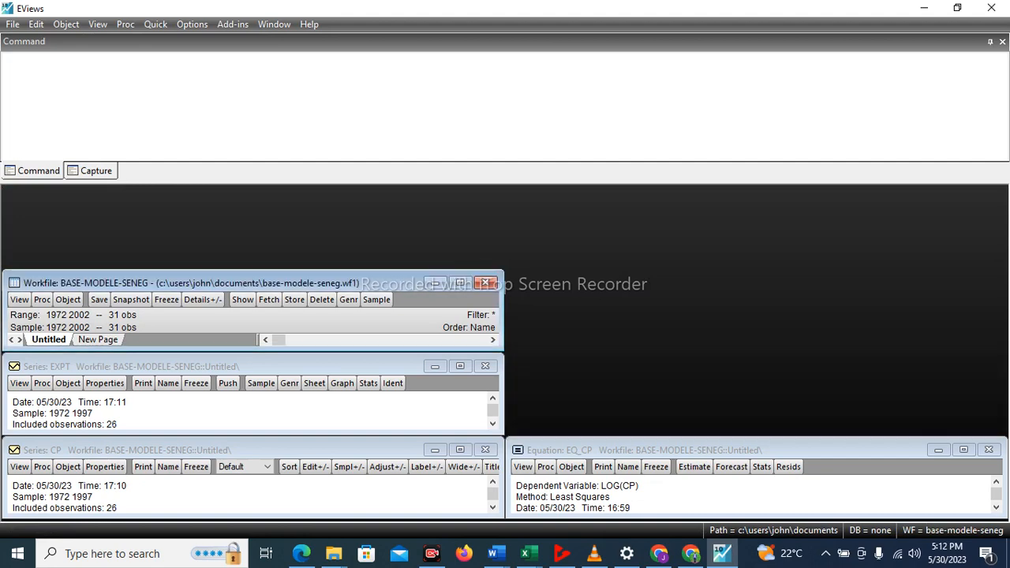
click(988, 450)
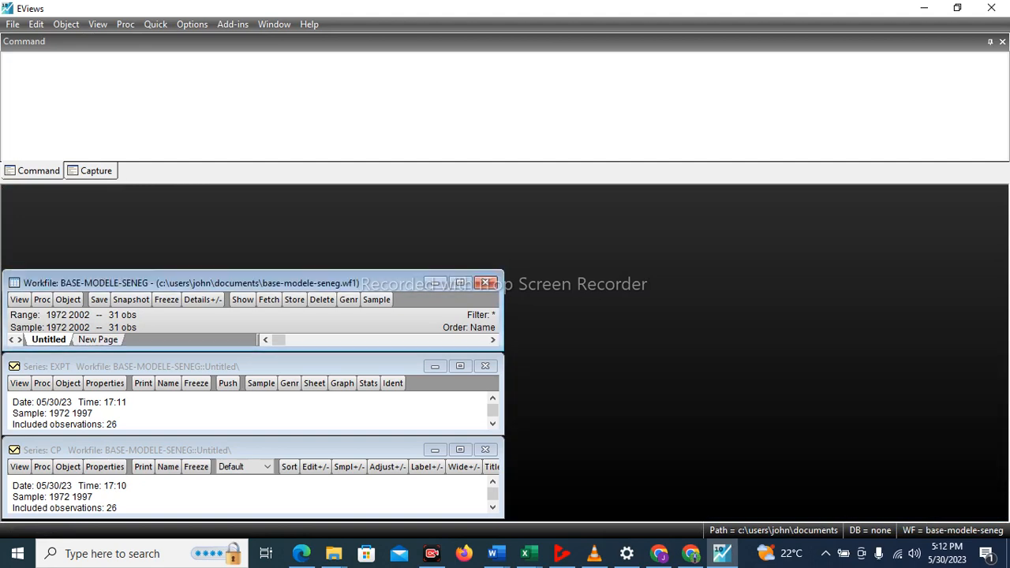
click(485, 449)
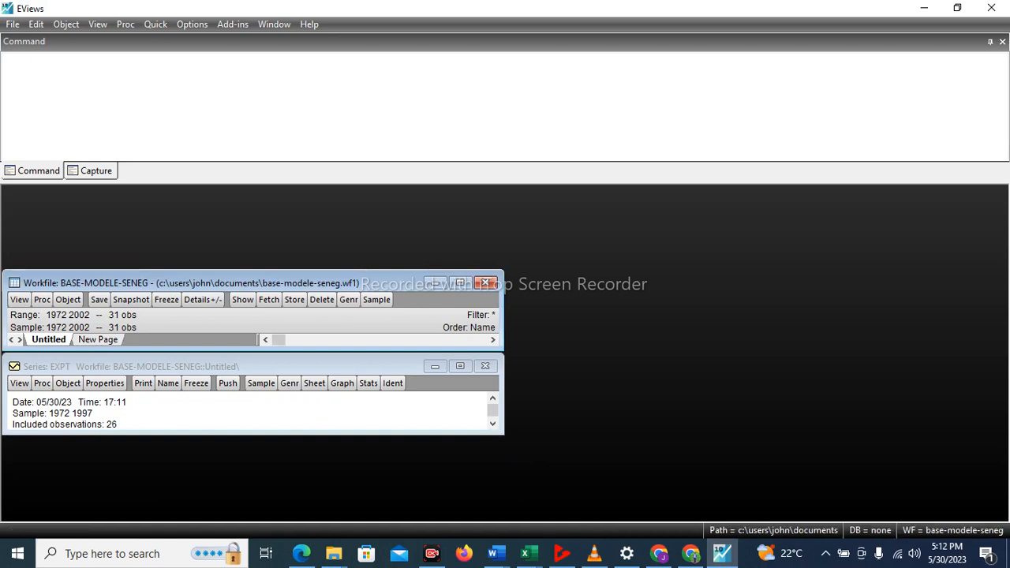
click(460, 282)
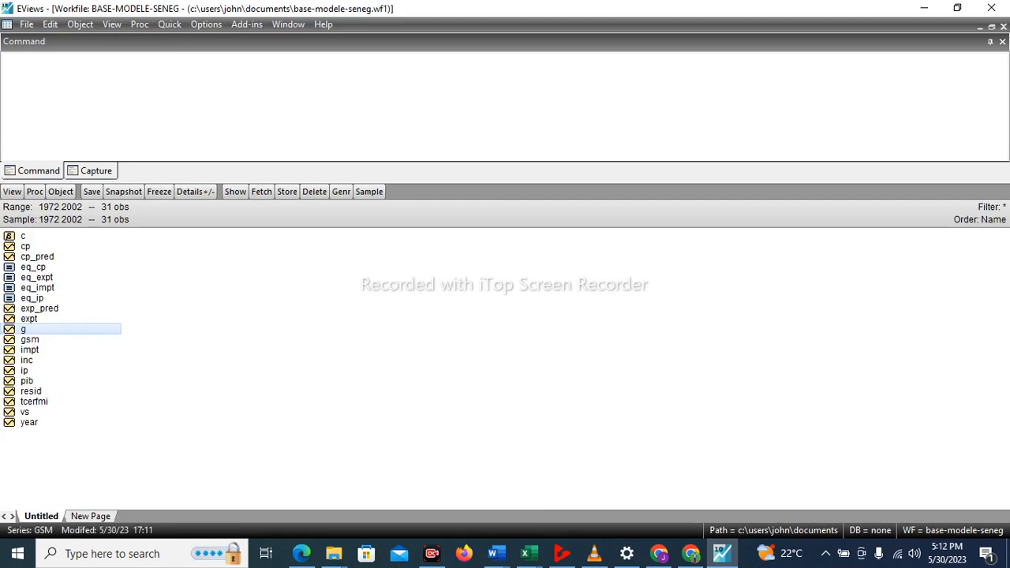
Rename the gsm series in the workfile as g_pred.
click(30, 339)
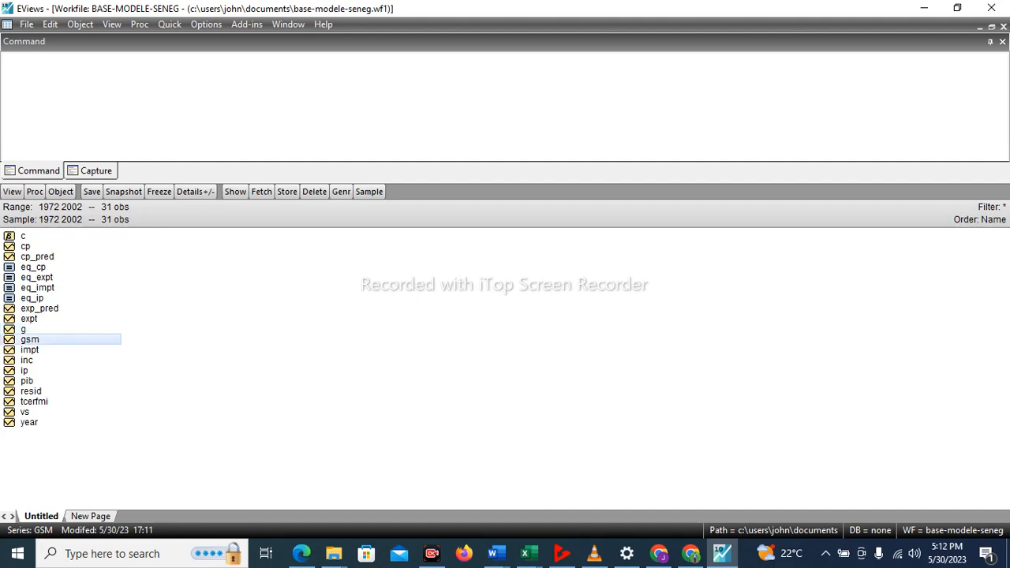
right_click(35, 339)
click(74, 311)
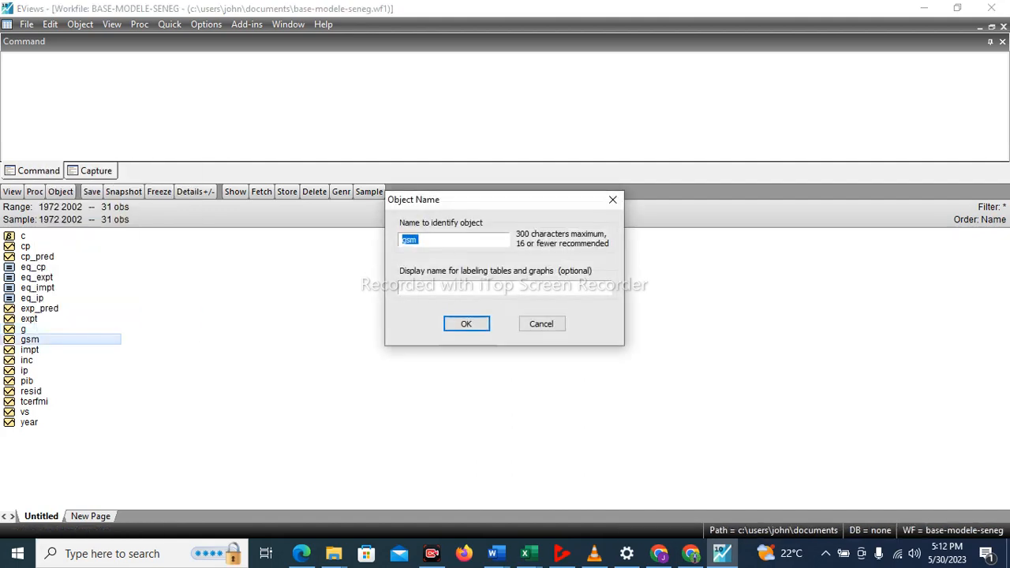
key(End)
key(BackSpace)
key(BackSpace)
text(+)
key(BackSpace)
text(_pred)
key(Return)
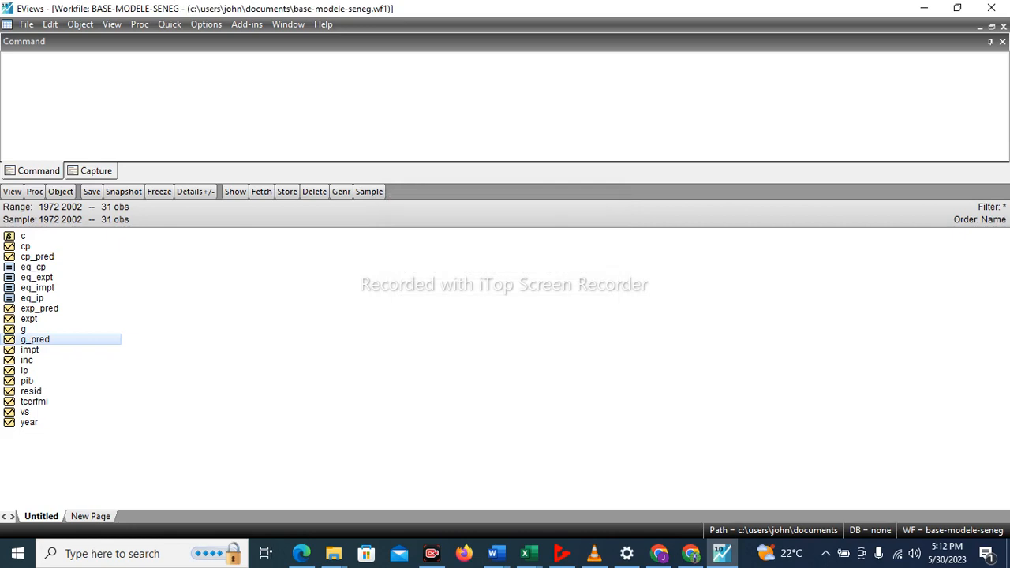
Try to run exponential smoothing on a series named impt_pred.
click(30, 350)
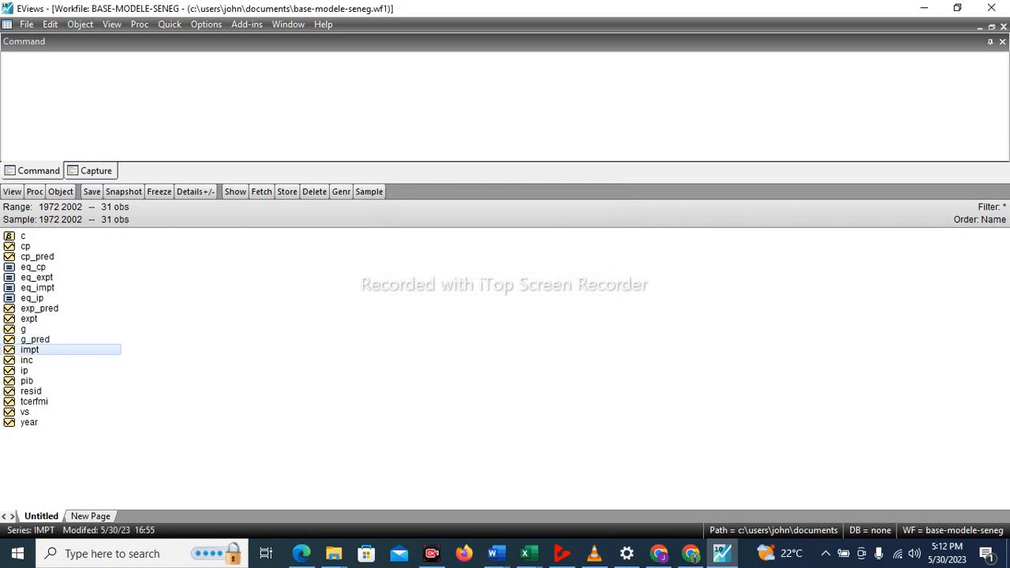
click(170, 24)
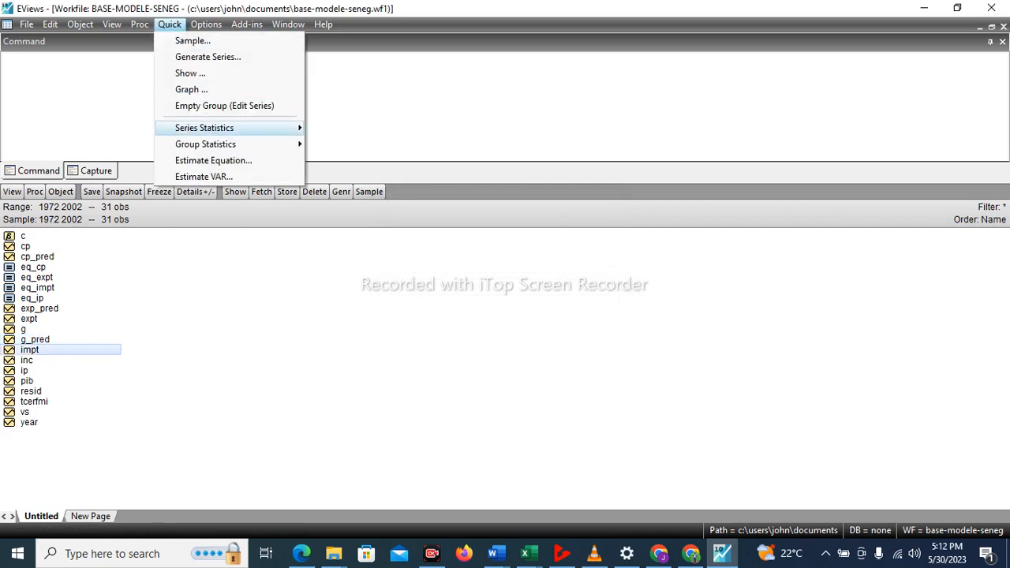
mouse_move(205, 127)
click(371, 194)
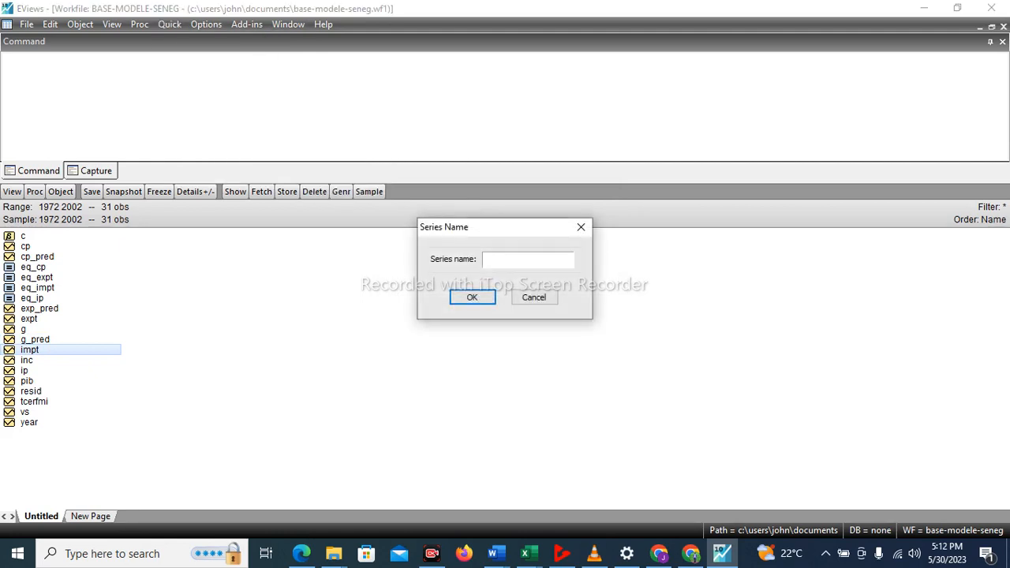
text(impt_pred)
key(Return)
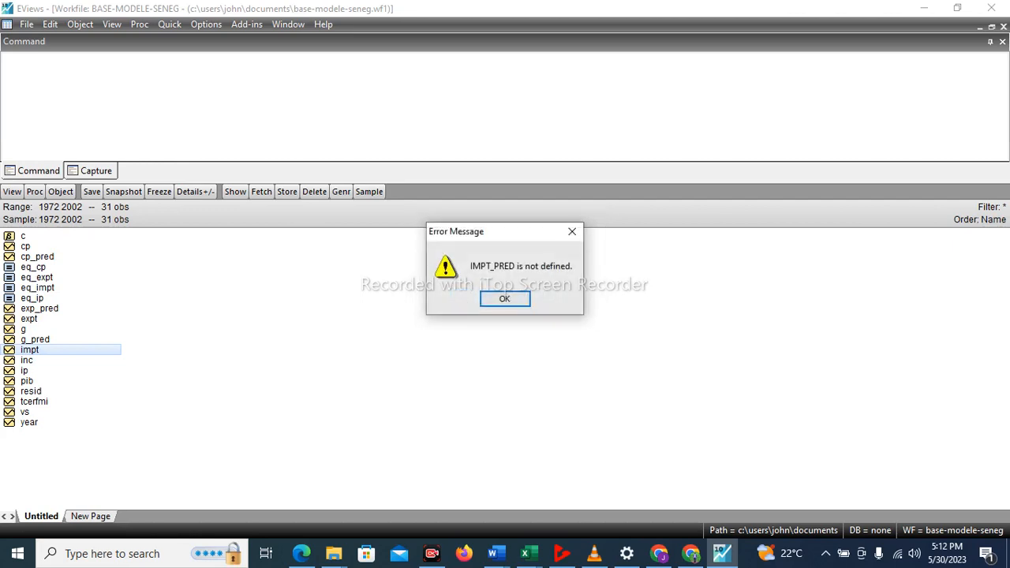
key(Return)
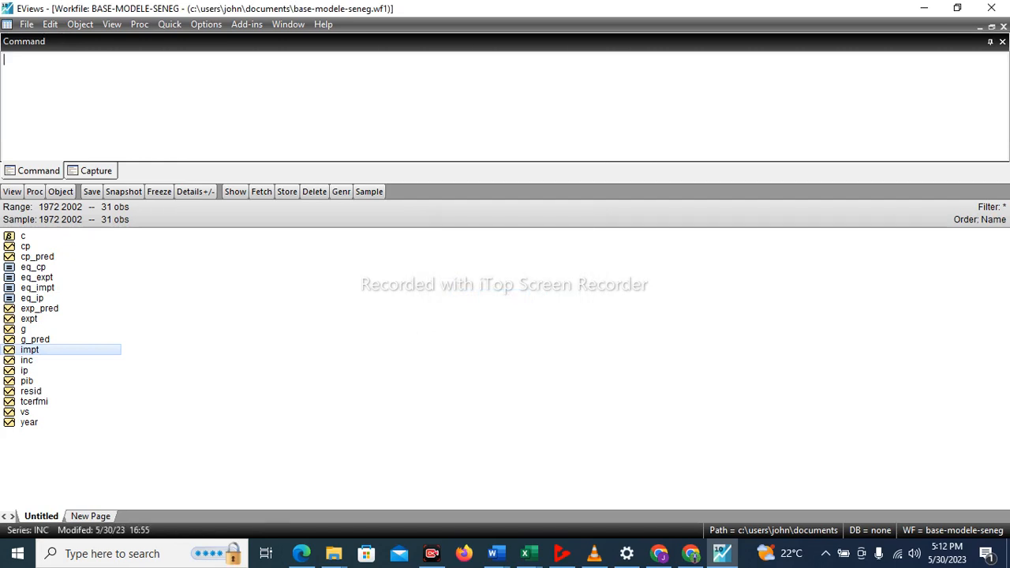
Run Holt-Winters no-seasonal exponential smoothing on series impt over 1972 to 2002, keeping the default smoothed series name imptsm.
click(169, 24)
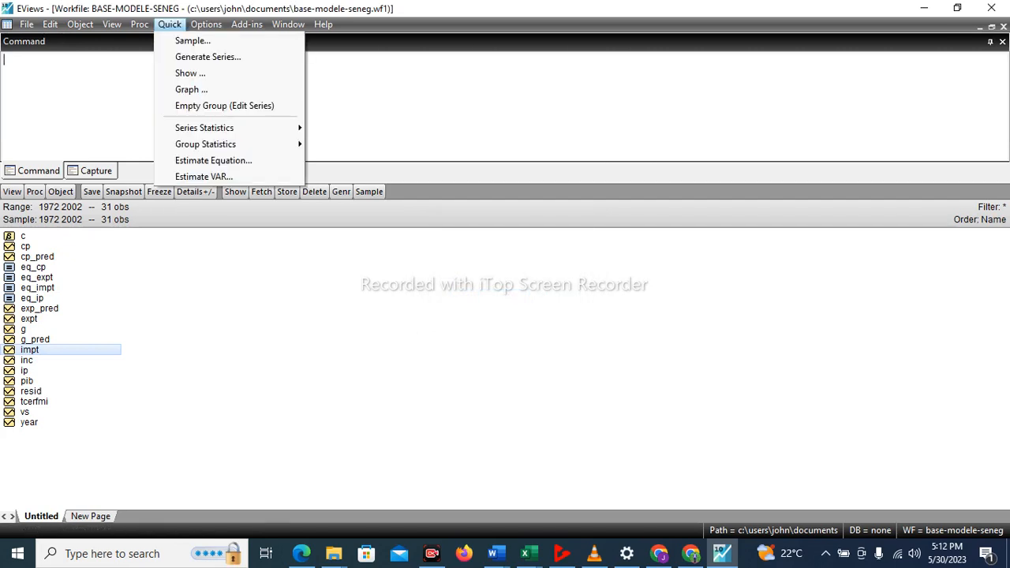
mouse_move(205, 128)
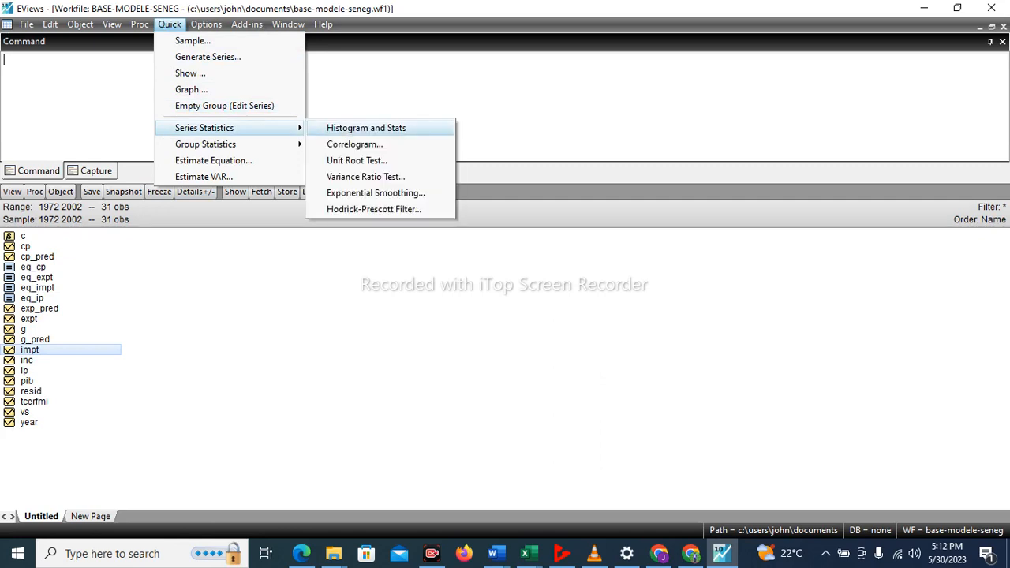
click(376, 192)
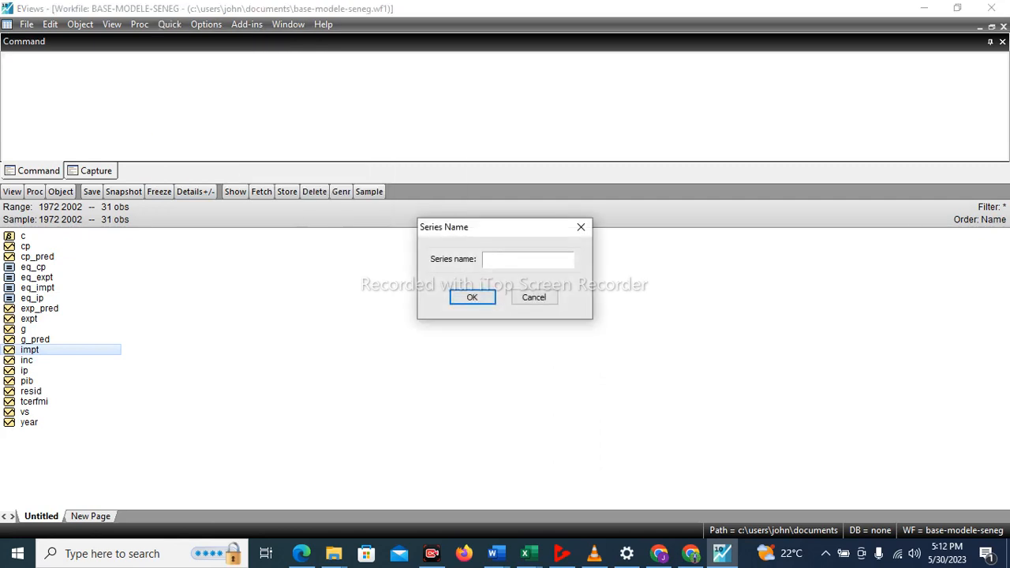
text(impt)
key(Return)
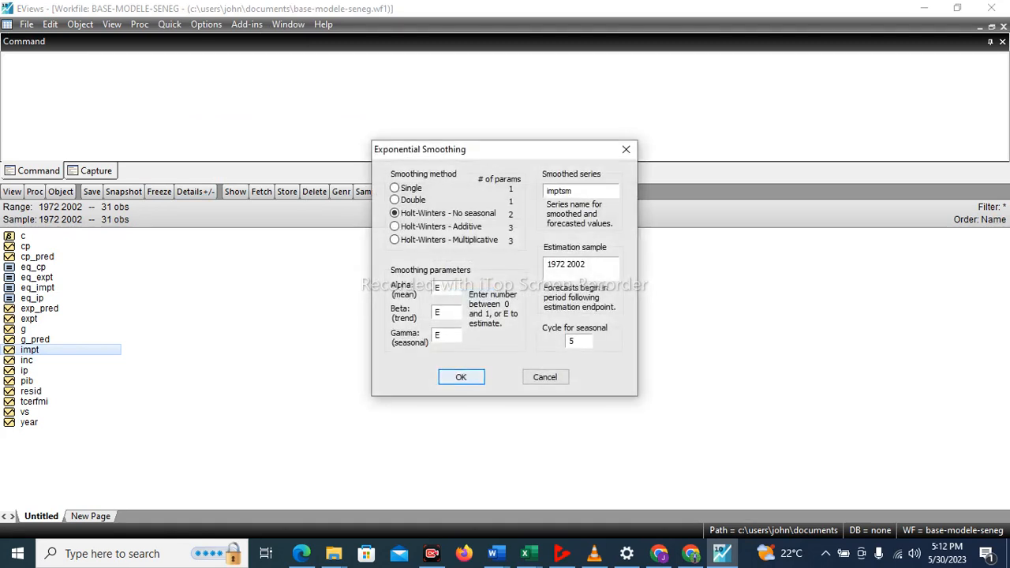
key(Return)
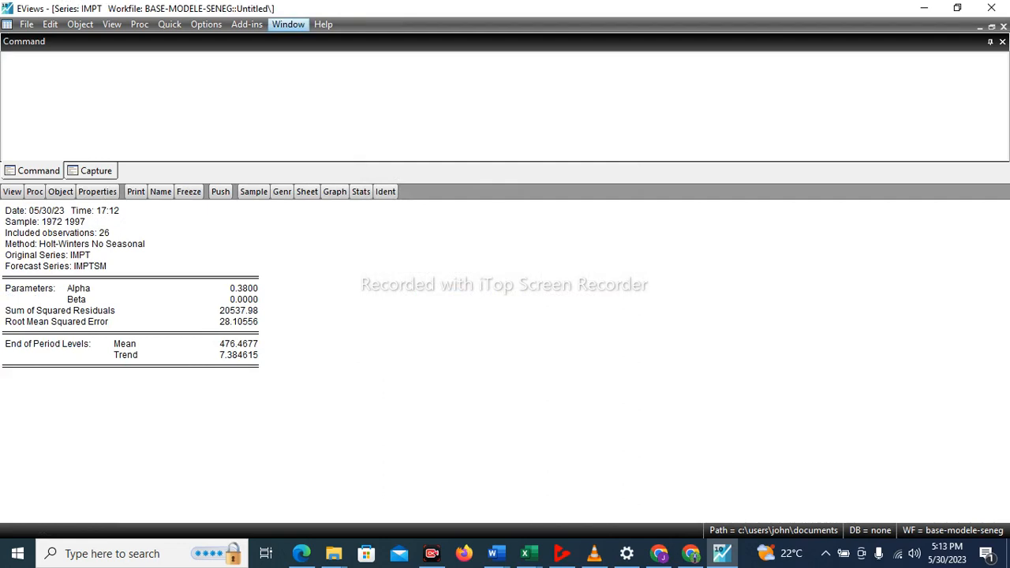
Tile the open windows, close the IMPT and EXPT series windows, and maximize the BASE-MODELE-SENEG workfile window.
click(288, 23)
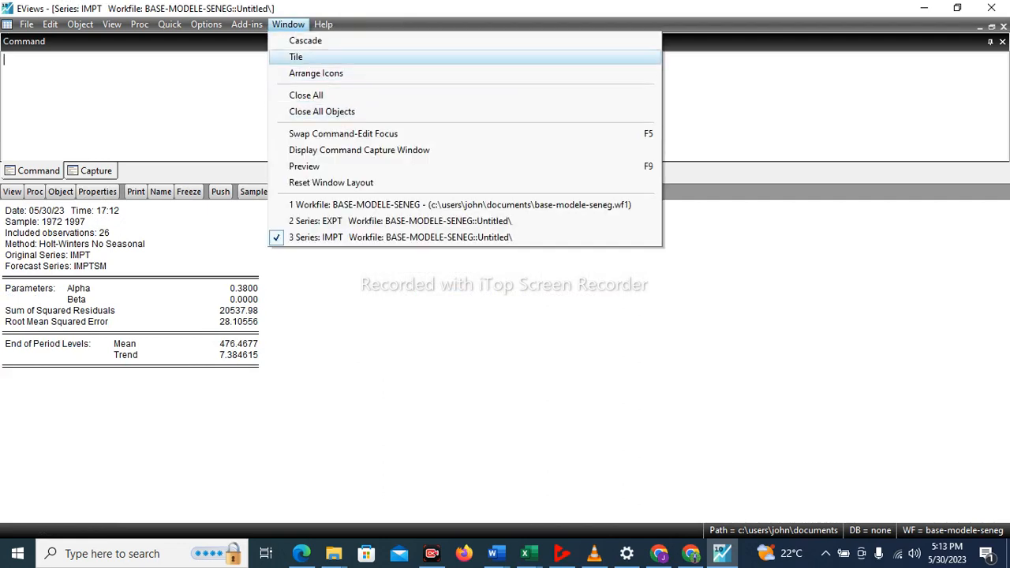
key(Return)
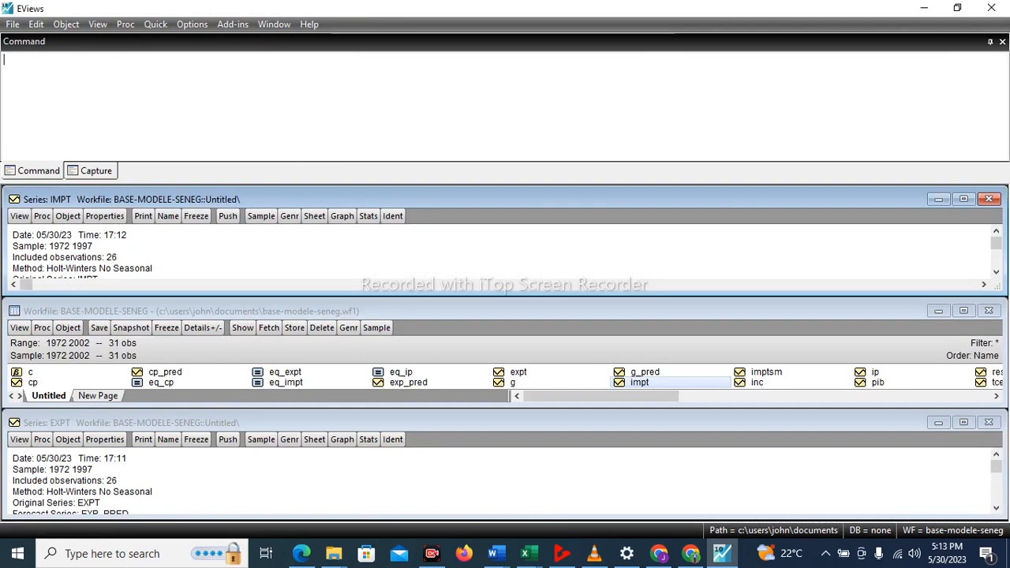
click(988, 198)
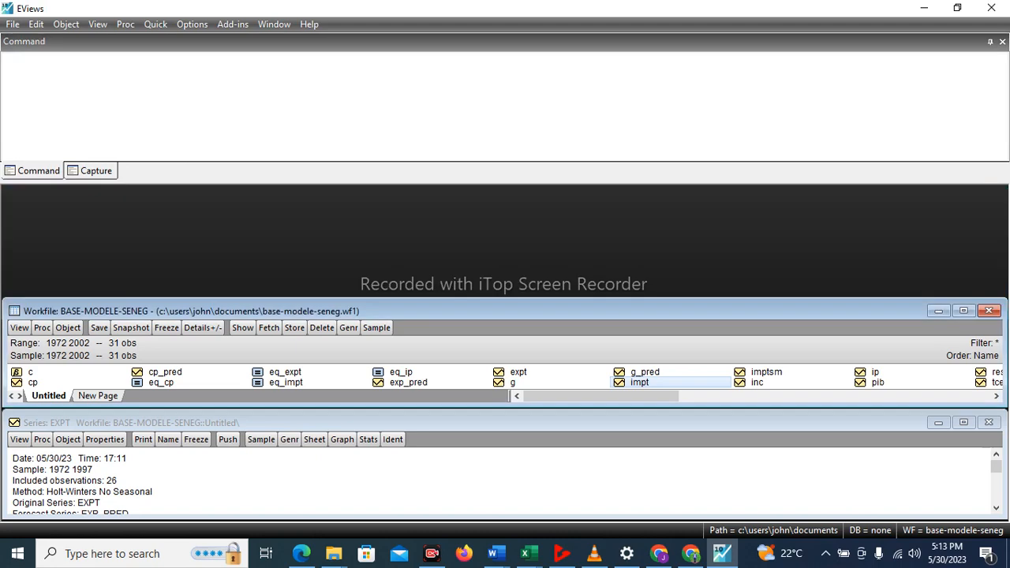
click(988, 422)
click(963, 310)
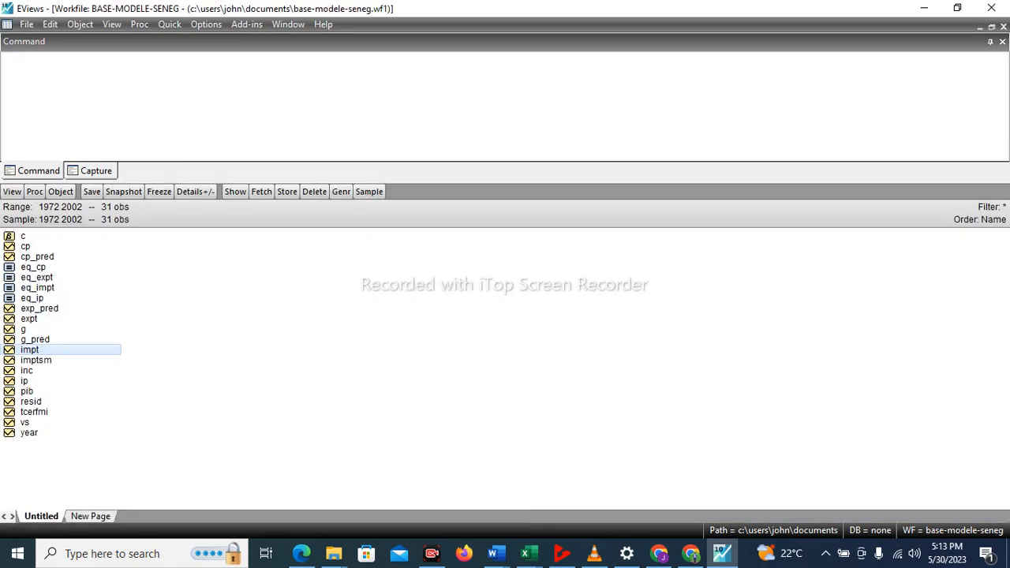
Rename the imptsm series in the workfile as imp_pred.
right_click(45, 360)
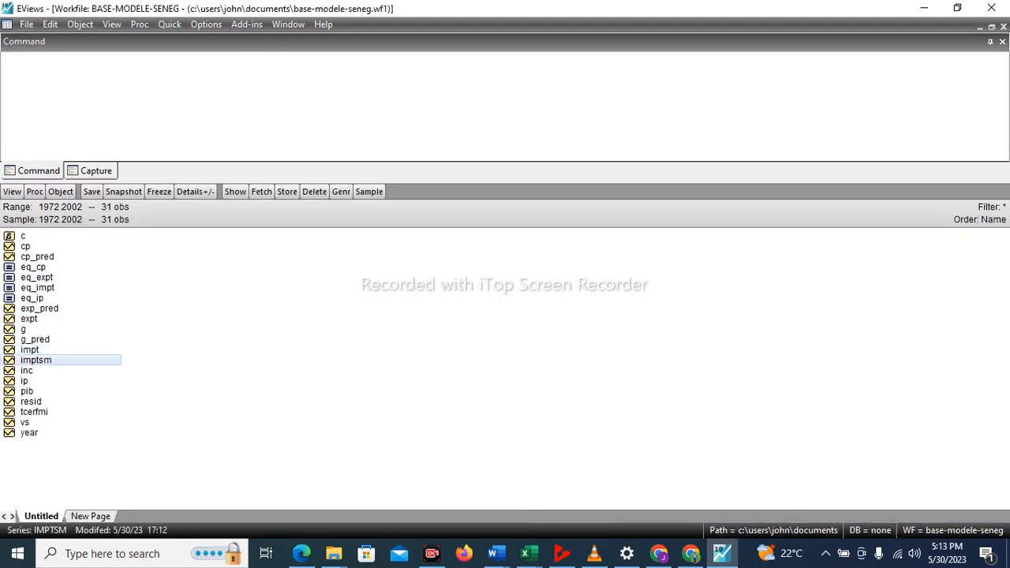
click(85, 335)
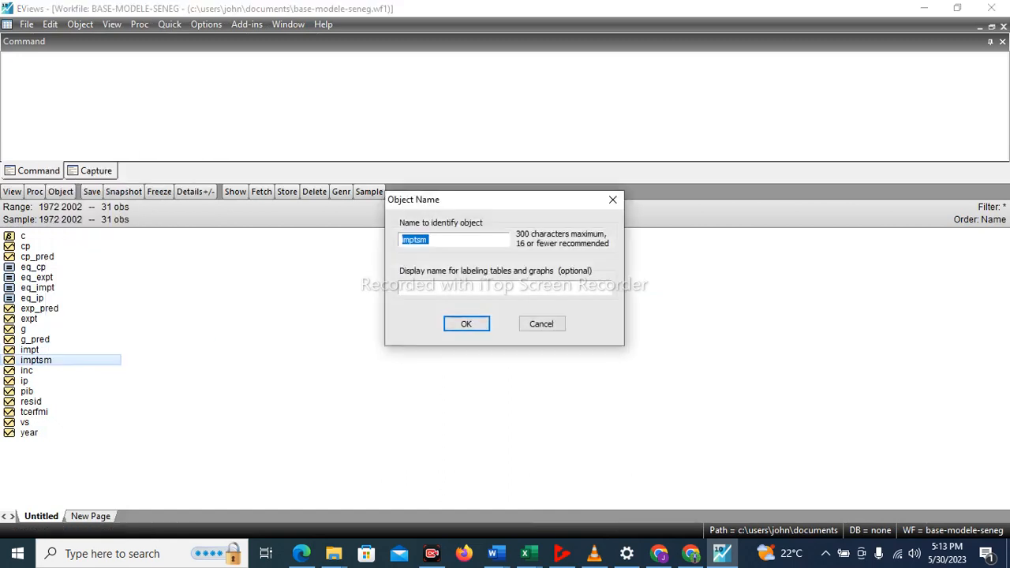
click(429, 240)
key(BackSpace)
key(BackSpace)
key(BackSpace)
text(_)
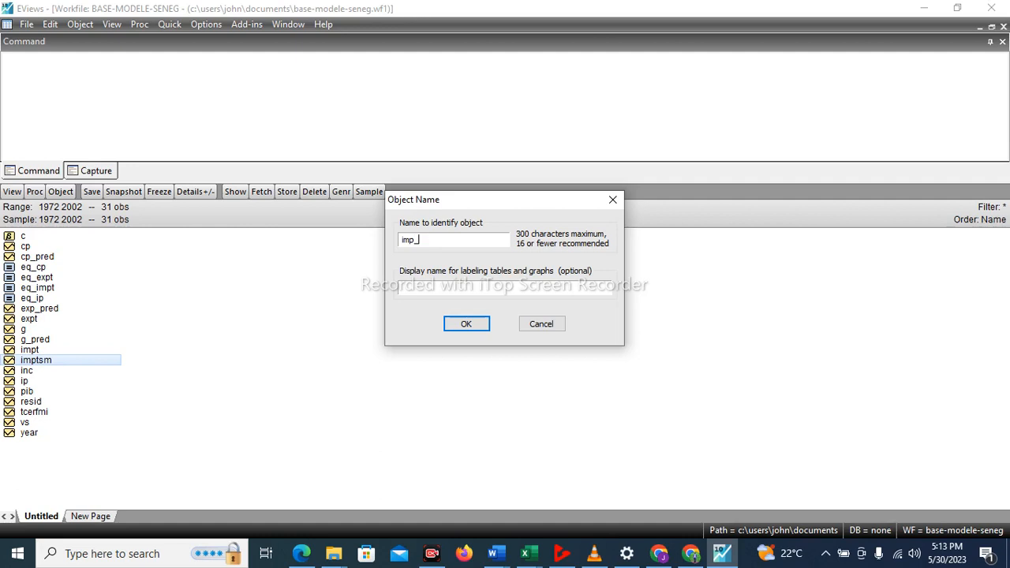
text(pred)
key(Return)
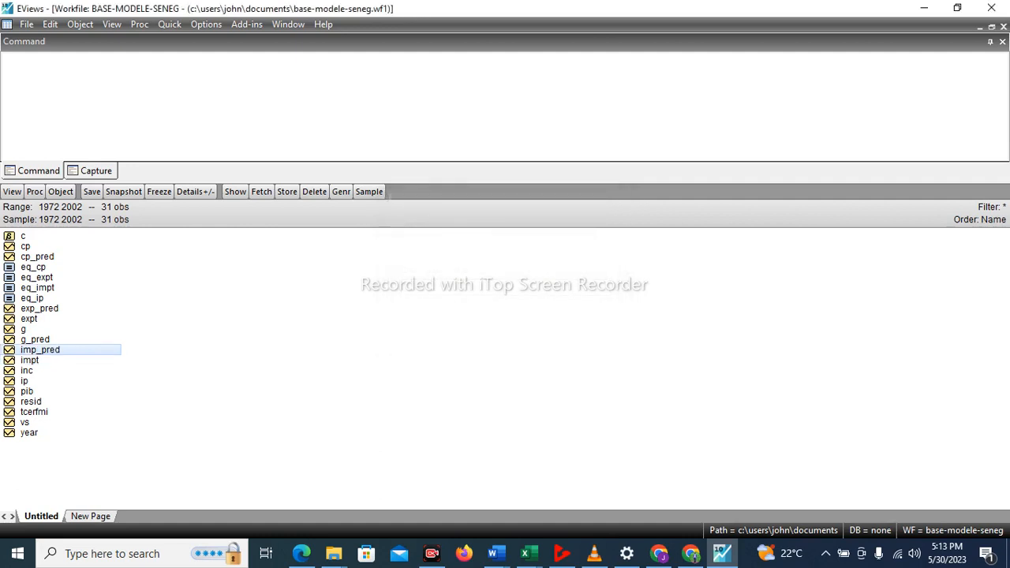
Run Holt-Winters no-seasonal exponential smoothing on series inc over 1972 to 2002, keeping the default smoothed series name incsm.
click(27, 370)
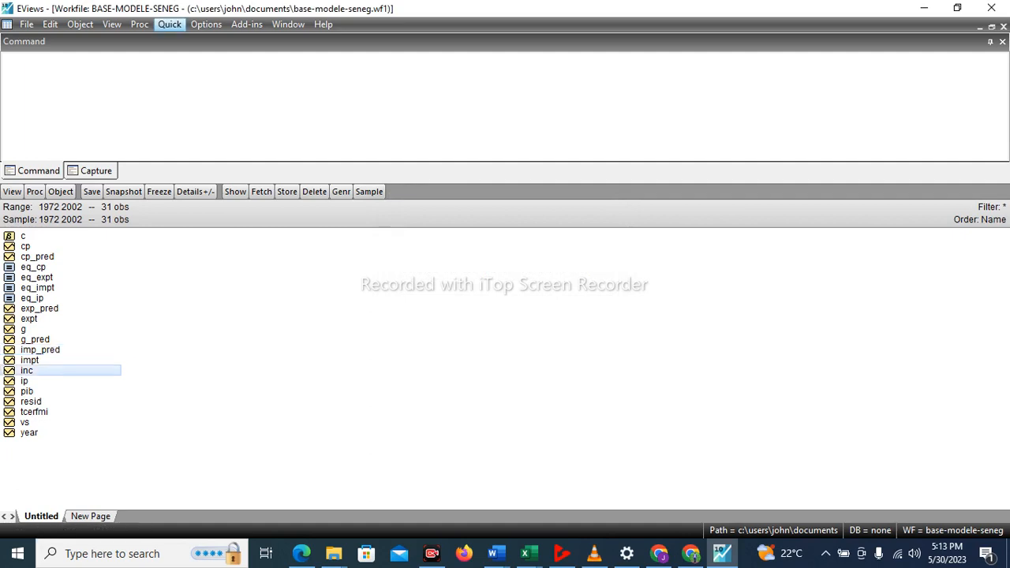
click(170, 23)
mouse_move(204, 127)
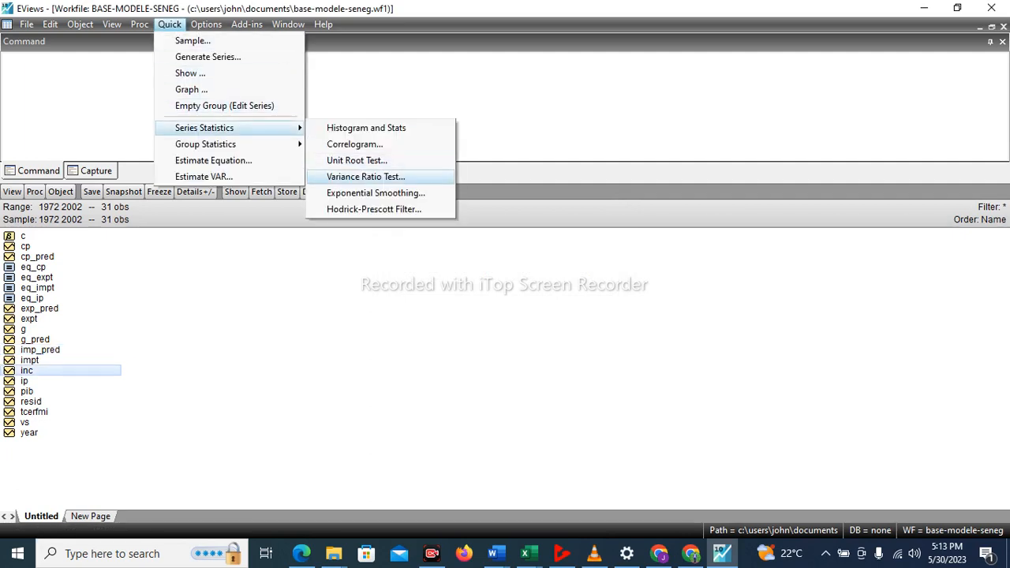
click(375, 192)
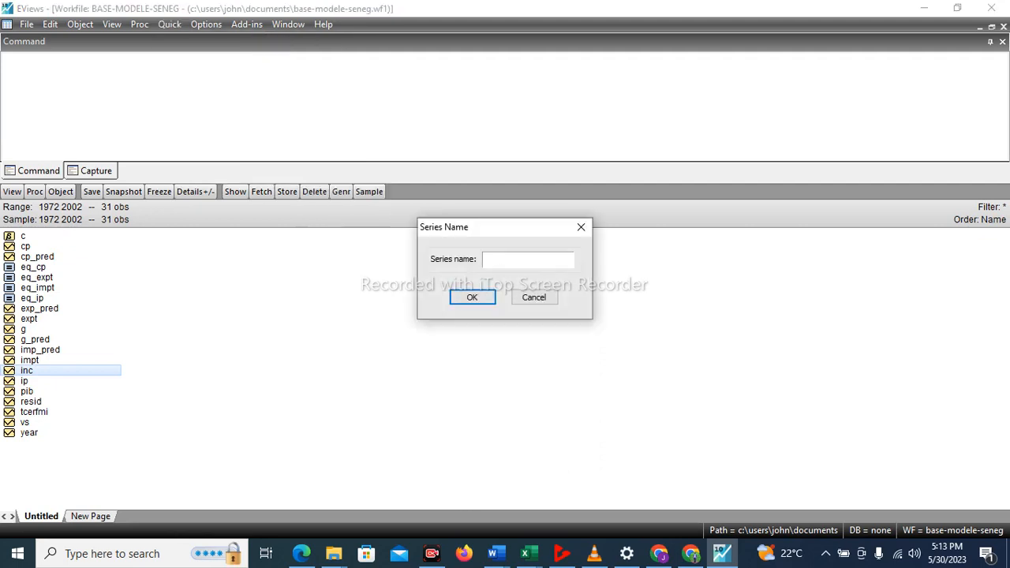
text(inc)
key(Return)
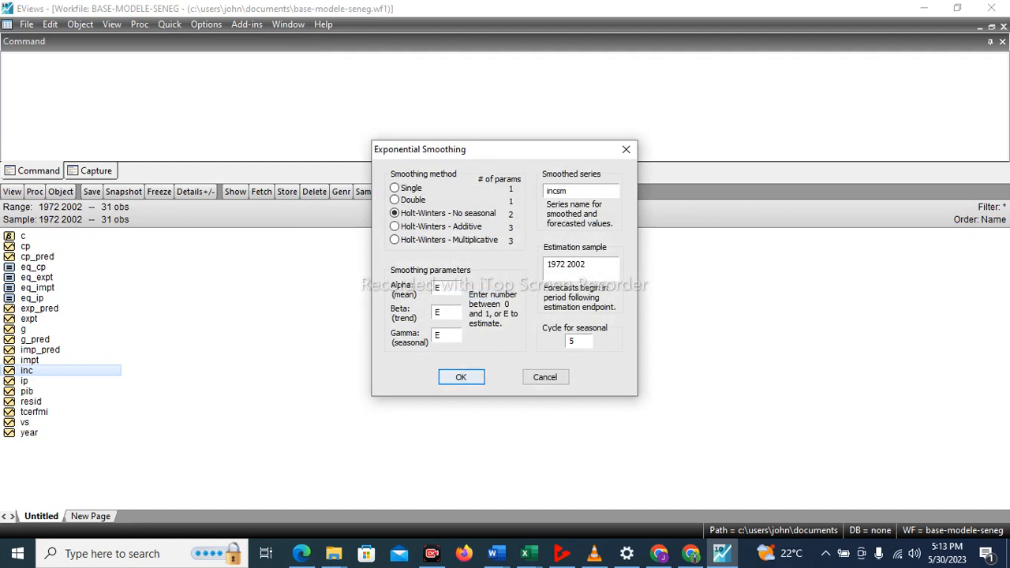
key(Return)
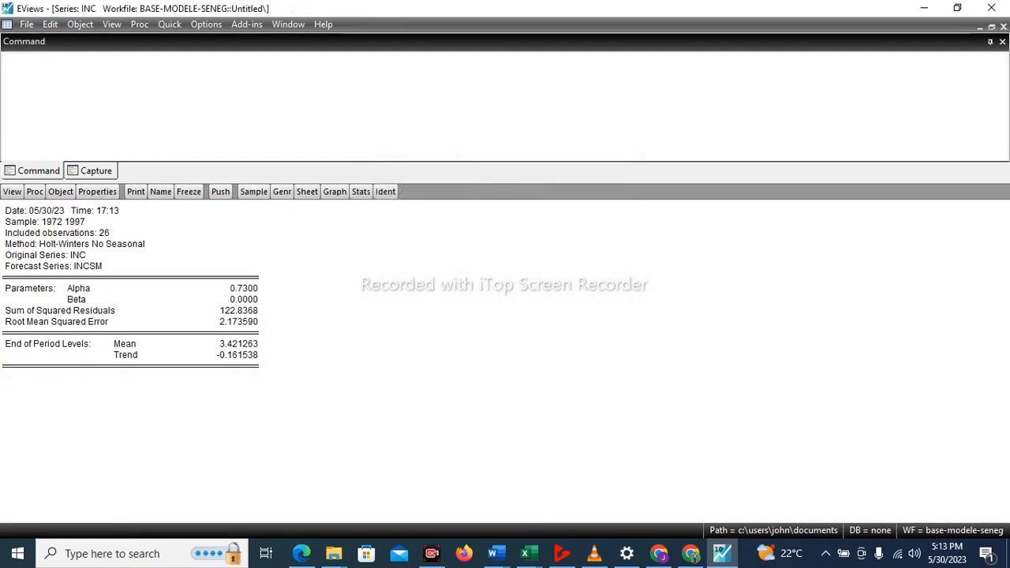
Tile the INC series and workfile windows and maximize the BASE-MODELE-SENEG workfile window.
click(288, 23)
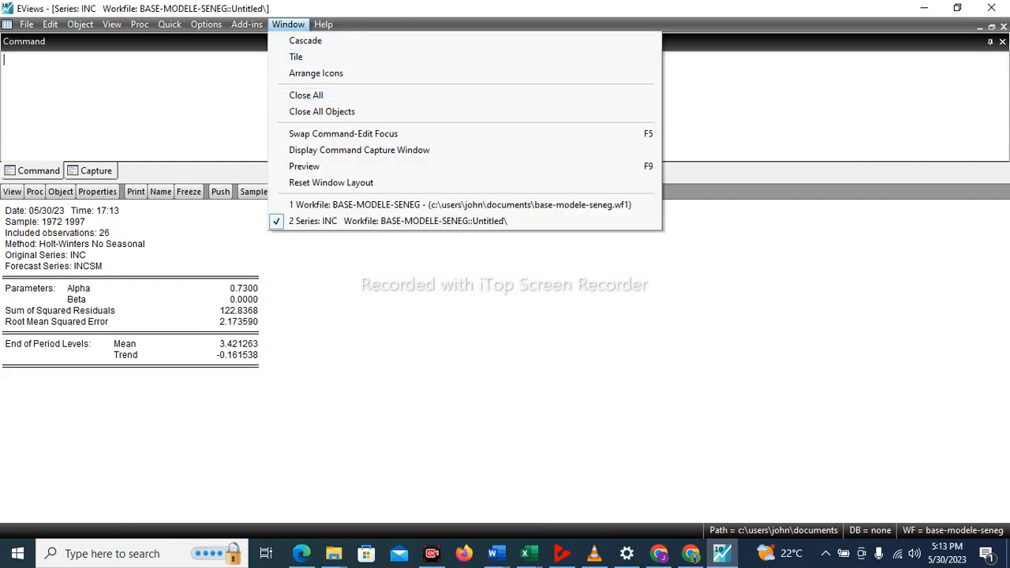
click(296, 57)
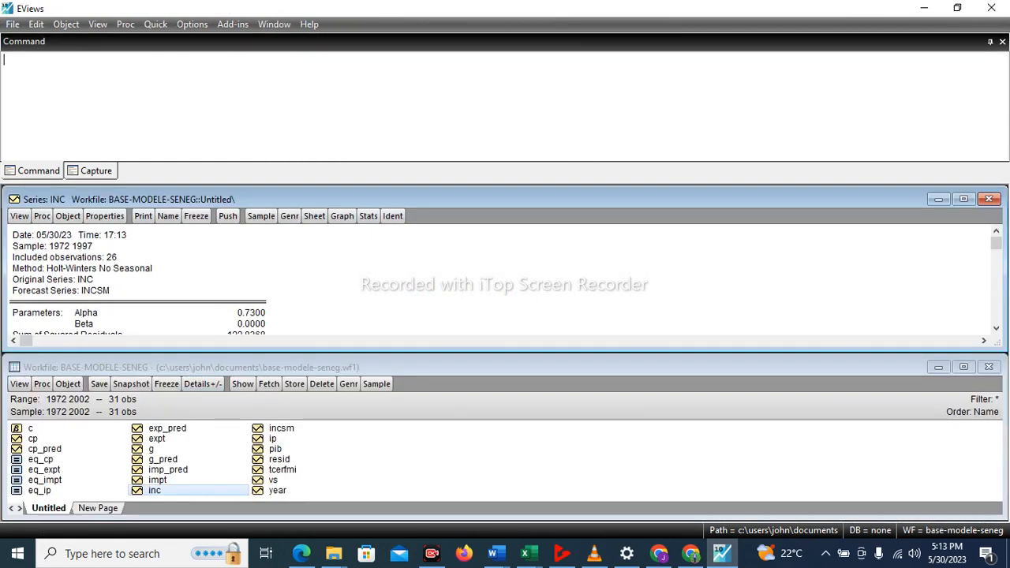
click(963, 367)
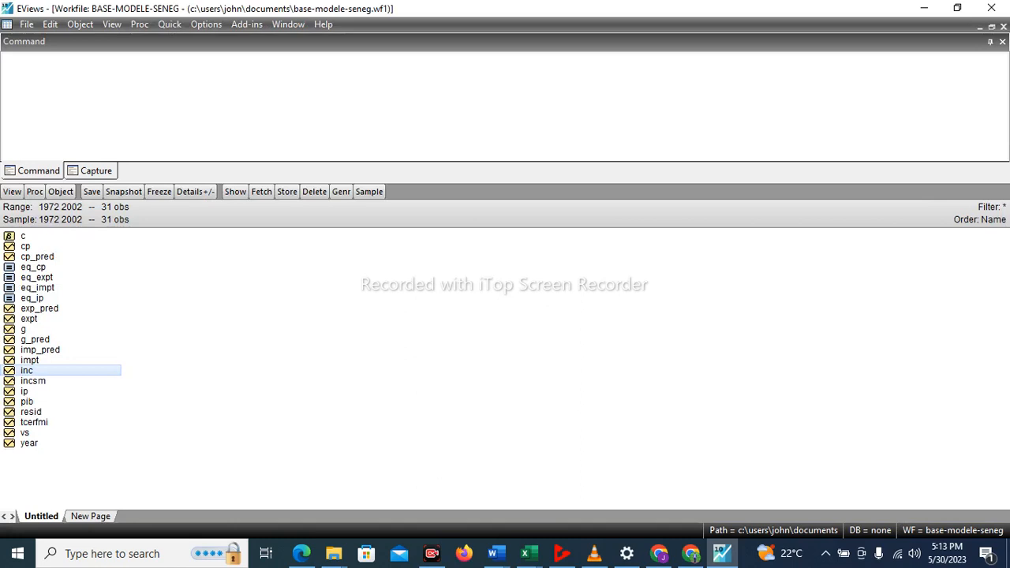
Rename the incsm series in the workfile as inc_pred.
click(45, 380)
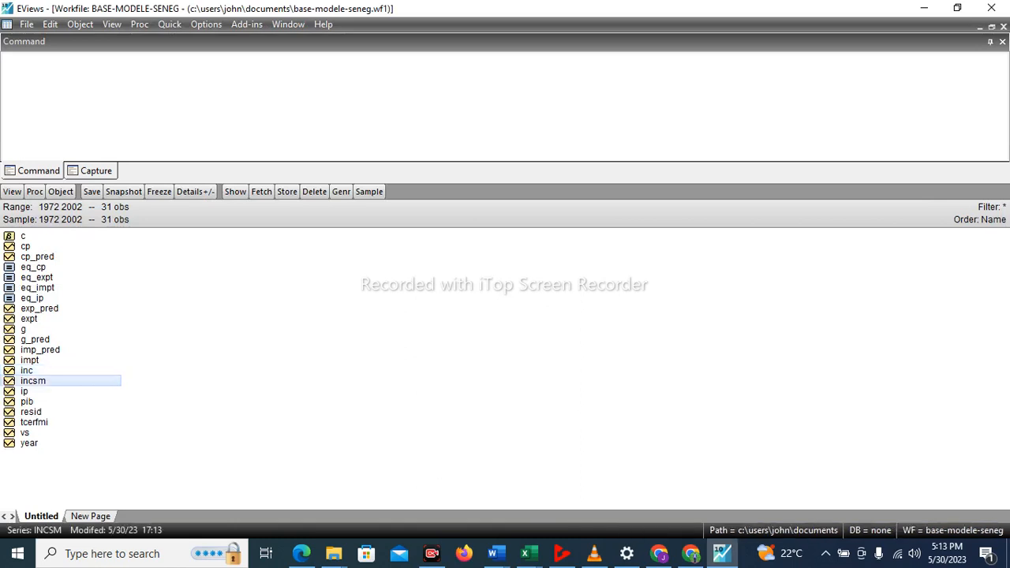
right_click(45, 377)
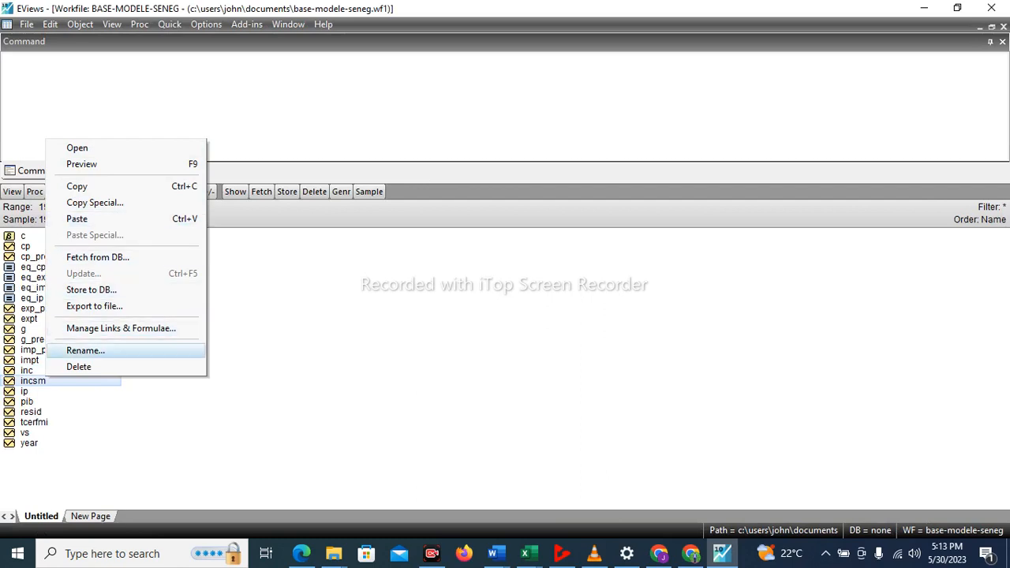
click(85, 349)
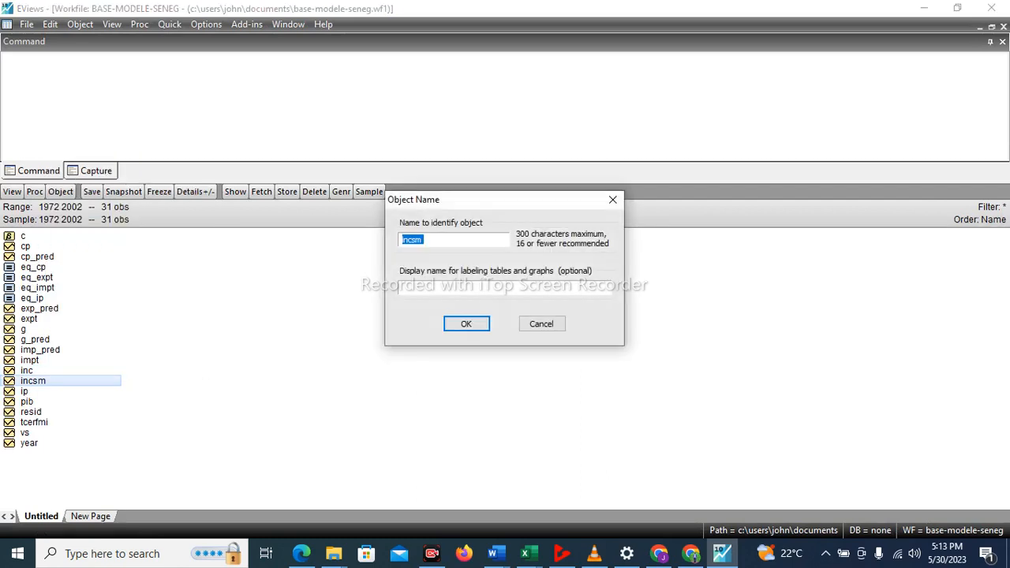
key(BackSpace)
text(inc_pred)
key(Return)
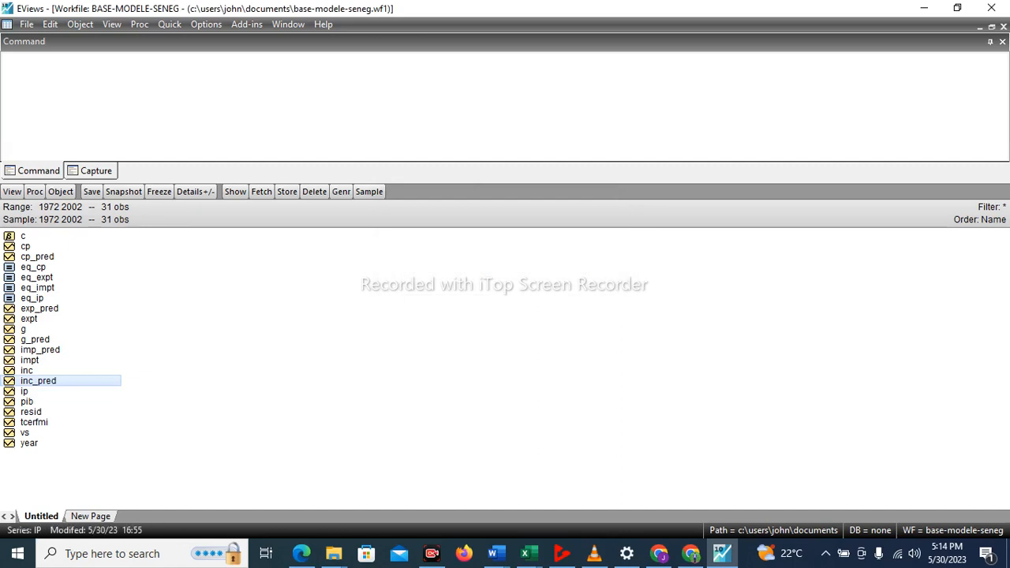
Run Holt-Winters no-seasonal exponential smoothing on series ip over 1972 to 2002, keeping the default smoothed series name ipsm.
click(24, 391)
click(170, 24)
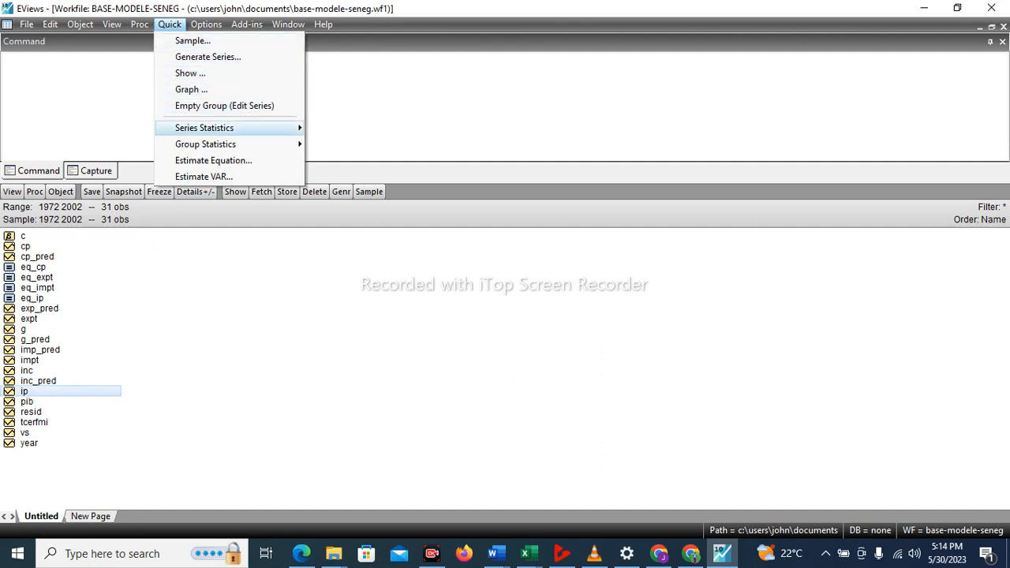
mouse_move(204, 128)
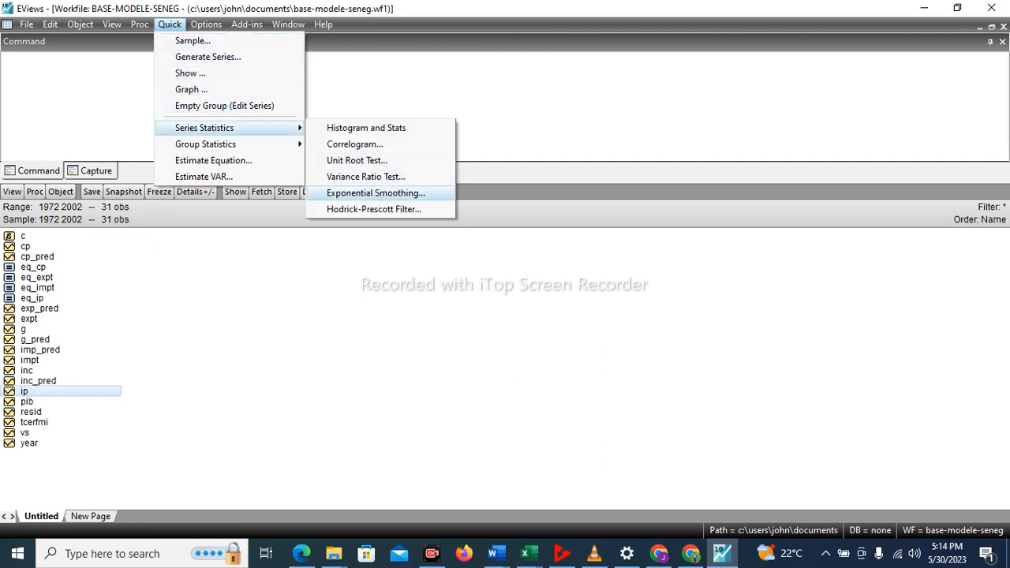
click(375, 192)
text(ip)
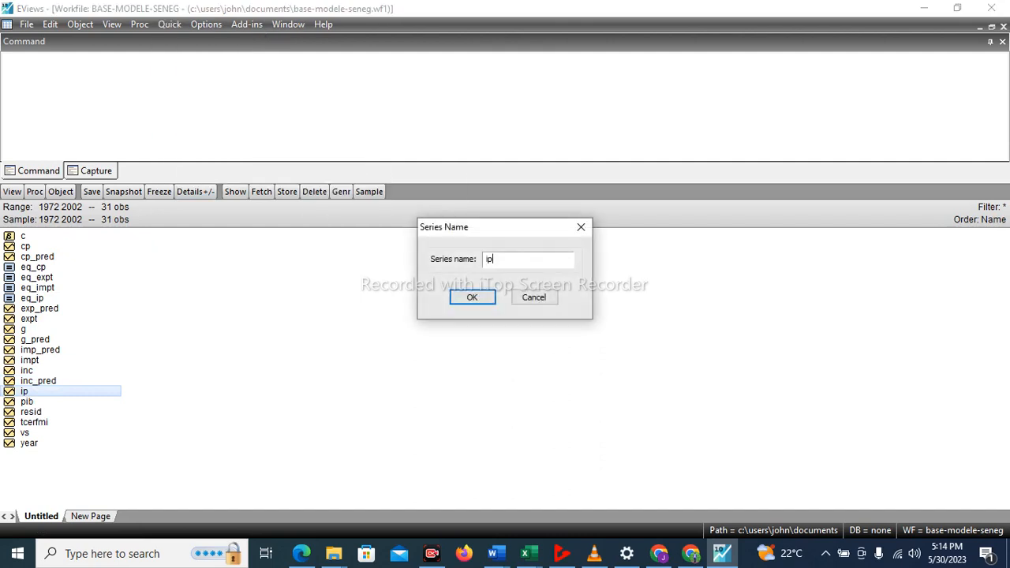
key(Return)
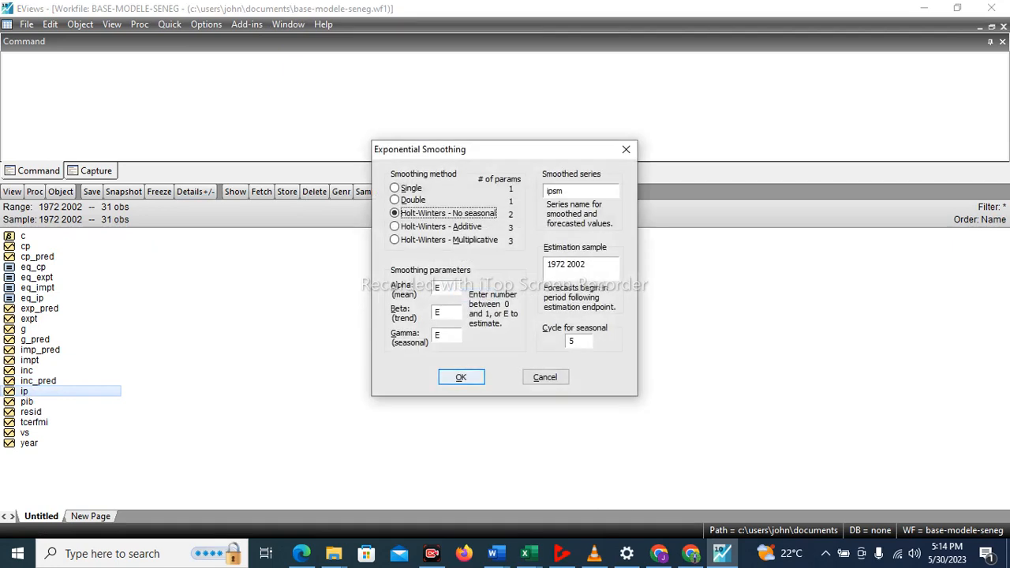
key(Return)
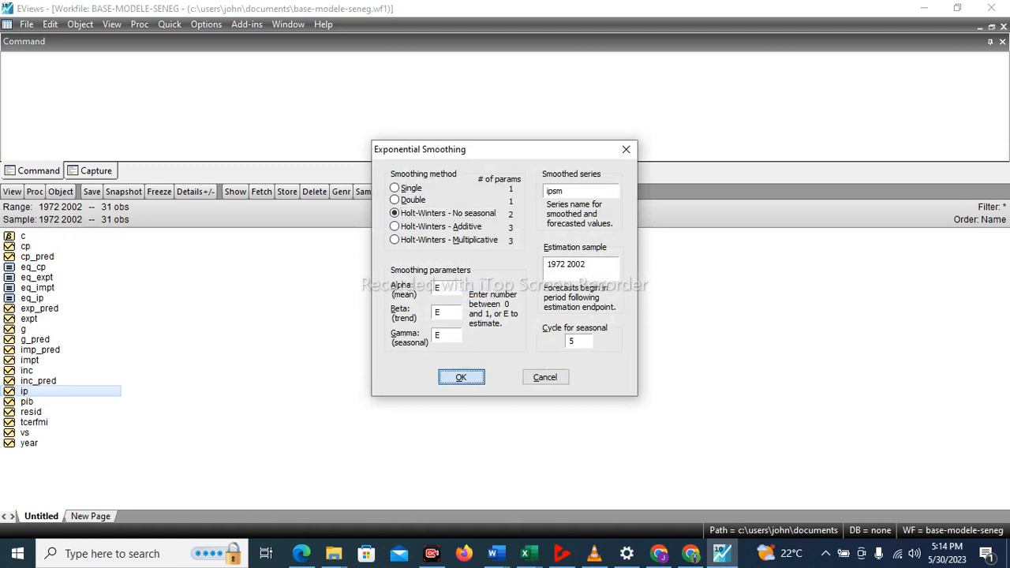
Tile the open windows, close the INC series window and maximize the BASE-MODELE-SENEG workfile window.
click(288, 24)
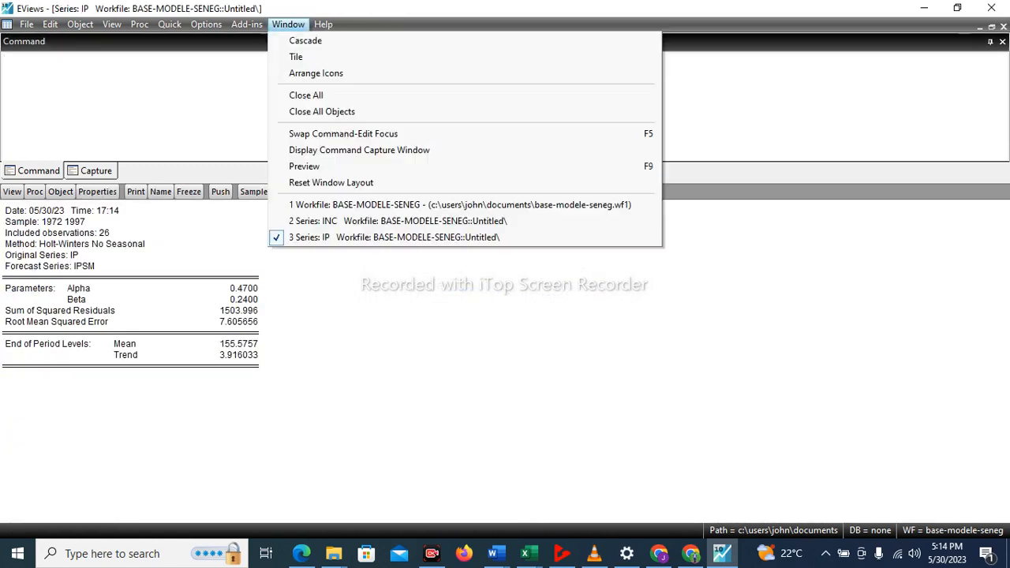
click(300, 56)
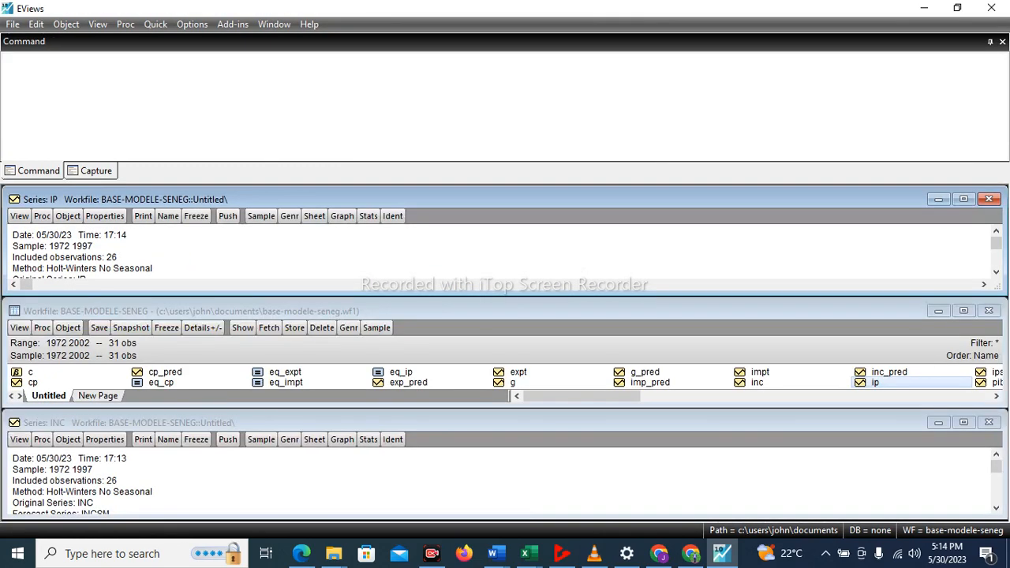
click(988, 422)
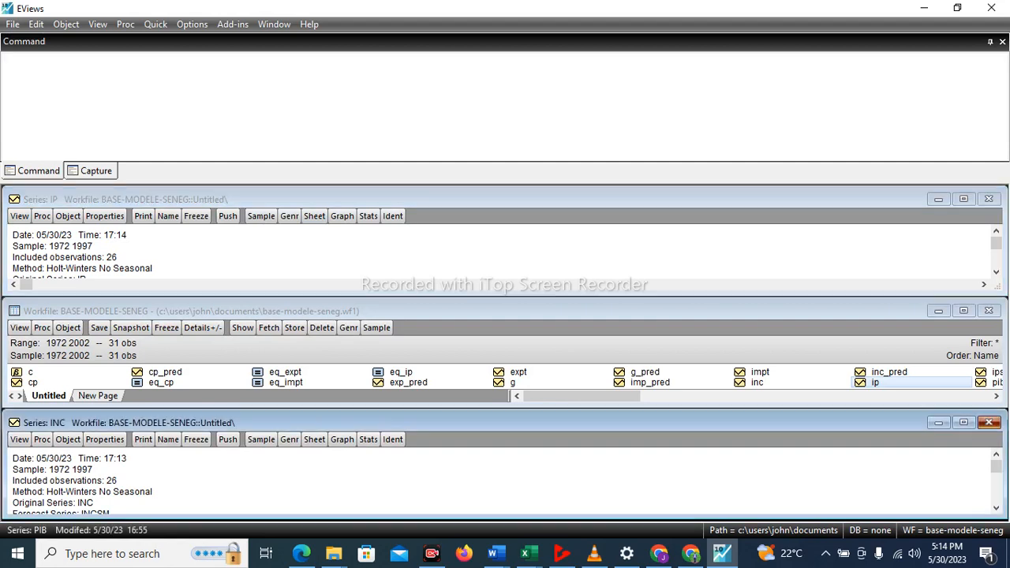
click(963, 311)
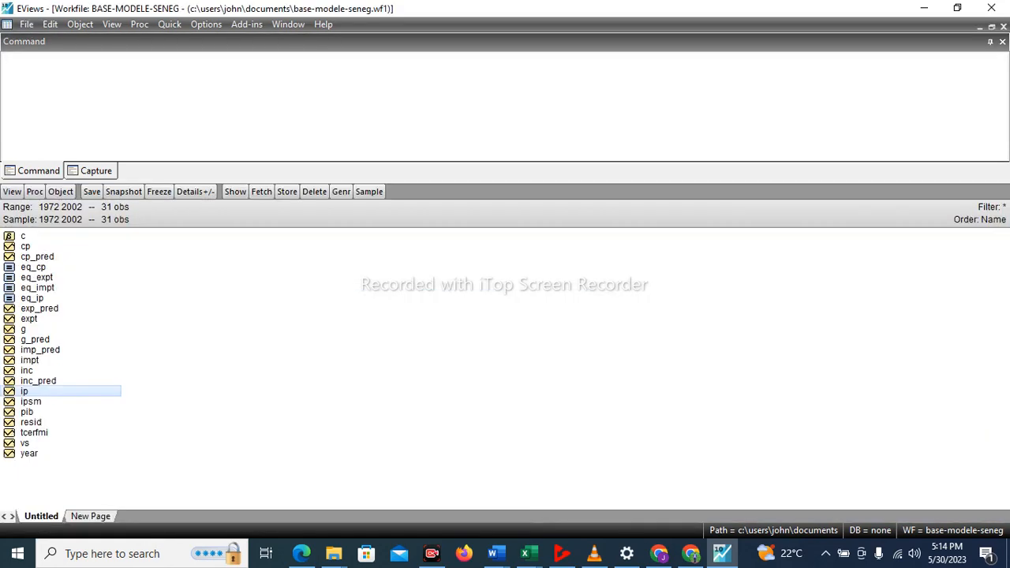
Rename the ipsm series in the workfile as ip_pred.
right_click(36, 401)
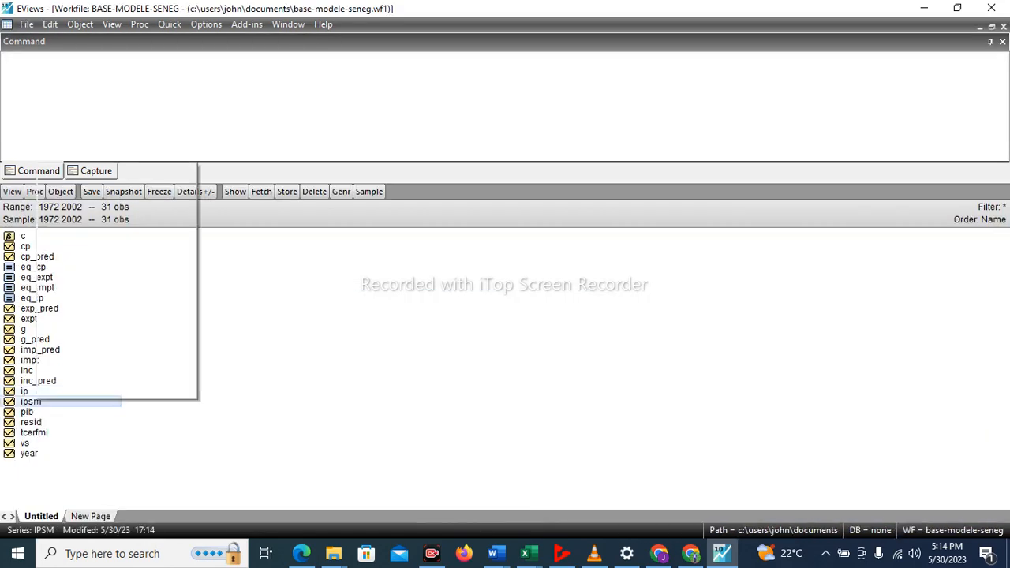
click(76, 374)
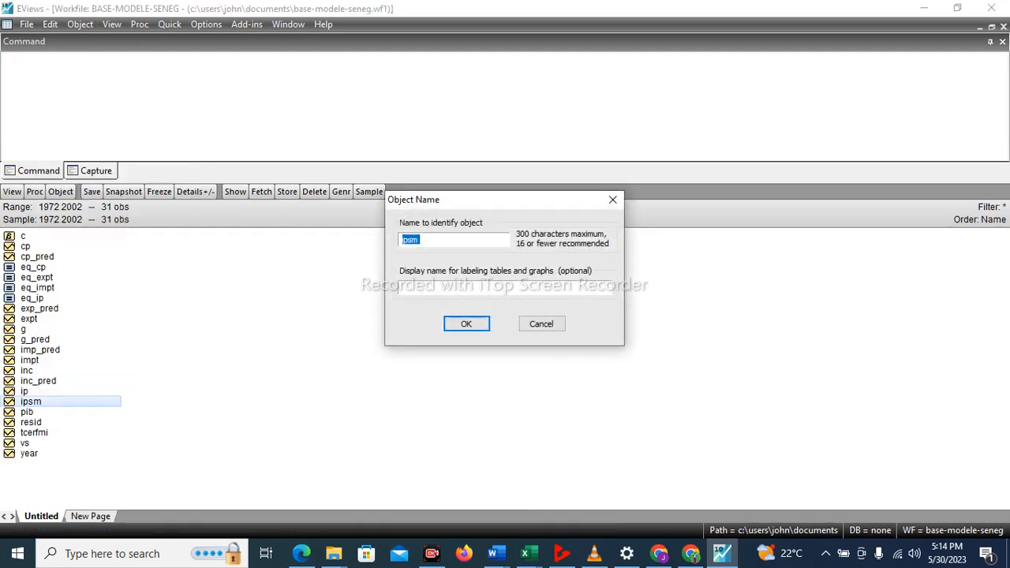
key(End)
key(BackSpace)
key(BackSpace)
text(_pred)
key(Return)
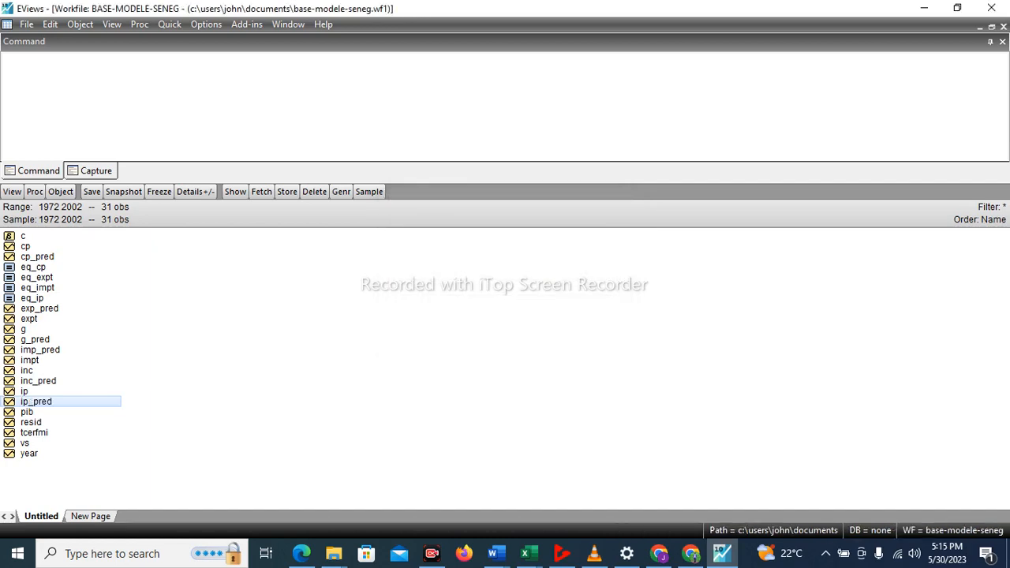
Run Holt-Winters no-seasonal exponential smoothing on series pib over 1972 to 2002, keeping the default smoothed series name pibsm.
click(27, 412)
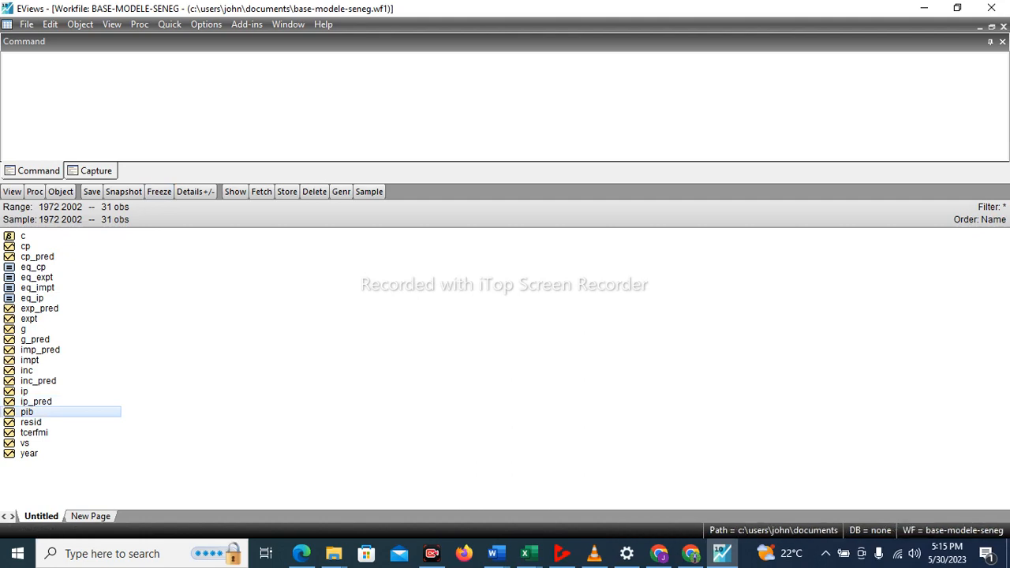
click(169, 25)
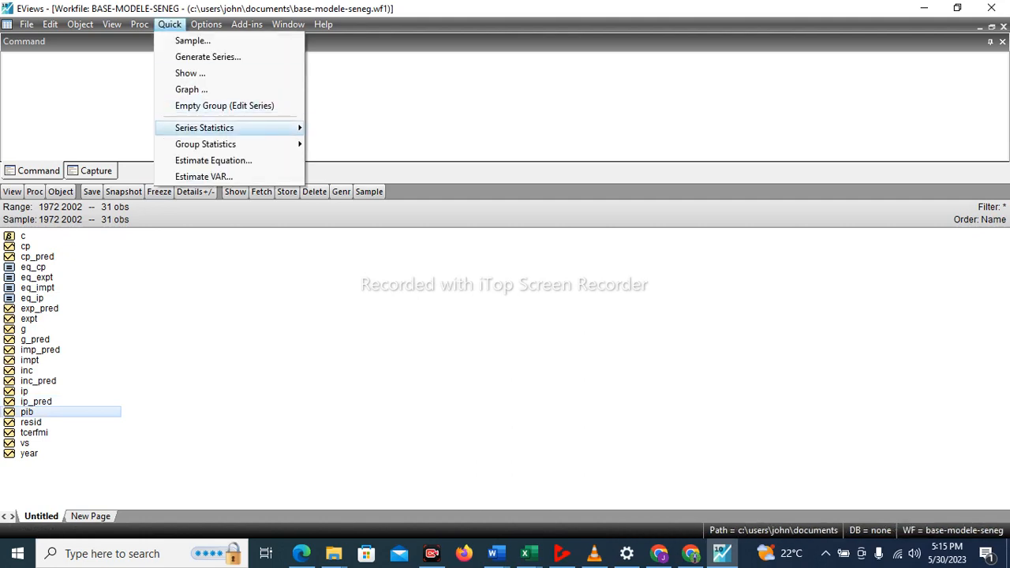
mouse_move(204, 128)
click(376, 193)
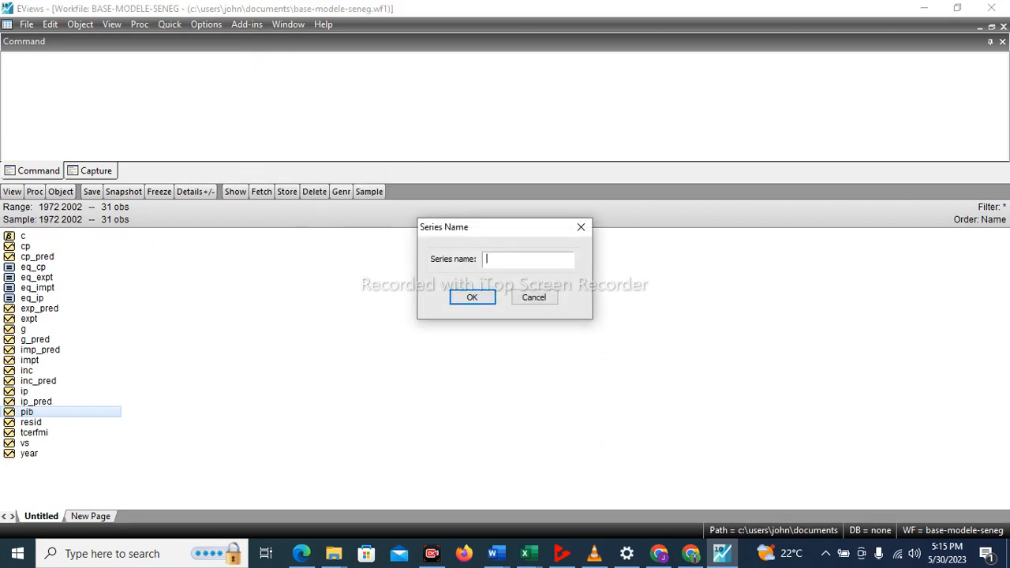
text(pib)
key(Return)
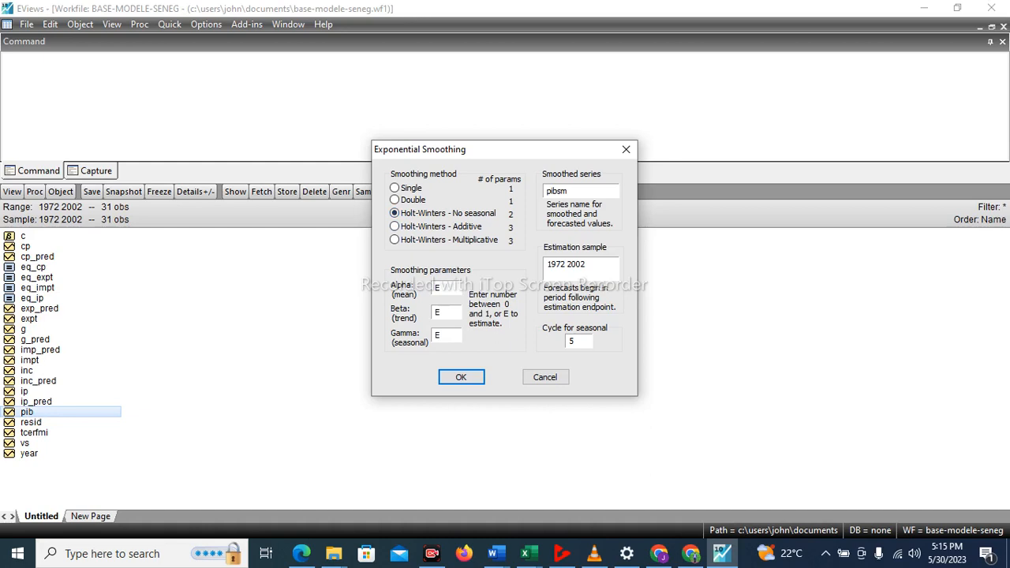
key(Return)
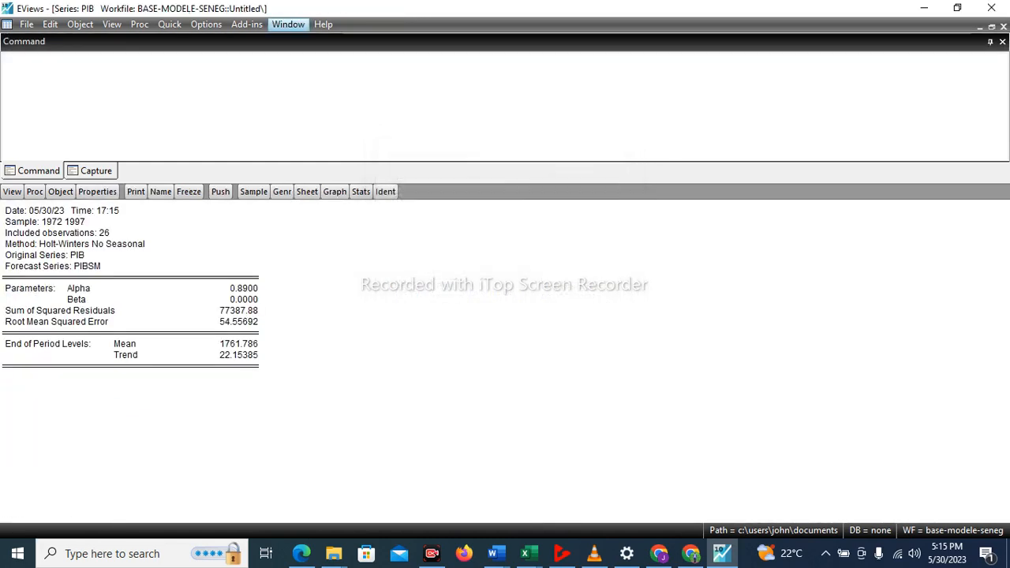
Tile the open windows, close the IP series window and maximize the BASE-MODELE-SENEG workfile window.
click(288, 24)
click(293, 60)
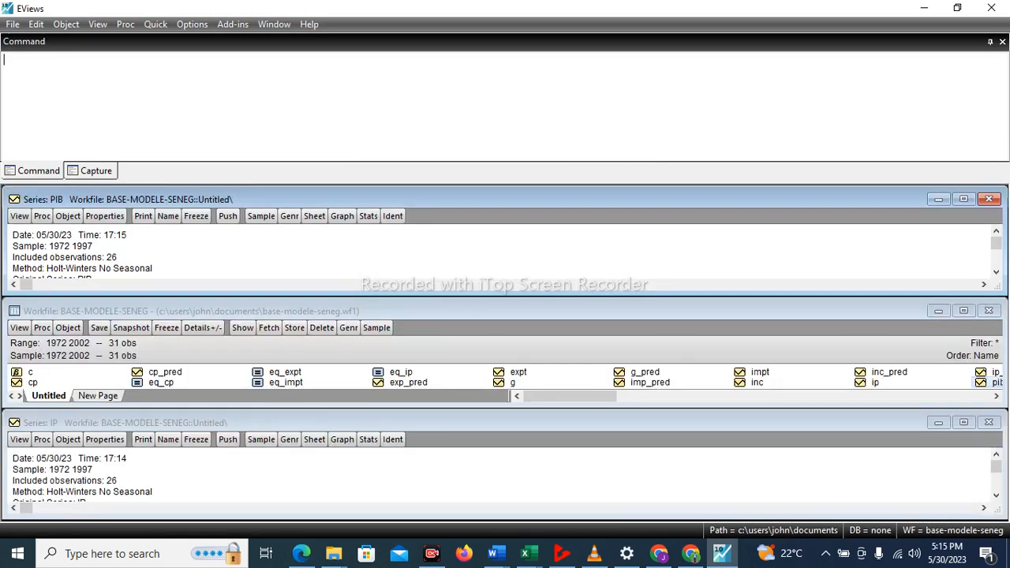
click(988, 422)
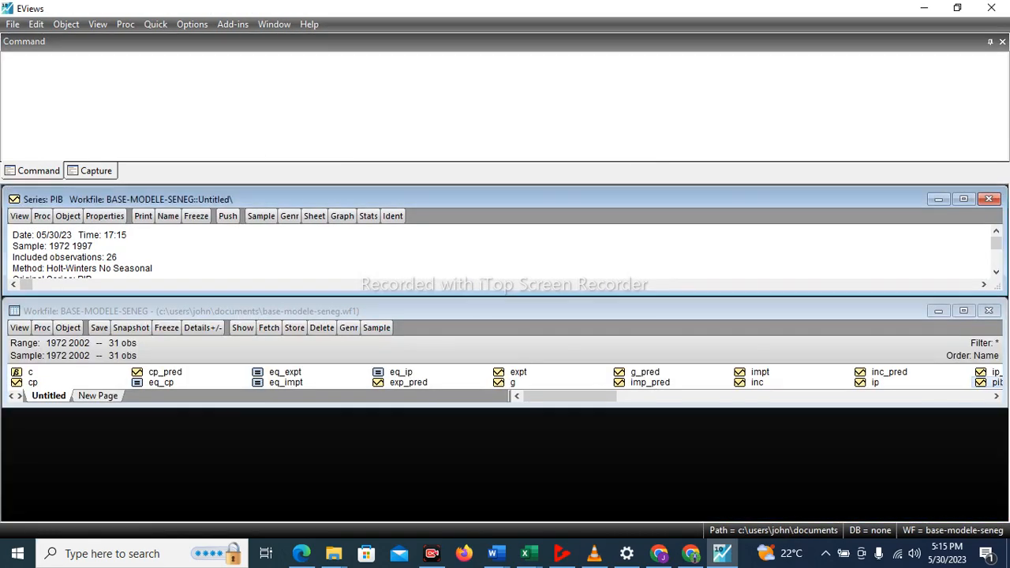
click(963, 311)
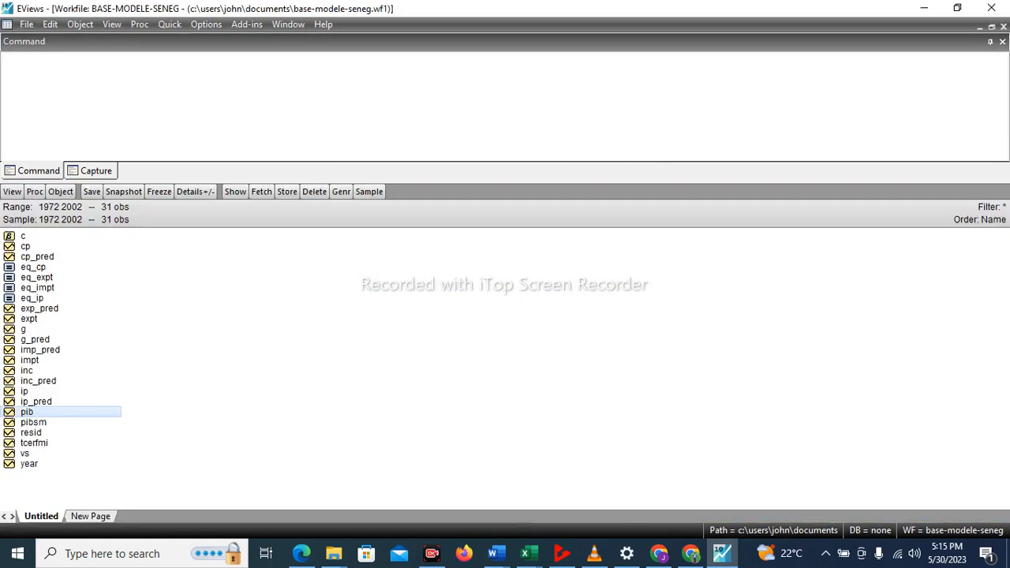
Rename the pibsm series in the workfile as pib_pred.
click(40, 421)
right_click(40, 421)
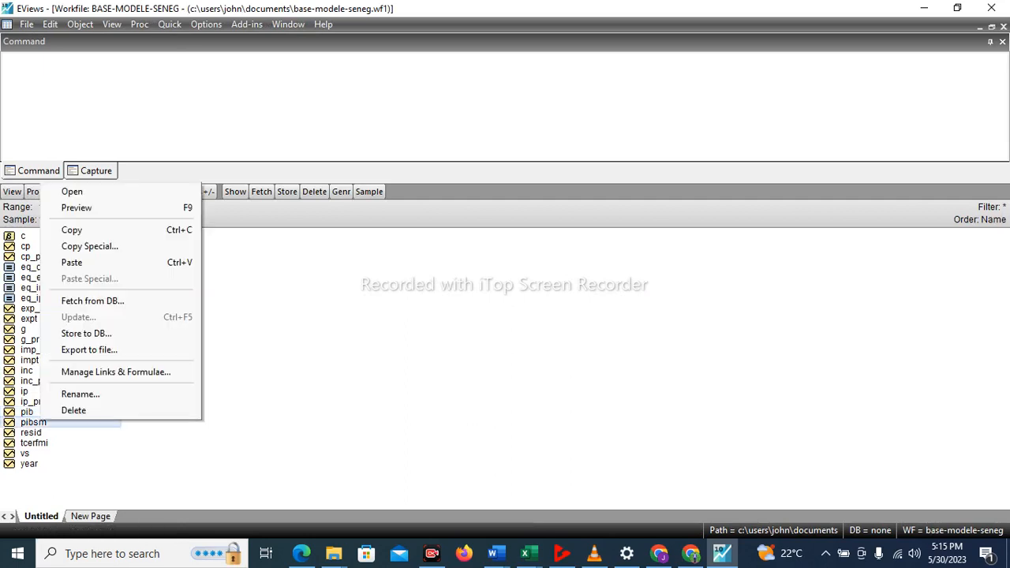
click(79, 394)
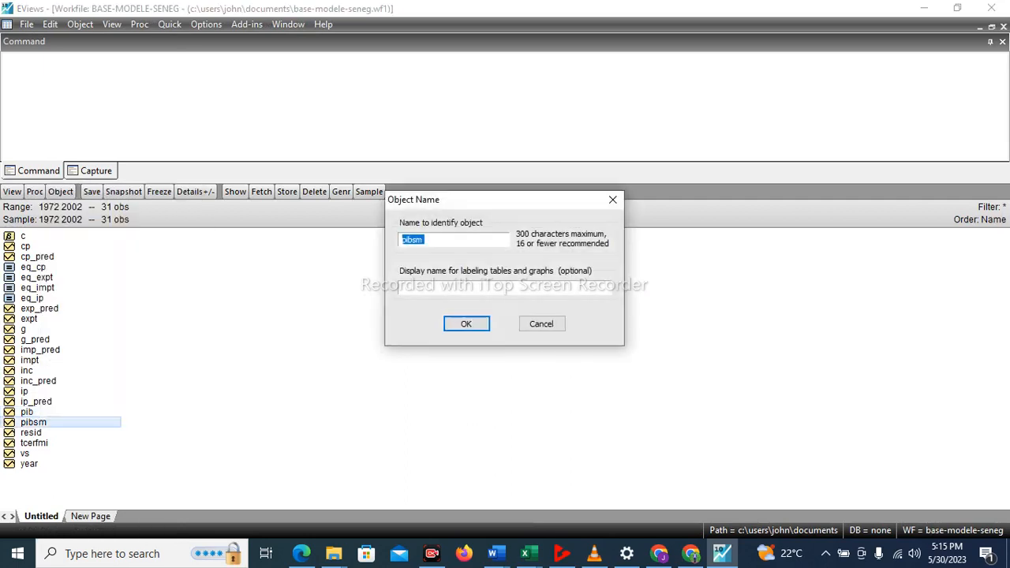
click(429, 239)
key(BackSpace)
key(BackSpace)
text(_pred)
key(Return)
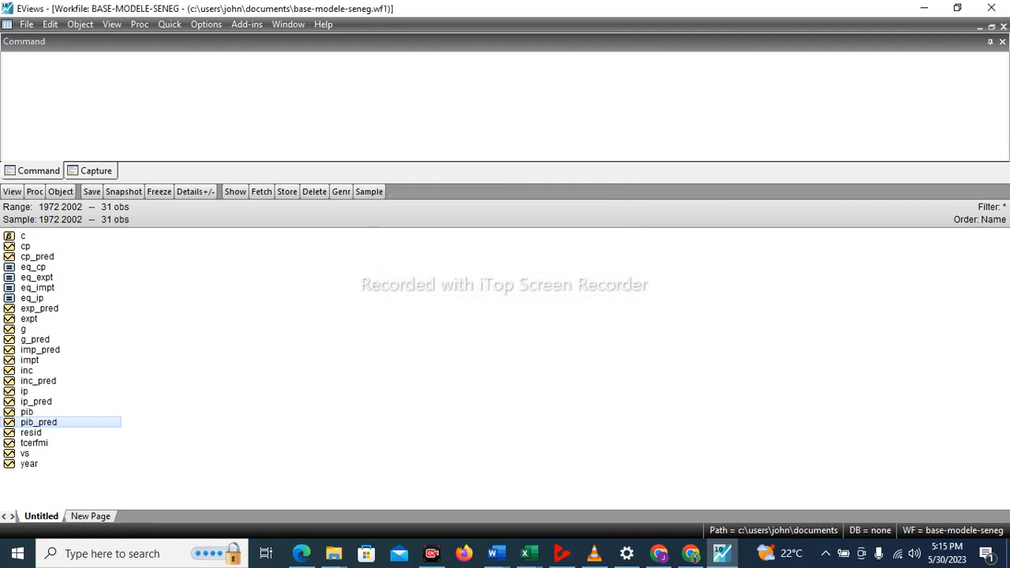
Run Holt-Winters no-seasonal exponential smoothing on series tcerfmi over 1972 to 2002, keeping the default smoothed series name tcerfmsm.
click(34, 443)
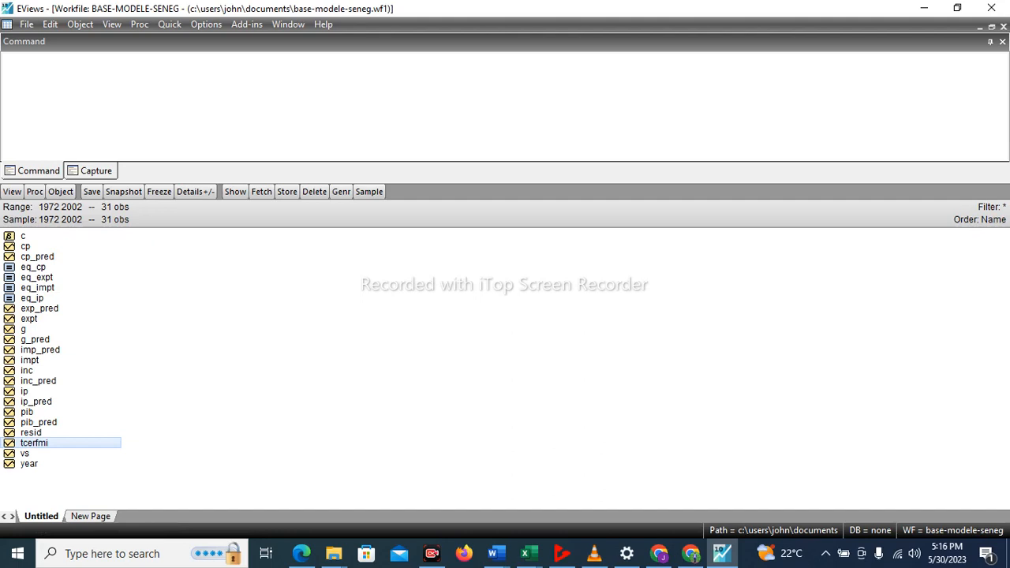
click(170, 24)
mouse_move(205, 127)
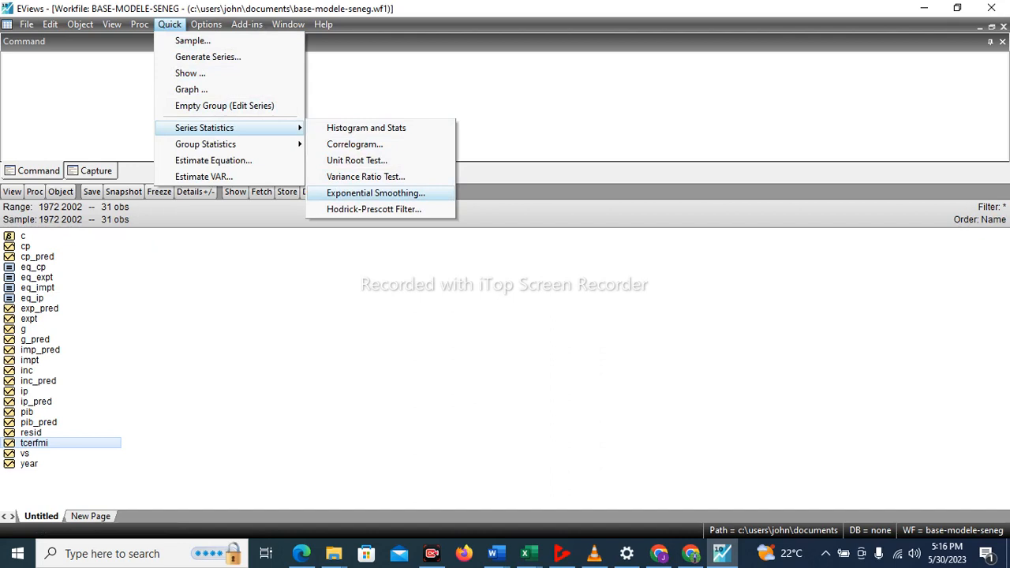
click(376, 192)
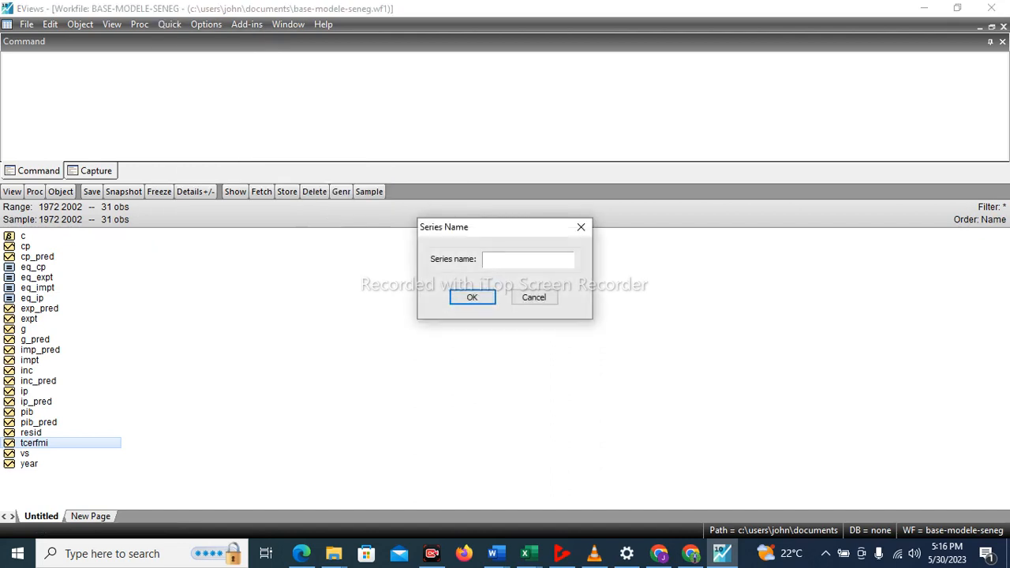
text(tcerfmi)
key(Return)
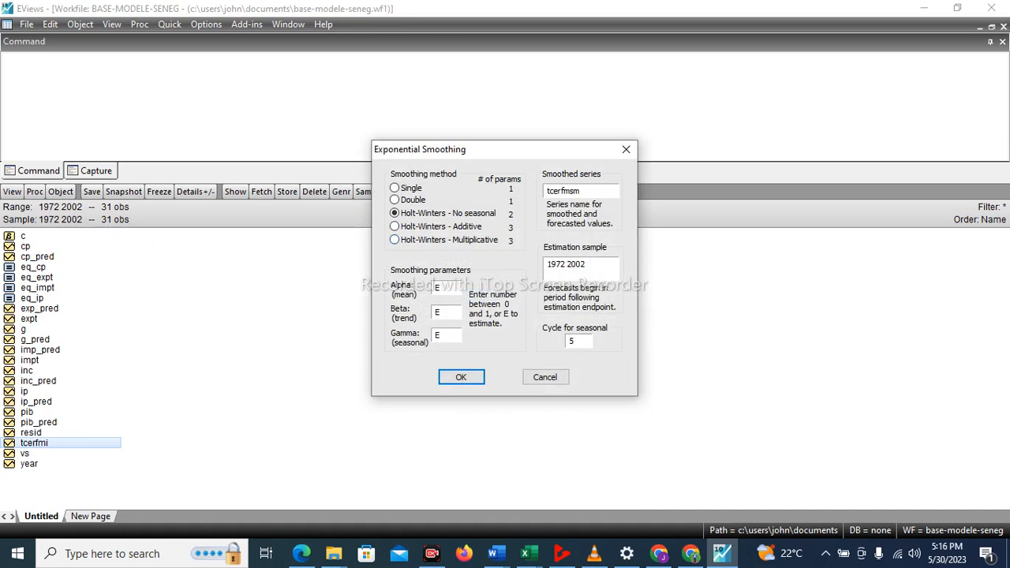
key(Return)
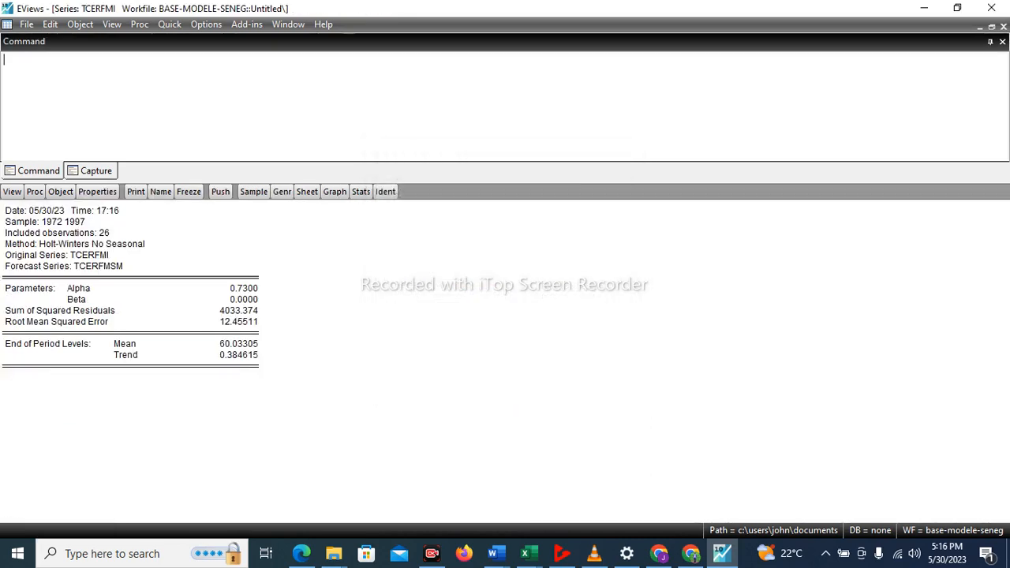
Tile the open windows, close the PIB series window and maximize the BASE-MODELE-SENEG workfile window.
click(287, 24)
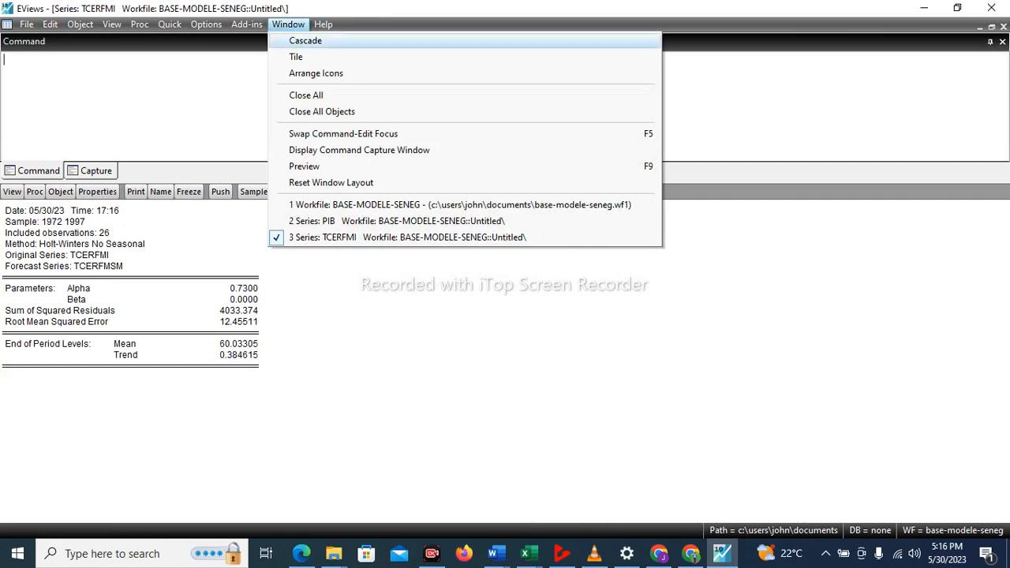
click(300, 56)
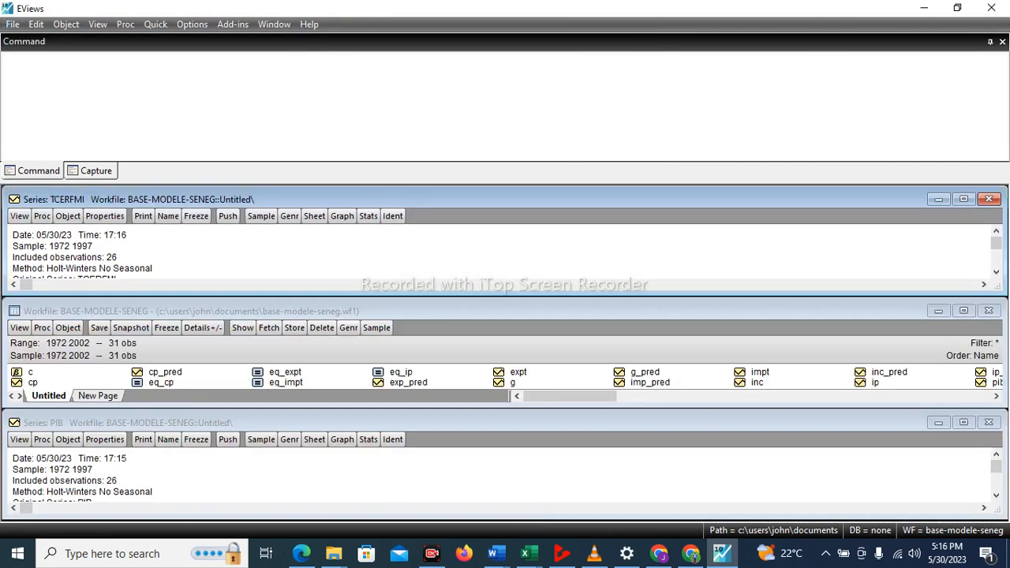
click(988, 422)
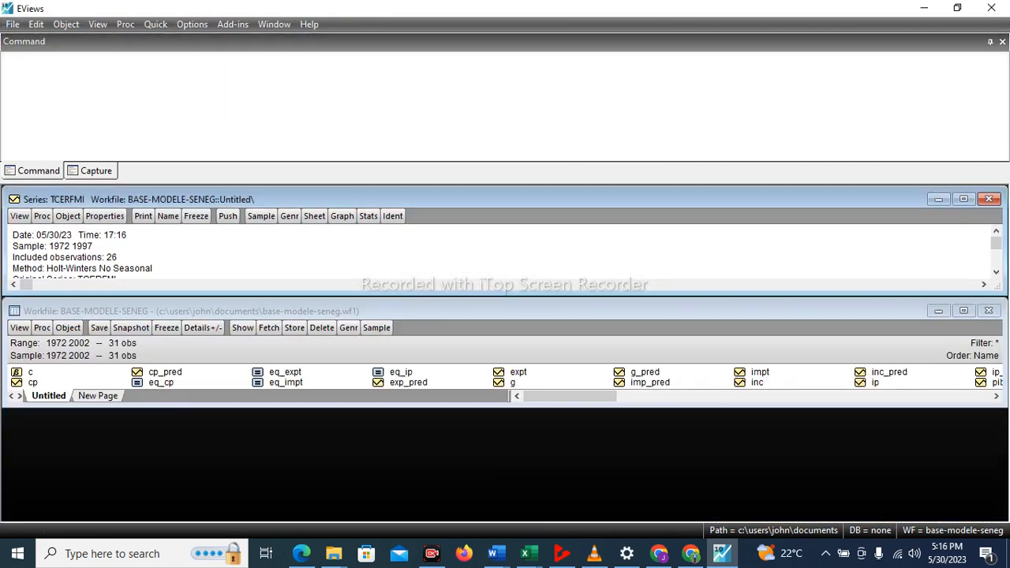
click(963, 310)
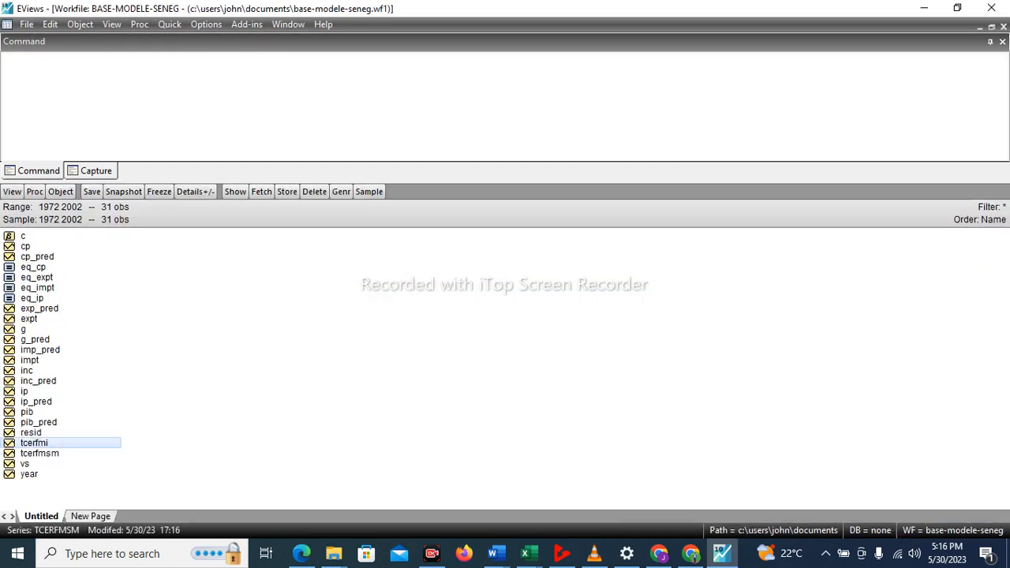
Rename the tcerfmsm series in the workfile as tcerfmi_pred.
right_click(47, 449)
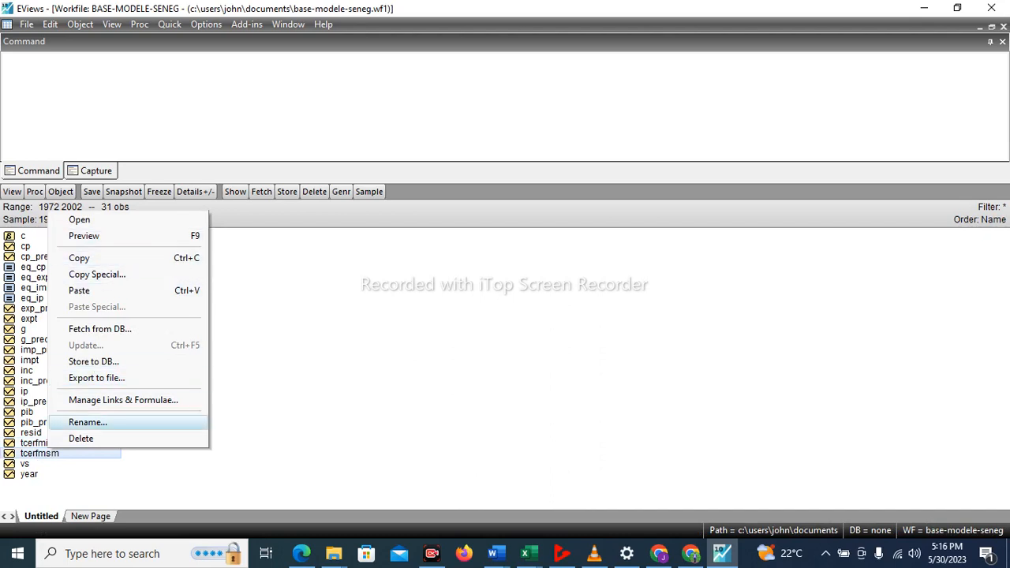
click(87, 422)
click(441, 240)
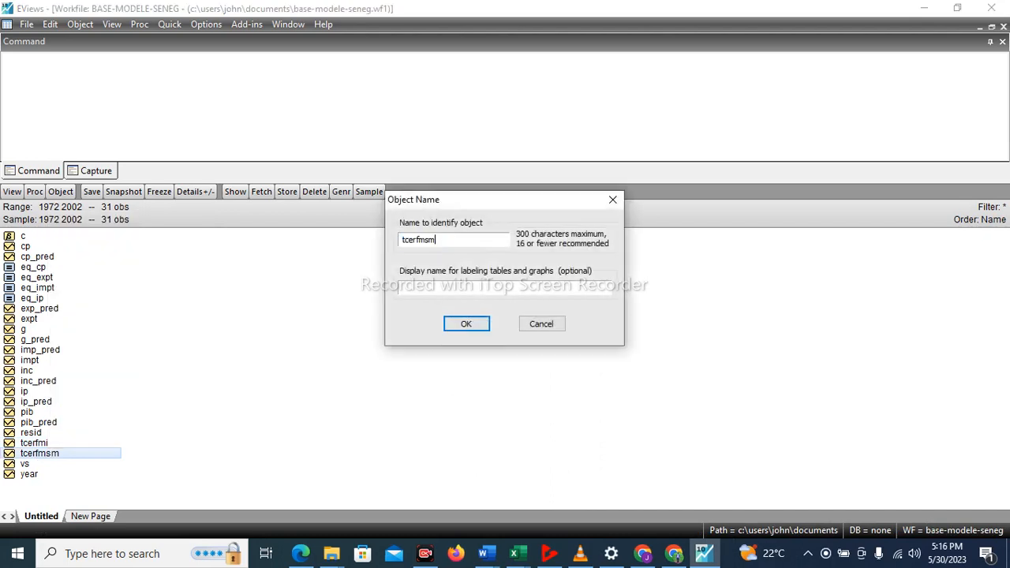
key(BackSpace)
key(BackSpace)
key(BackSpace)
text(mi_)
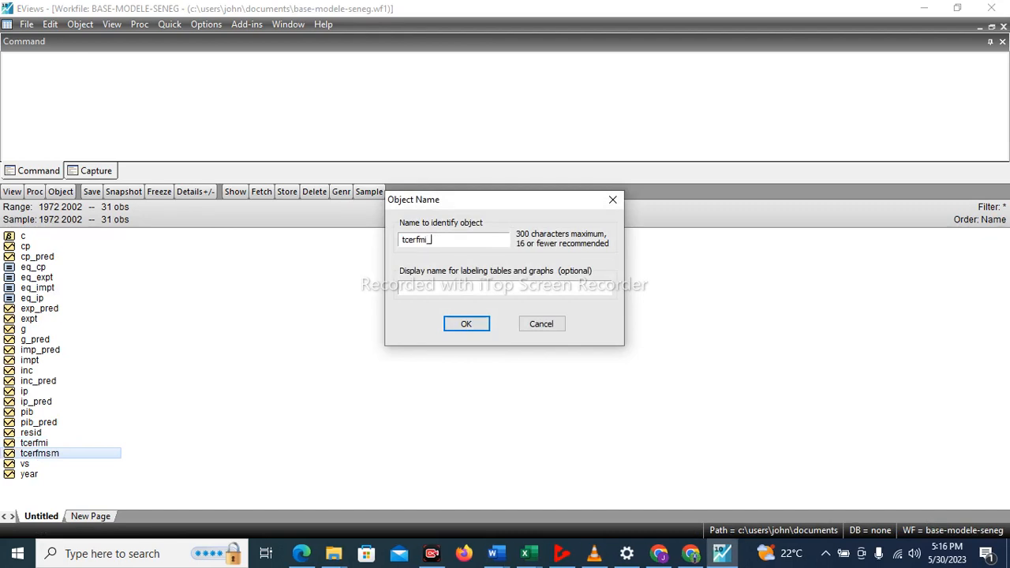
text(pred)
key(Return)
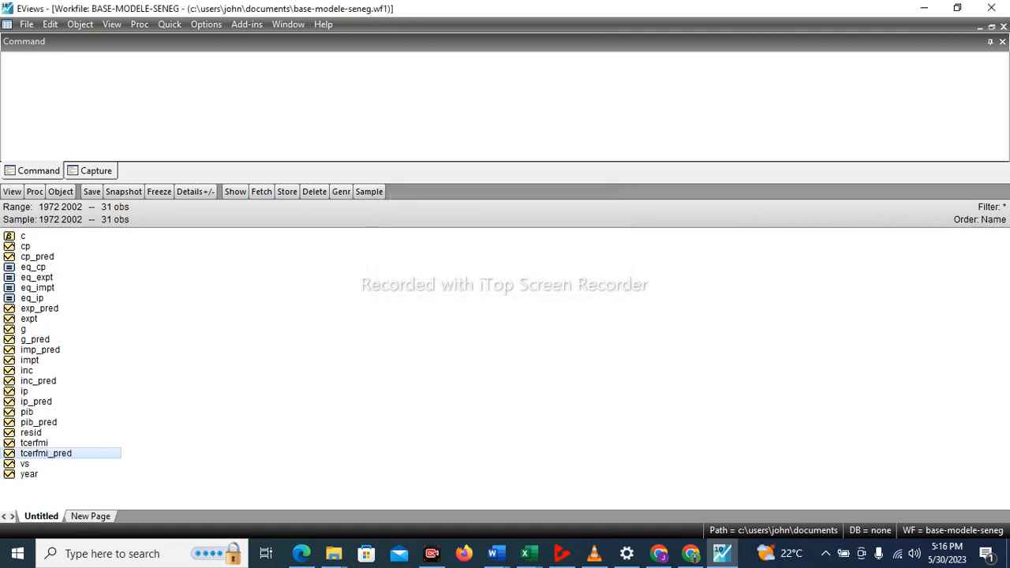
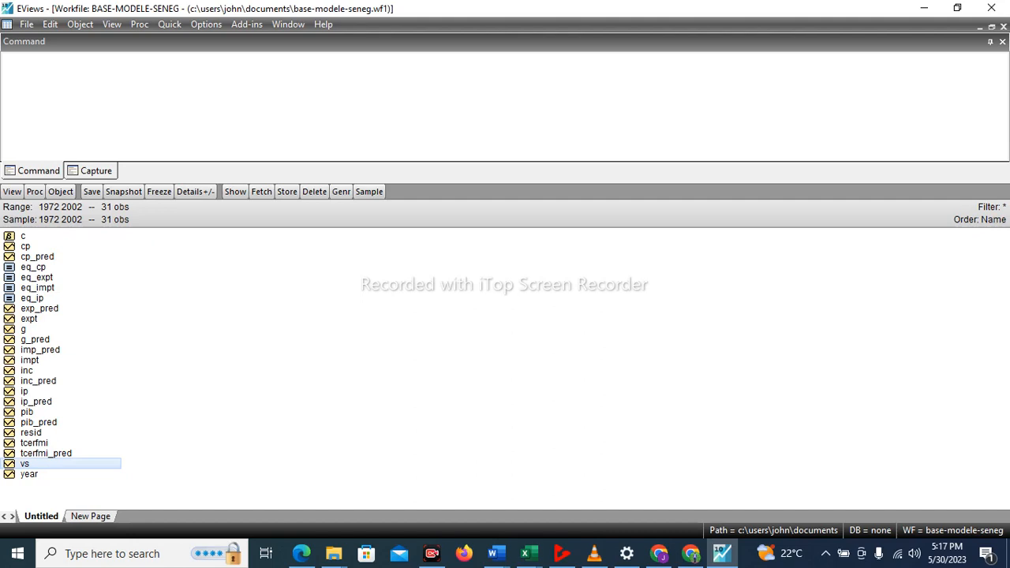
Run single exponential smoothing on series vs over 1972 to 2002, keeping the default smoothed series name vssm.
click(170, 24)
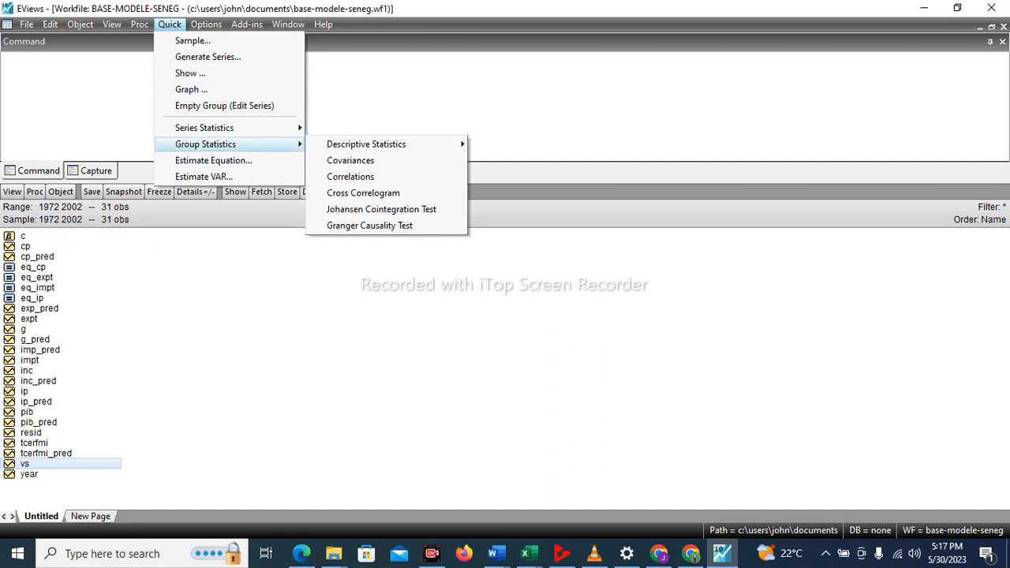
mouse_move(204, 128)
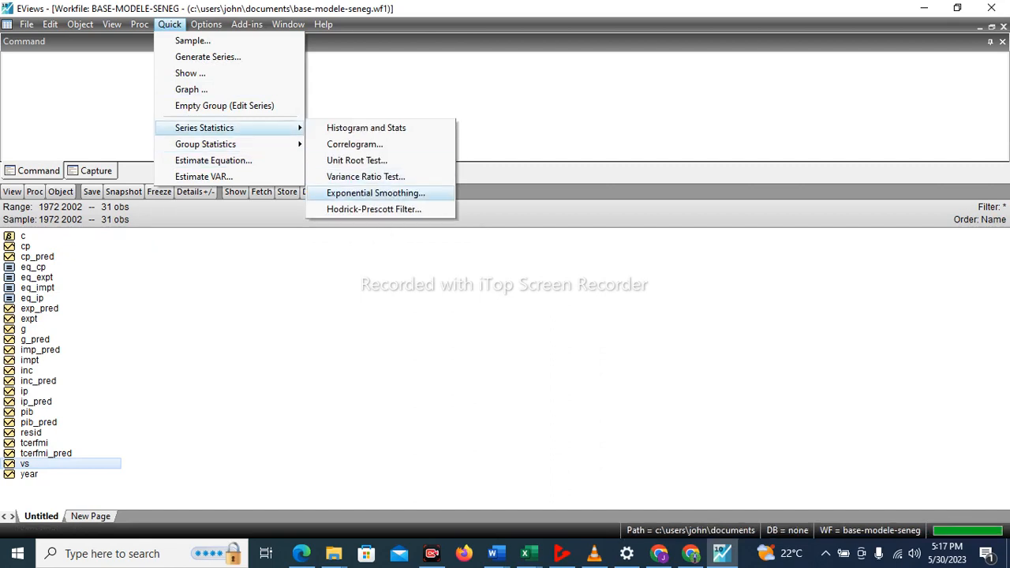
click(375, 193)
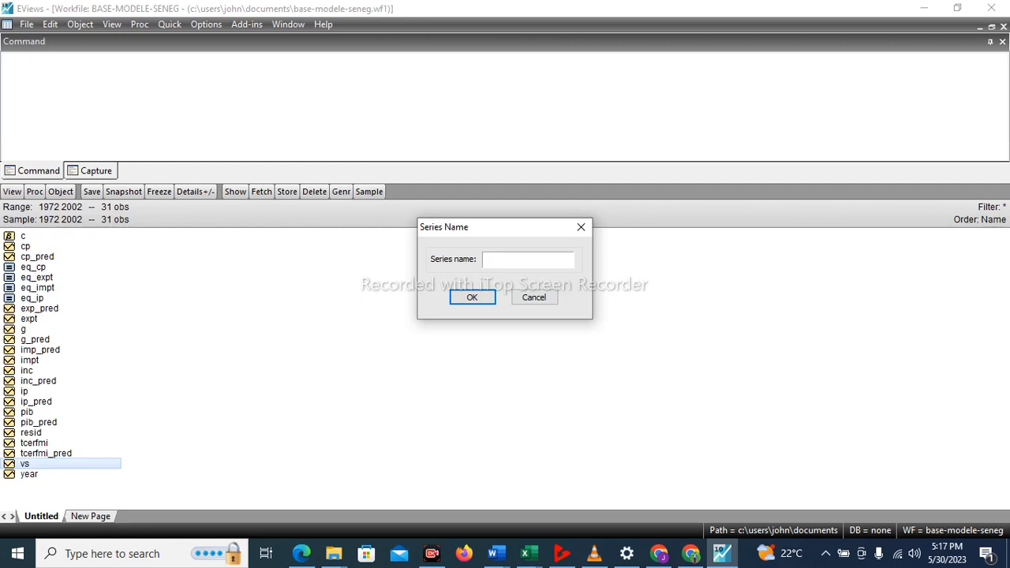
text(vs)
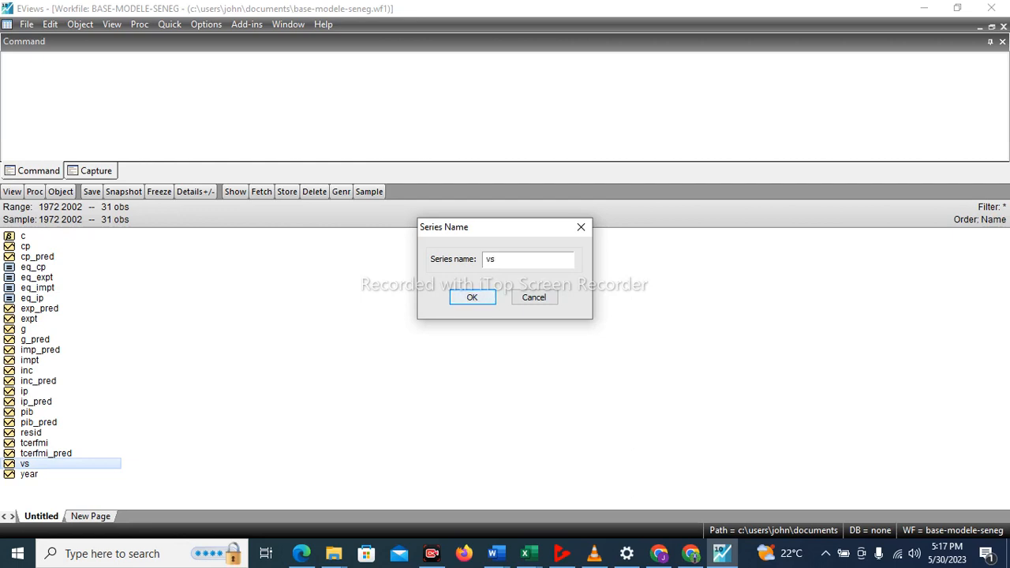
key(Return)
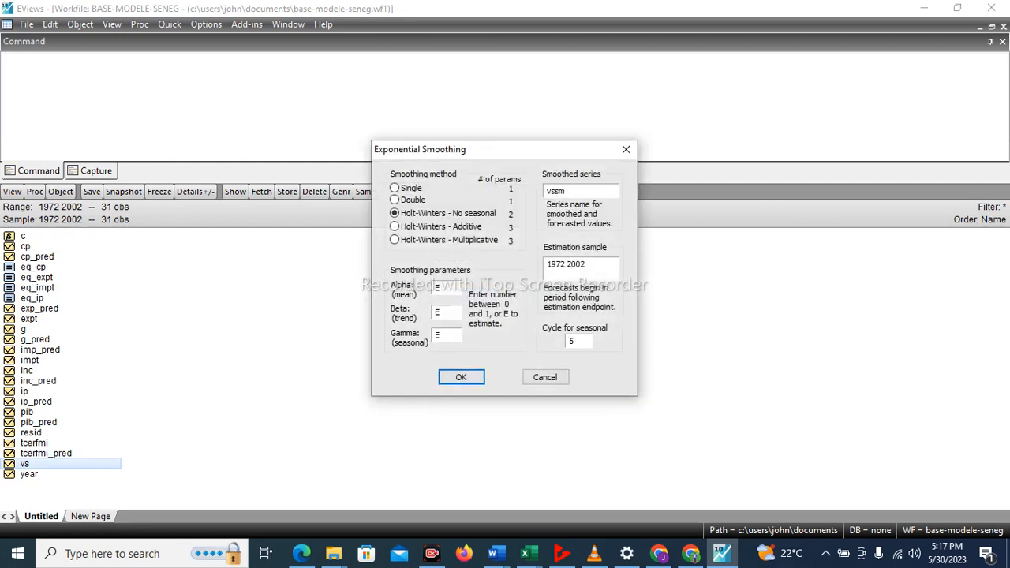
click(395, 188)
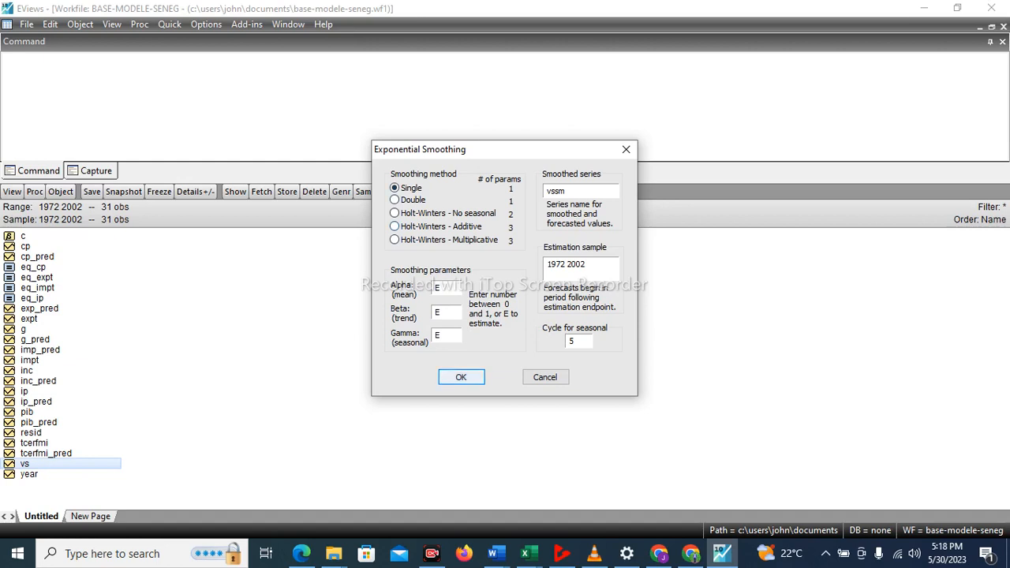
key(Return)
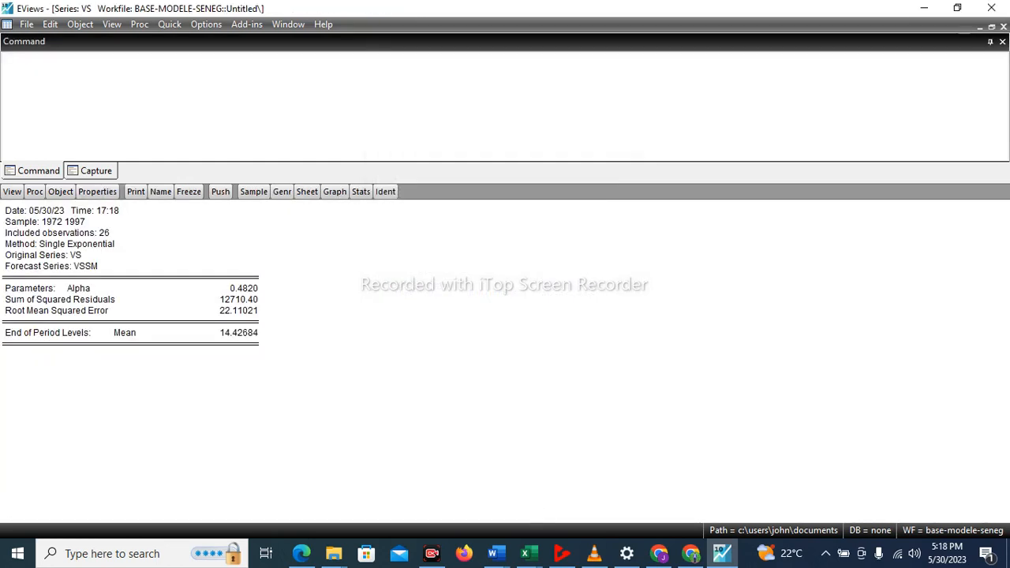
Tile the open windows and maximize the BASE-MODELE-SENEG workfile window.
click(288, 23)
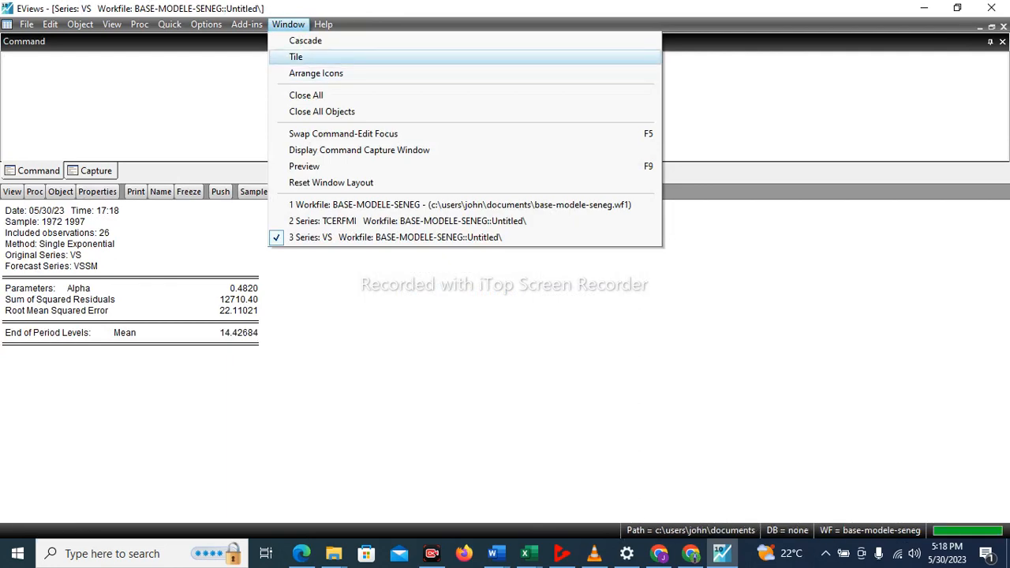
click(296, 56)
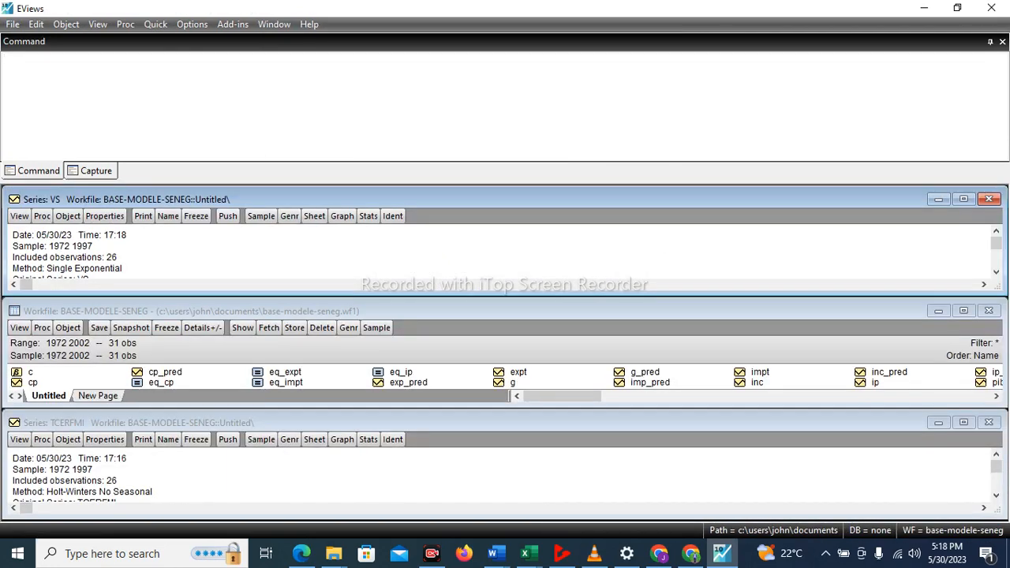
click(963, 311)
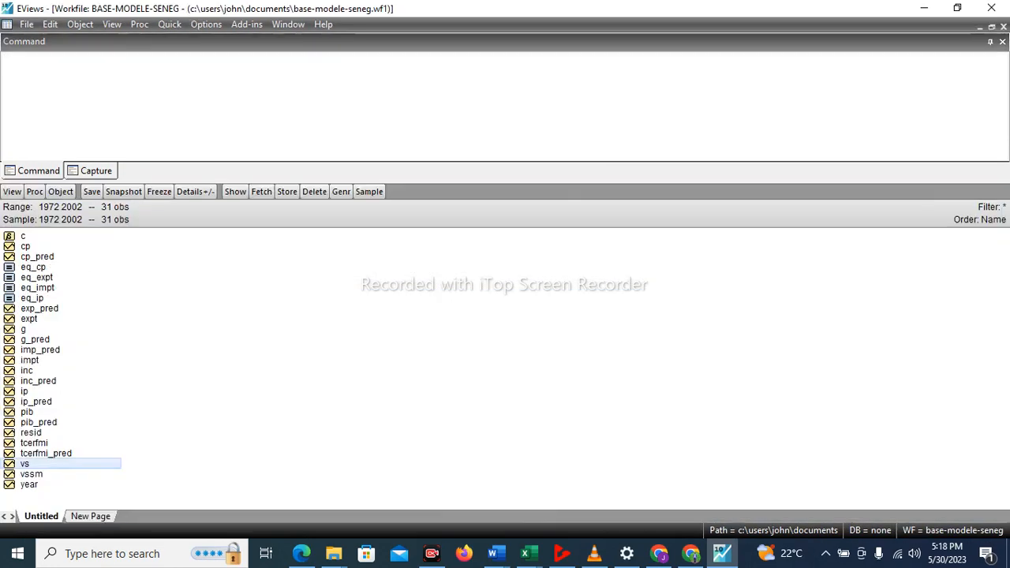
Rename the vssm series in the workfile as vs_pred.
click(36, 474)
right_click(45, 473)
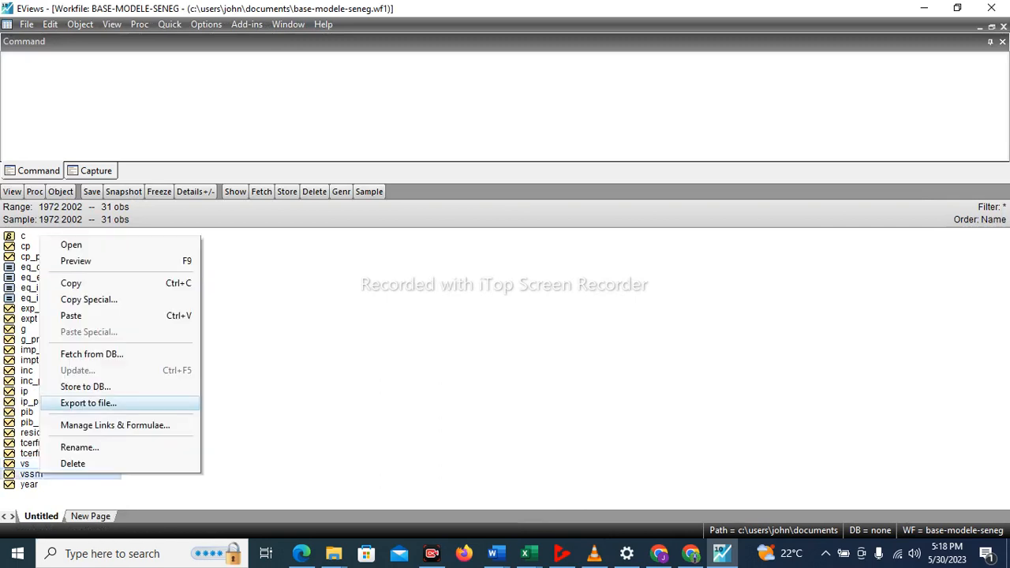
click(79, 447)
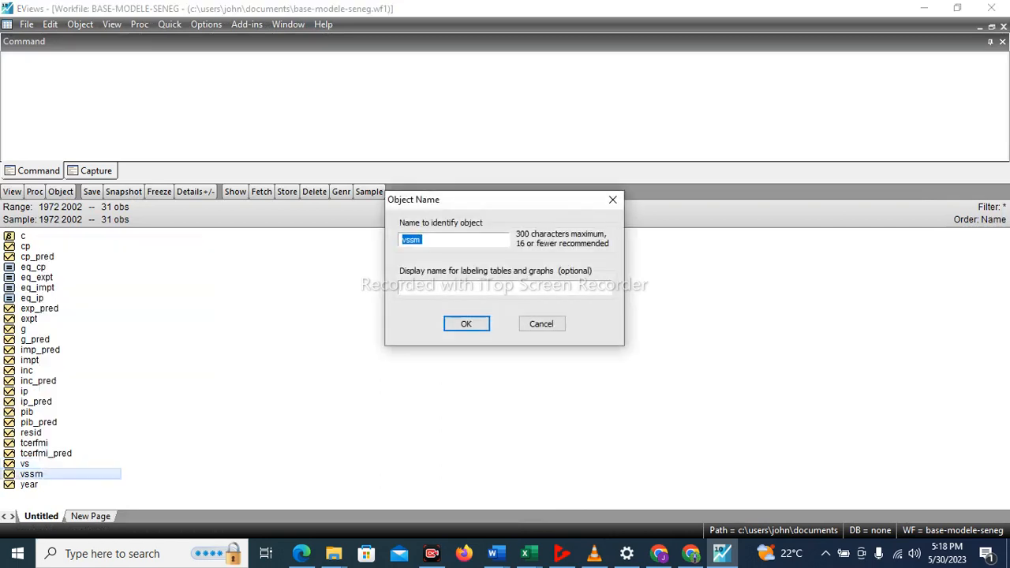
click(423, 240)
text(_pred)
key(Return)
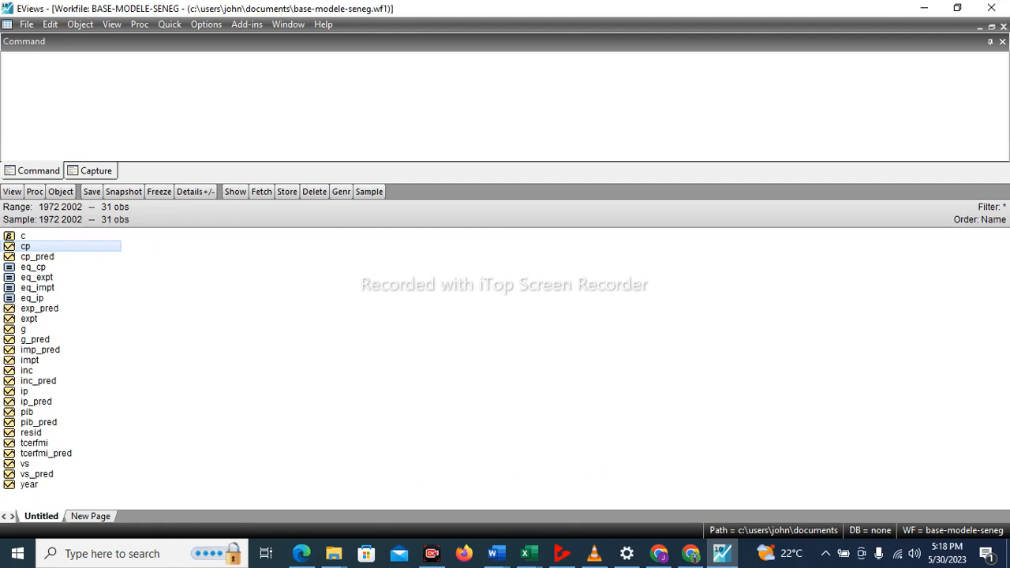
Open the cp and cp_pred series together as a group and turn on editing of its spreadsheet.
ctrl+click(37, 256)
right_click(49, 256)
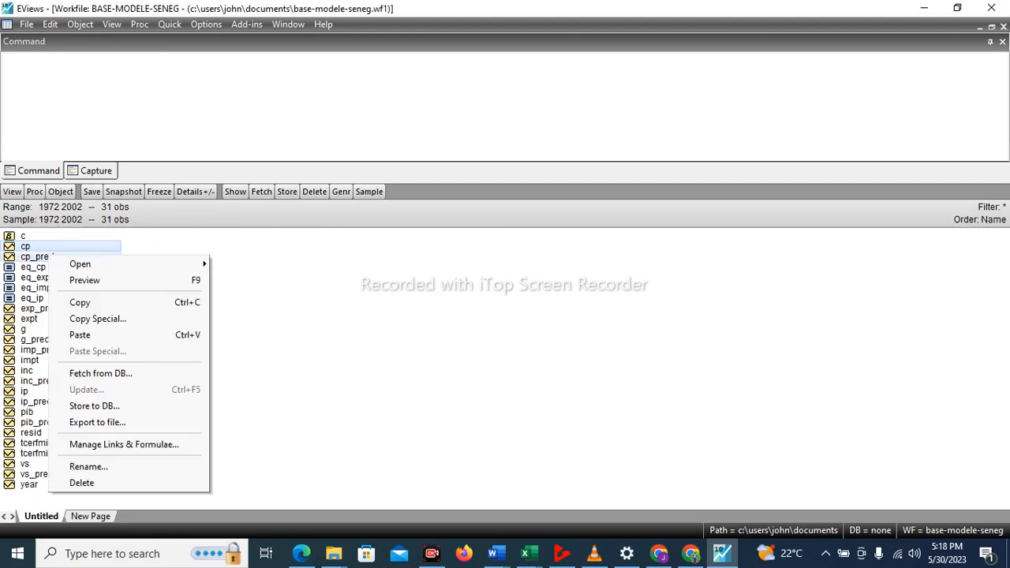
mouse_move(80, 264)
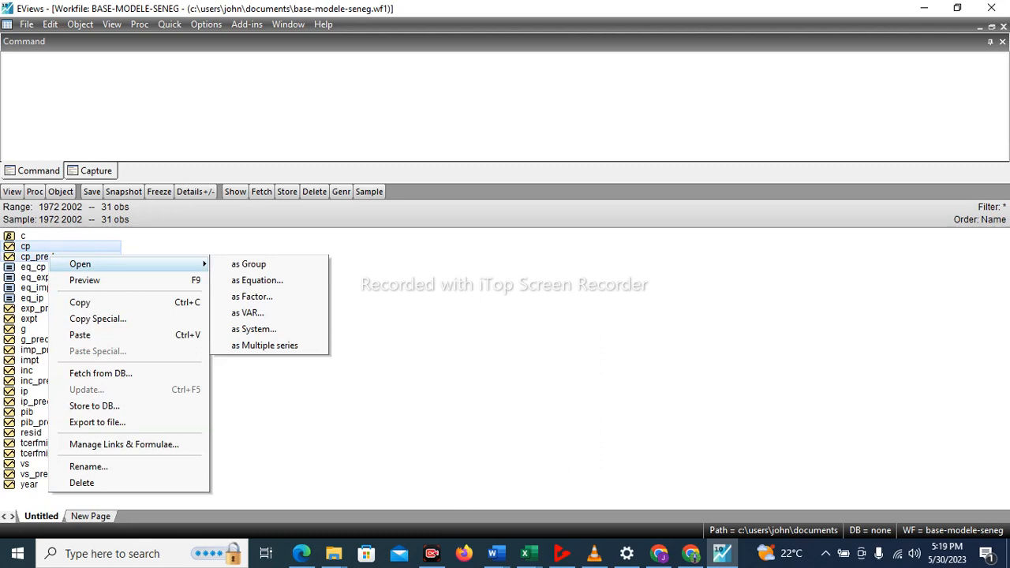
click(248, 264)
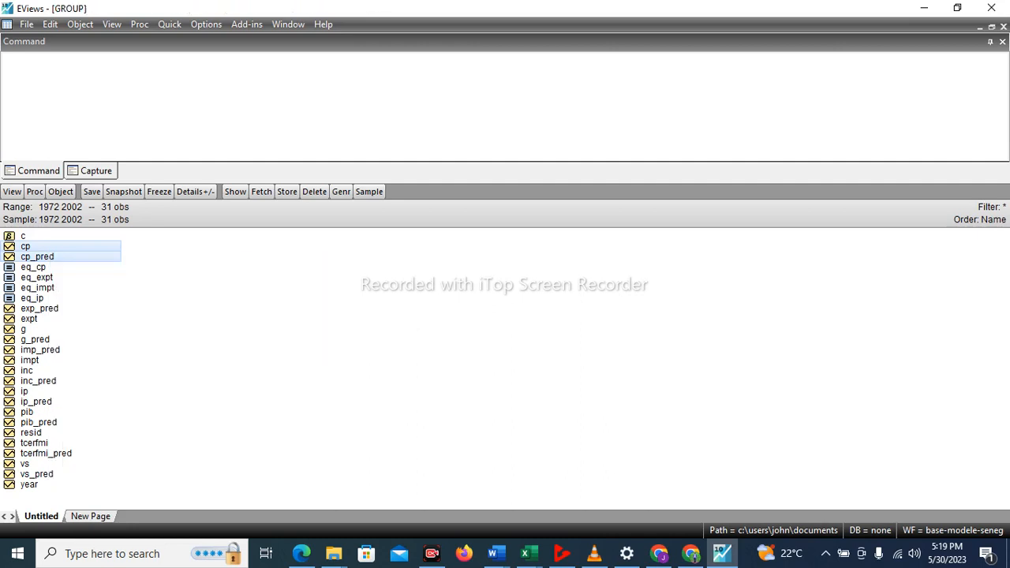
drag(1002, 262, 1002, 466)
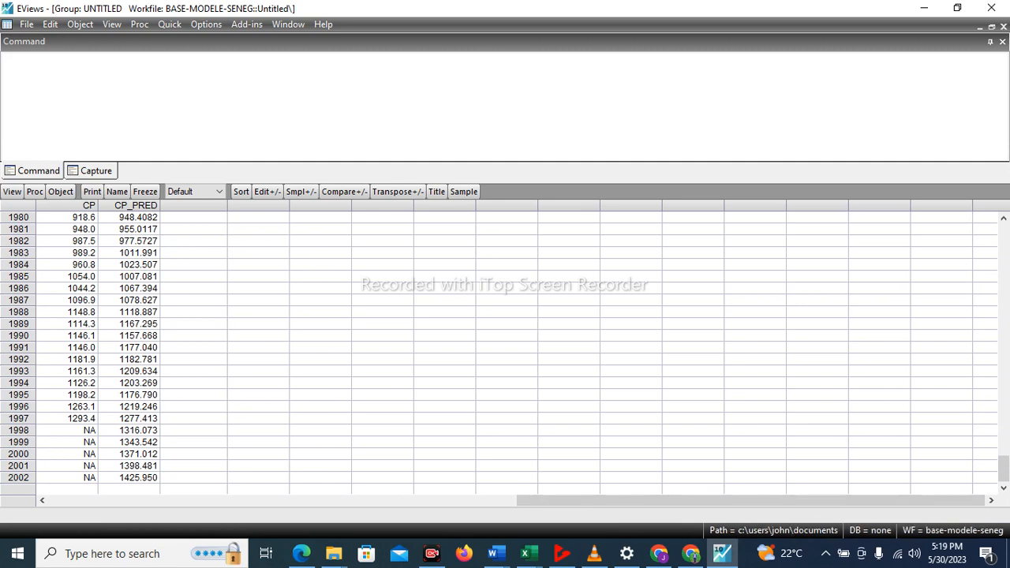
click(267, 190)
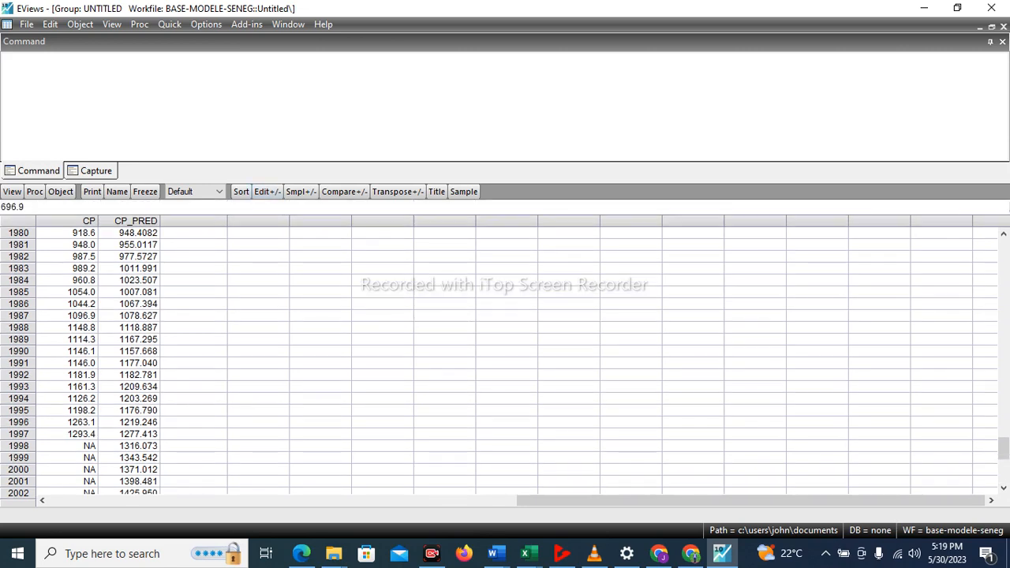
drag(1003, 449, 1003, 470)
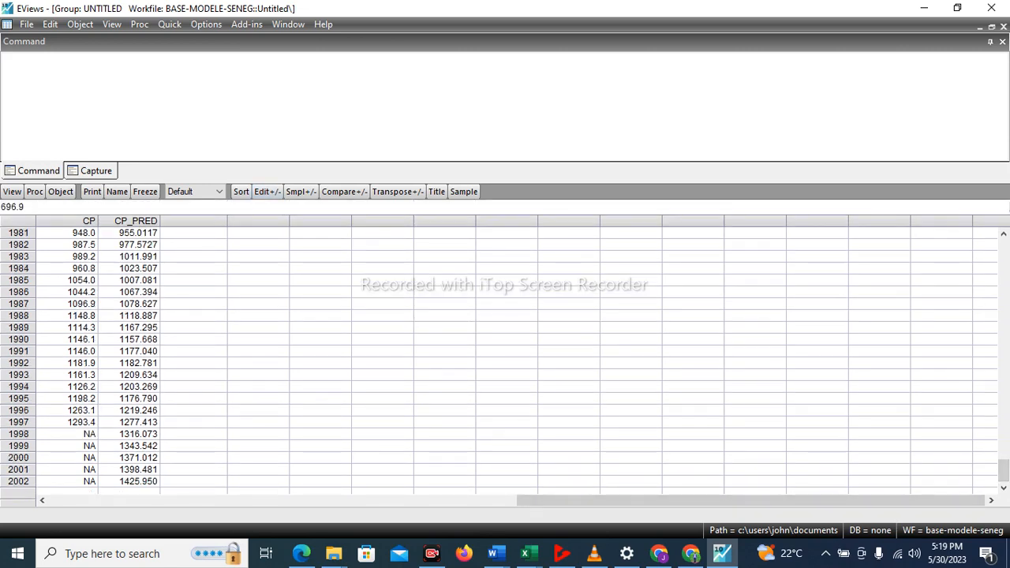
Copy the 1998 to 2002 values of CP_PRED as text using highest precision, without header information.
click(130, 434)
drag(129, 433, 129, 481)
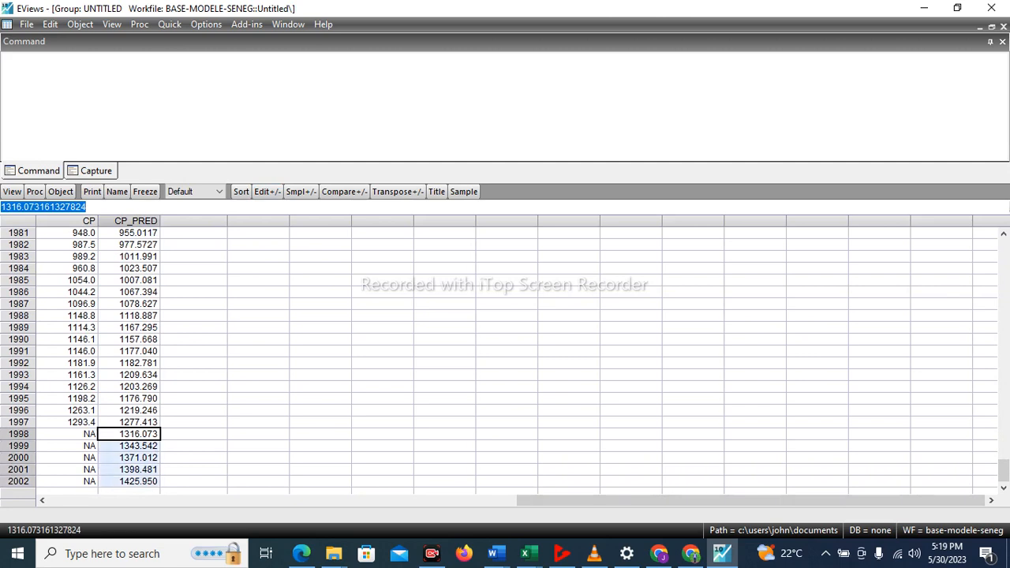
right_click(157, 481)
click(182, 202)
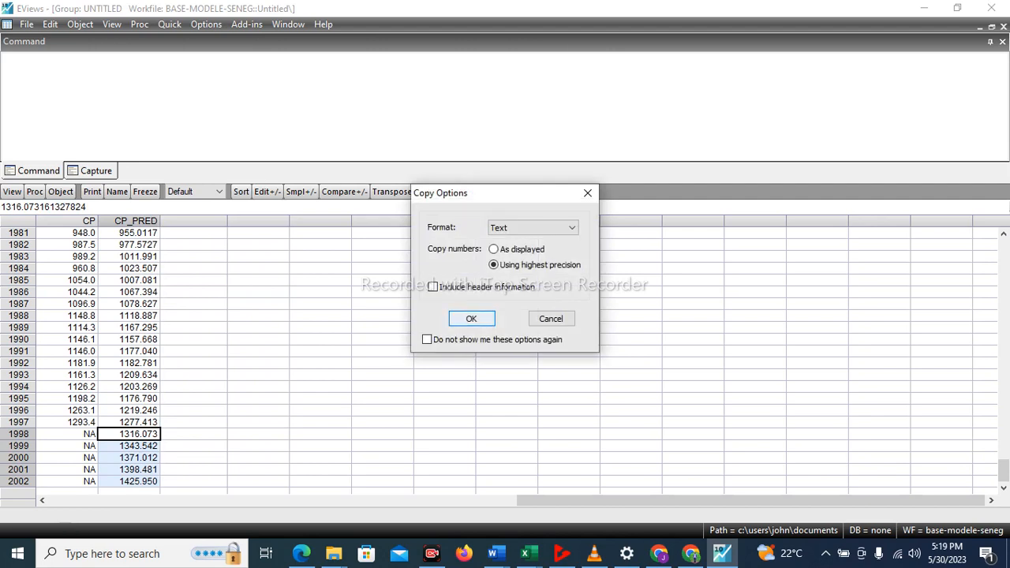
key(Return)
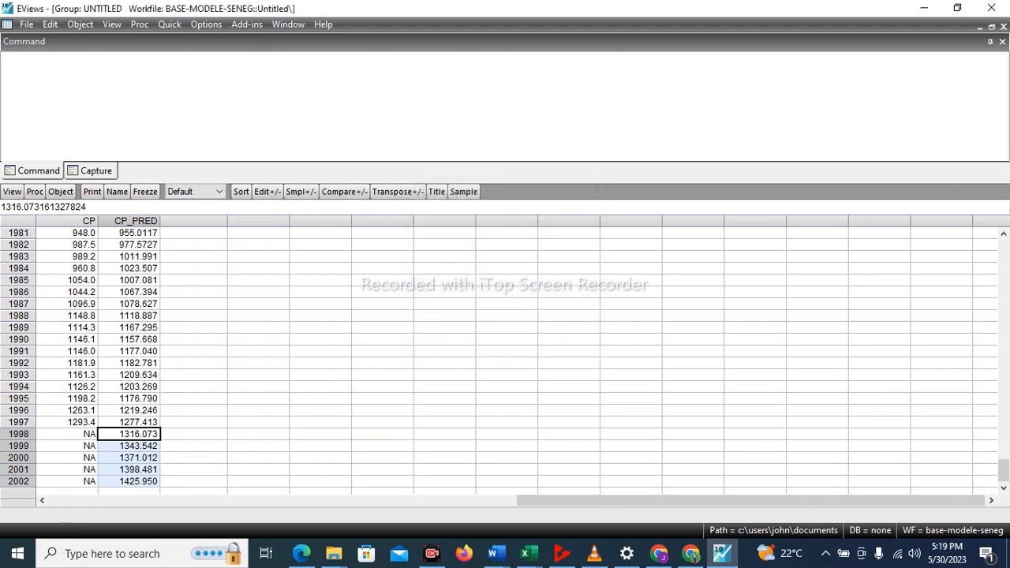
Paste the copied forecasts into CP for 1998 to 2002, and close the untitled group, deleting it.
click(67, 434)
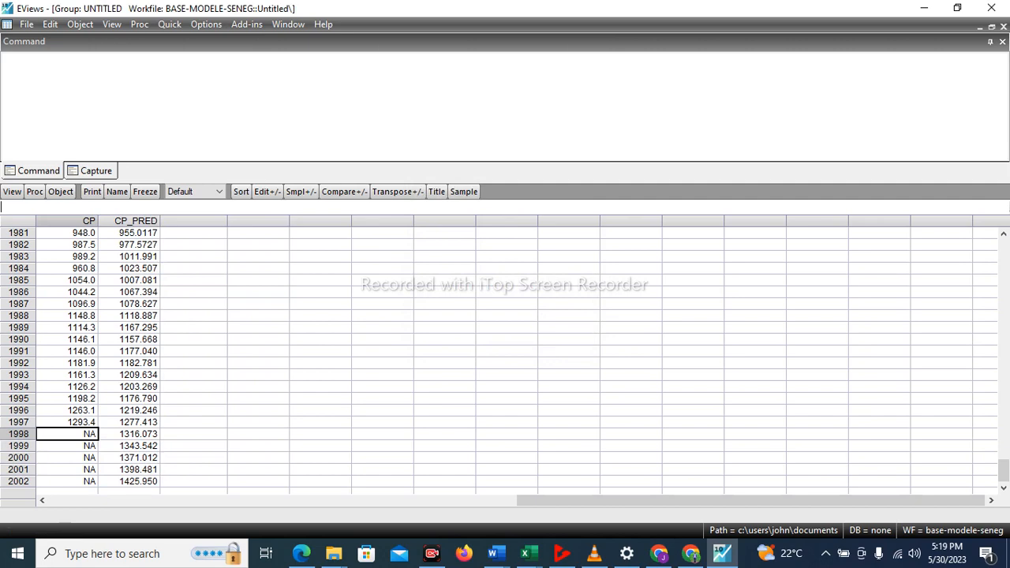
key(ctrl+v)
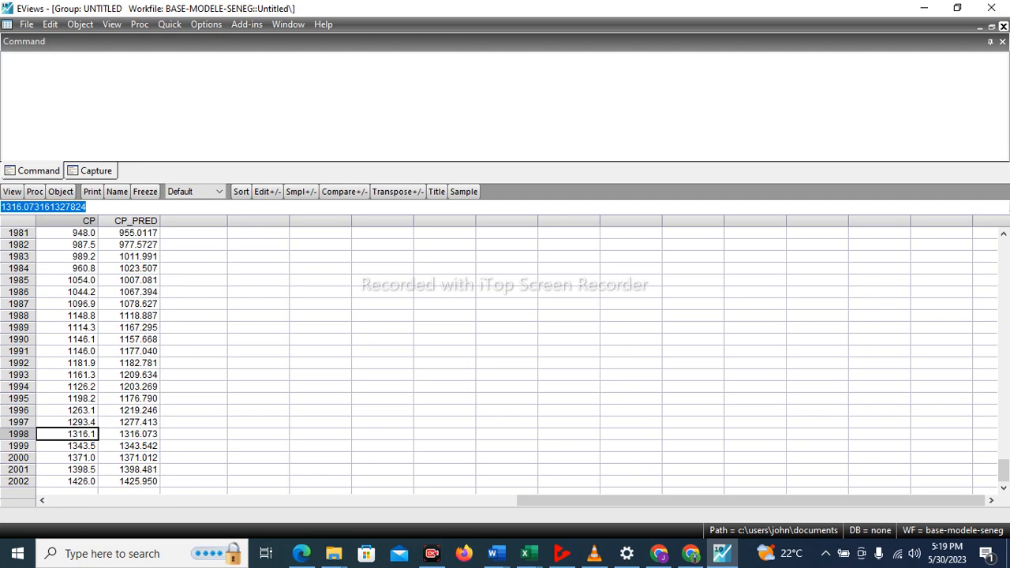
click(1003, 26)
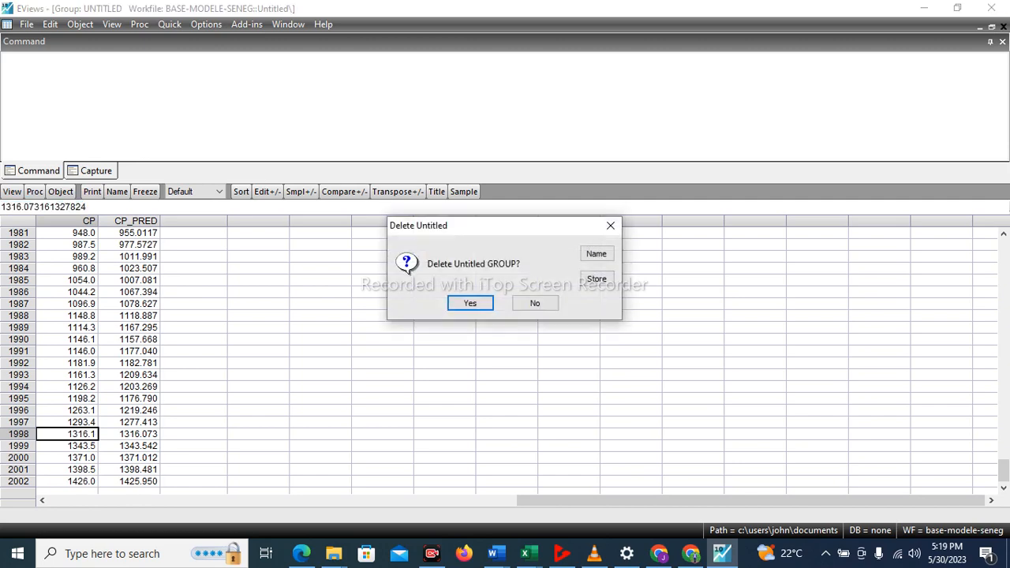
click(470, 303)
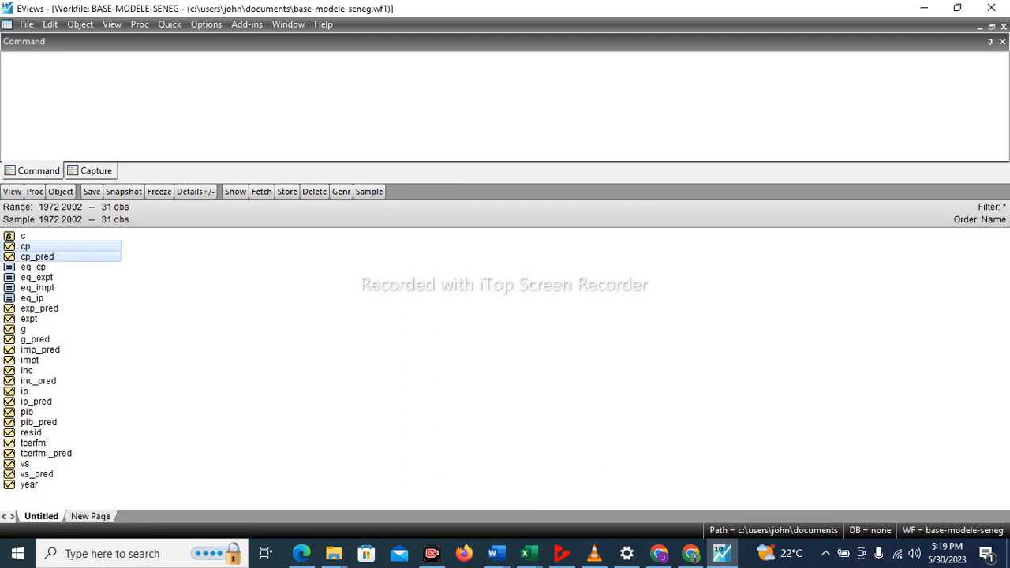
Open the exp_pred and expt series together as a group and go to the 1998 to 2002 rows.
click(39, 309)
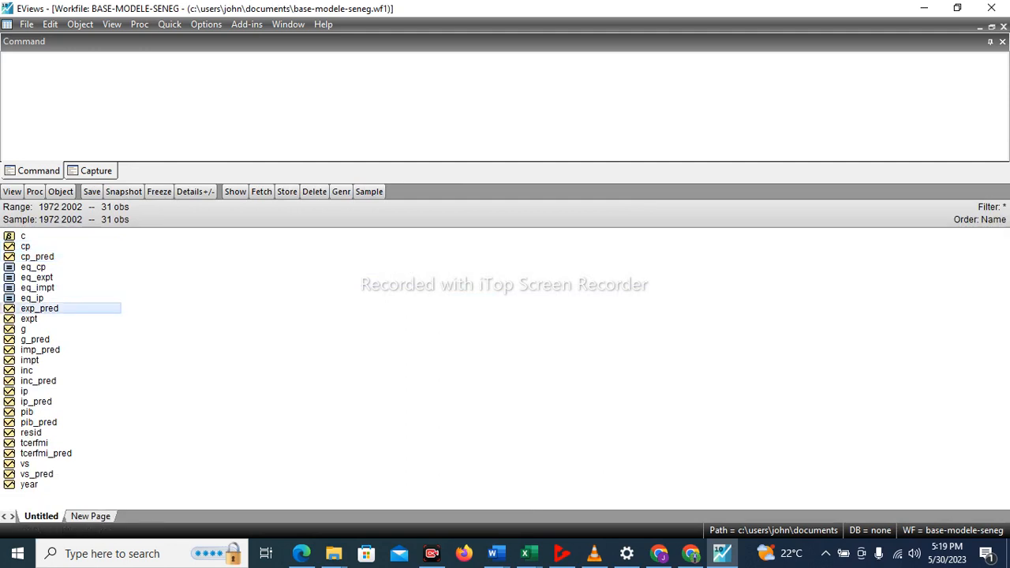
ctrl+click(37, 317)
right_click(37, 317)
mouse_move(79, 88)
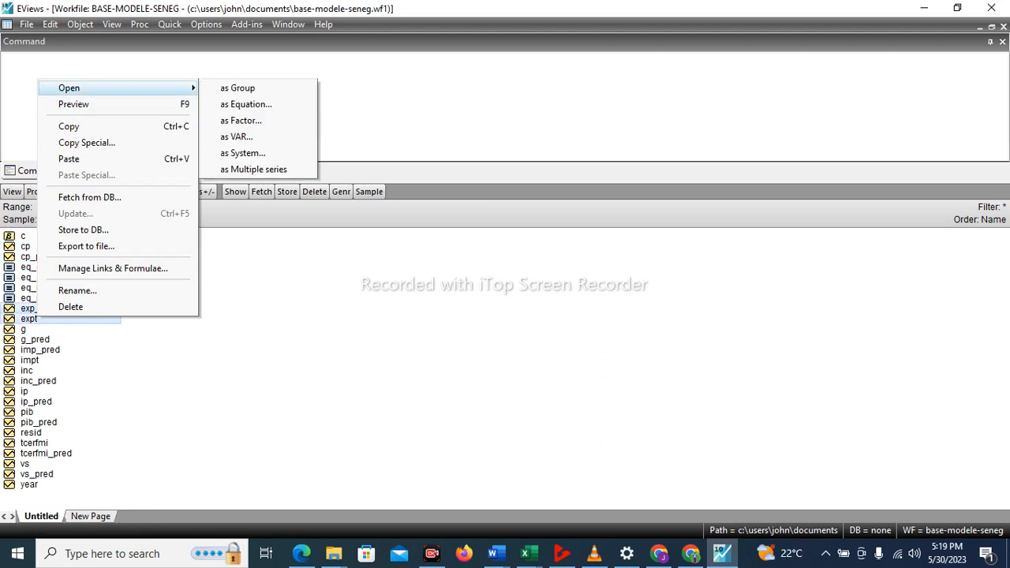
click(237, 87)
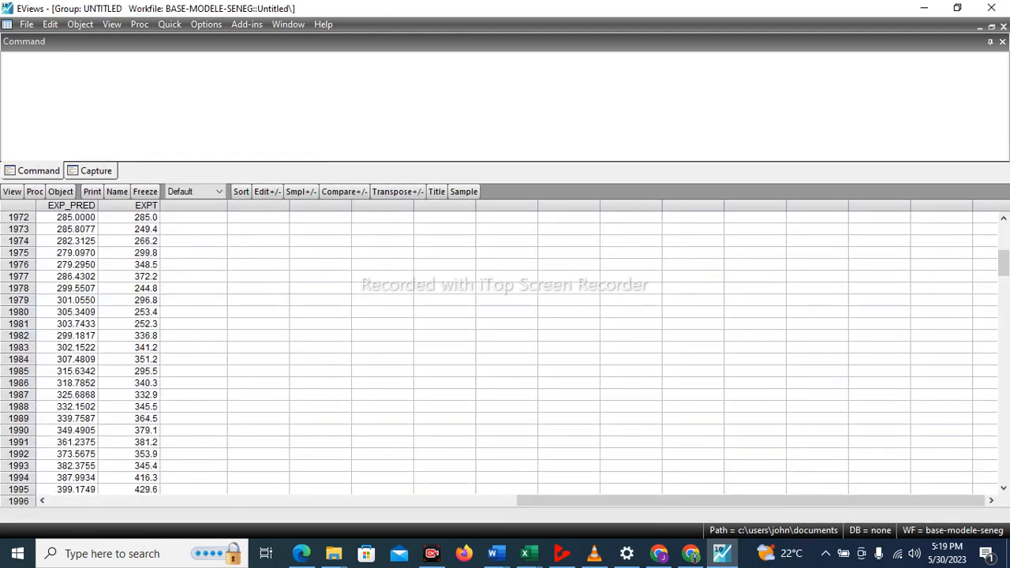
drag(1003, 262, 1002, 443)
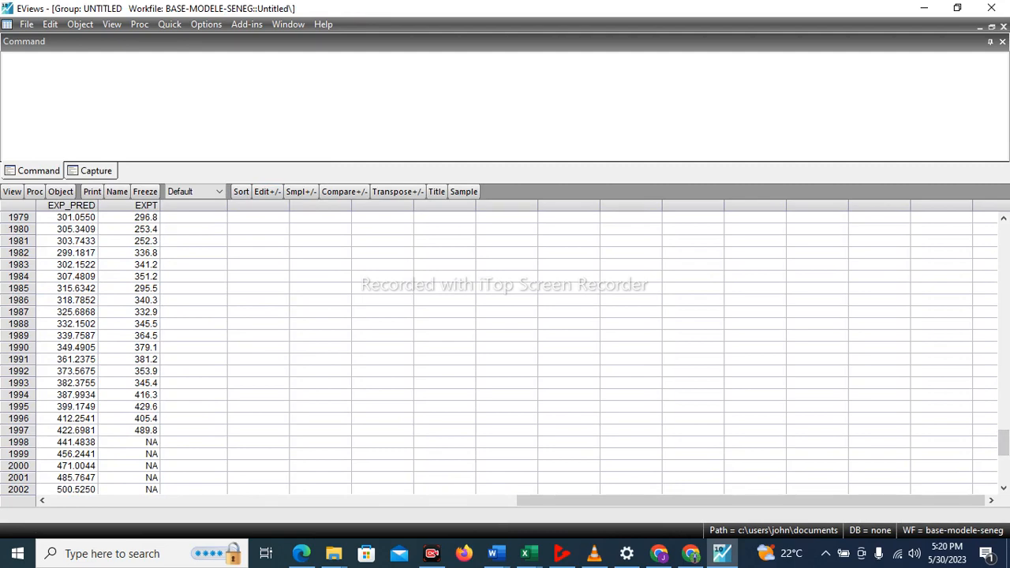
Copy the 1998 to 2002 values of EXP_PRED as text using highest precision, without header information.
click(73, 441)
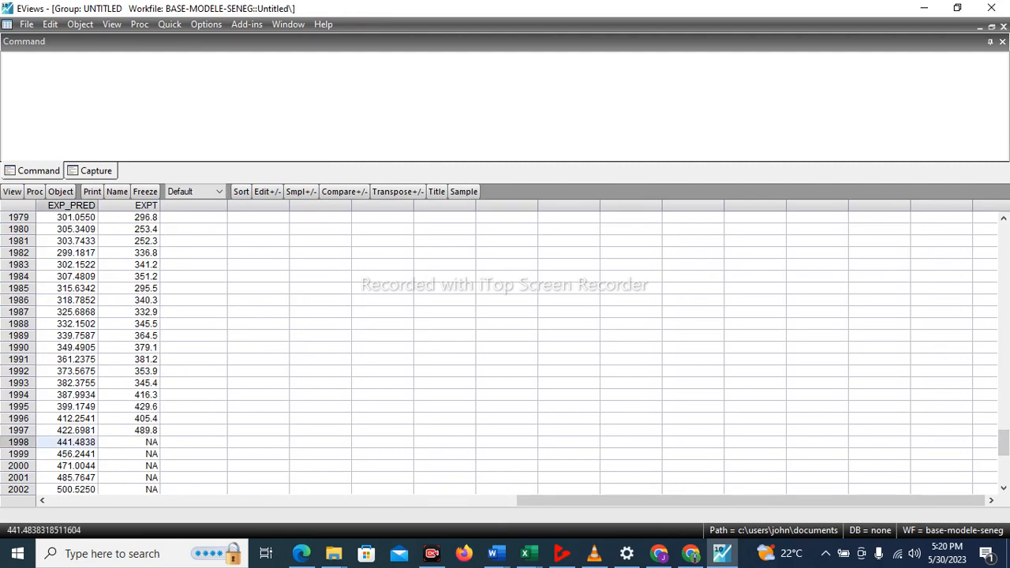
right_click(93, 477)
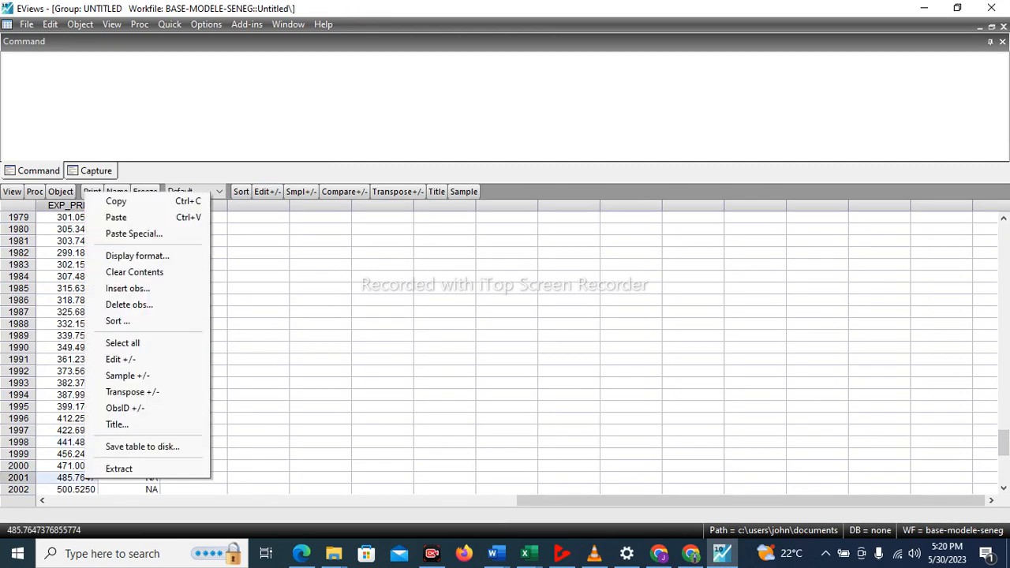
click(72, 441)
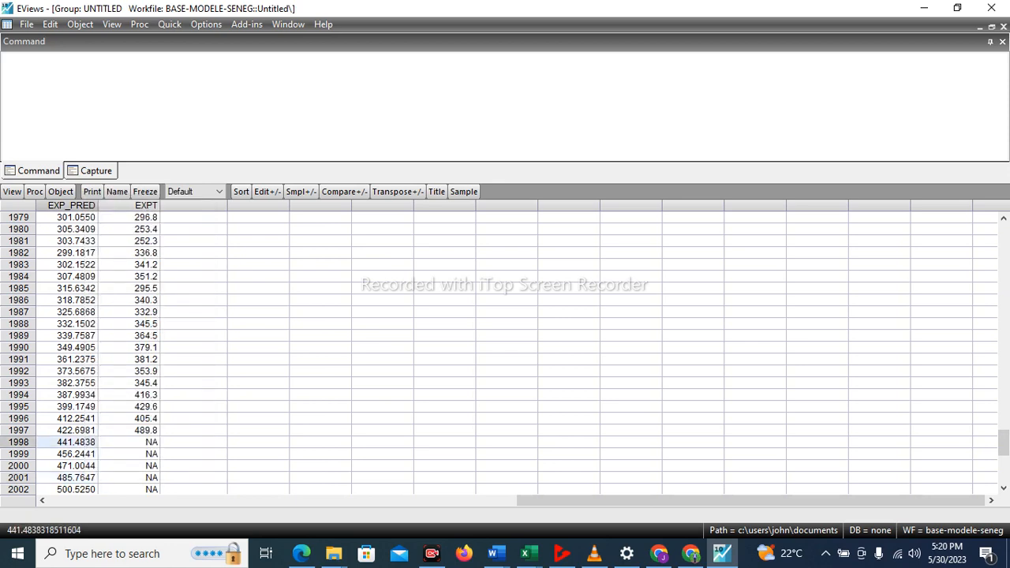
drag(72, 442, 73, 489)
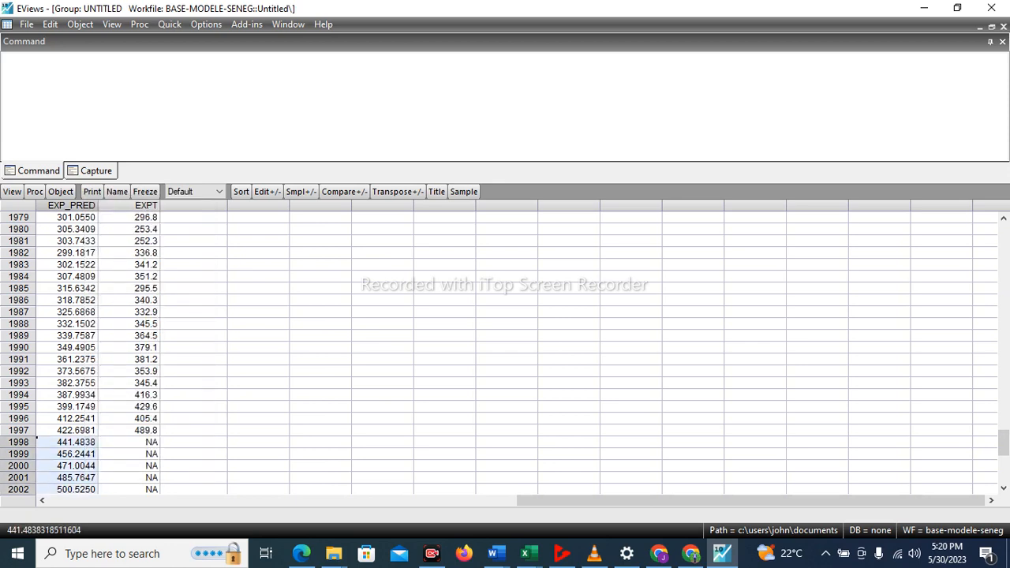
right_click(73, 487)
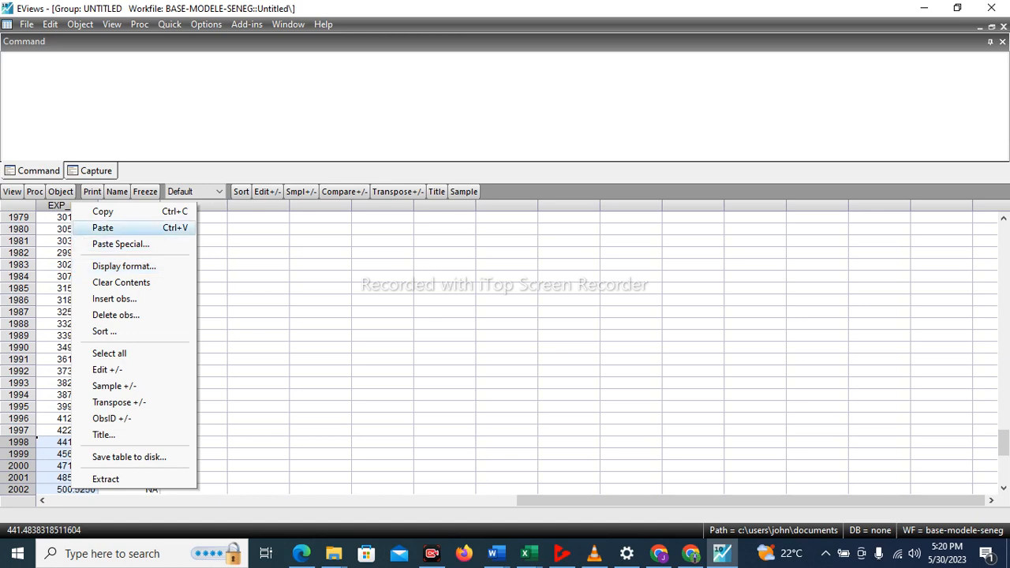
click(102, 211)
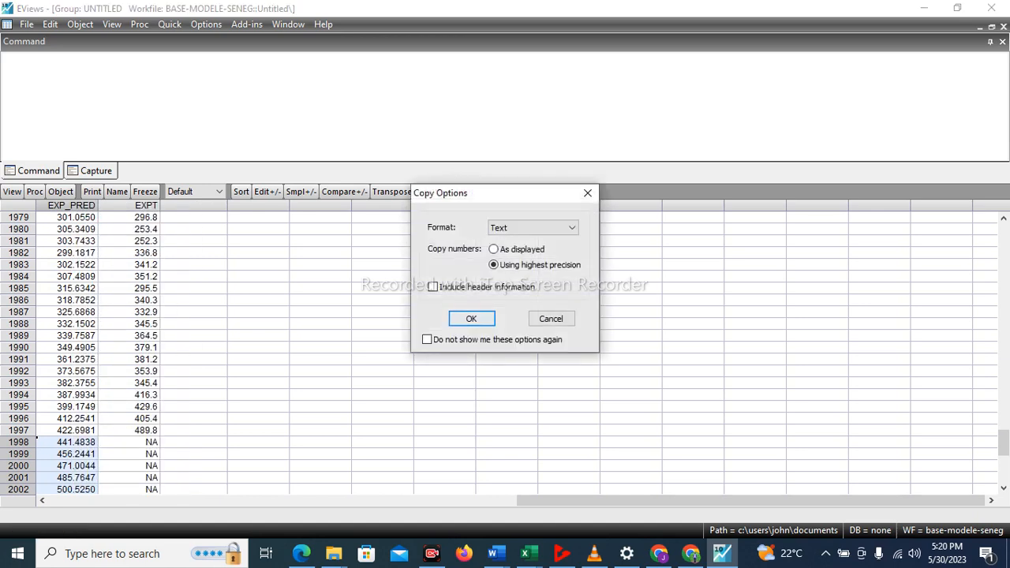
click(471, 318)
Paste the copied forecasts into EXPT for 1998 to 2002, agreeing to switch the group to edit mode.
click(129, 441)
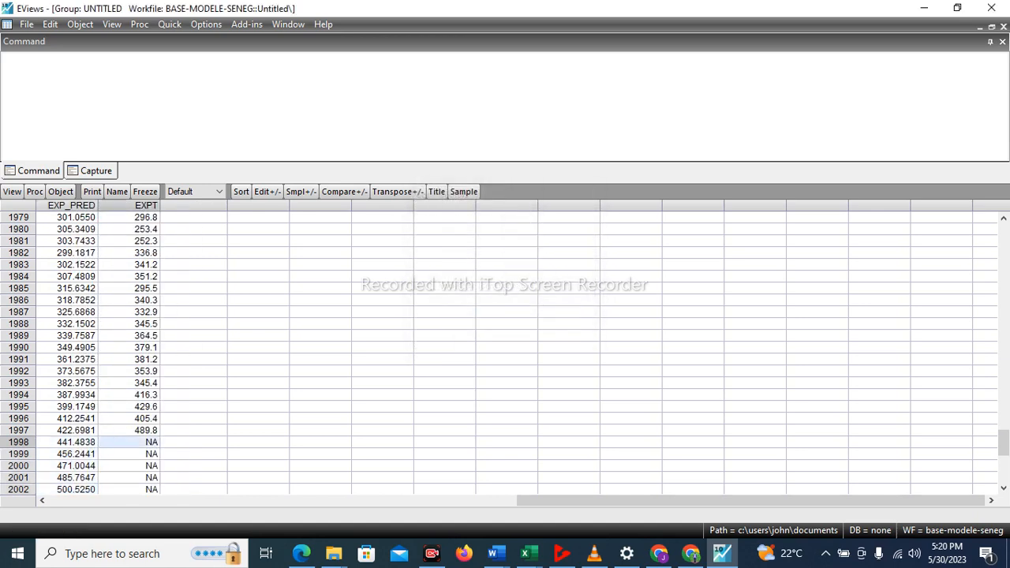
key(ctrl+v)
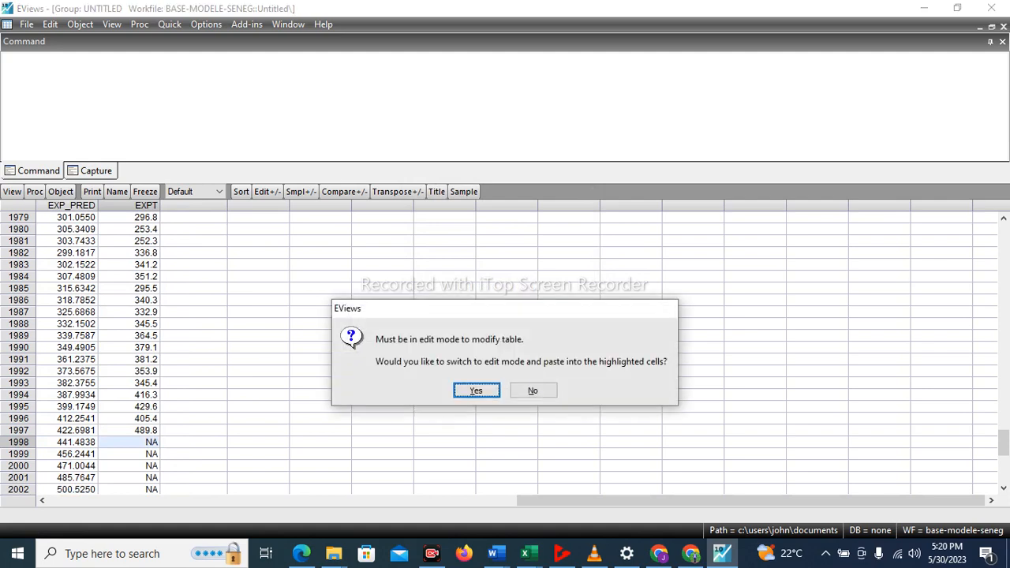
key(Return)
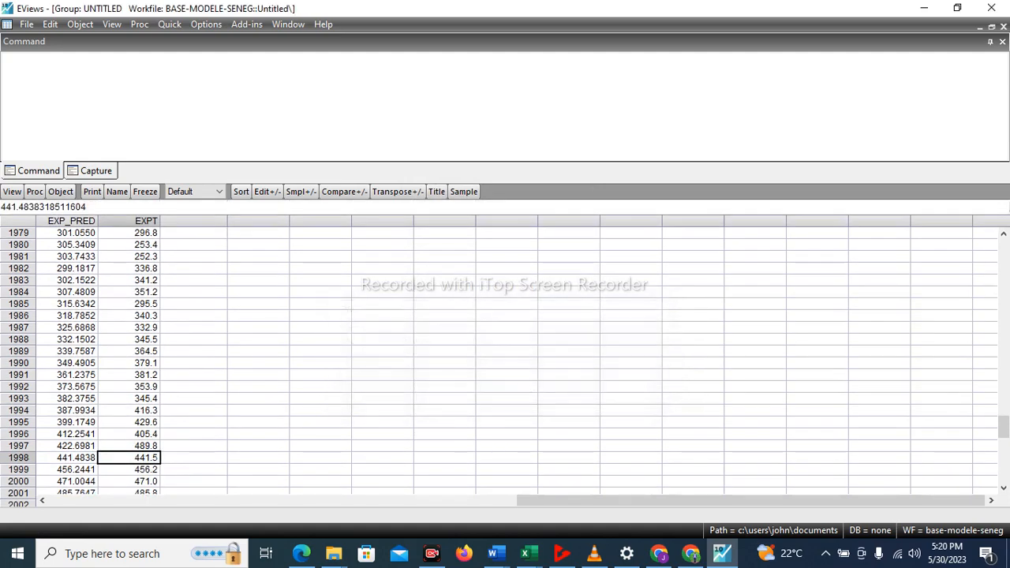
scroll(118, 355, down, 1)
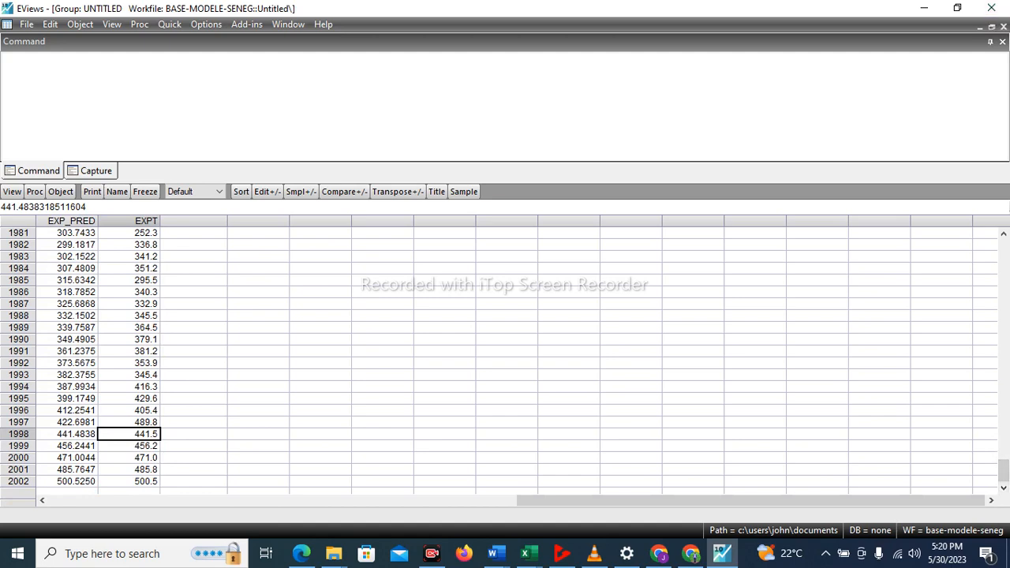
Tile the windows and close the open series windows and the untitled group, deleting the group.
click(287, 24)
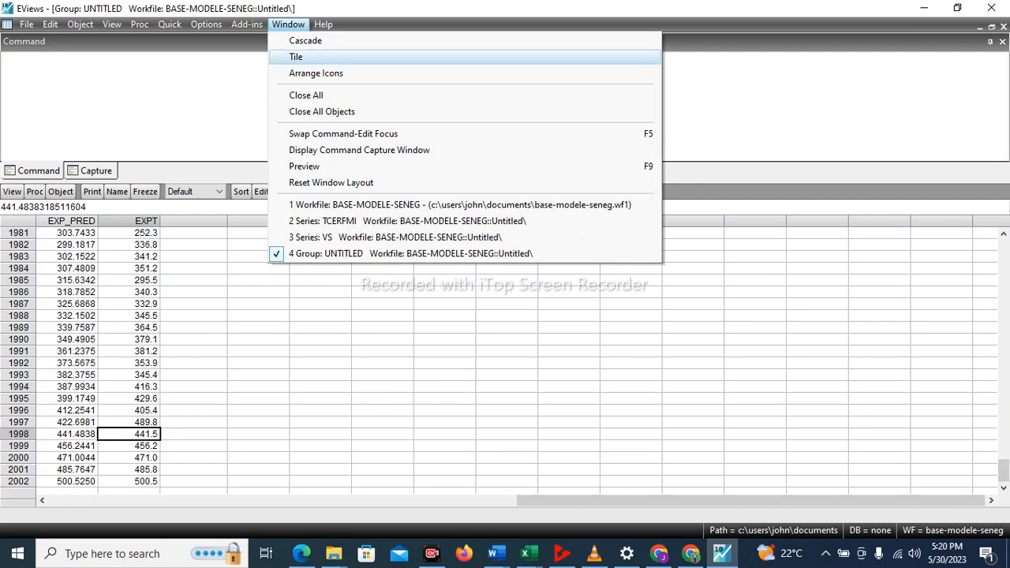
click(305, 56)
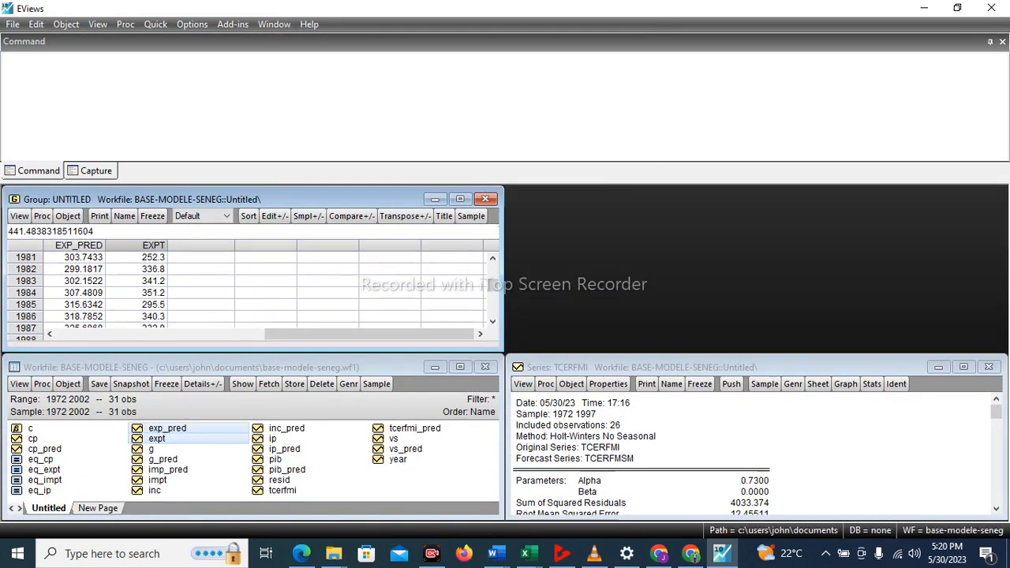
click(989, 366)
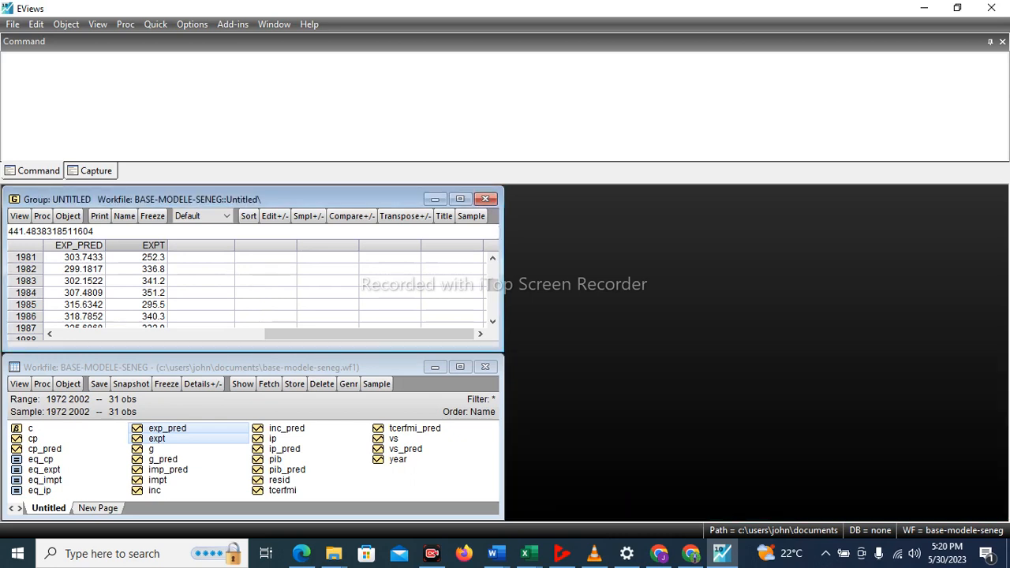
click(485, 199)
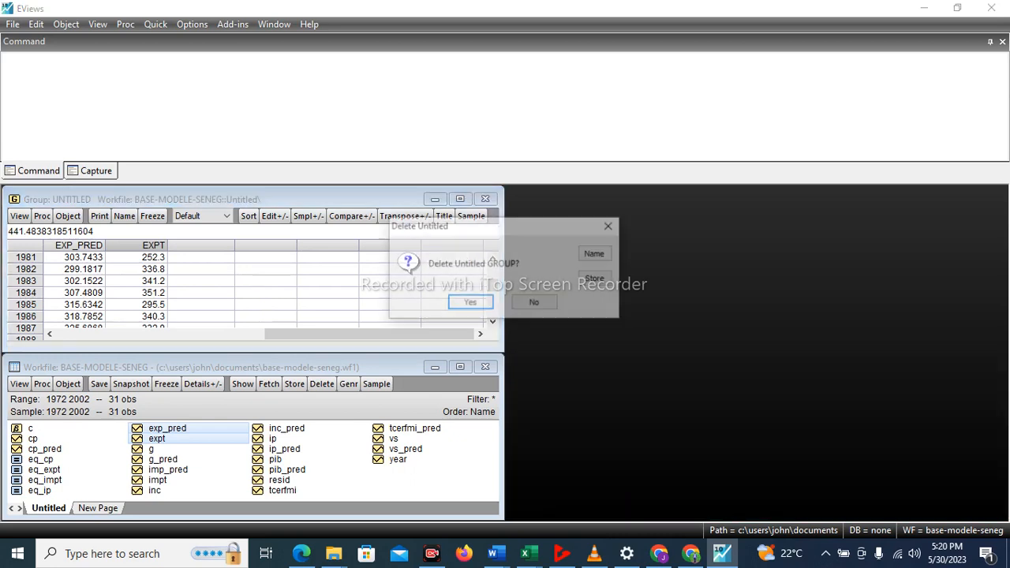
click(471, 303)
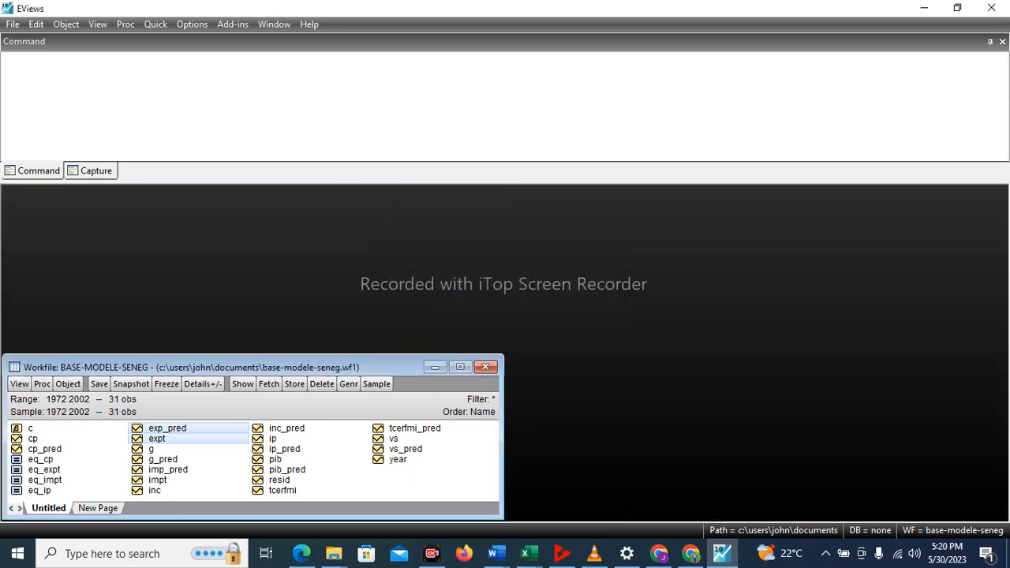
Maximize the workfile, open the g and g_pred series together as a group and go to the 1998 to 2002 rows.
click(460, 367)
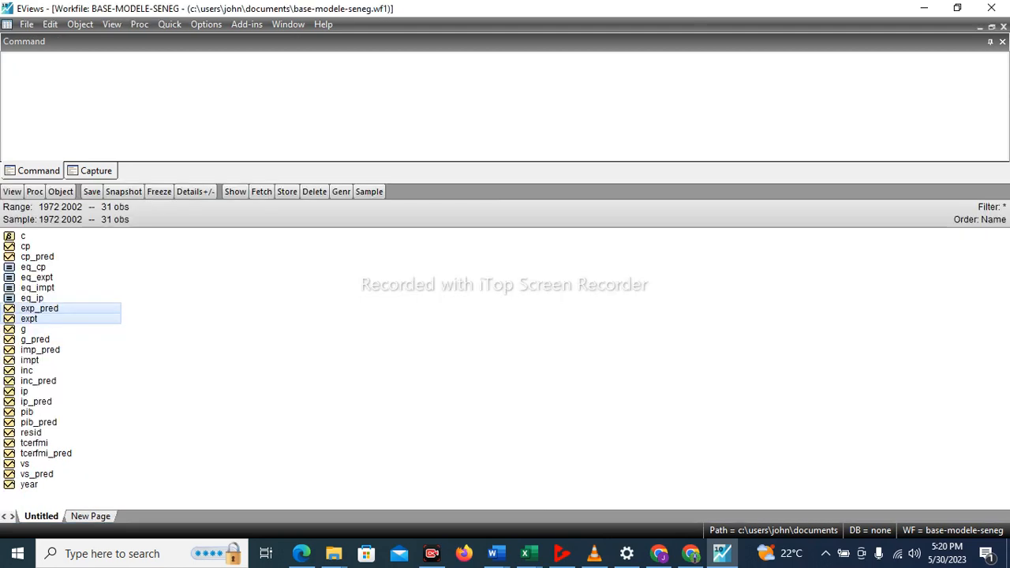
click(23, 329)
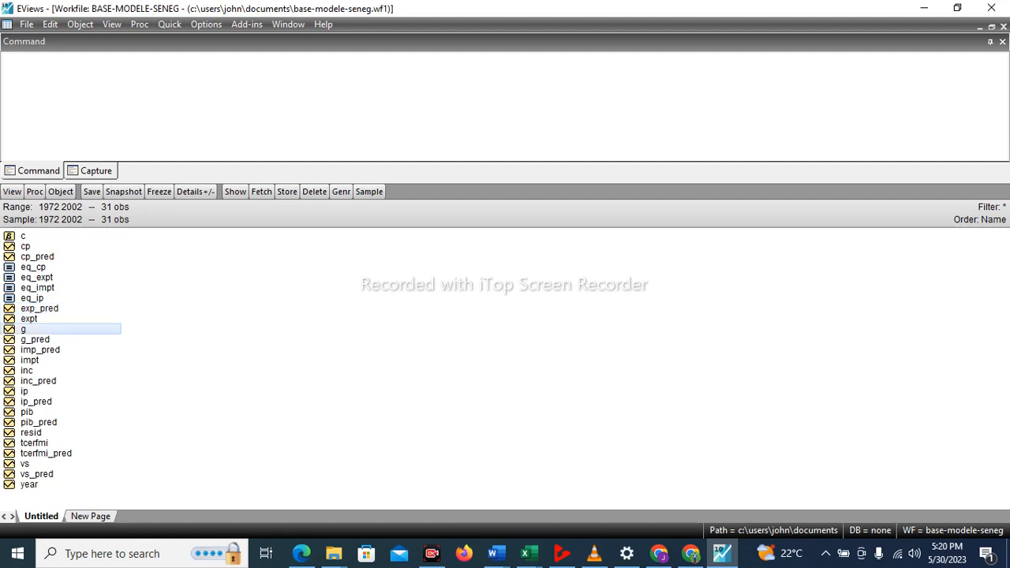
ctrl+click(35, 339)
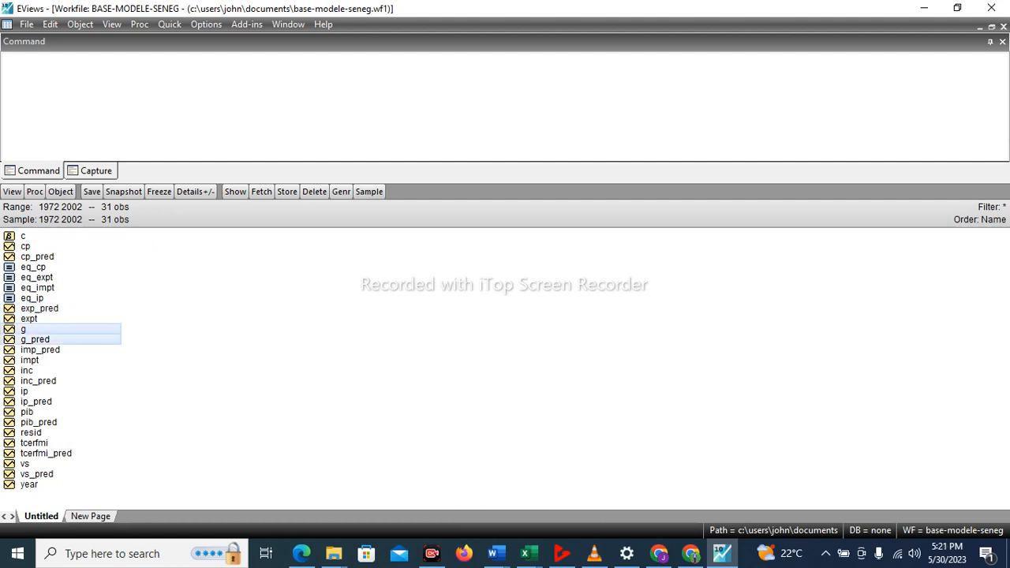
ctrl+right_click(35, 339)
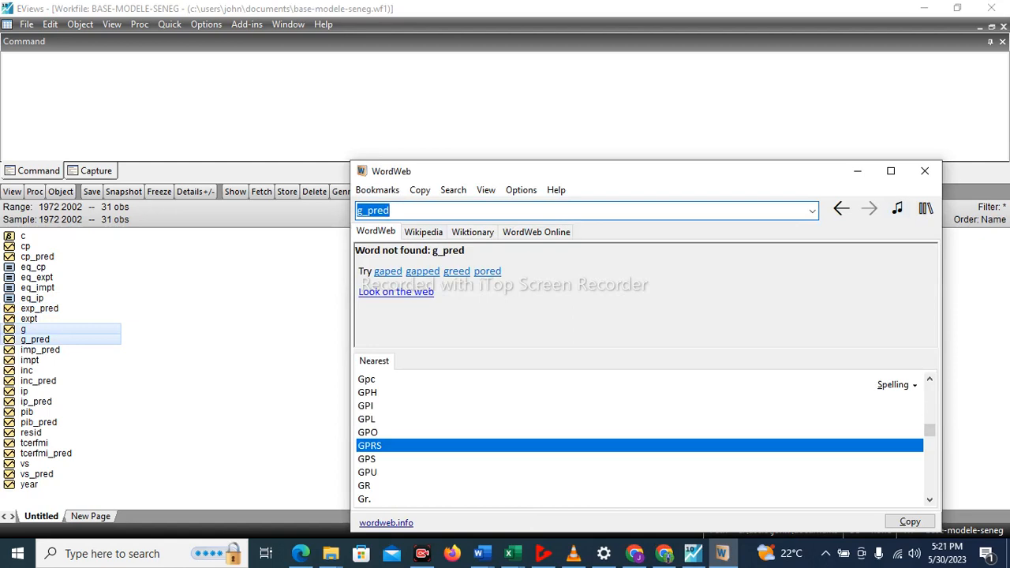
click(924, 170)
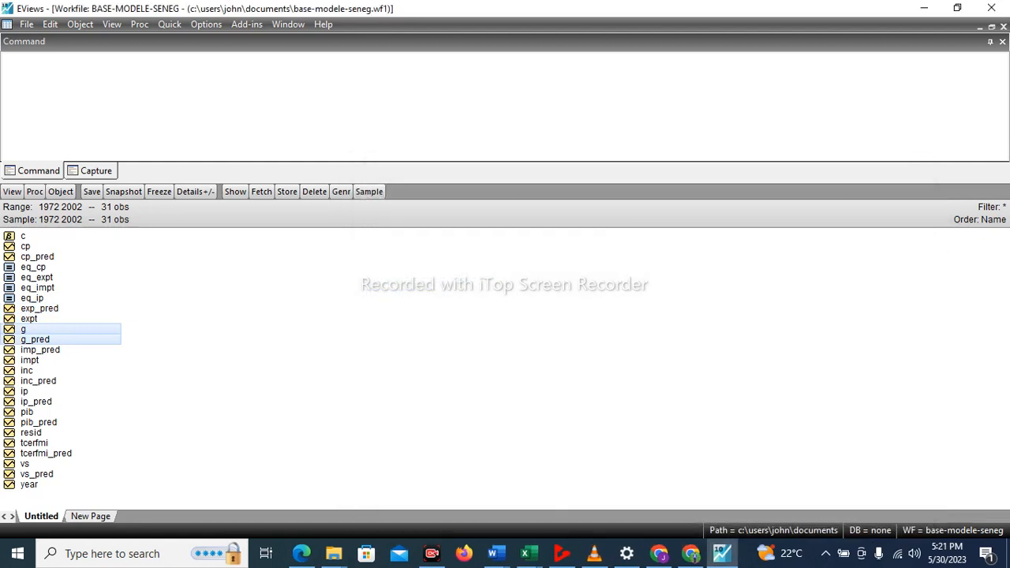
right_click(101, 337)
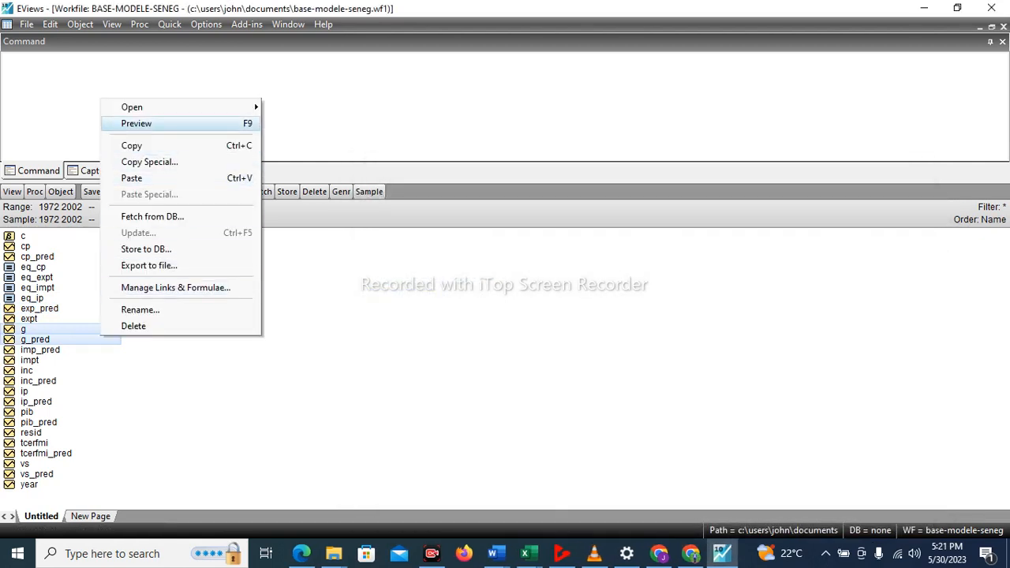
mouse_move(236, 107)
click(300, 105)
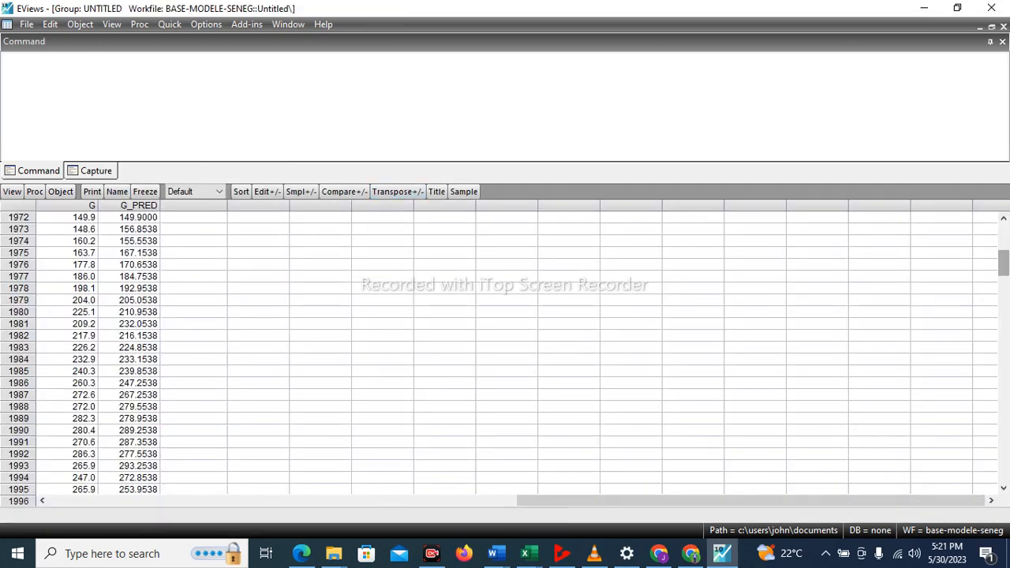
scroll(505, 347, down, 3)
drag(1003, 459, 1003, 470)
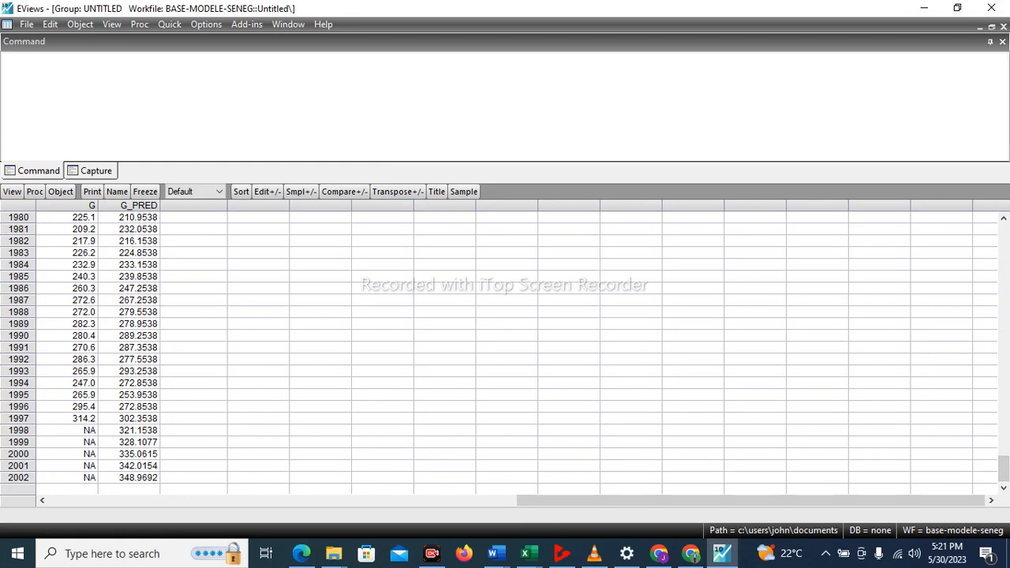
Copy the 1998 to 2002 values of G_PRED as text using highest precision, without header information.
click(130, 419)
click(129, 430)
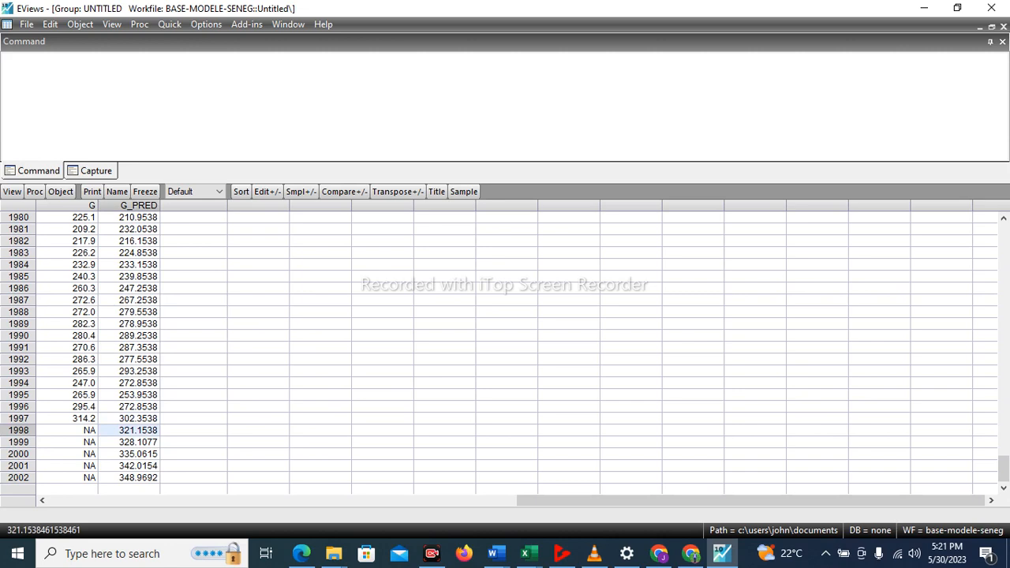
key(shift+Down)
key(shift+Down)
key(shift+Down)
key(shift+Down)
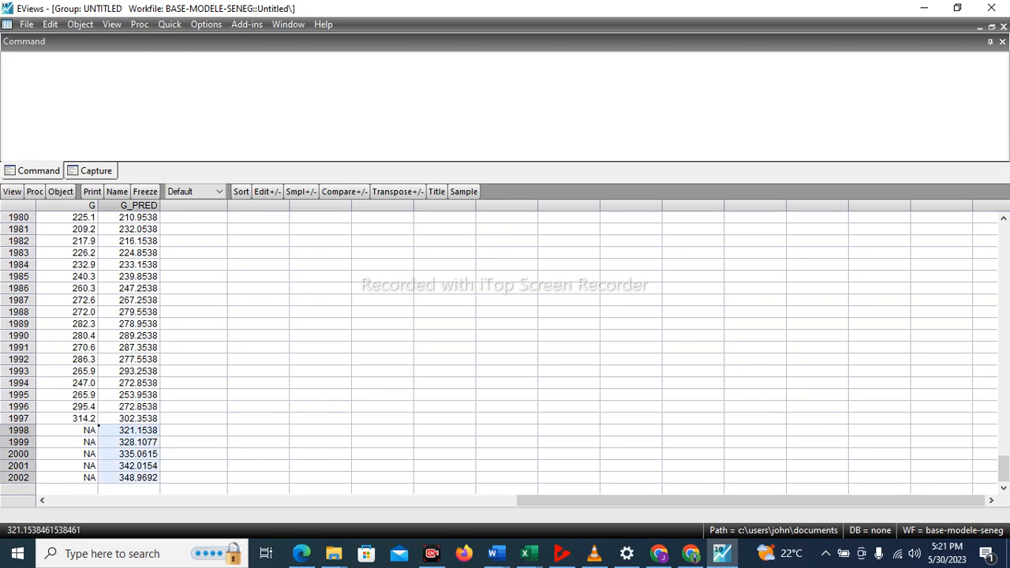
right_click(145, 476)
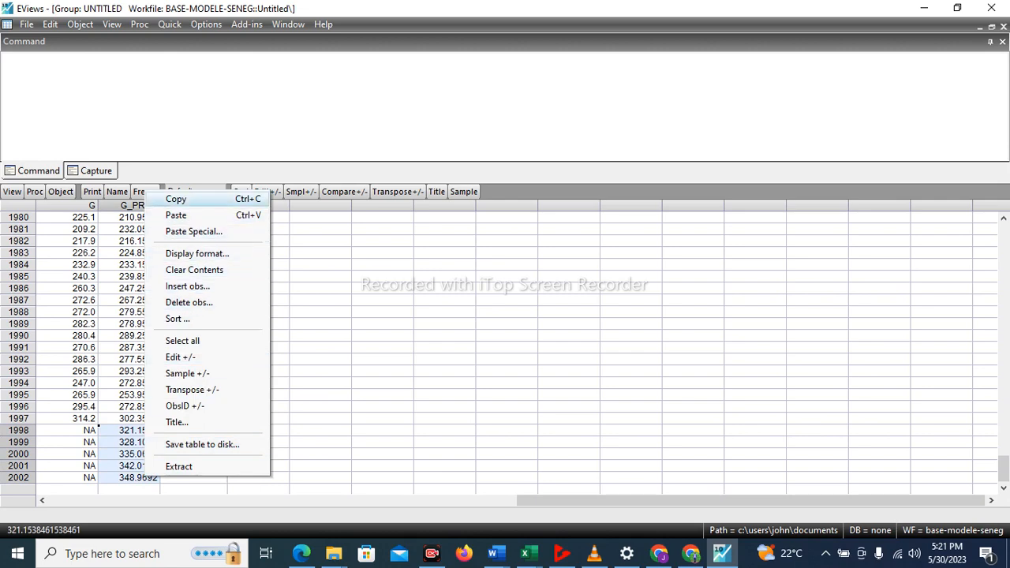
click(176, 199)
key(Return)
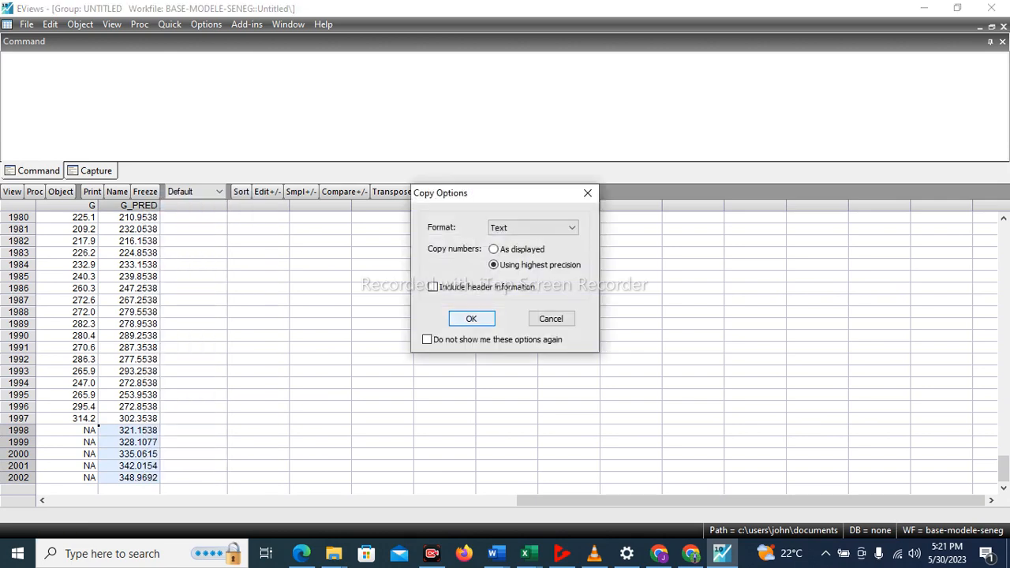
Paste the copied forecasts into G for 1998 to 2002, agreeing to switch the group to edit mode.
click(77, 431)
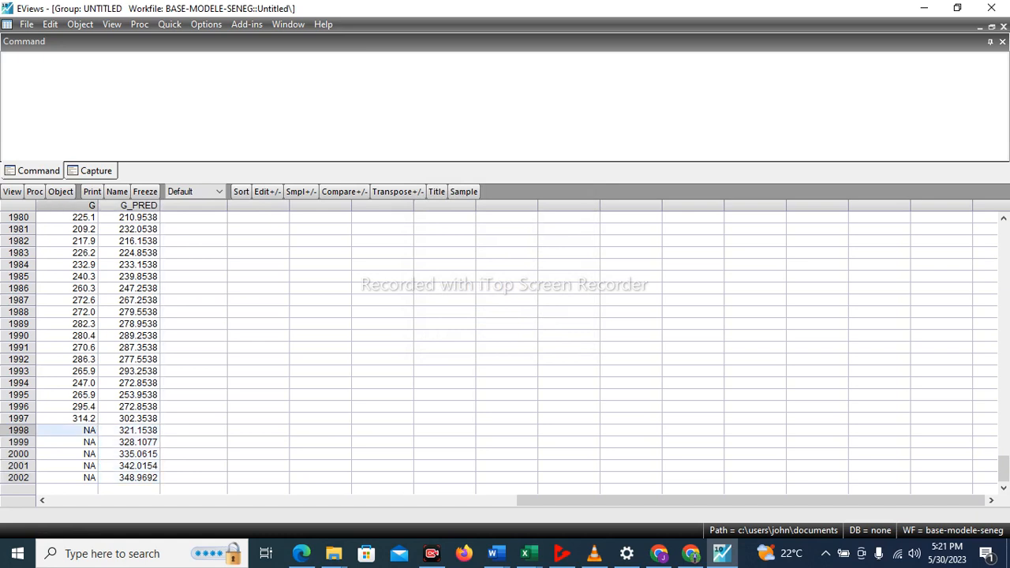
key(ctrl+v)
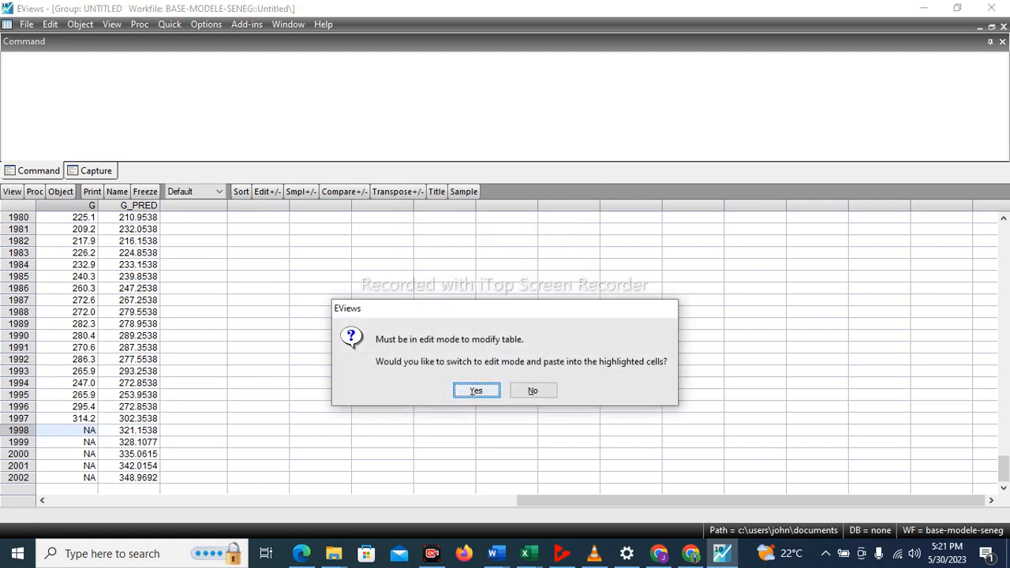
key(Return)
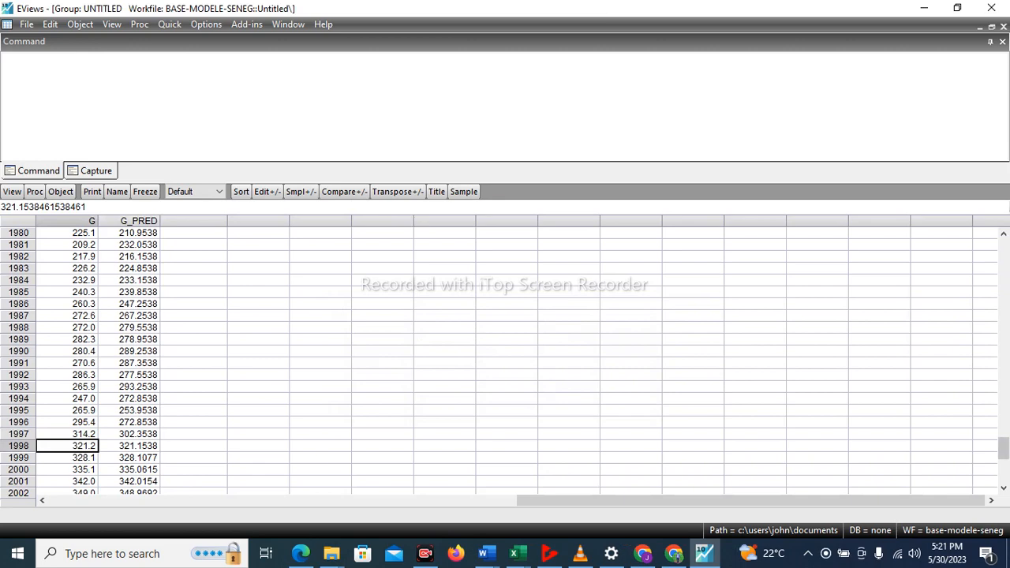
scroll(504, 358, up, 3)
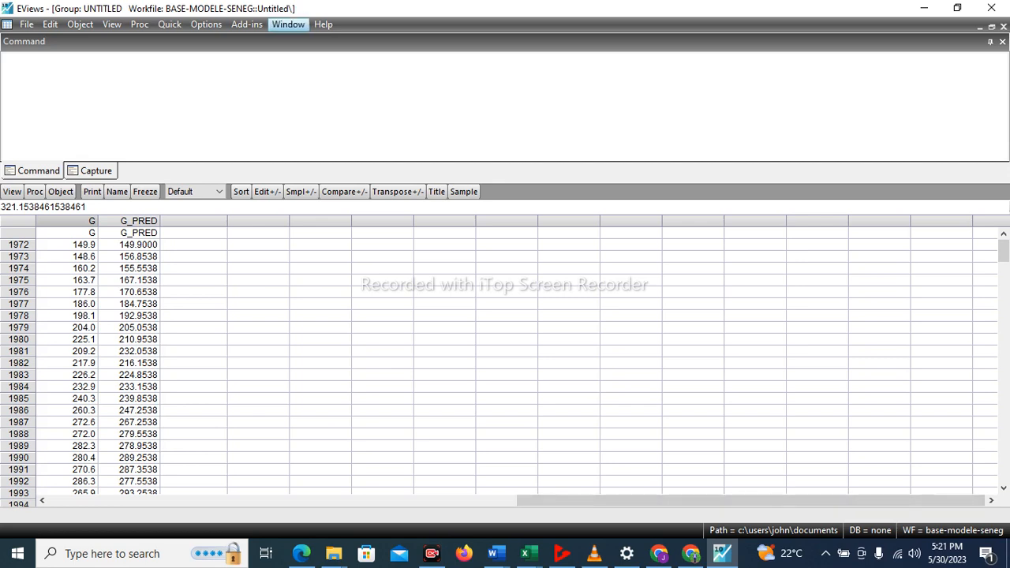
Tile the windows and close the untitled group of G and G_PRED, deleting it.
click(288, 23)
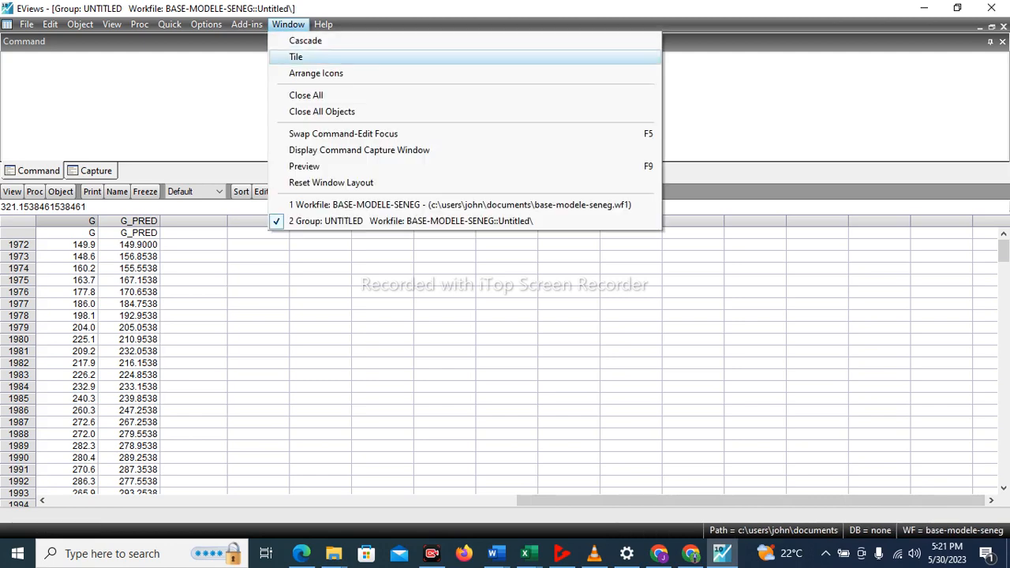
click(295, 57)
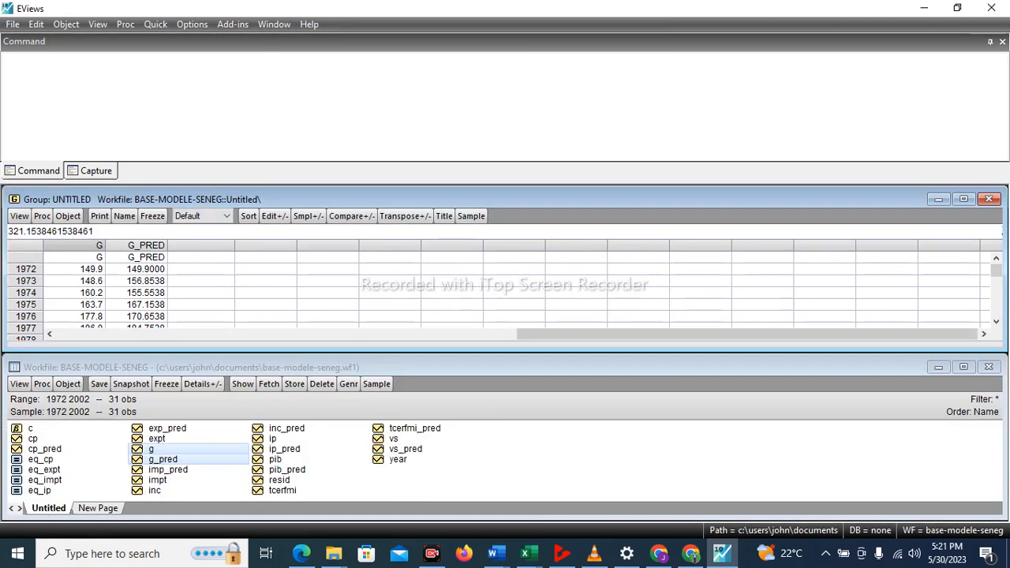
click(988, 198)
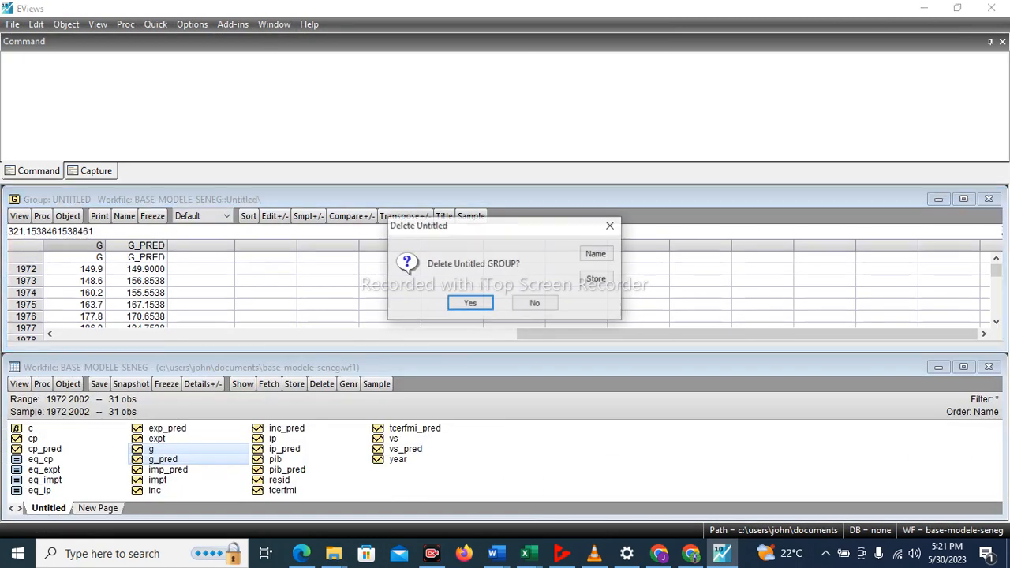
key(Return)
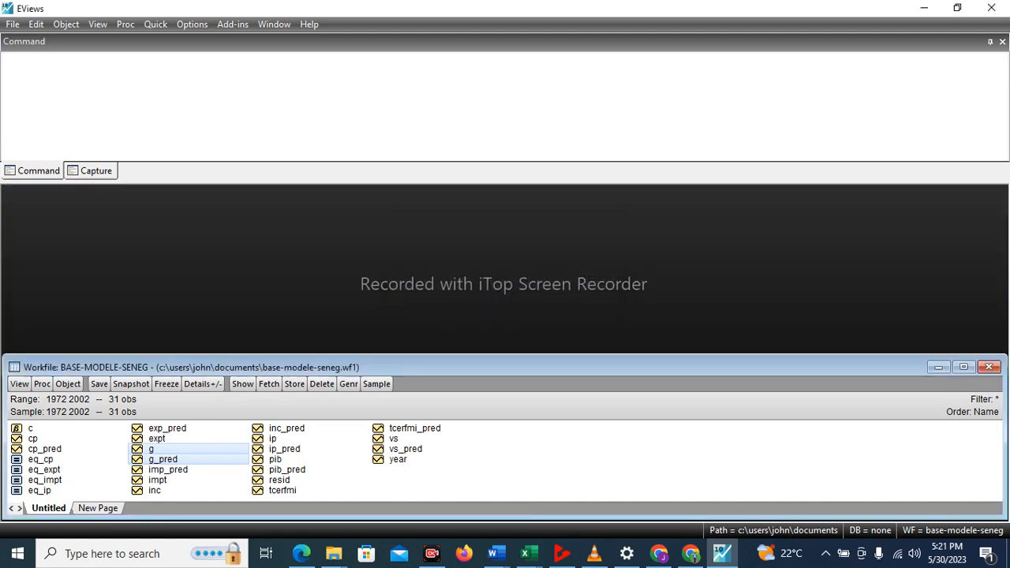
Maximize the workfile and open the imp_pred and impt series together as a group.
click(963, 367)
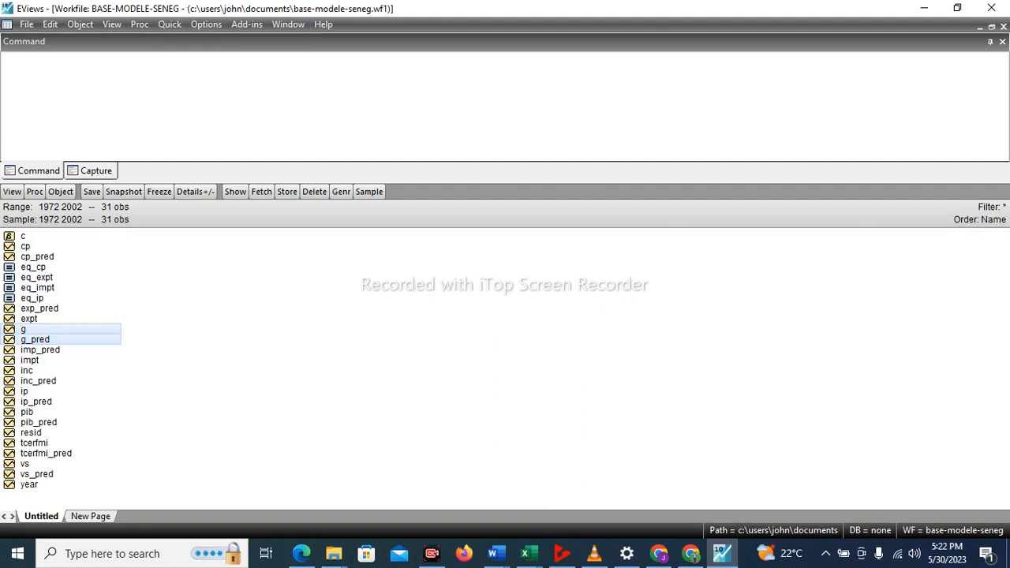
click(40, 349)
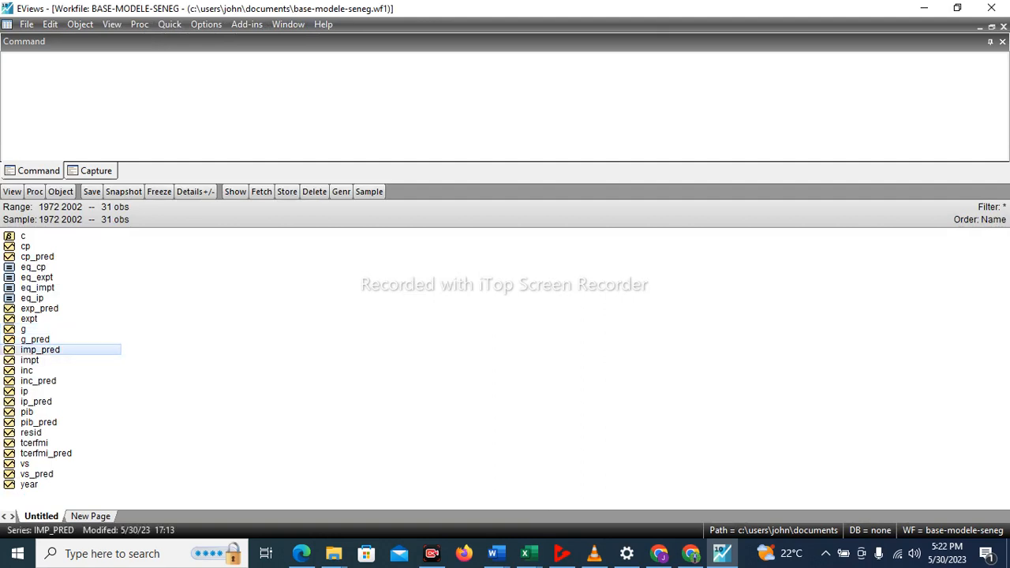
click(32, 359)
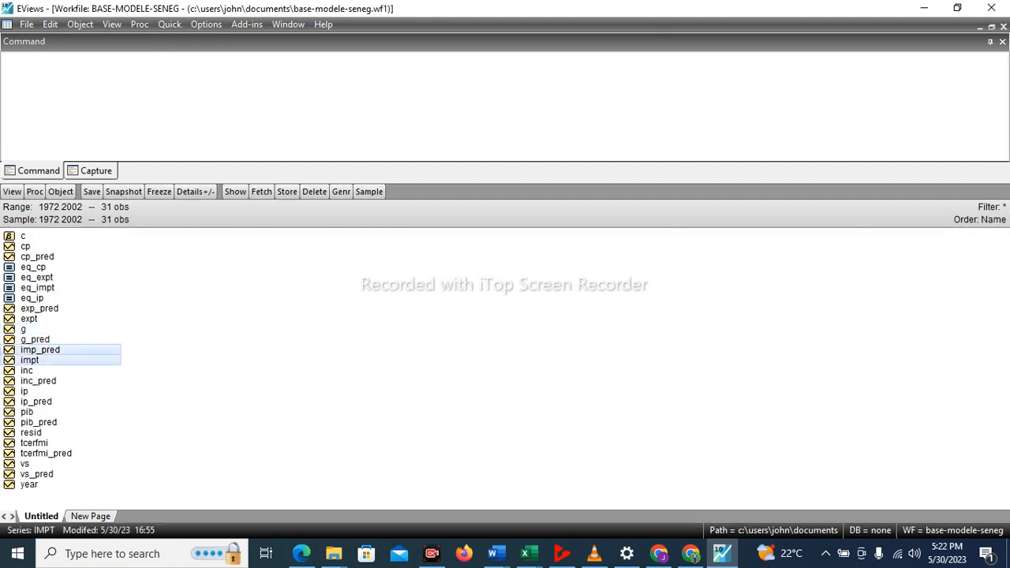
right_click(37, 358)
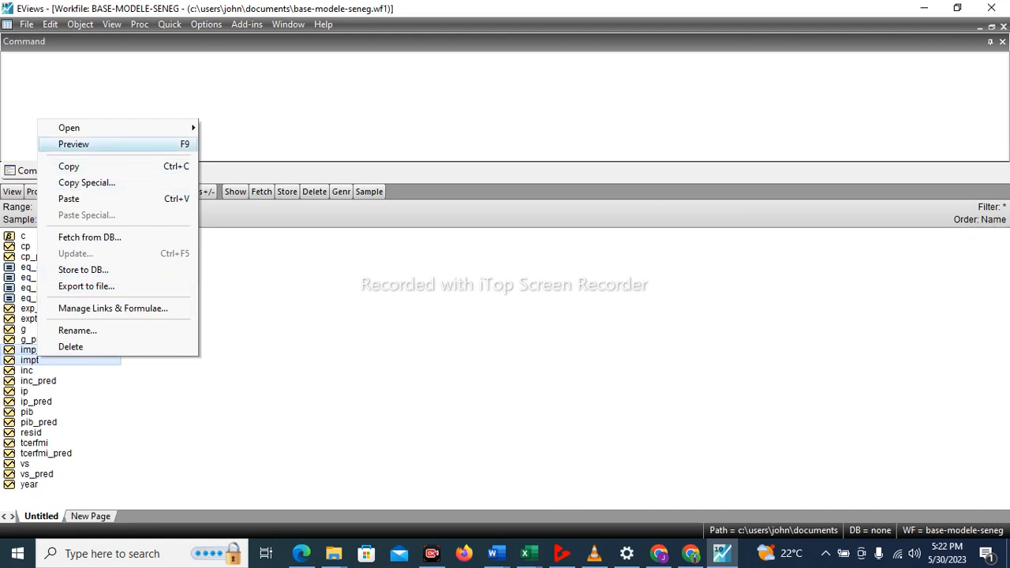
mouse_move(71, 127)
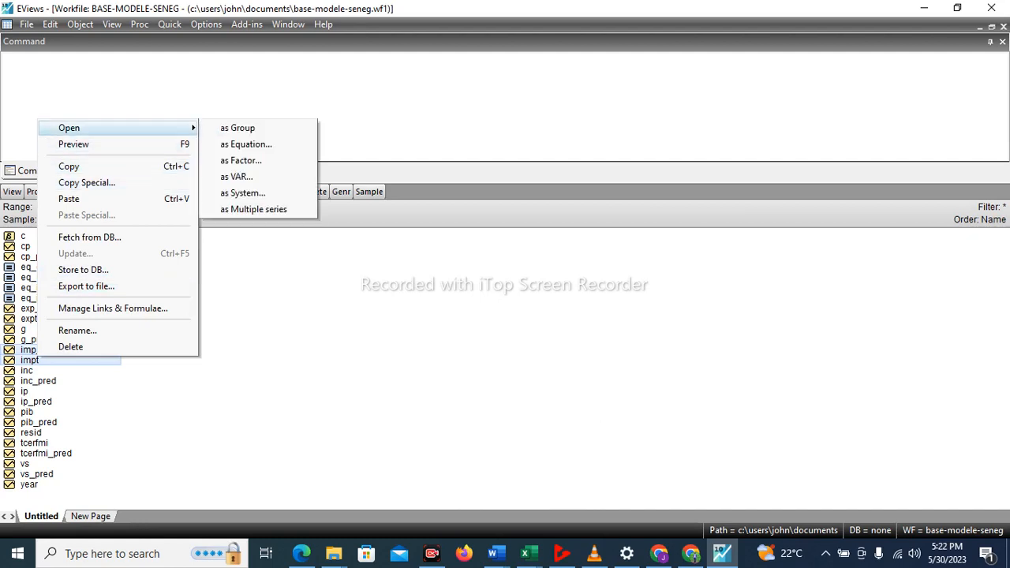
click(236, 128)
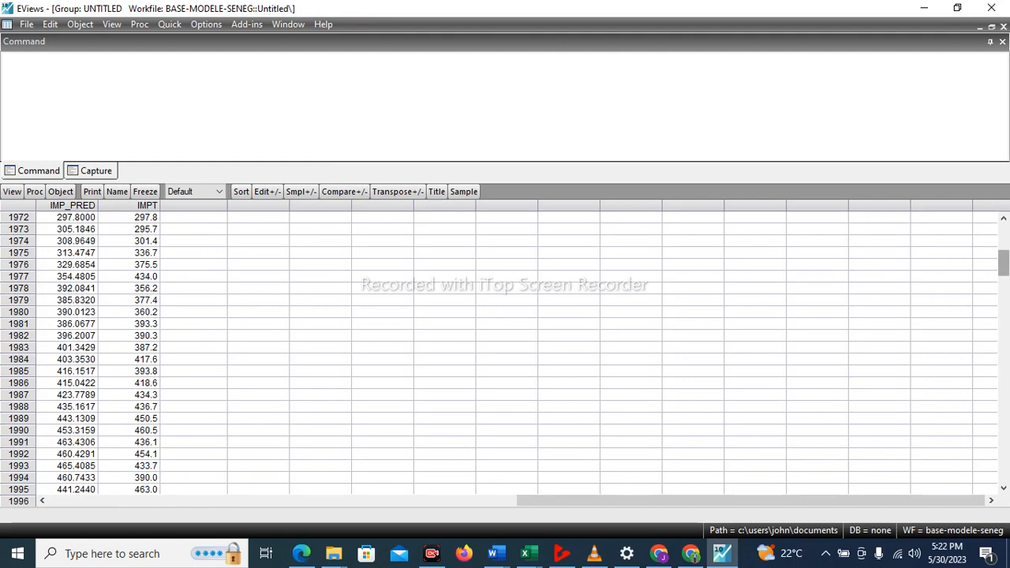
Copy the 1998 to 2002 values of IMP_PRED as text using highest precision, without header information.
drag(1002, 263, 1002, 468)
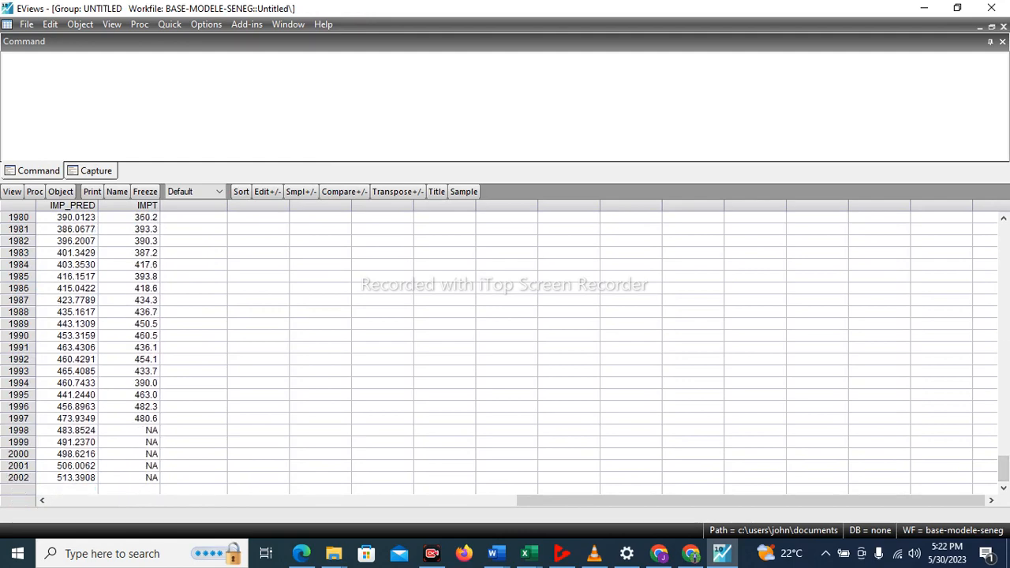
click(76, 430)
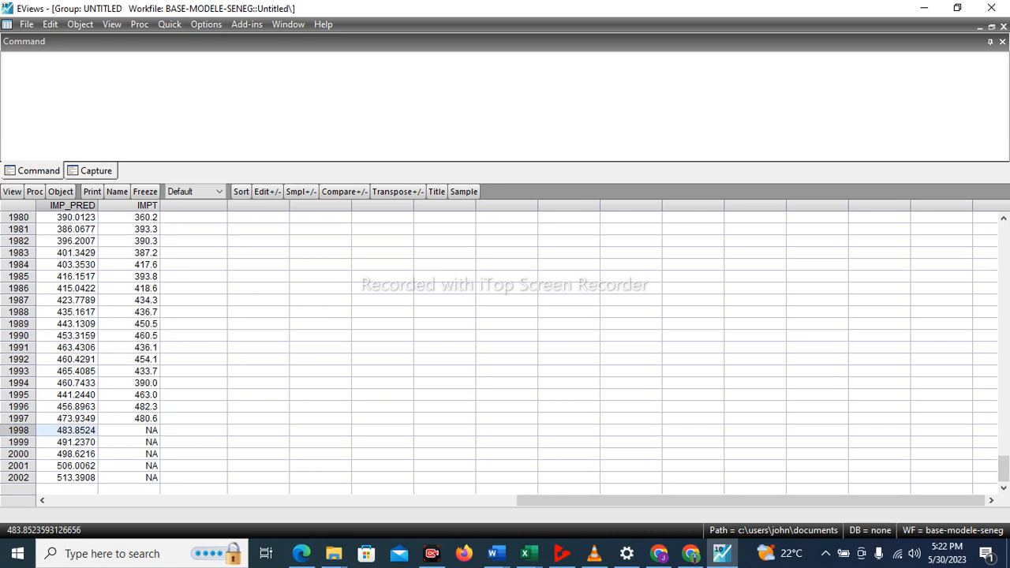
click(75, 442)
click(76, 430)
click(75, 441)
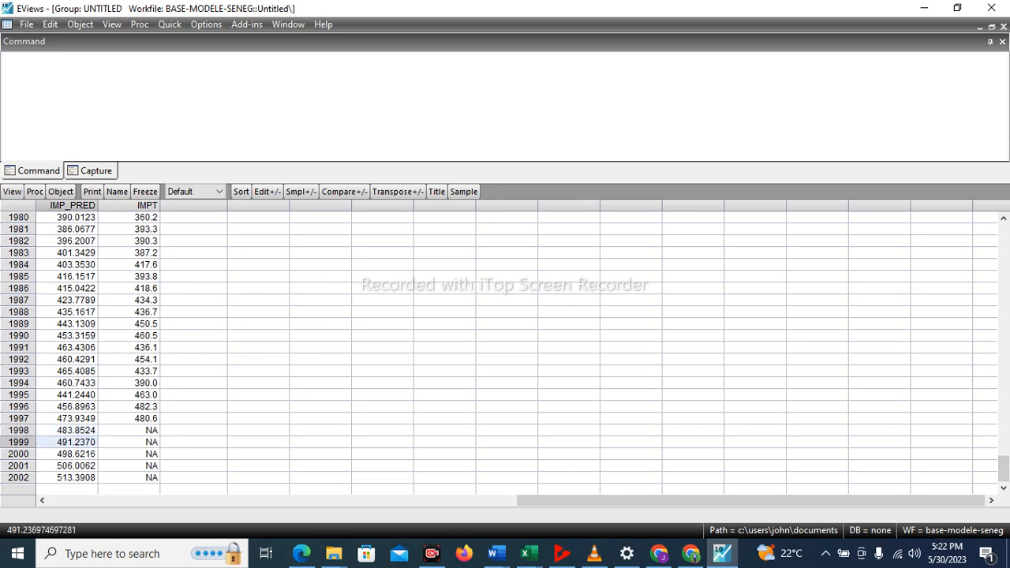
click(76, 453)
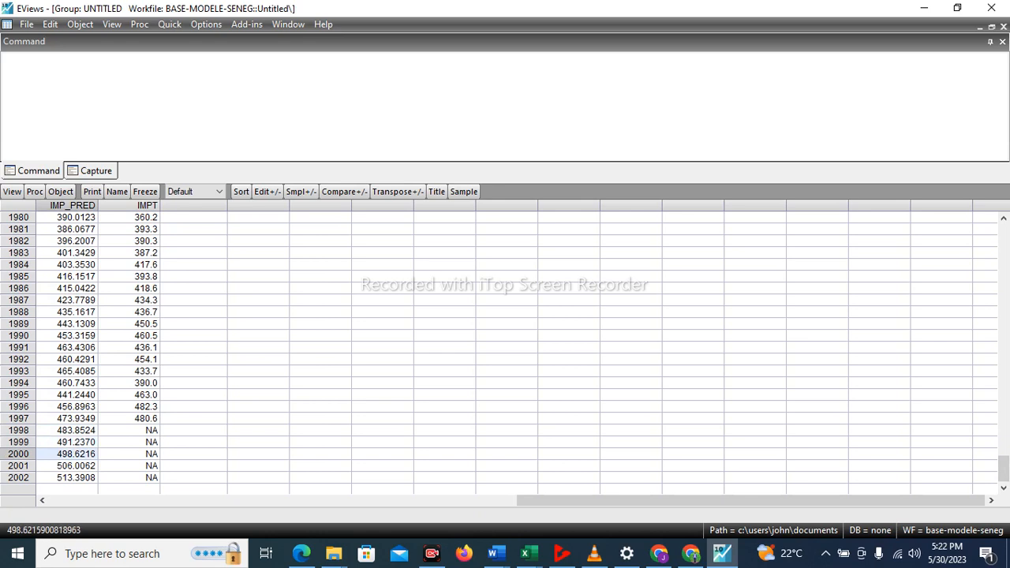
click(76, 442)
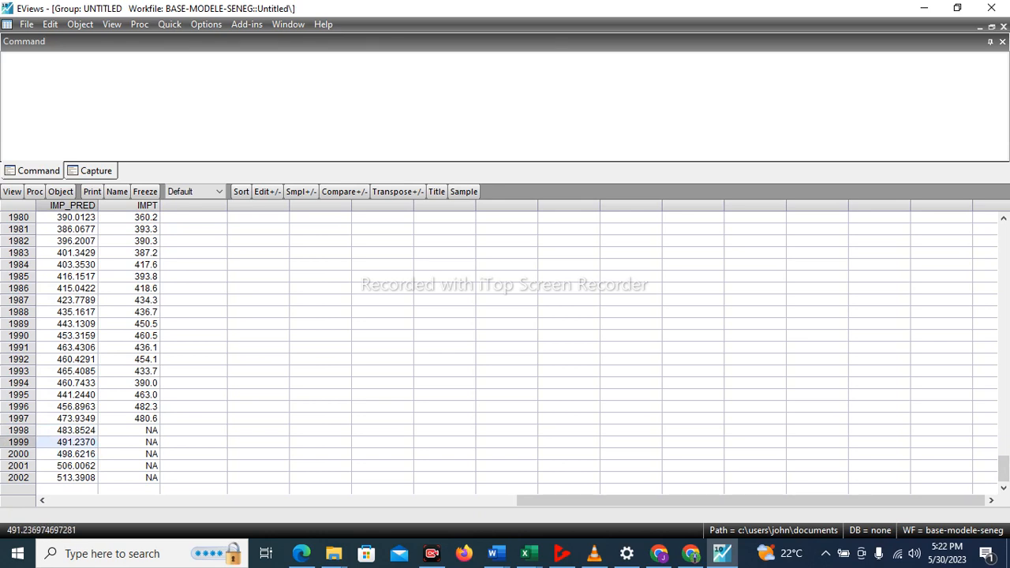
click(76, 429)
drag(76, 430, 76, 478)
right_click(75, 475)
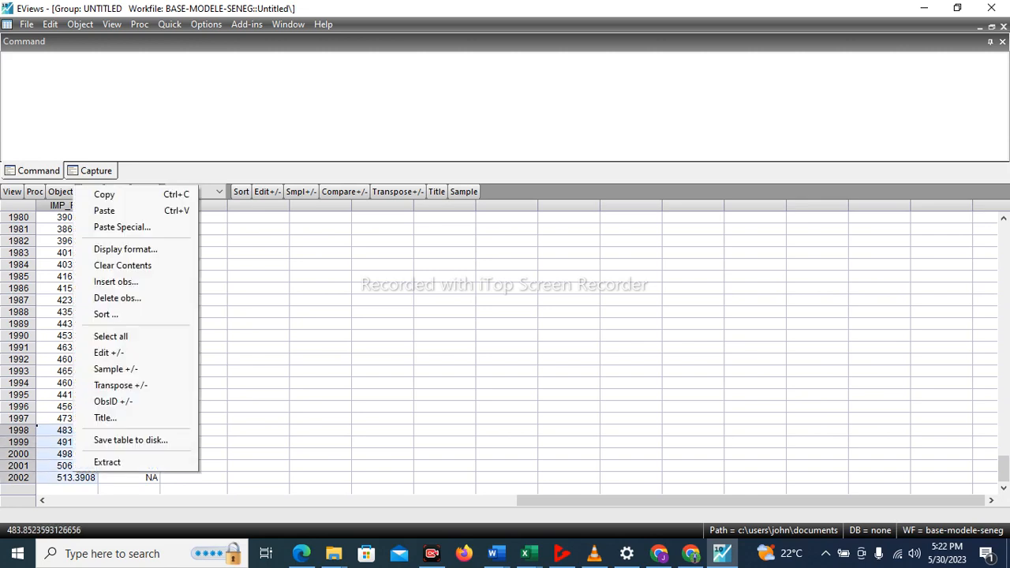
click(94, 195)
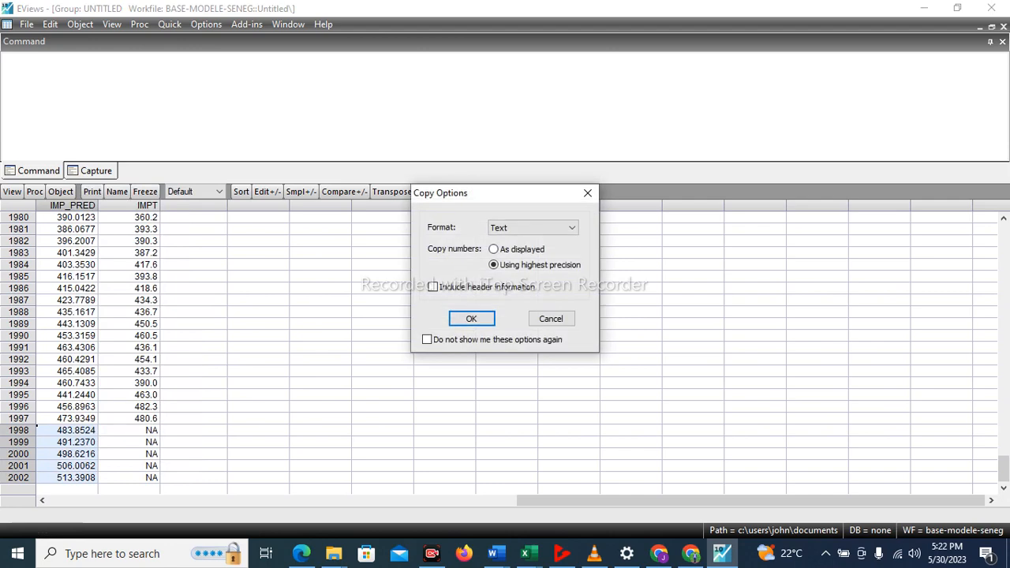
click(471, 318)
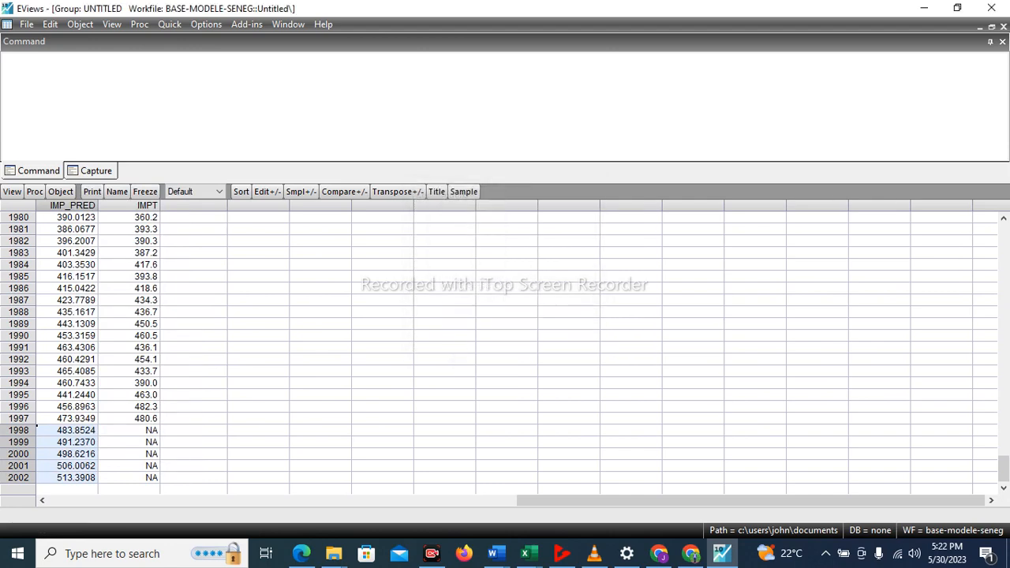
Paste the copied forecasts into IMPT for 1998 to 2002, agreeing to switch the group to edit mode.
click(138, 431)
key(ctrl+v)
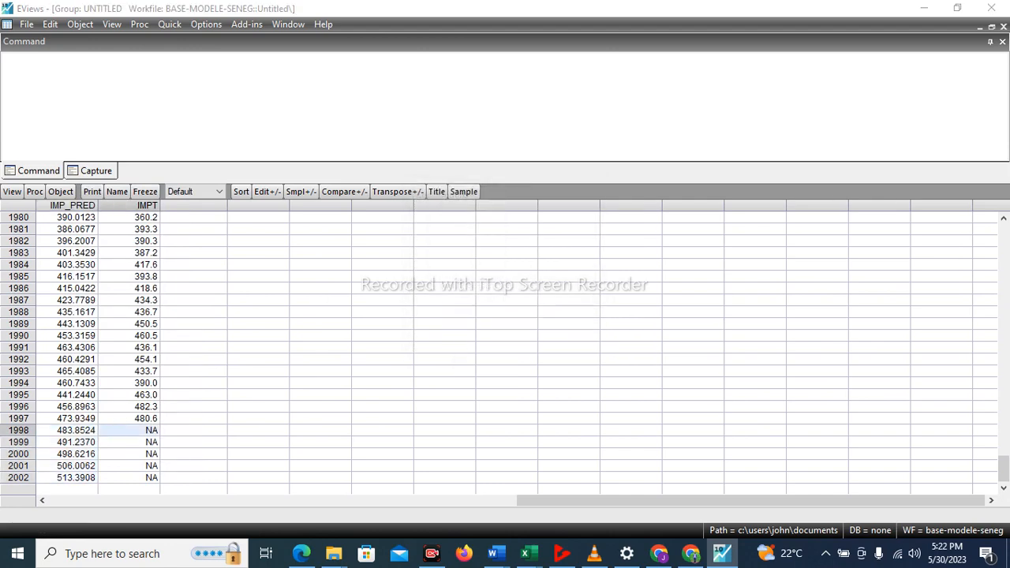
key(Return)
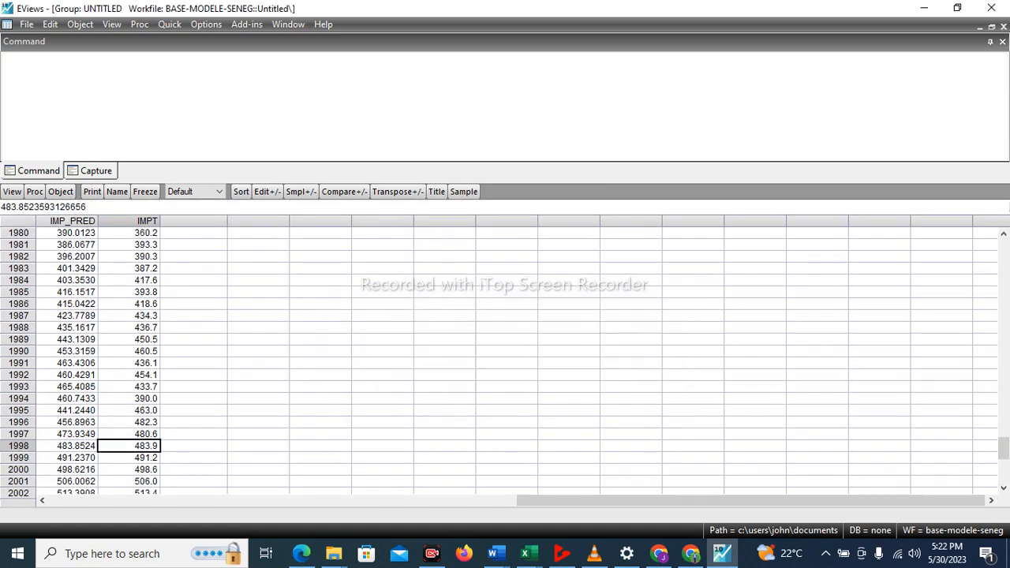
Tile the windows, maximize the workfile and open inc and inc_pred as a group, deleting the untitled group of IMP_PRED and IMPT.
click(288, 25)
click(301, 56)
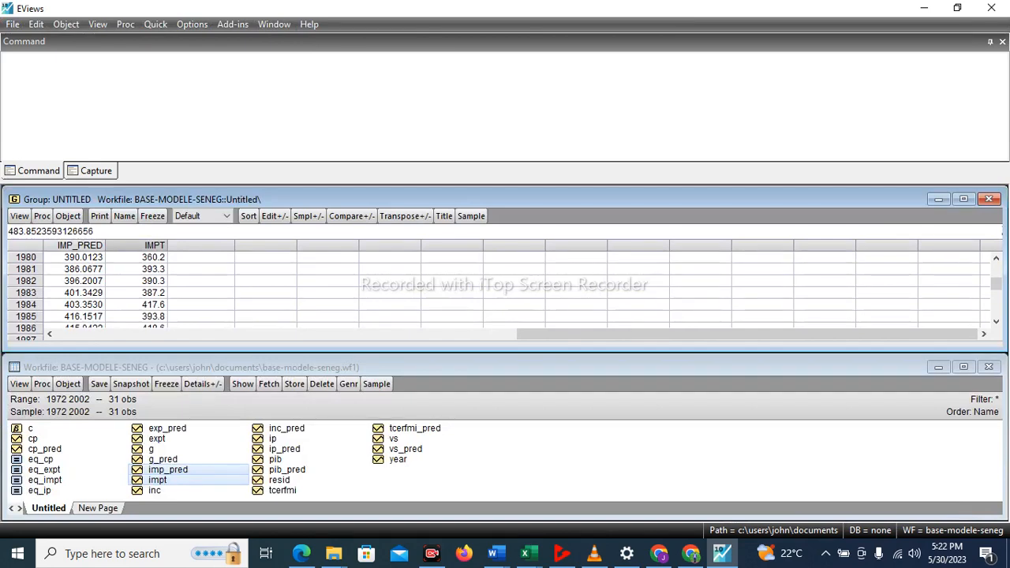
click(963, 367)
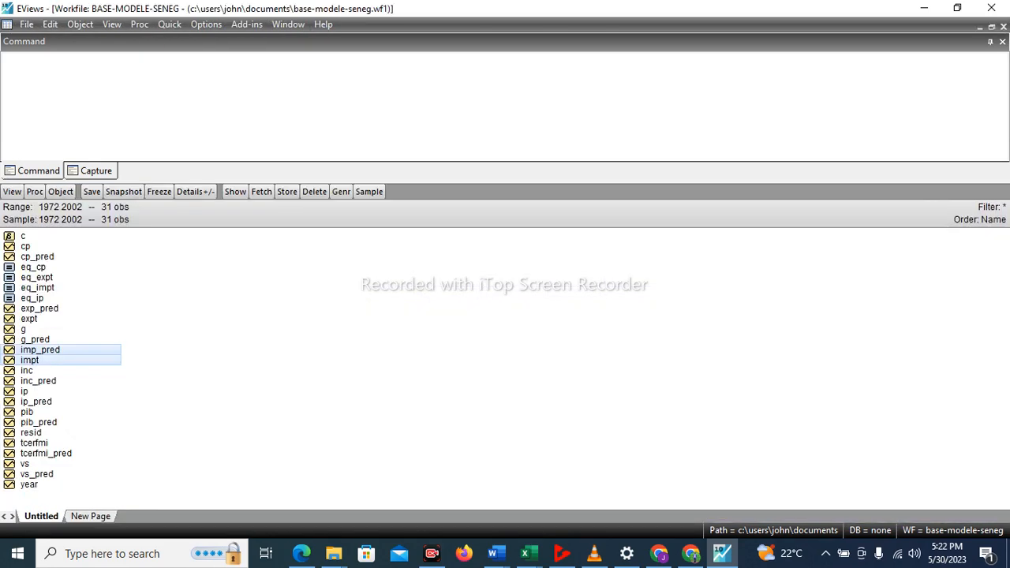
click(27, 369)
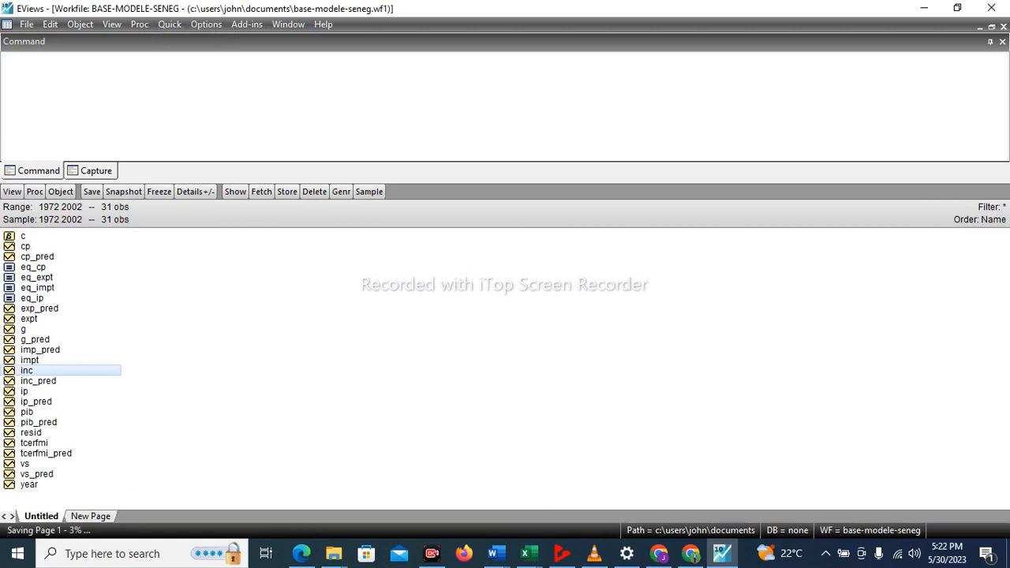
ctrl+click(38, 381)
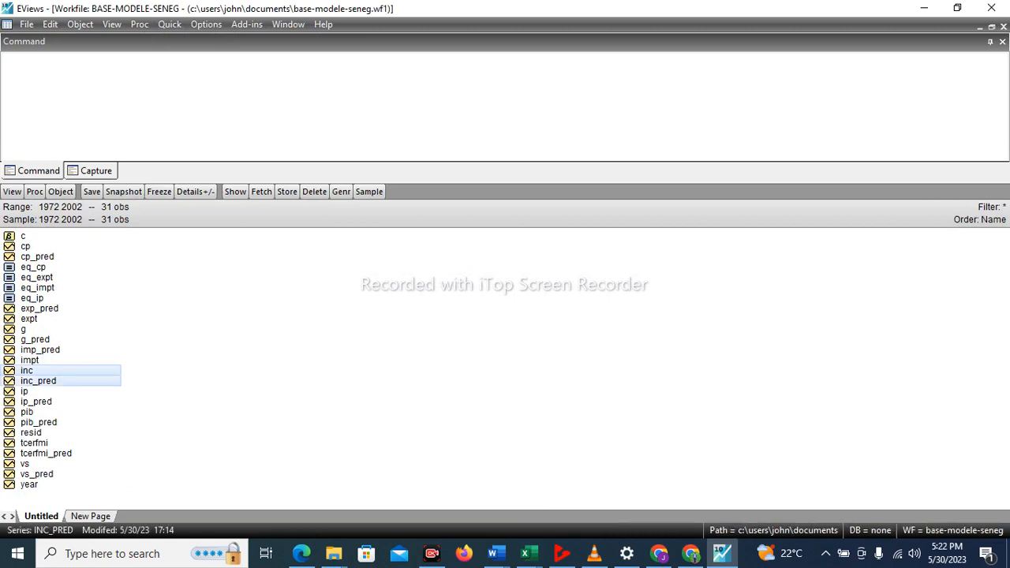
right_click(37, 381)
mouse_move(119, 153)
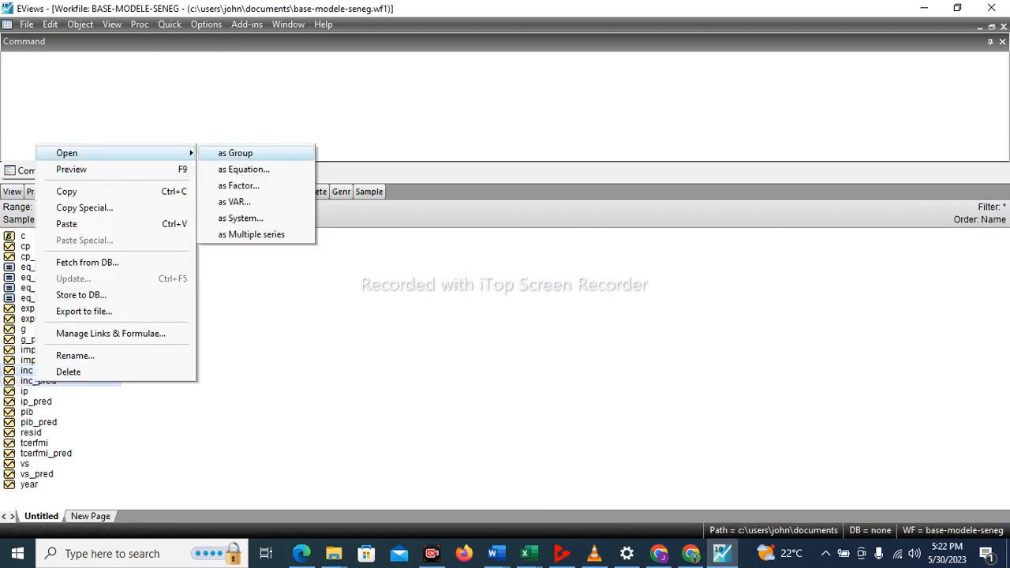
click(235, 154)
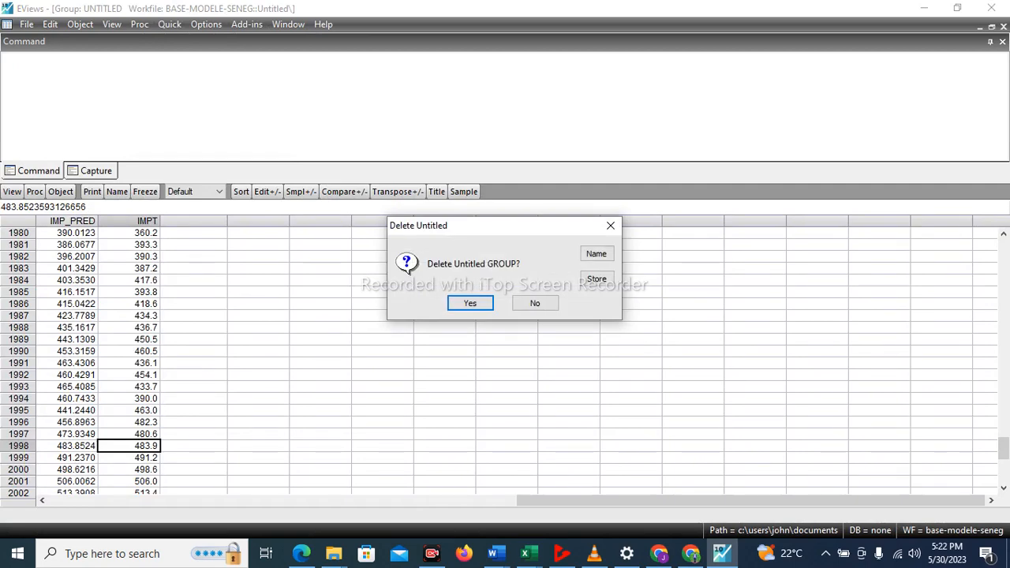
key(Return)
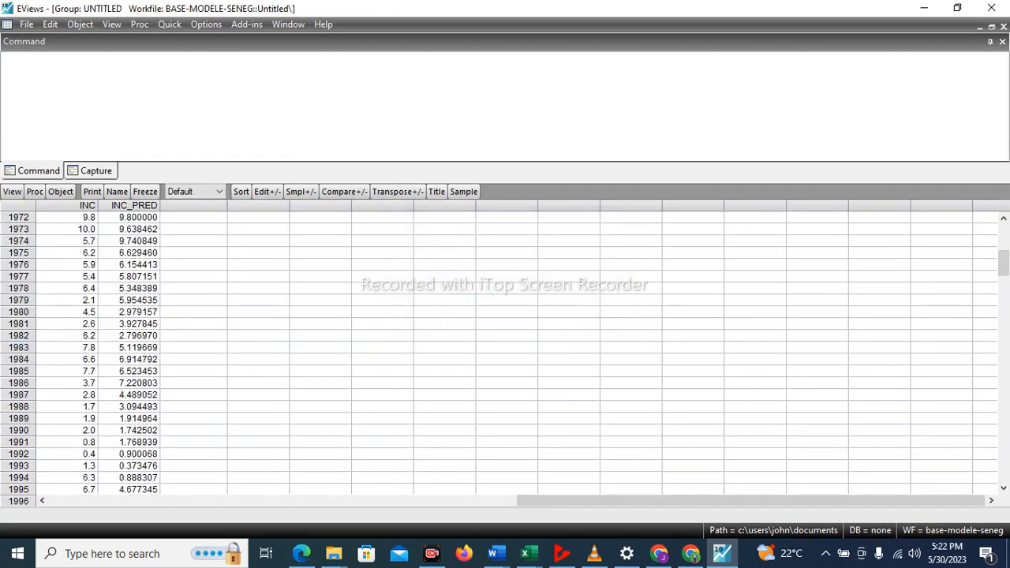
Copy the 1998 to 2002 values of INC_PRED as text using highest precision, without header information.
scroll(505, 347, down, 3)
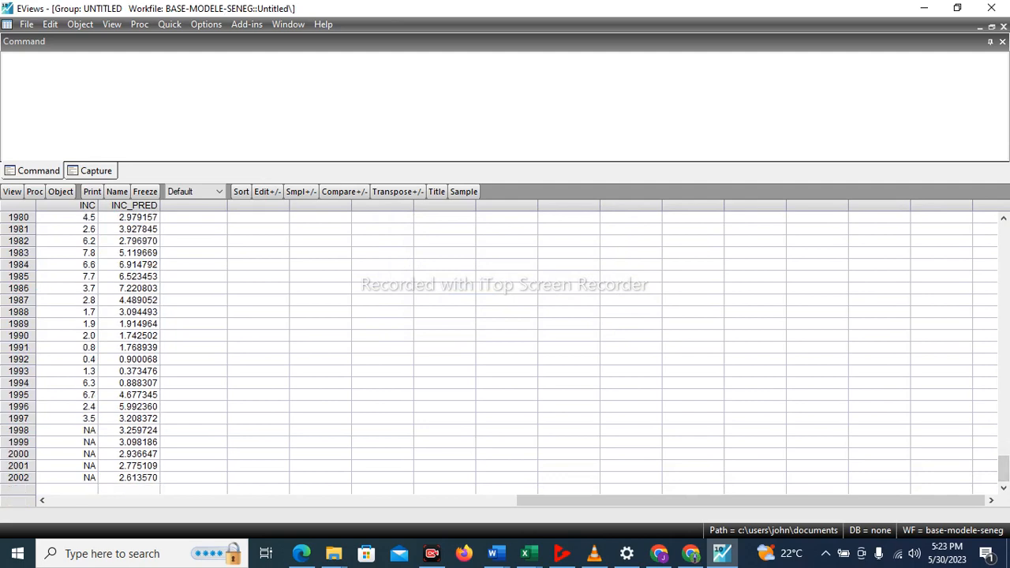
click(130, 429)
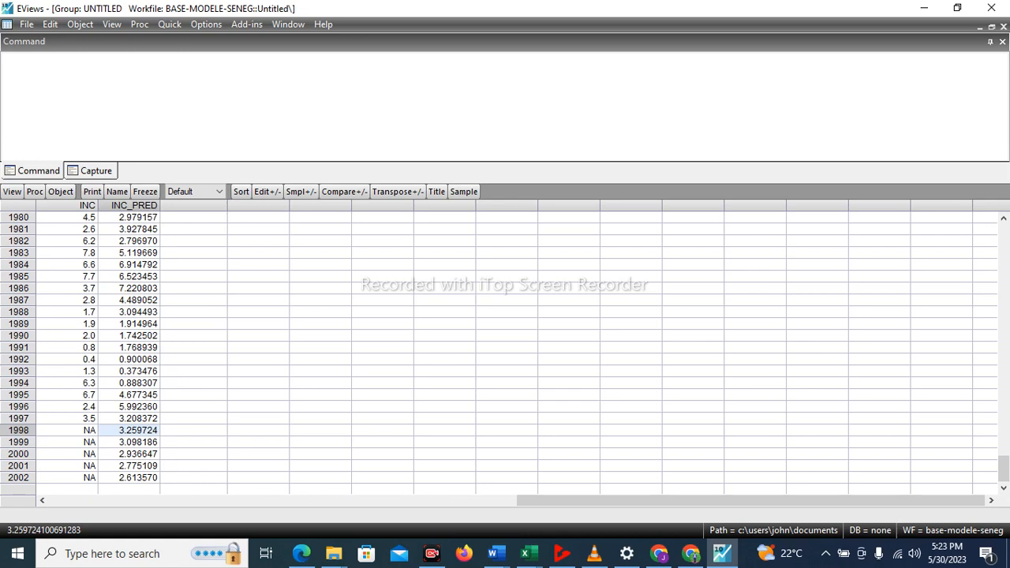
drag(130, 430, 154, 477)
right_click(158, 477)
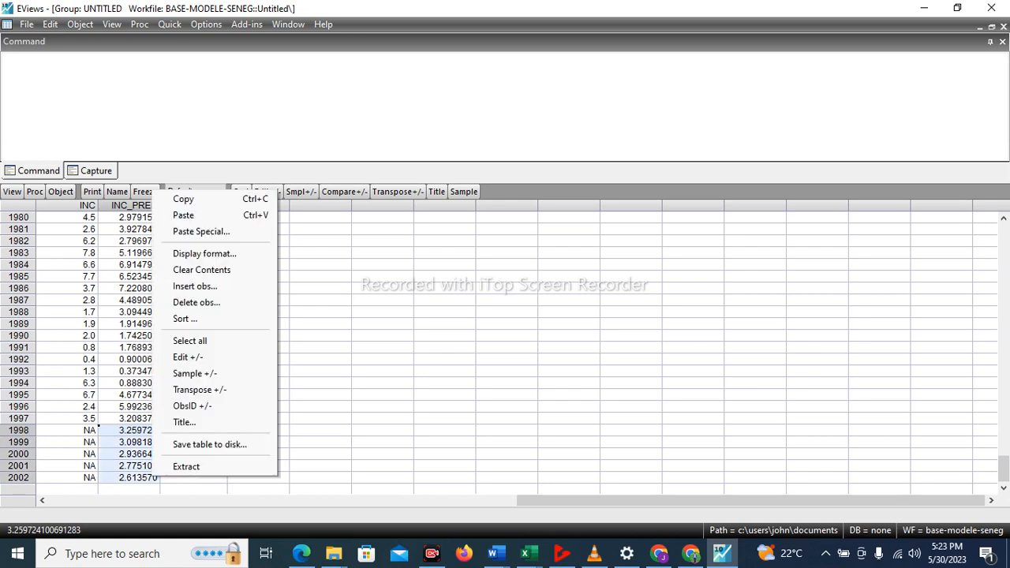
click(193, 199)
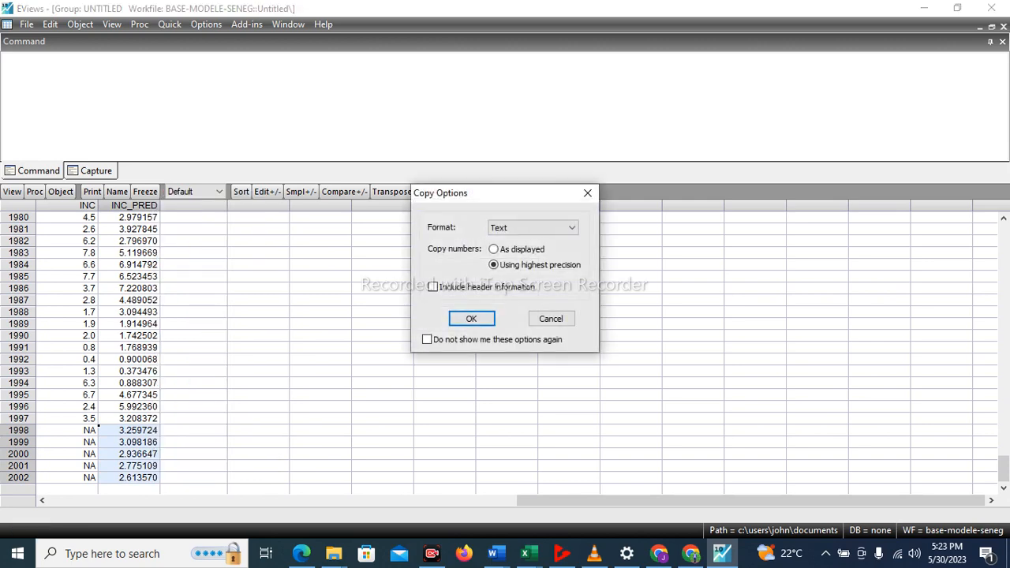
click(471, 318)
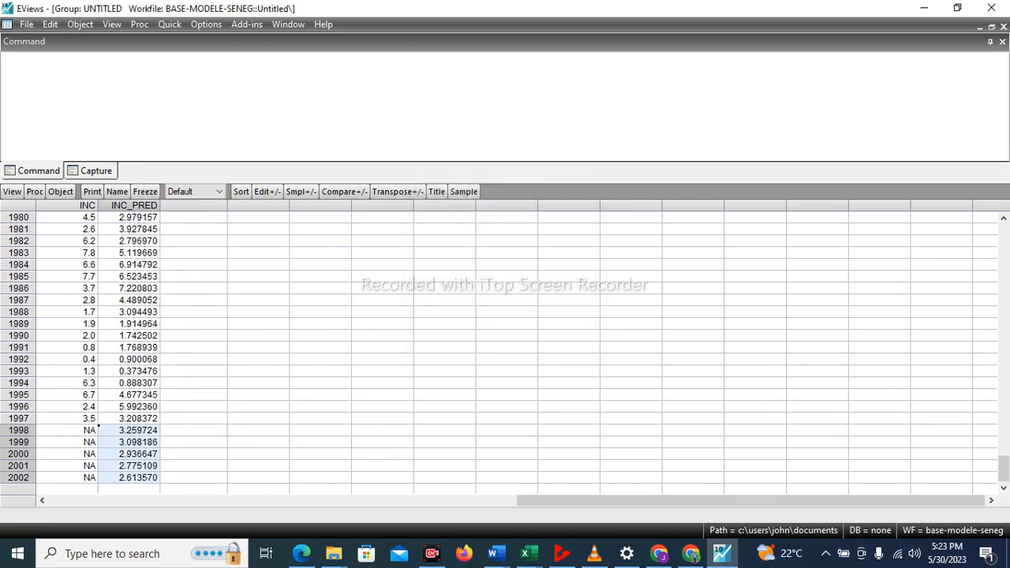
Paste the copied forecasts into INC for 1998 to 2002, agreeing to switch the group to edit mode.
click(97, 429)
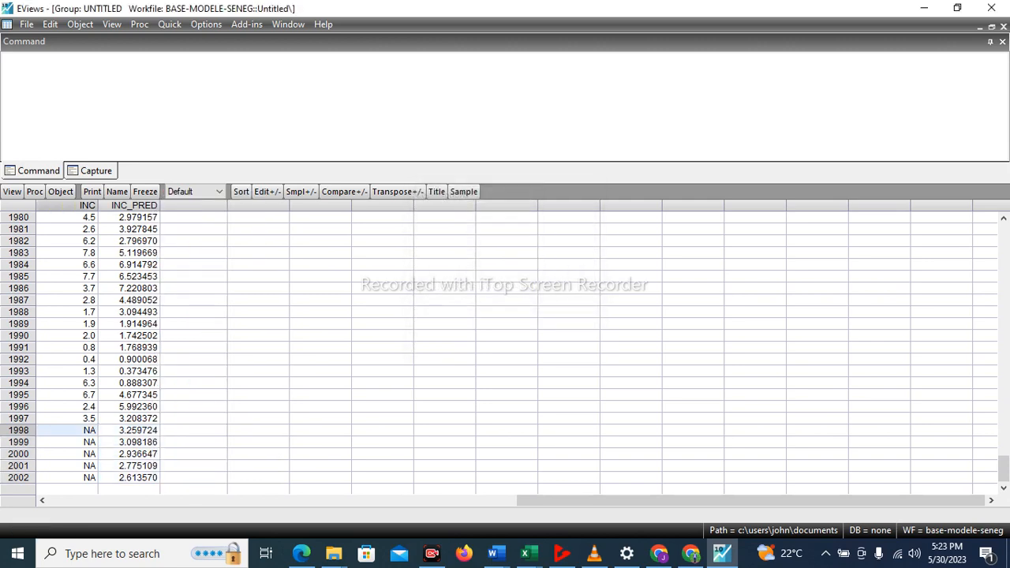
key(ctrl+v)
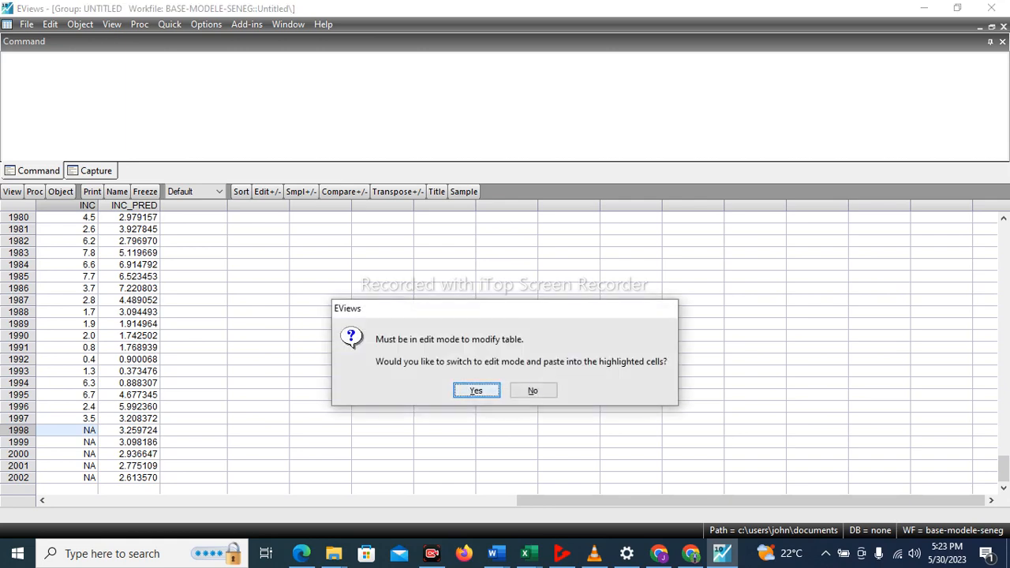
key(Return)
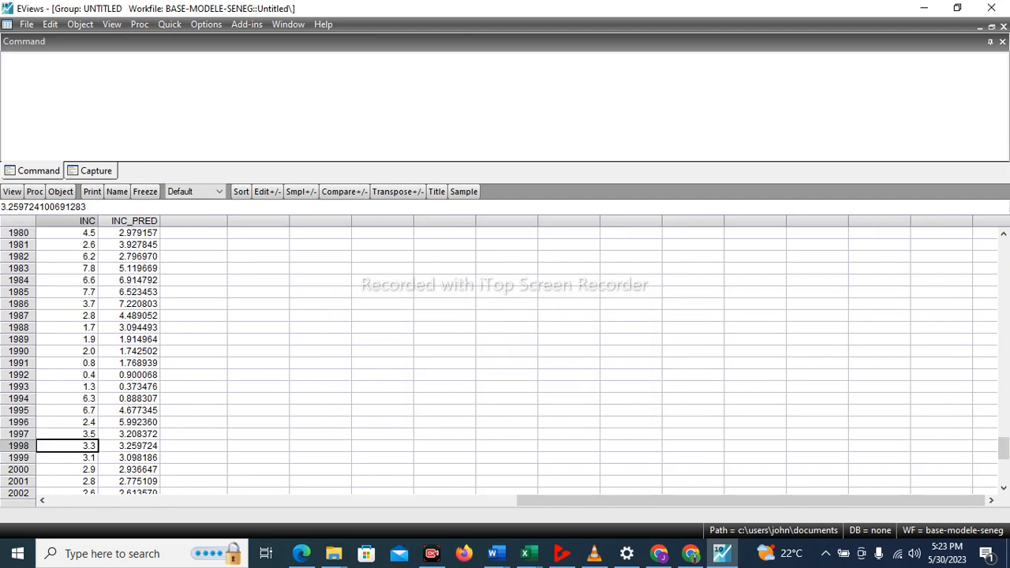
Tile the windows, maximize the workfile and open ip and ip_pred as a group, deleting the untitled group of INC and INC_PRED.
click(288, 24)
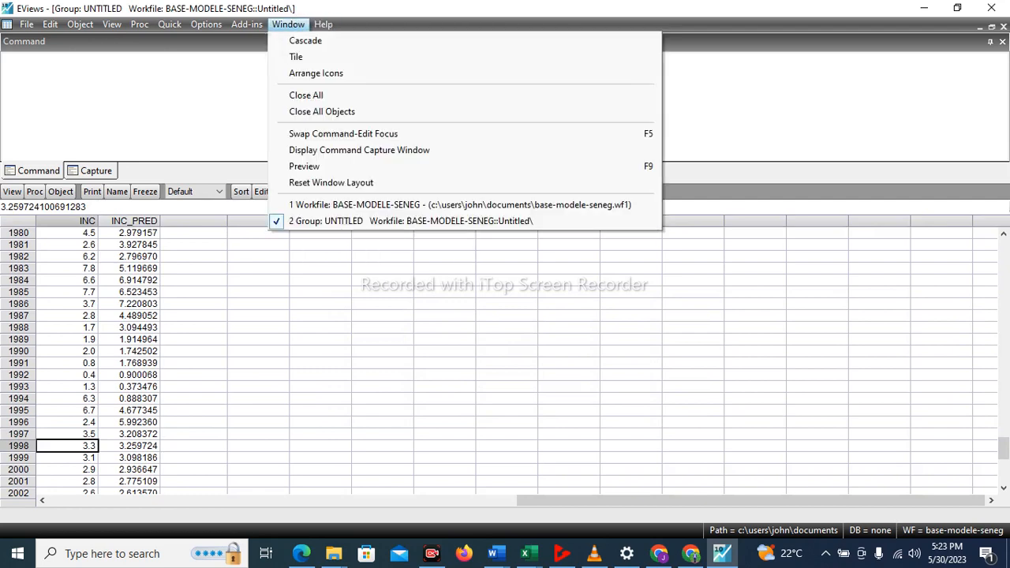
click(296, 57)
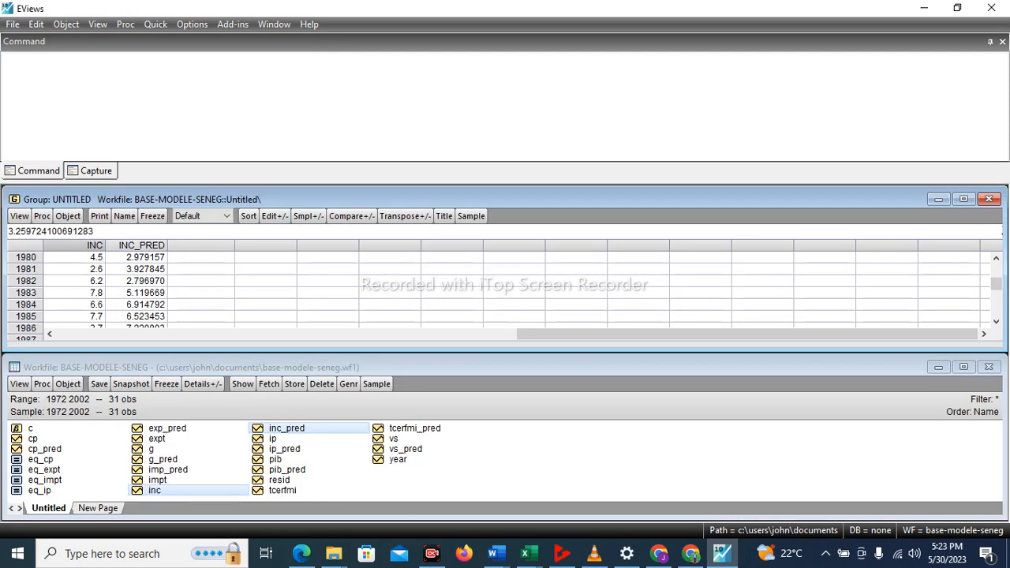
click(963, 367)
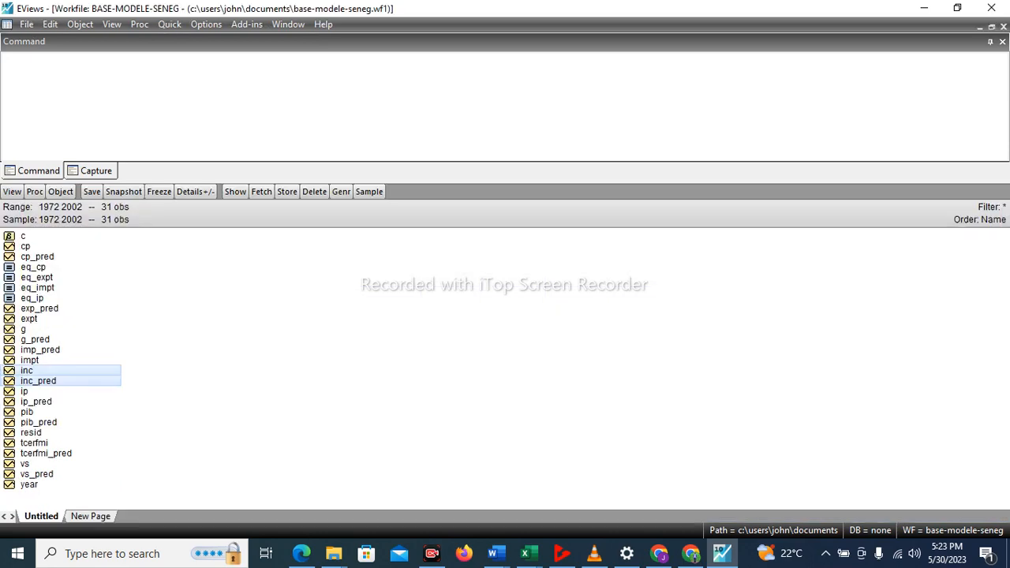
click(25, 391)
ctrl+click(36, 402)
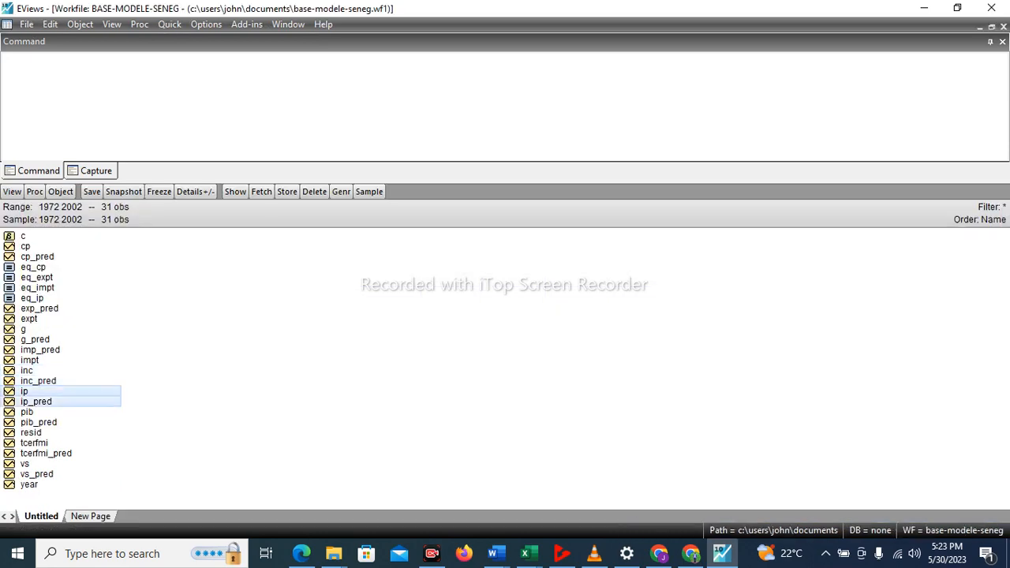
ctrl+right_click(37, 401)
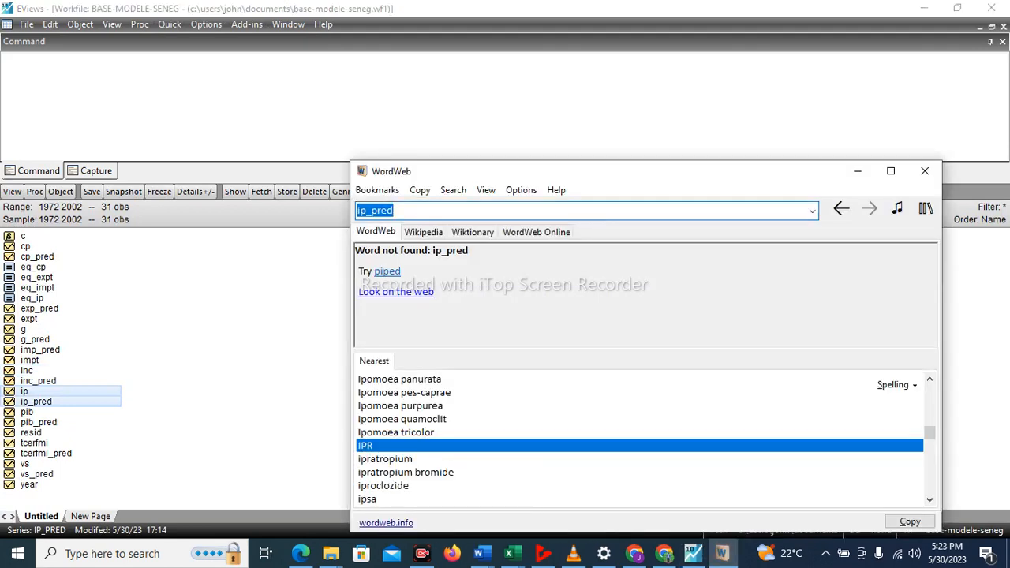
click(924, 170)
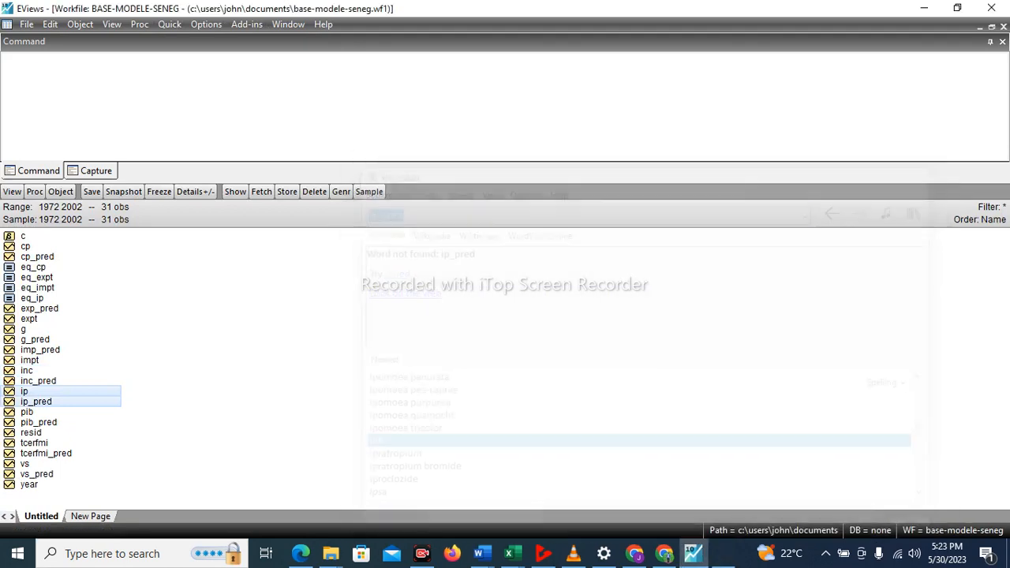
right_click(95, 393)
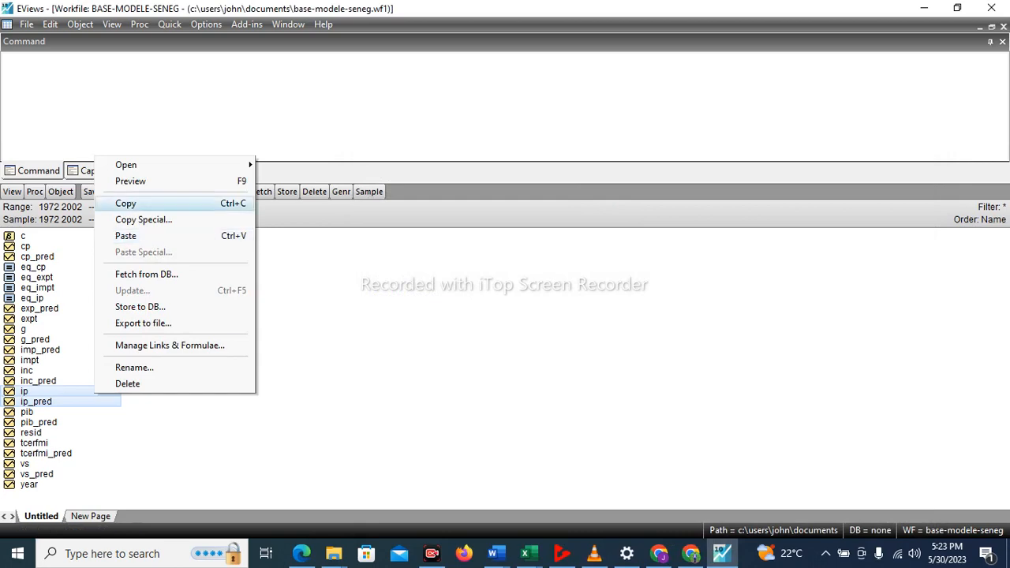
mouse_move(129, 164)
click(292, 162)
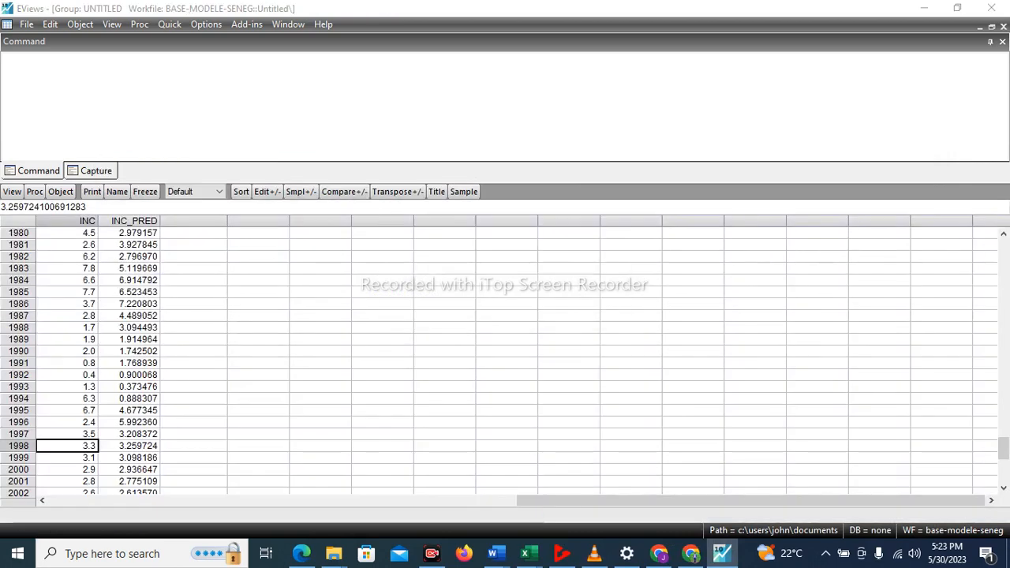
click(1002, 27)
click(470, 303)
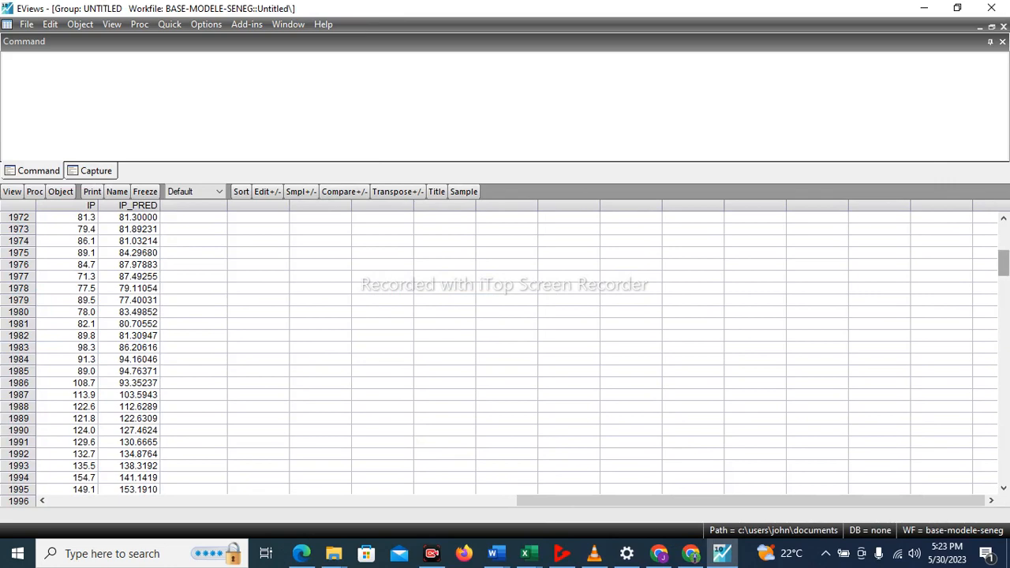
Copy the 1997 to 2002 values of IP_PRED as text using highest precision, without header information.
scroll(505, 347, down, 3)
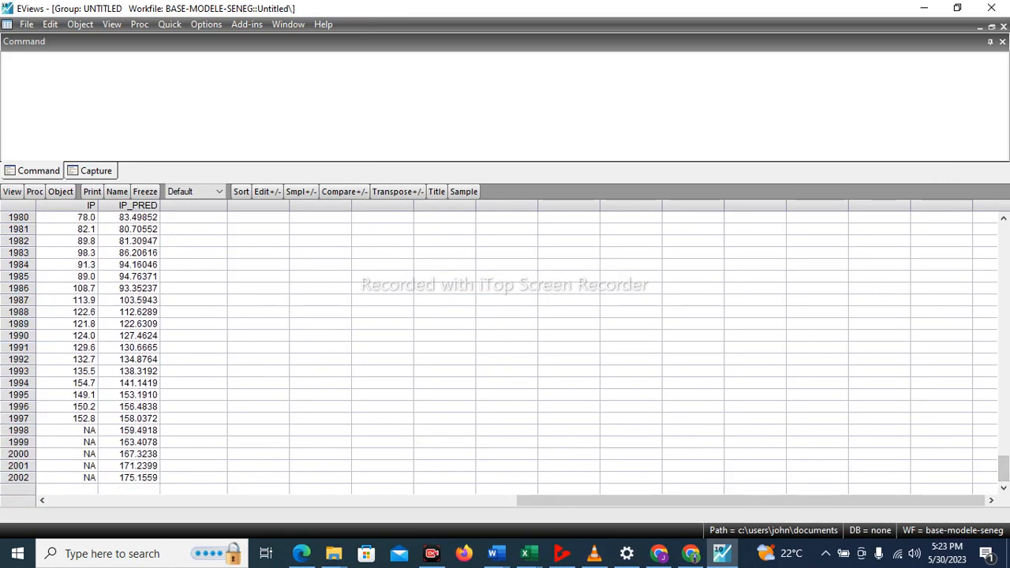
click(129, 419)
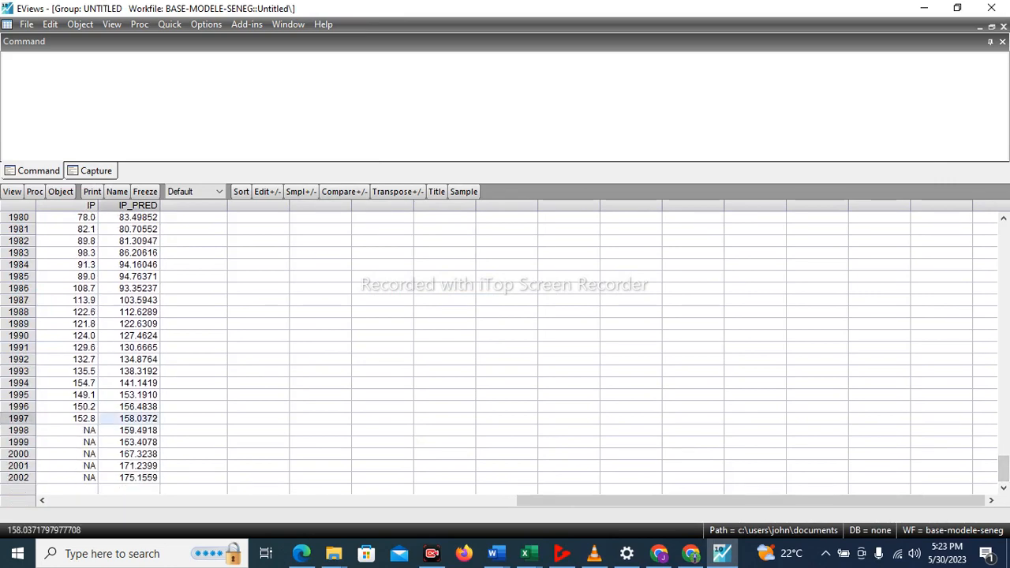
key(shift+Down)
key(shift+Down)
key(shift+Down)
key(shift+Down)
key(shift+Down)
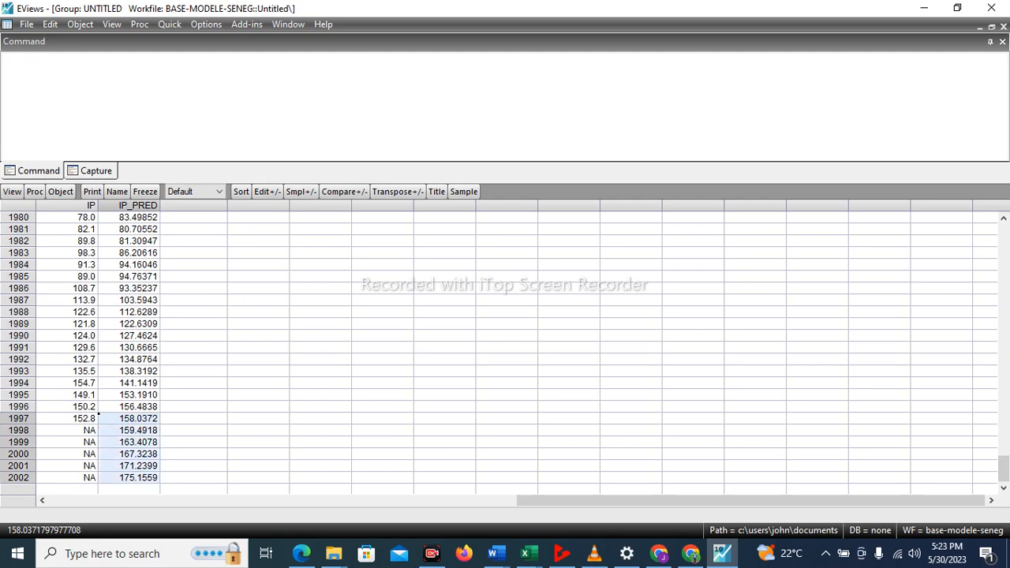
right_click(145, 472)
click(163, 196)
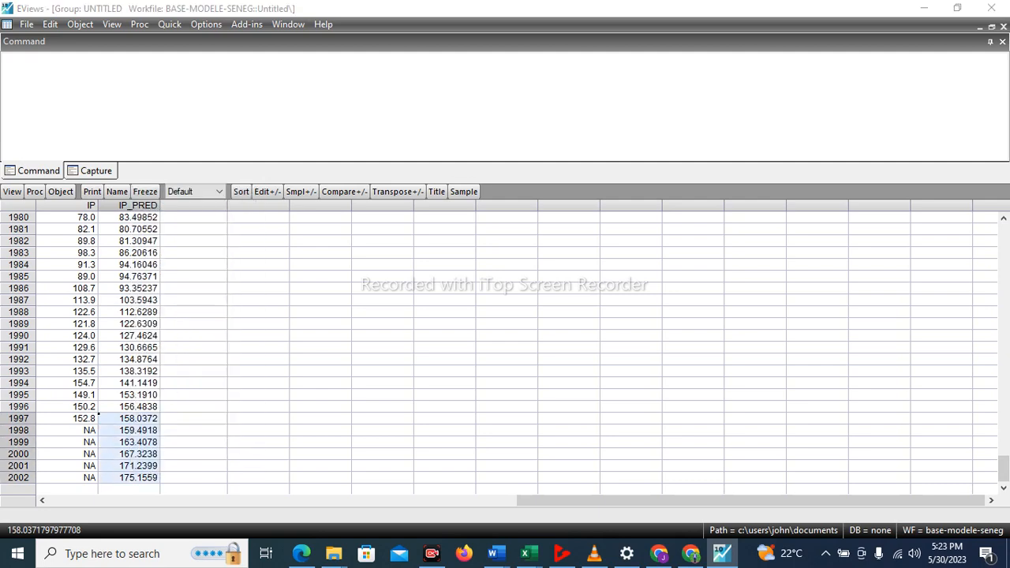
click(470, 319)
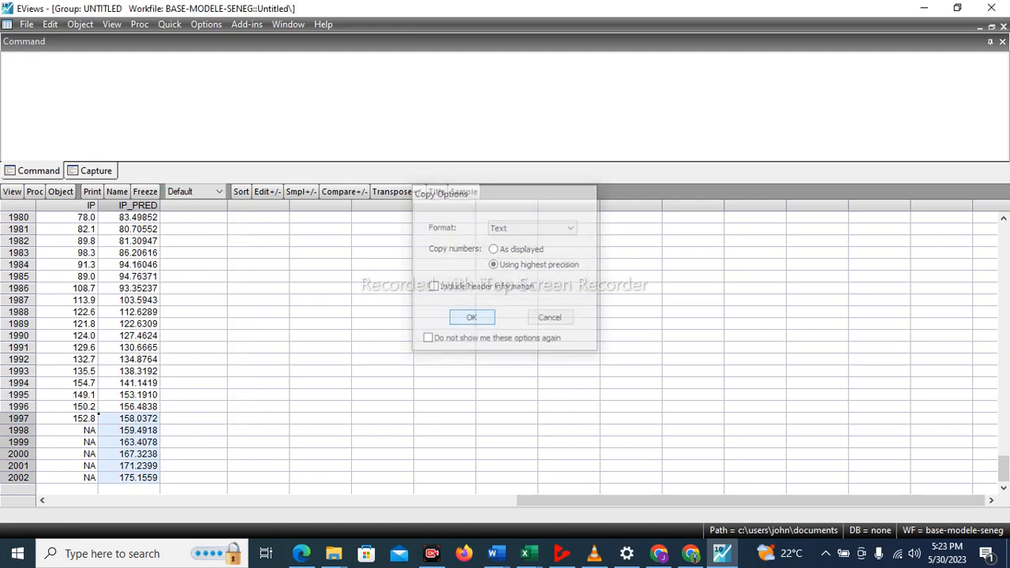
Paste the copied forecasts into IP starting at 1998, agreeing to switch the group to edit mode.
click(82, 431)
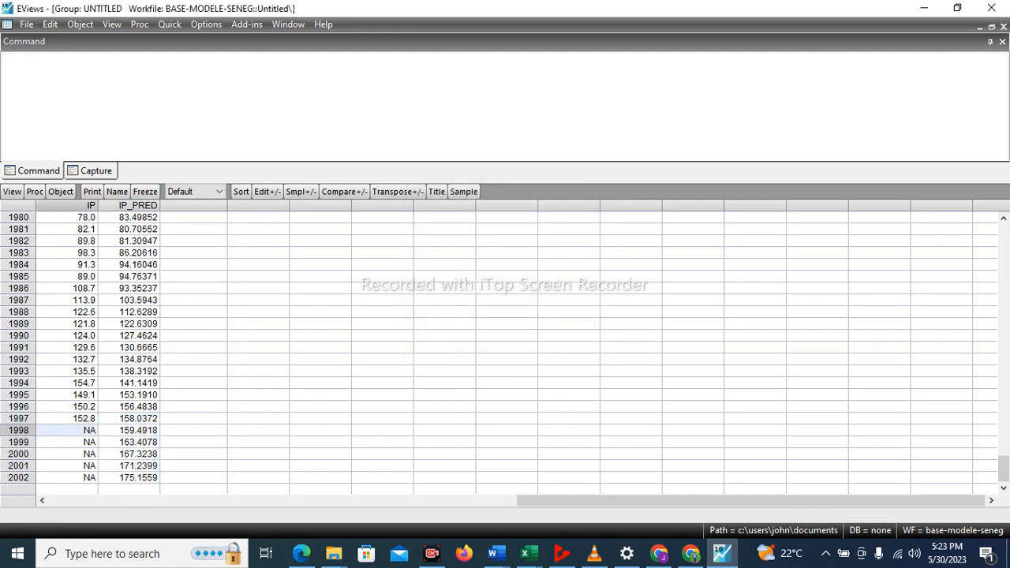
key(ctrl+v)
key(Return)
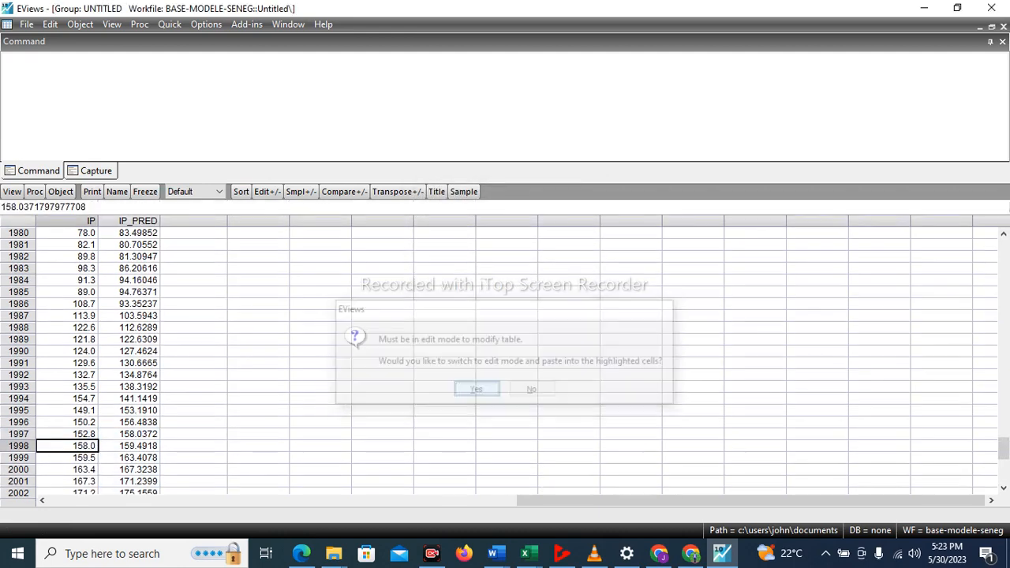
scroll(473, 355, down, 1)
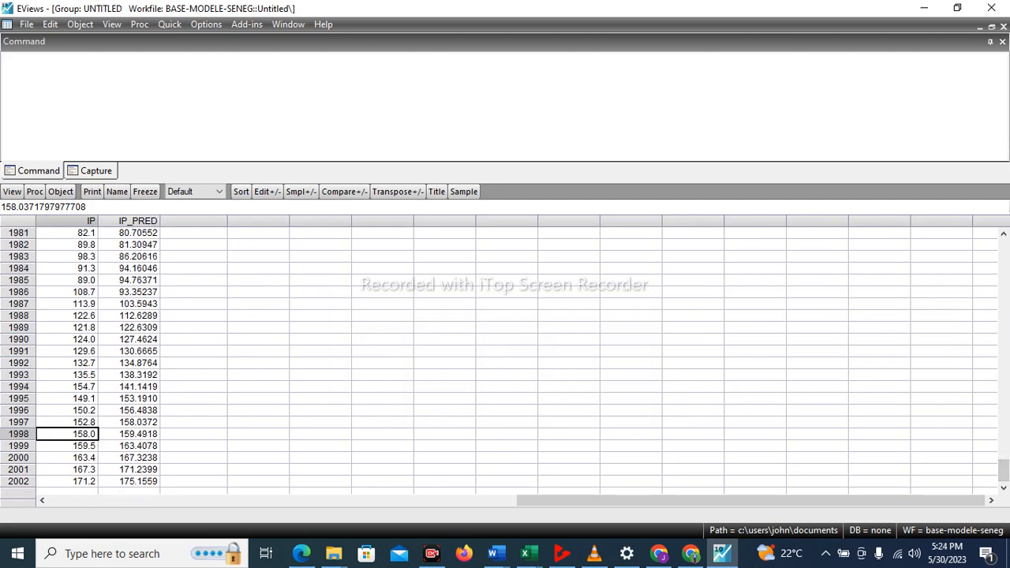
Tile the windows, maximize the workfile and open pib and pib_pred as a group, deleting the untitled group of IP and IP_PRED.
click(288, 25)
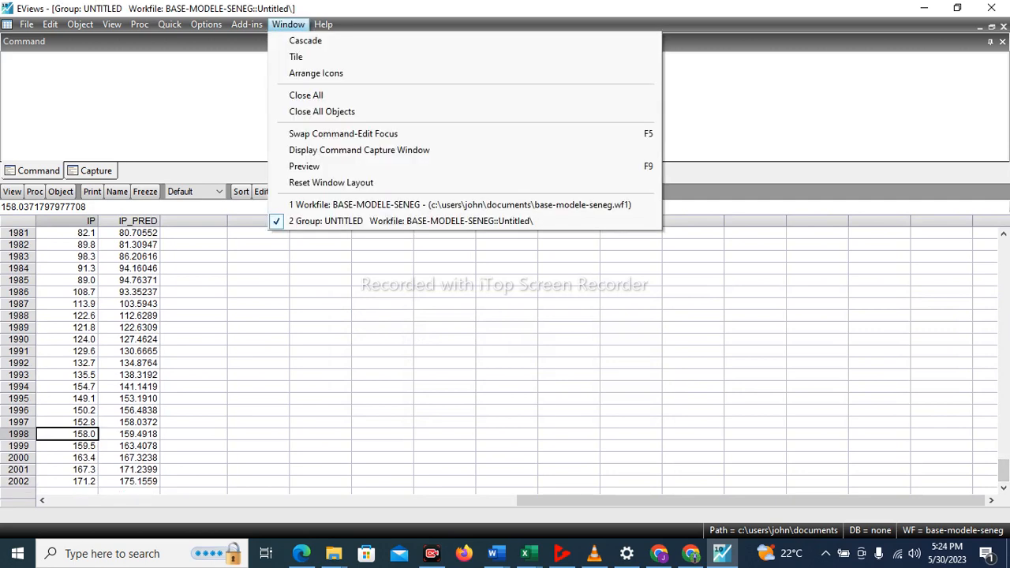
click(296, 57)
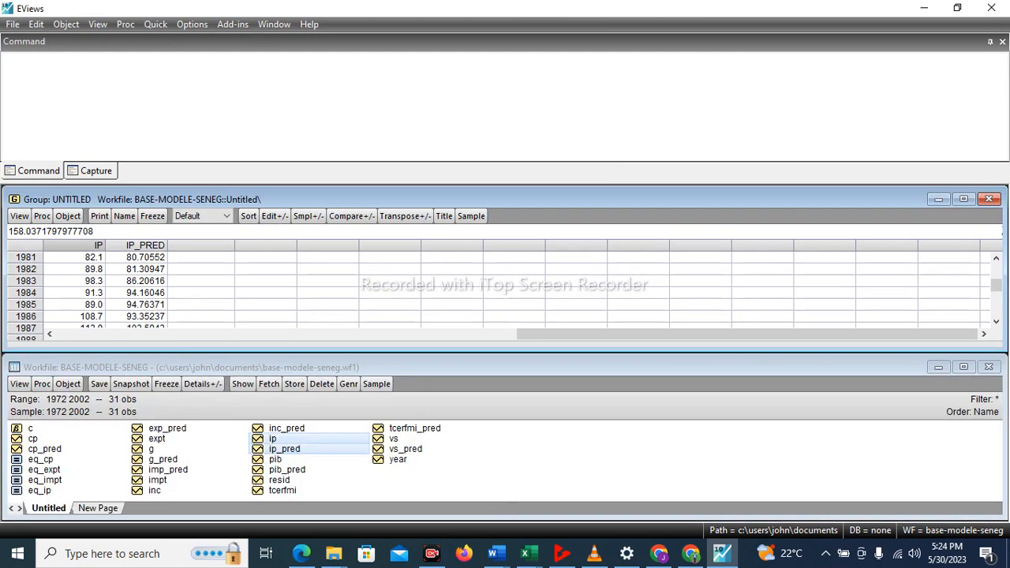
click(963, 367)
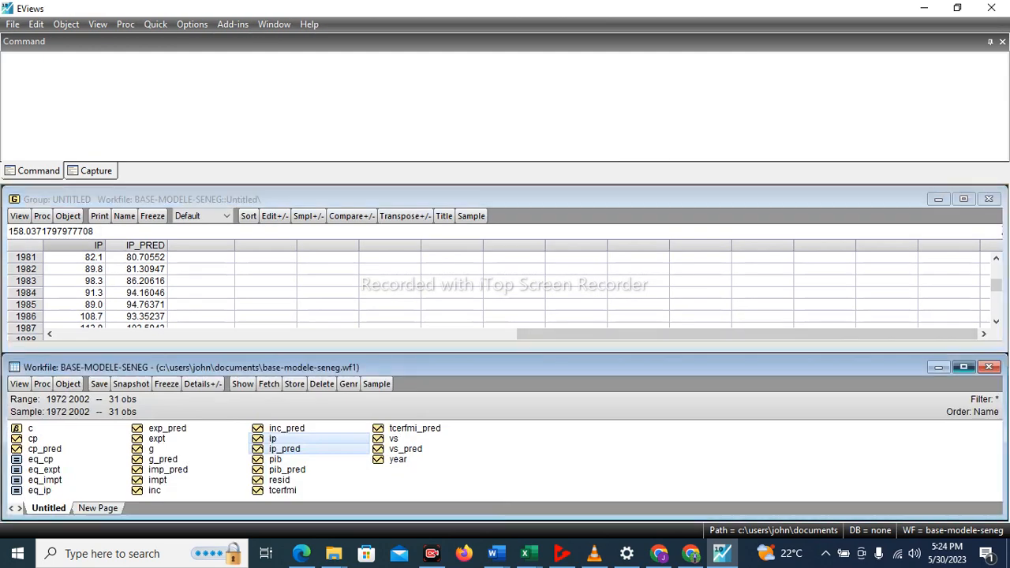
click(27, 411)
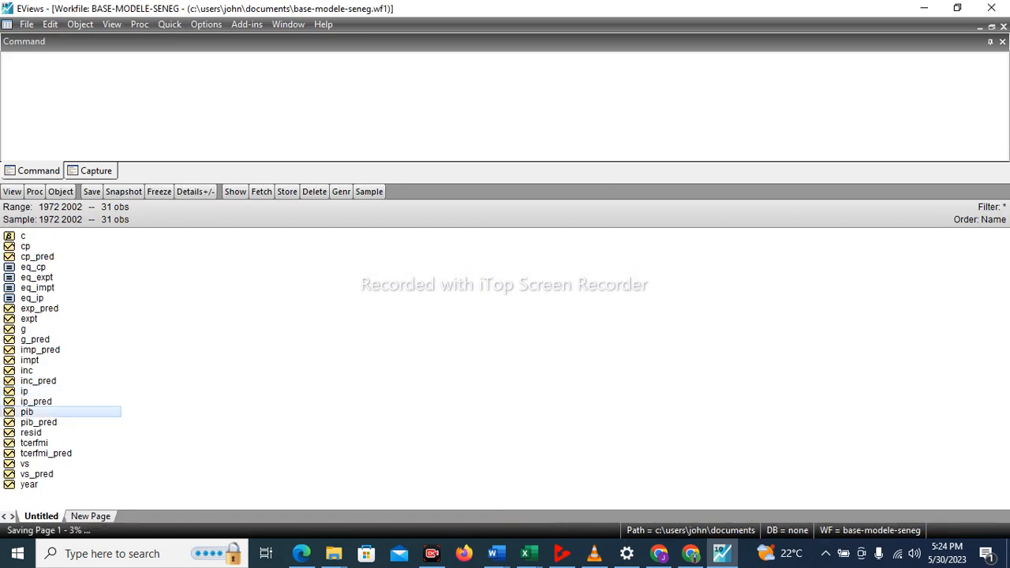
ctrl+click(37, 422)
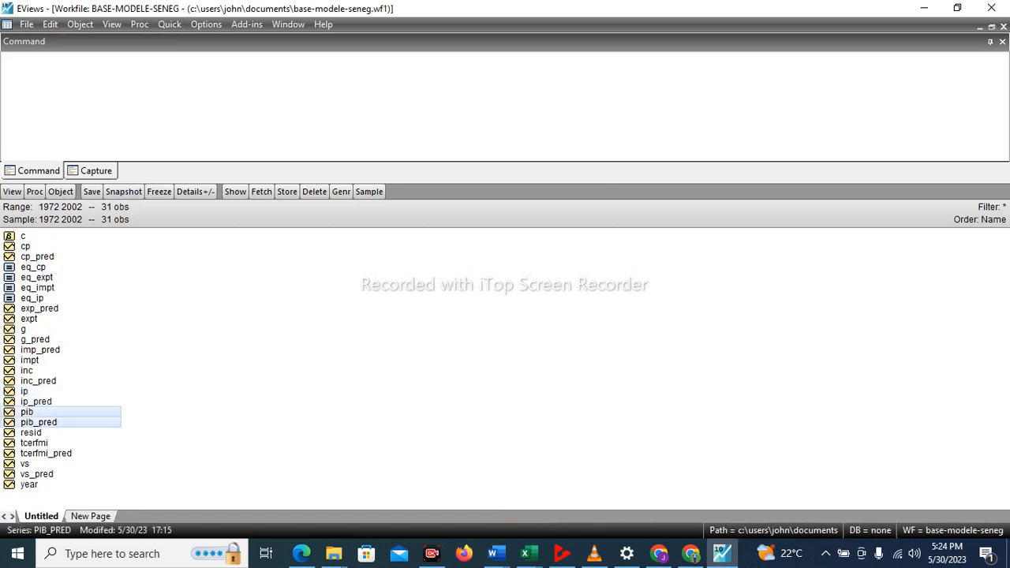
right_click(34, 422)
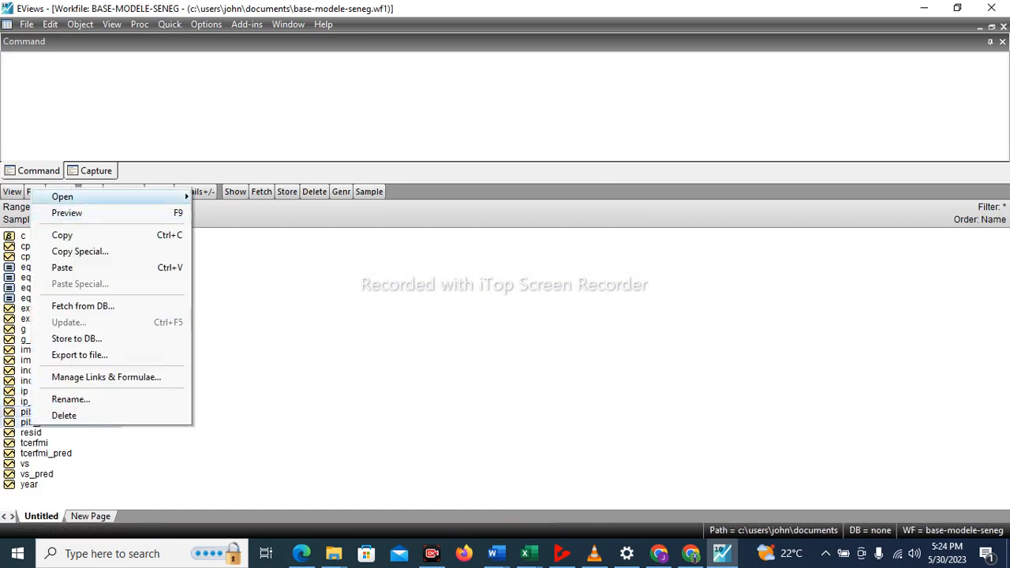
mouse_move(63, 196)
click(231, 196)
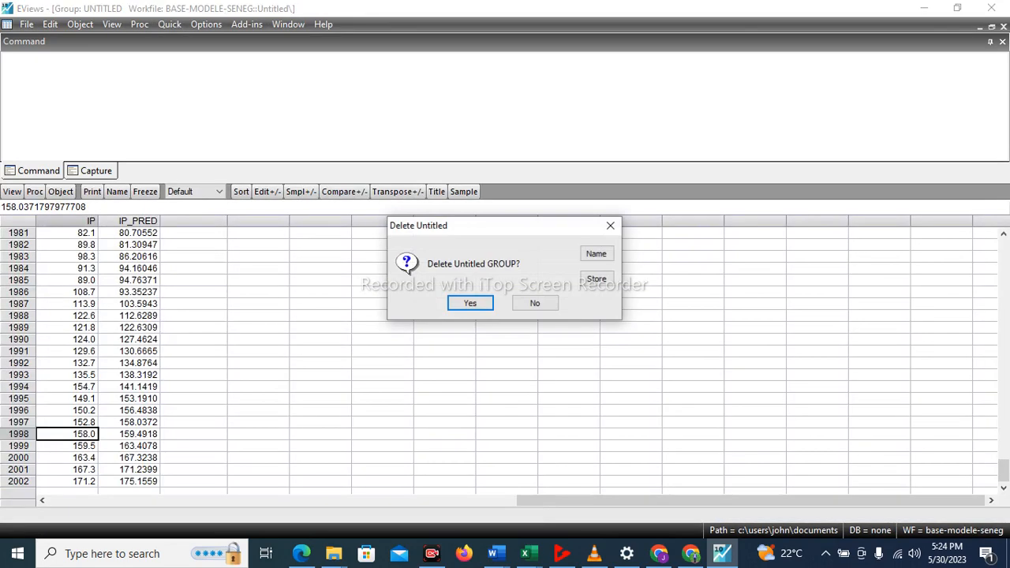
key(Return)
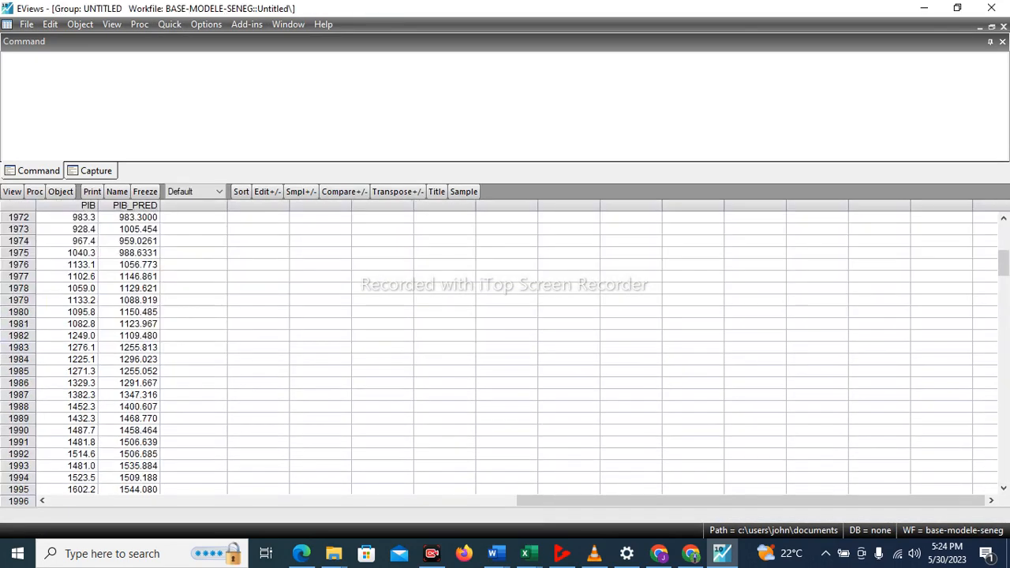
Copy the 1998 to 2002 values of PIB_PRED as text using highest precision, without header information.
drag(1003, 264, 1003, 472)
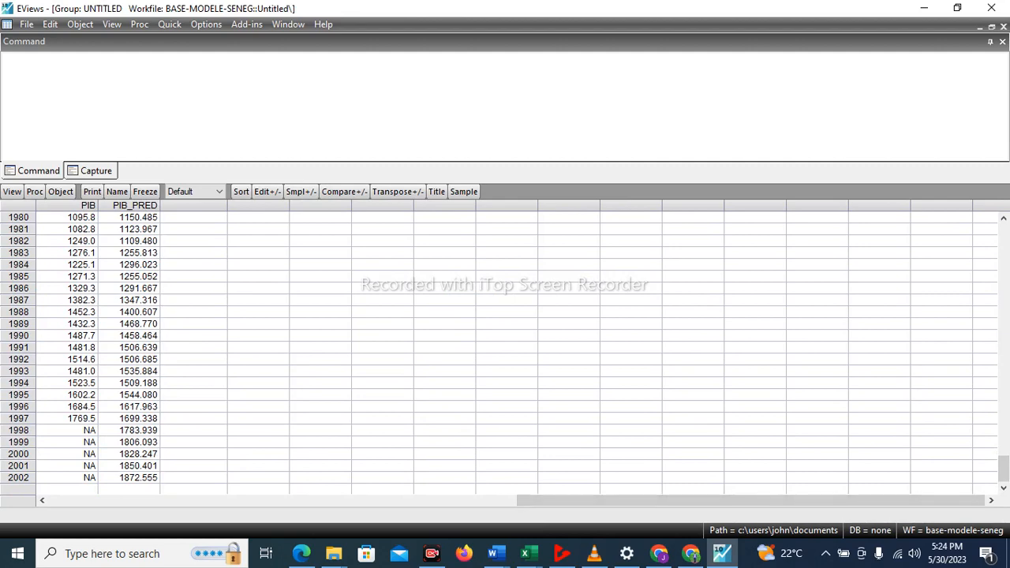
click(130, 430)
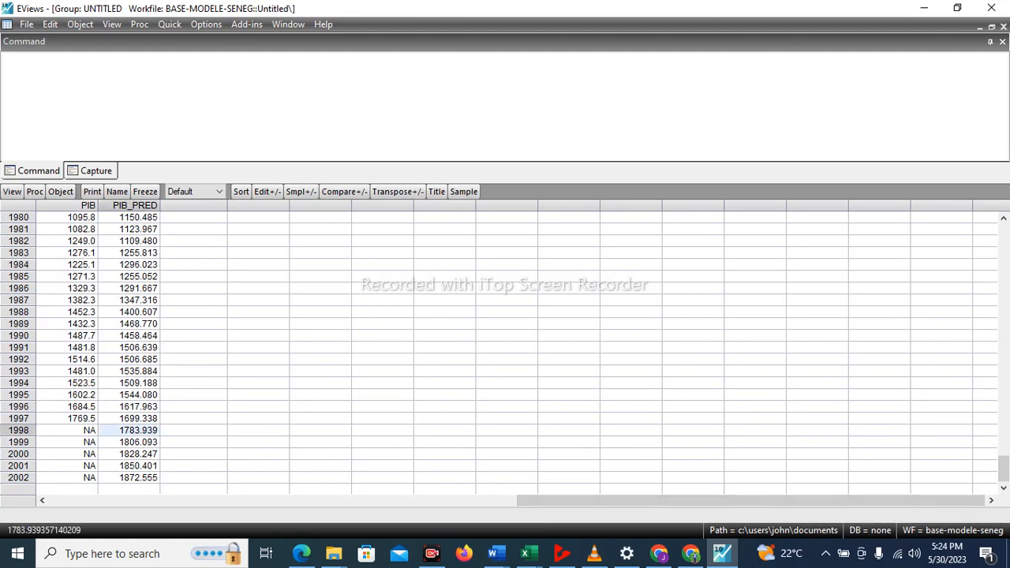
drag(130, 431, 142, 477)
right_click(141, 478)
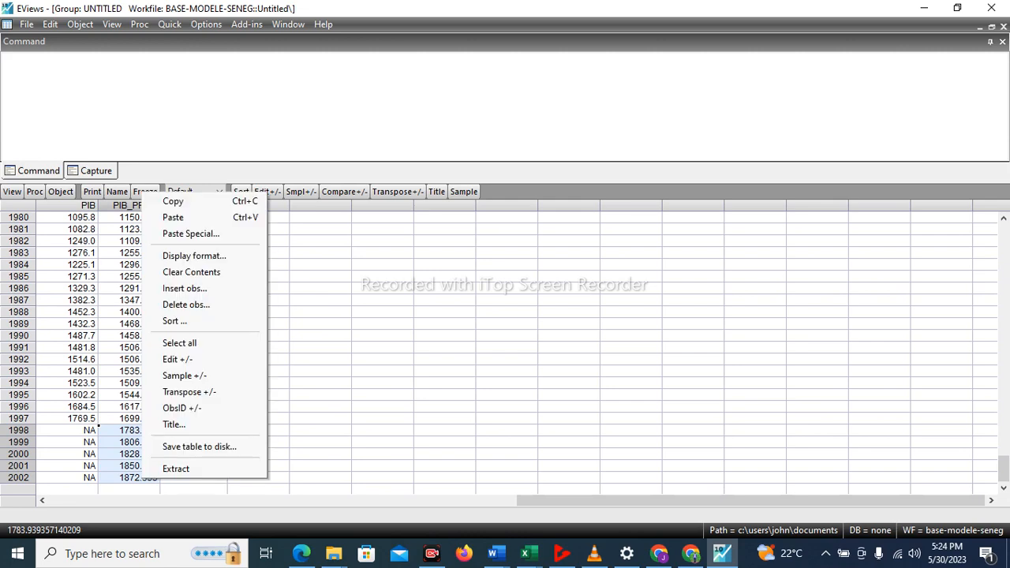
click(181, 202)
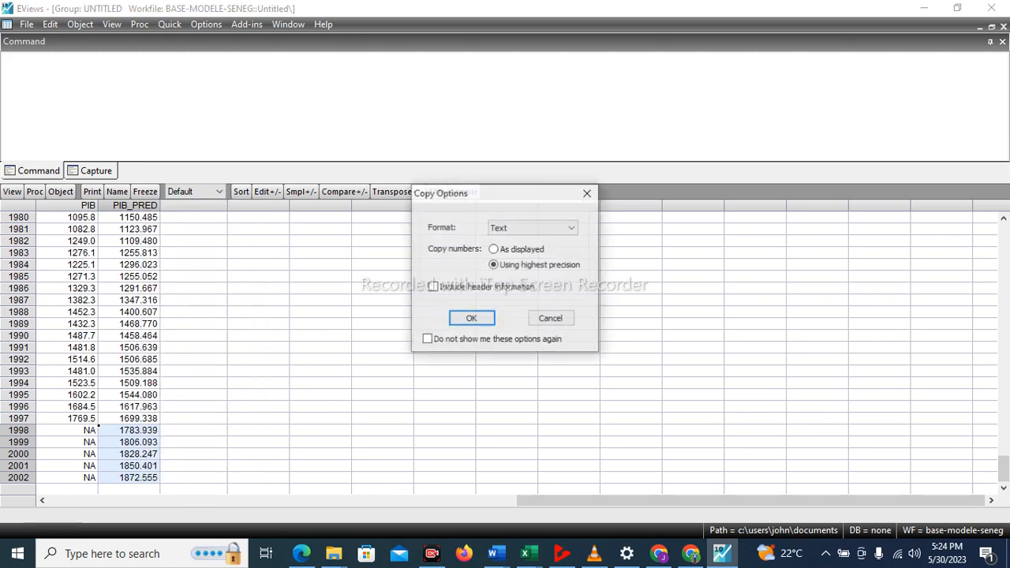
click(472, 319)
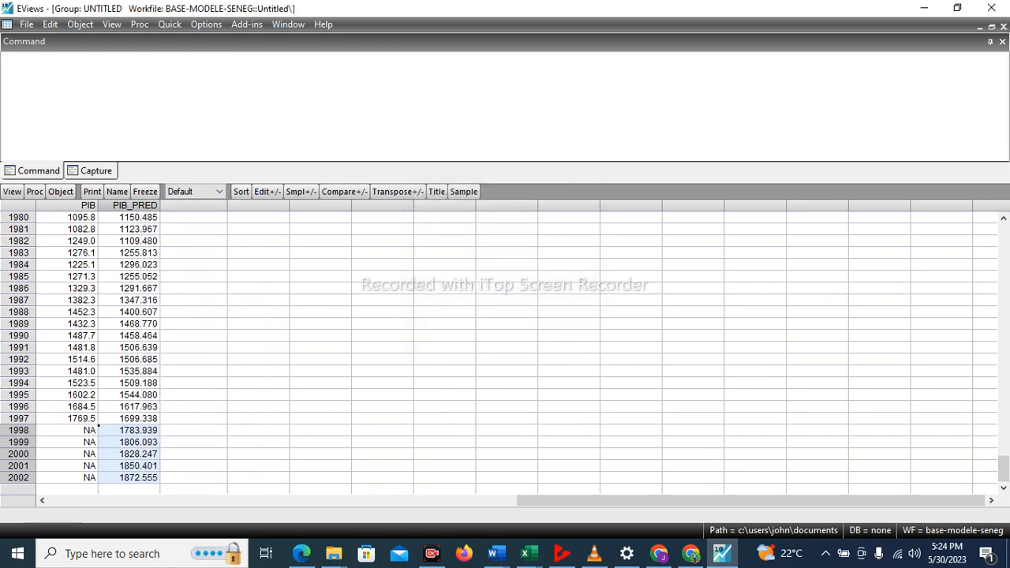
Paste the copied forecasts into PIB for 1998 to 2002, agreeing to switch the group to edit mode.
click(82, 431)
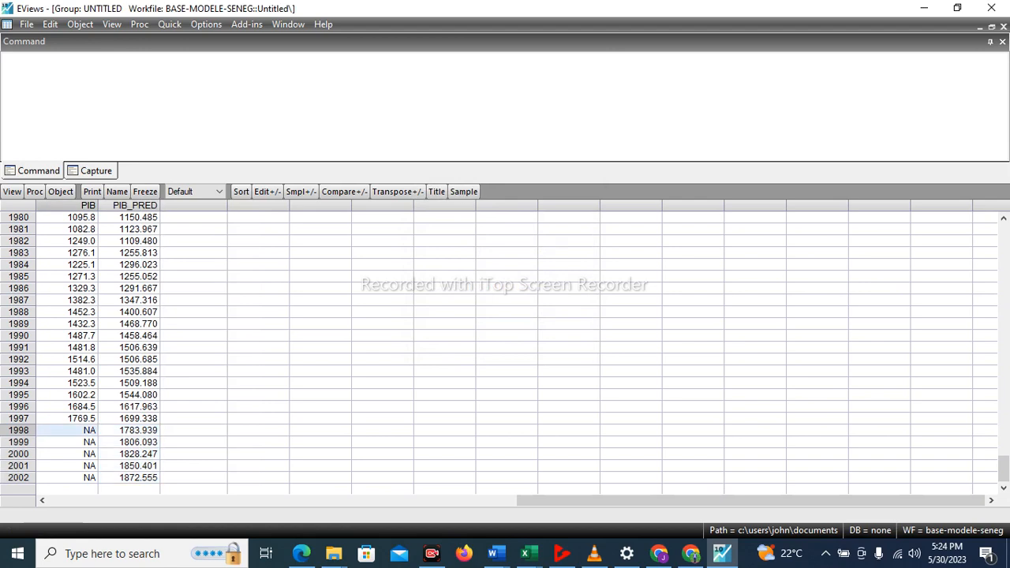
key(ctrl+v)
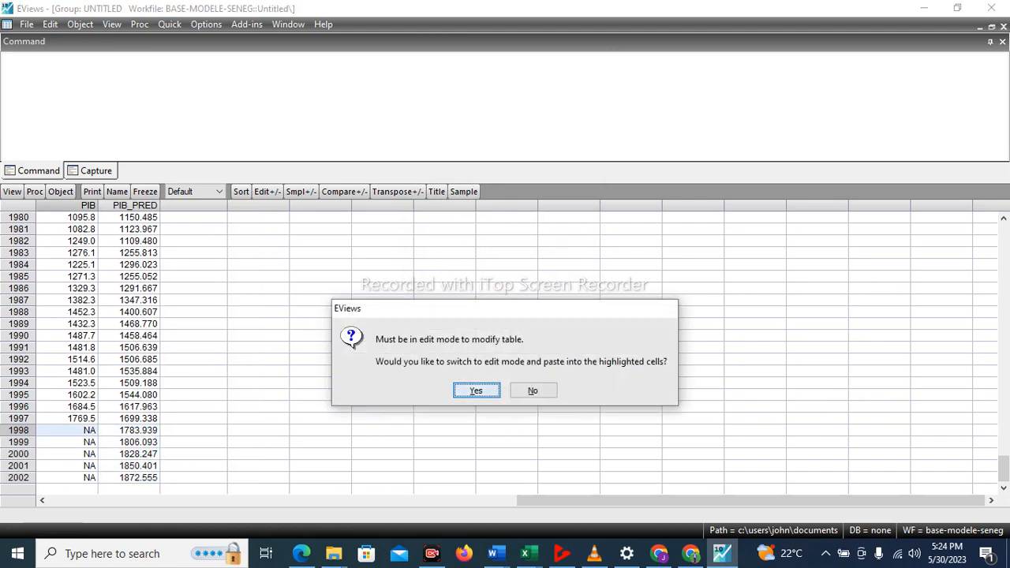
key(Return)
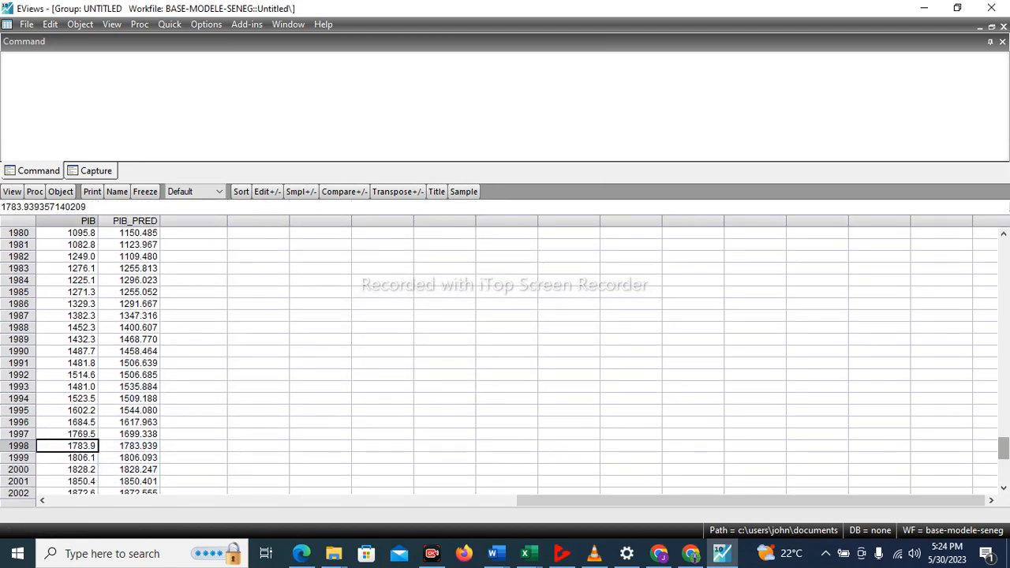
scroll(504, 355, down, 1)
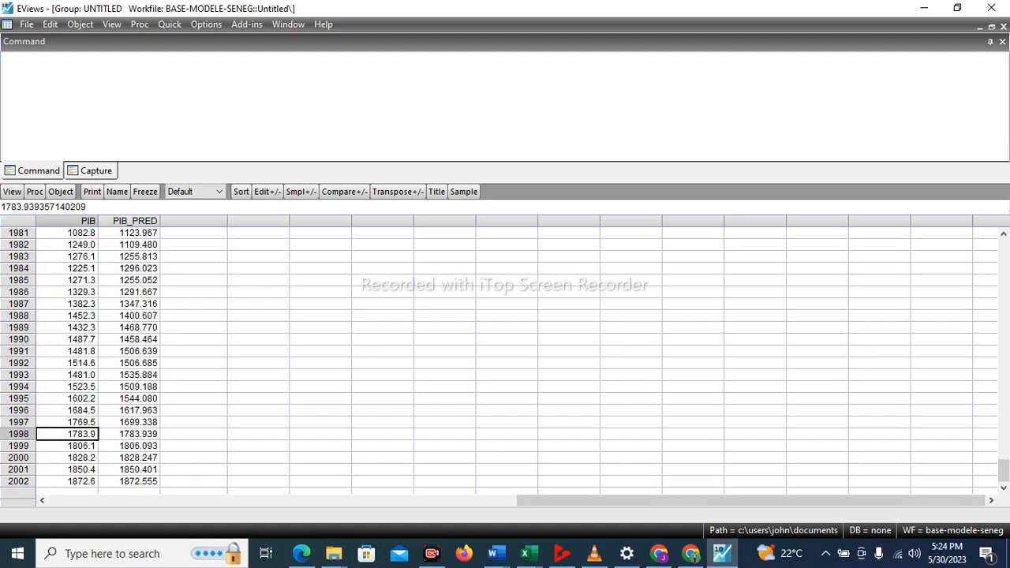
Tile the windows, delete the untitled group of PIB and PIB_PRED, and maximize the workfile.
click(288, 25)
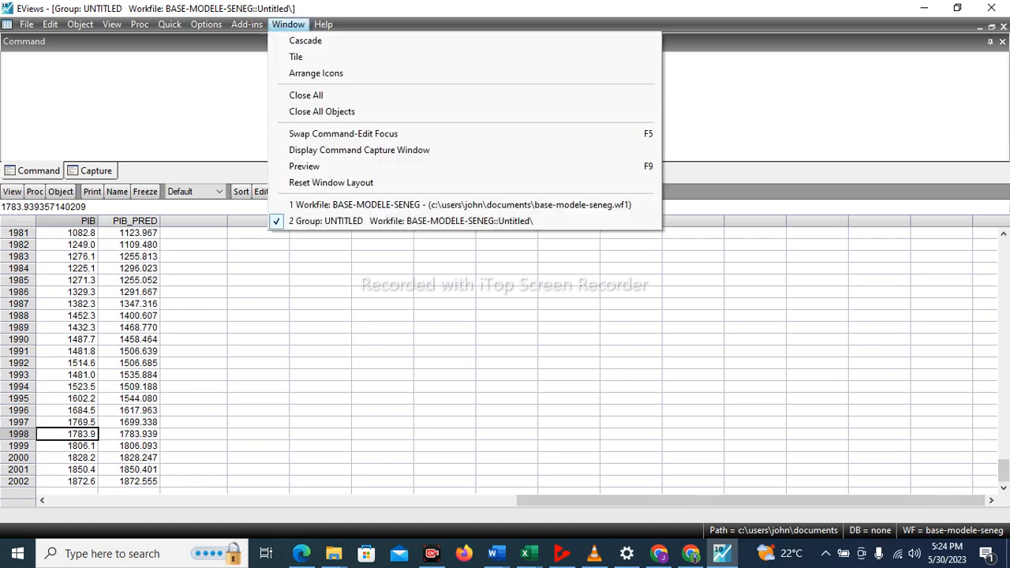
click(296, 57)
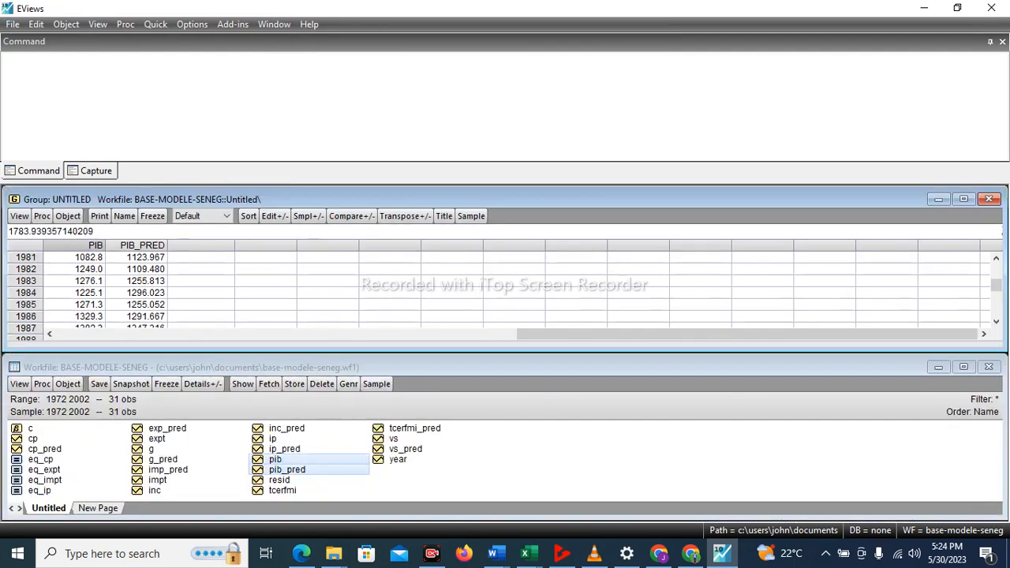
click(988, 198)
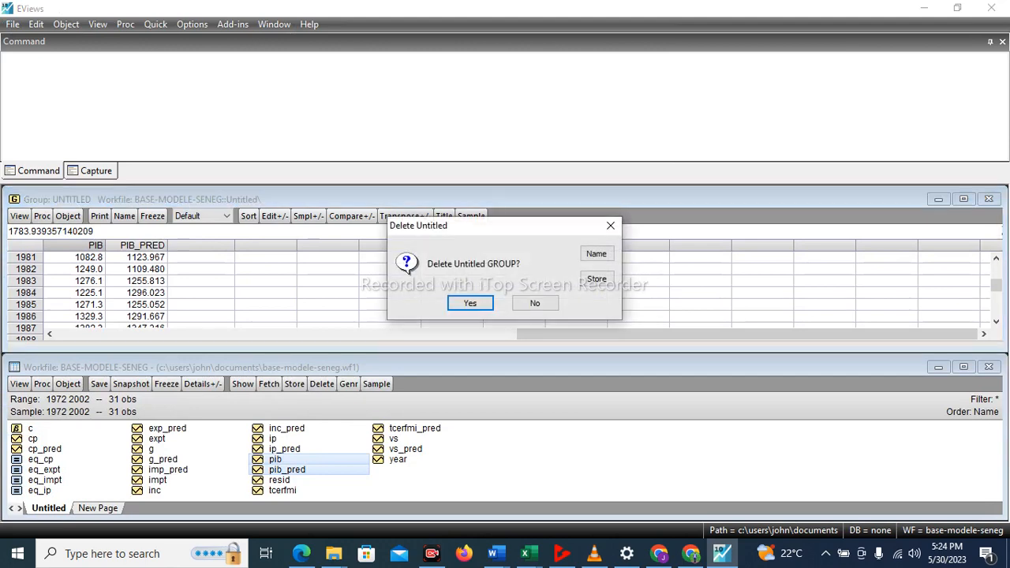
key(Return)
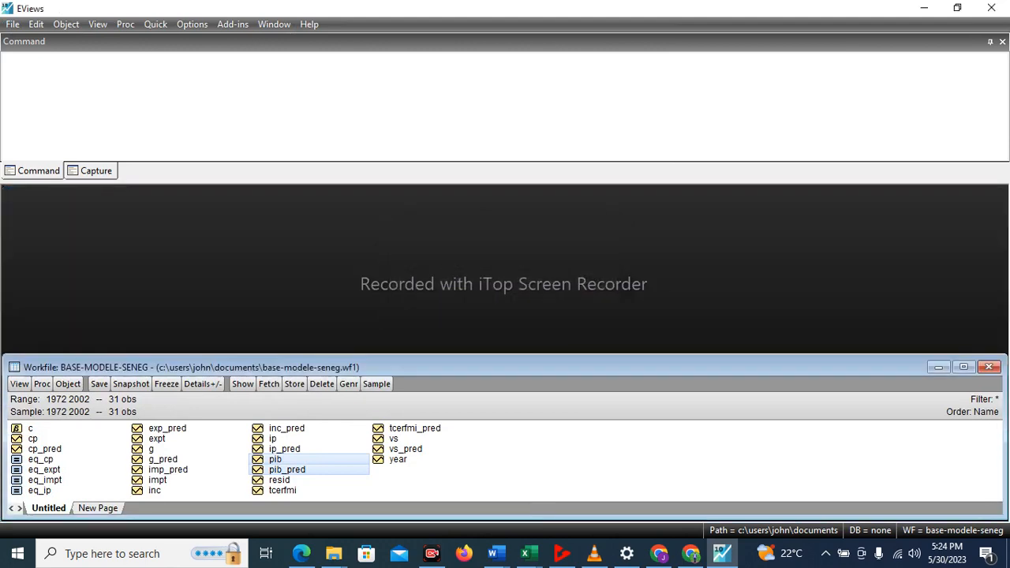
click(963, 367)
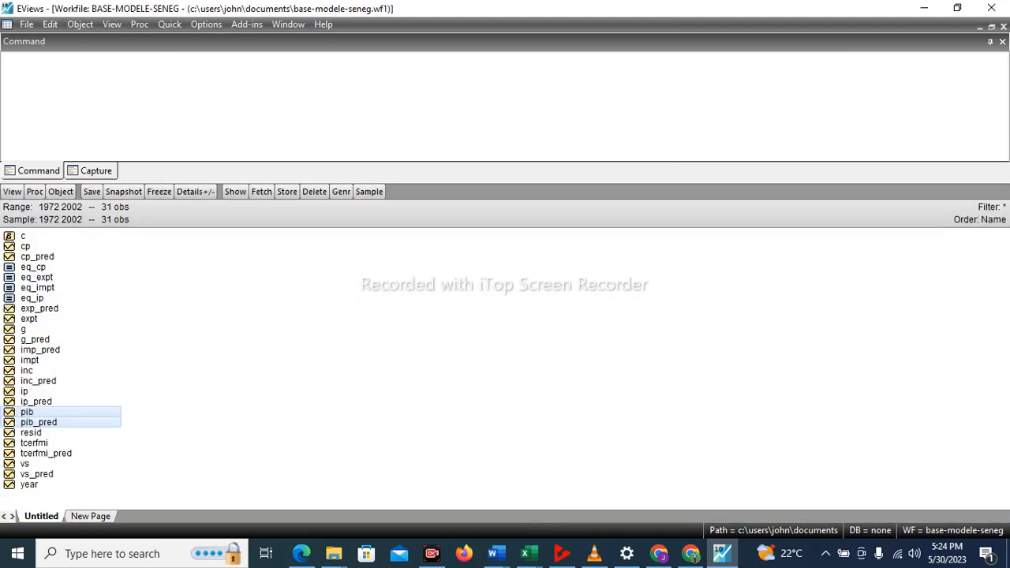
Open the tcerfmi and tcerfmi_pred series together as a group.
click(34, 442)
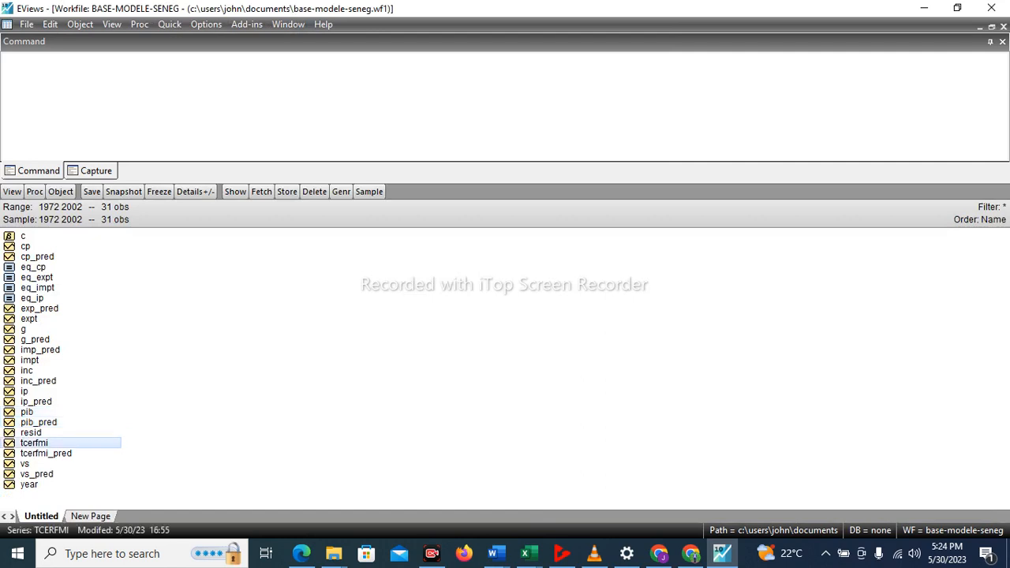
ctrl+click(46, 453)
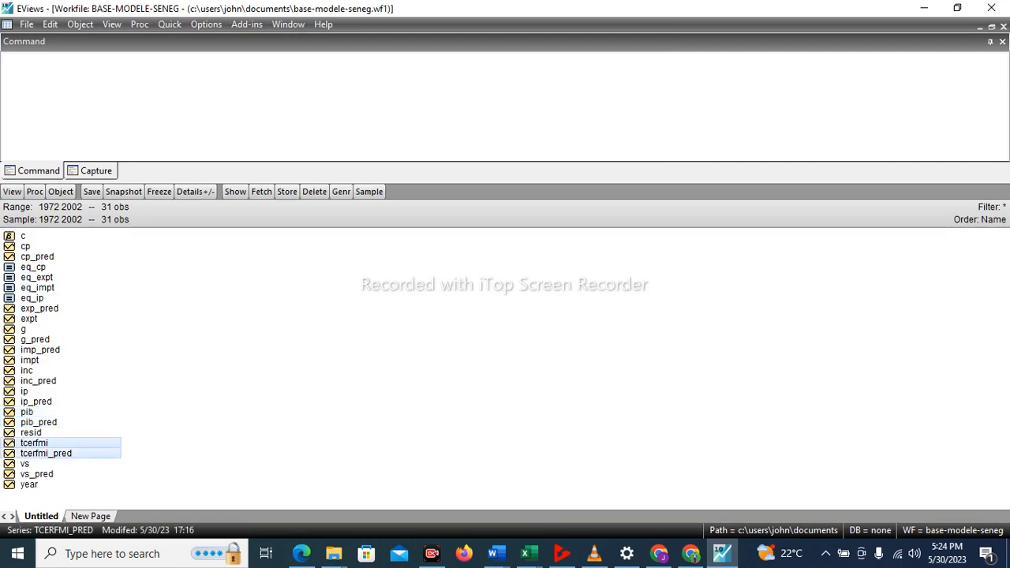
right_click(46, 451)
mouse_move(119, 223)
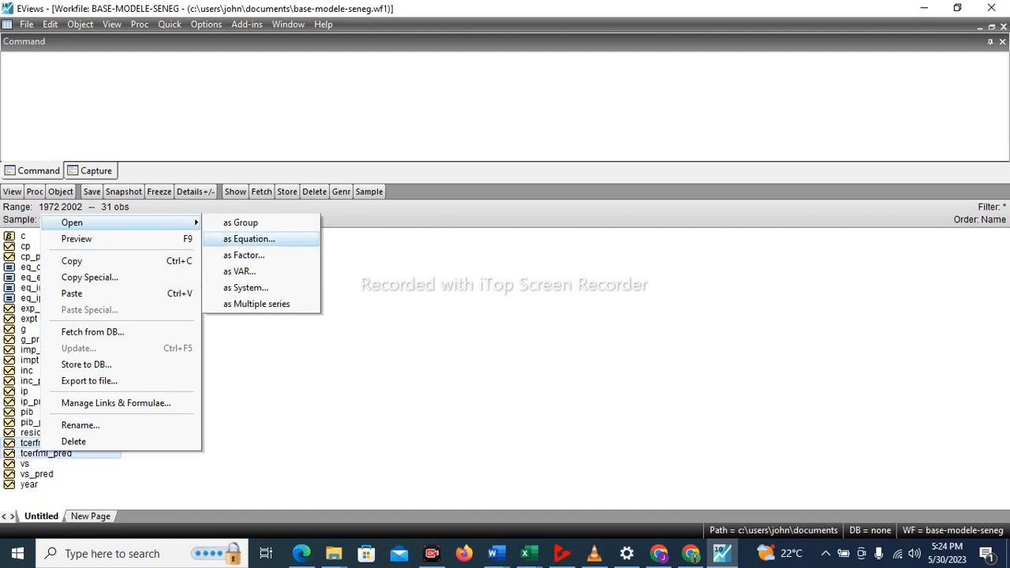
click(240, 222)
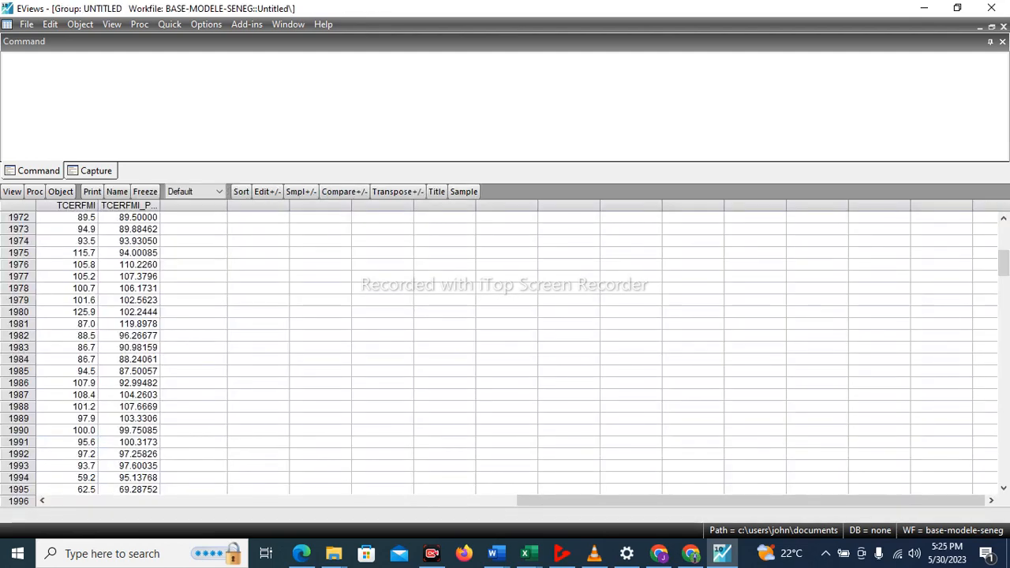
Copy the 1998 to 2002 values of TCERFMI_PRED.
drag(1003, 263, 1003, 466)
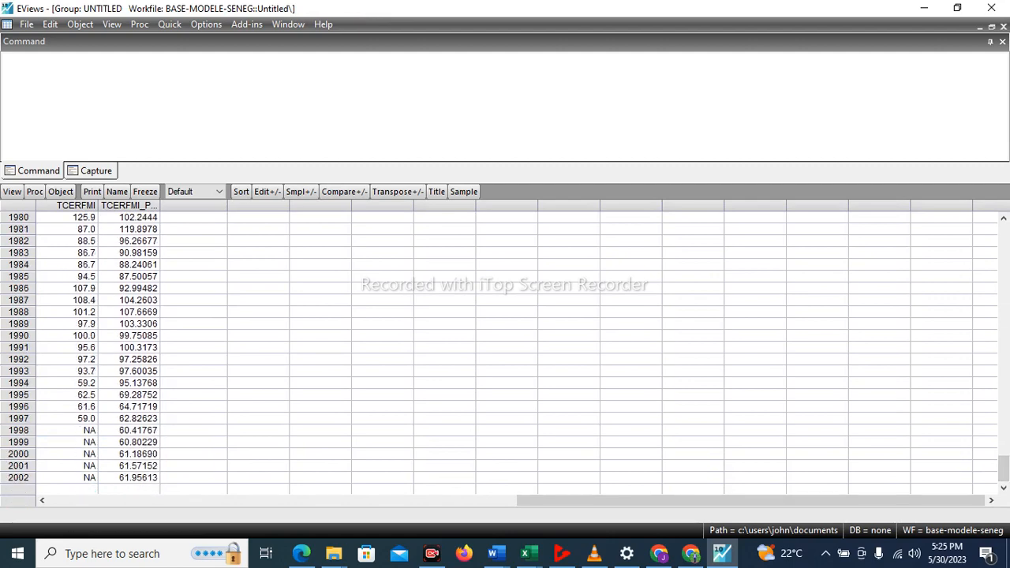
click(129, 431)
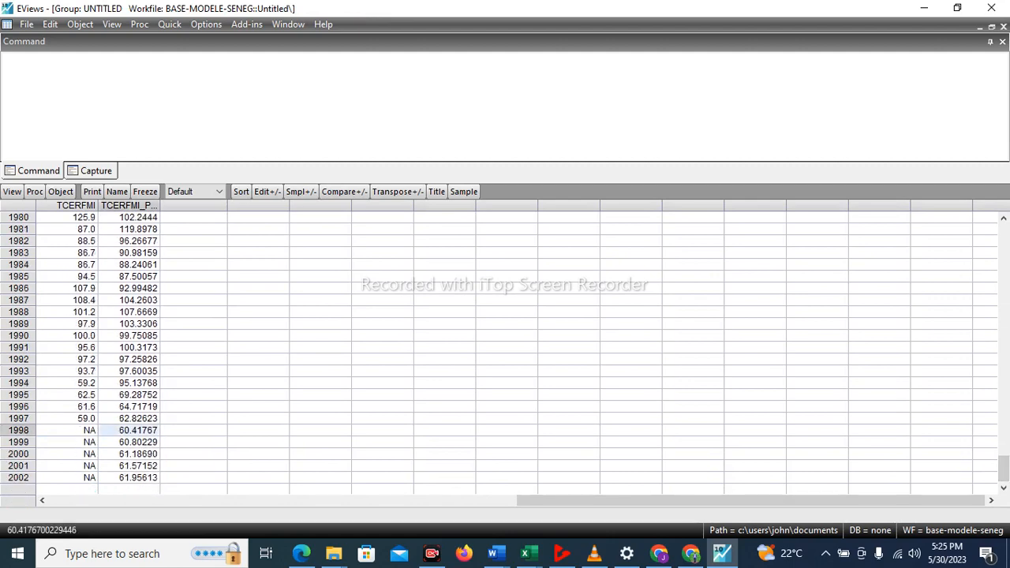
drag(129, 430, 129, 478)
right_click(128, 476)
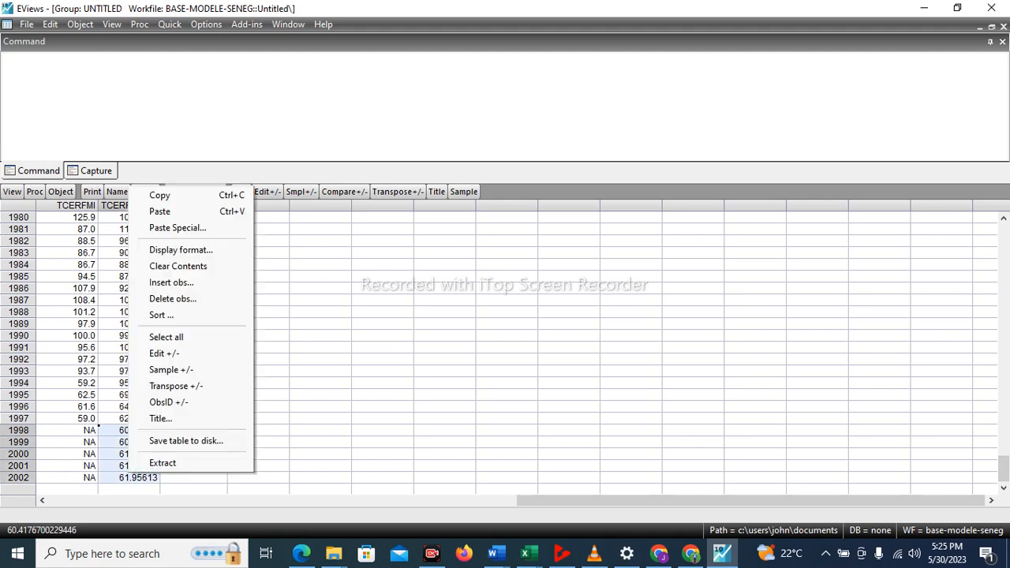
click(157, 194)
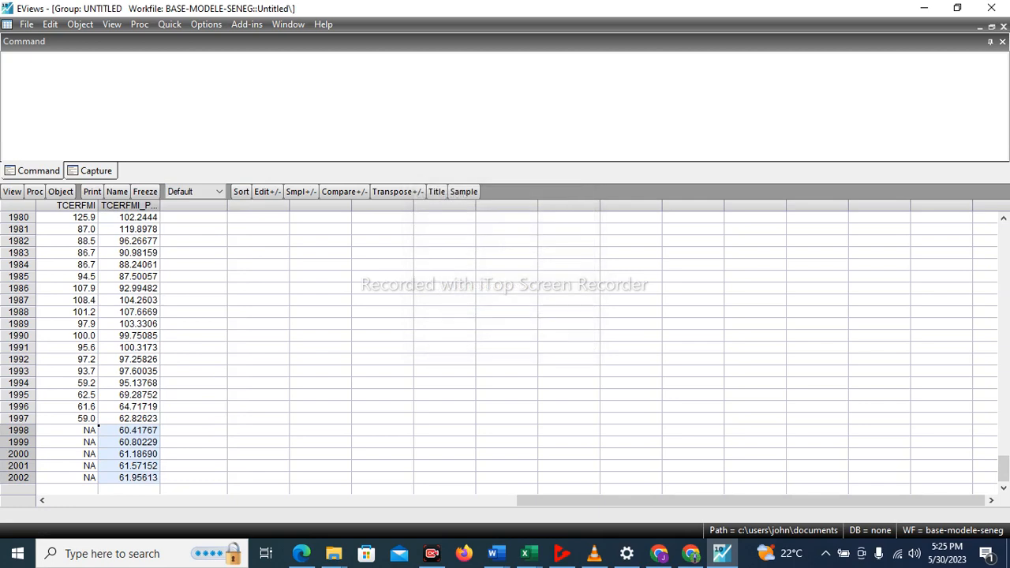
Paste the copied forecasts into TCERFMI for 1998 to 2002, agreeing to switch the group to edit mode.
click(68, 431)
key(ctrl+v)
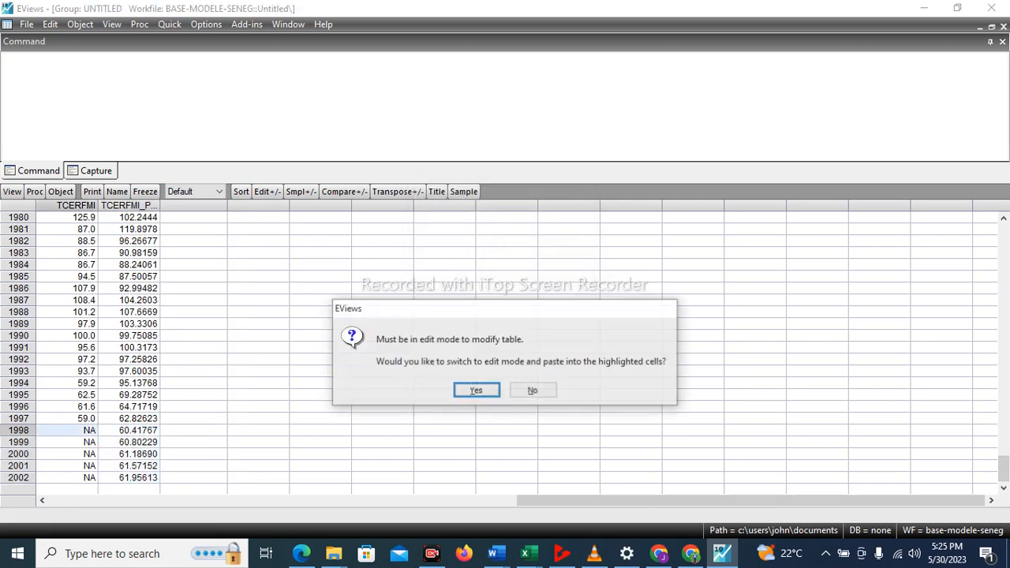
key(Return)
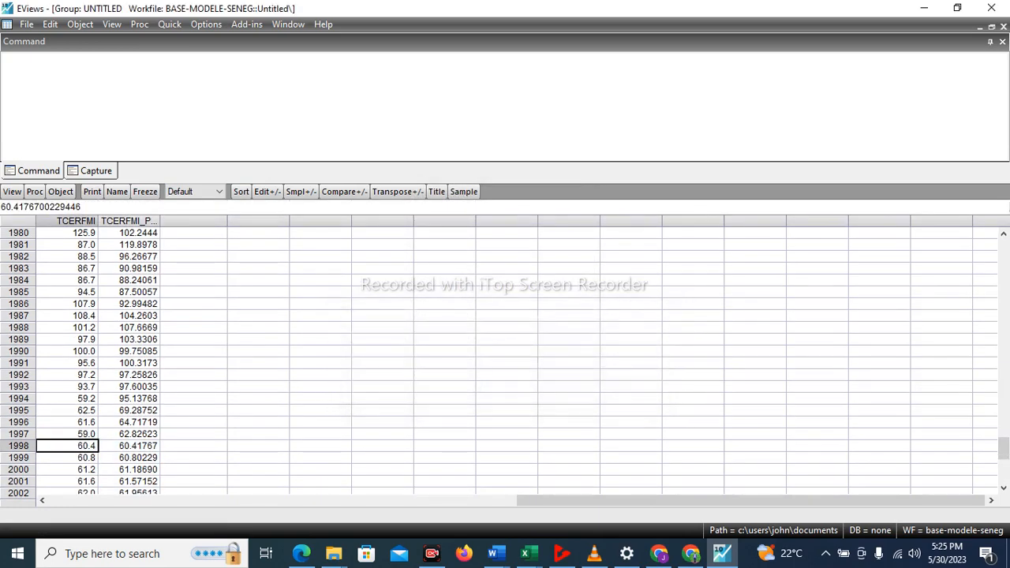
drag(1003, 448, 1003, 473)
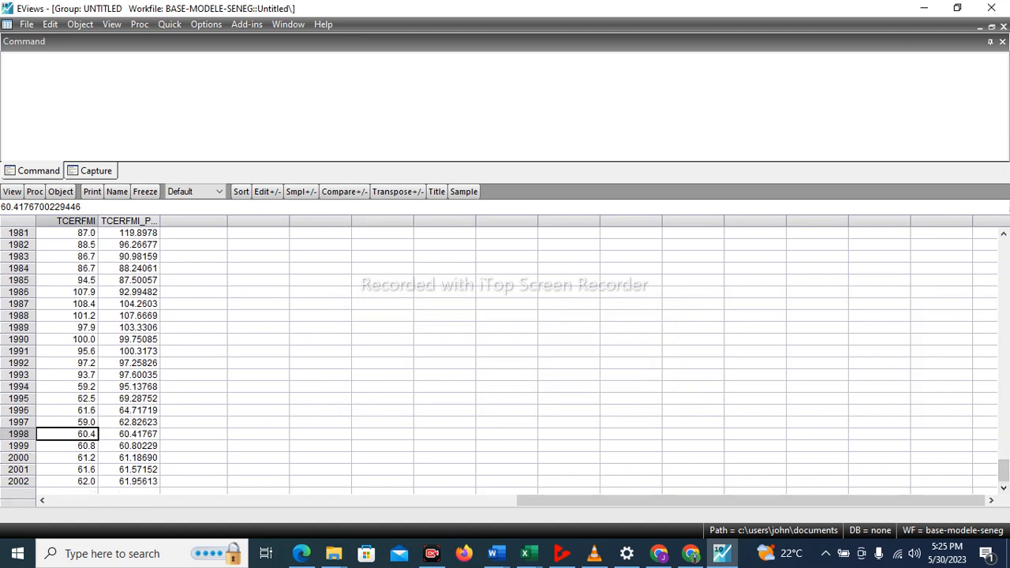
Tile the windows, maximize the workfile and open vs and vs_pred as a group, deleting the untitled group of TCERFMI and its forecast.
click(288, 23)
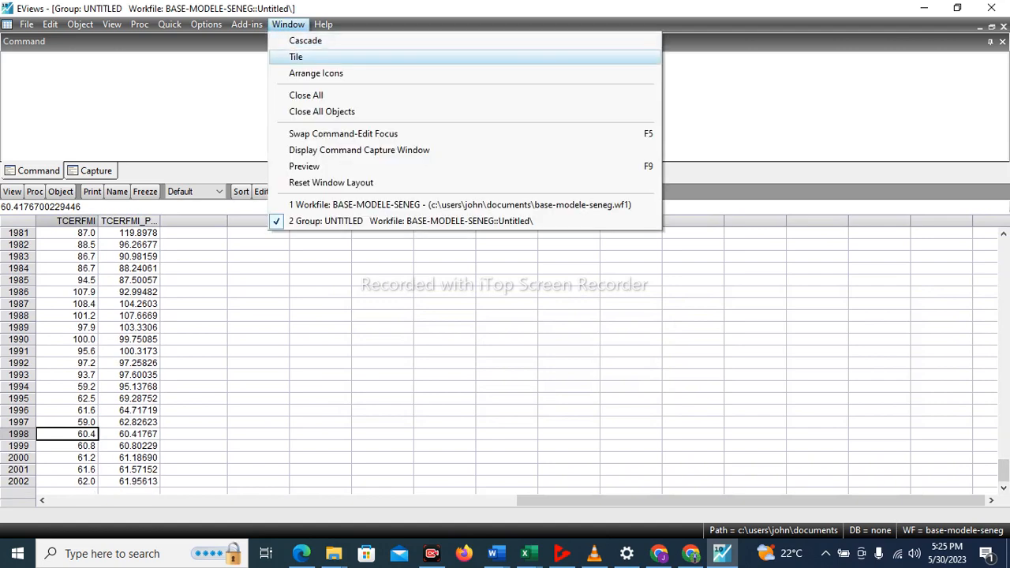
click(296, 57)
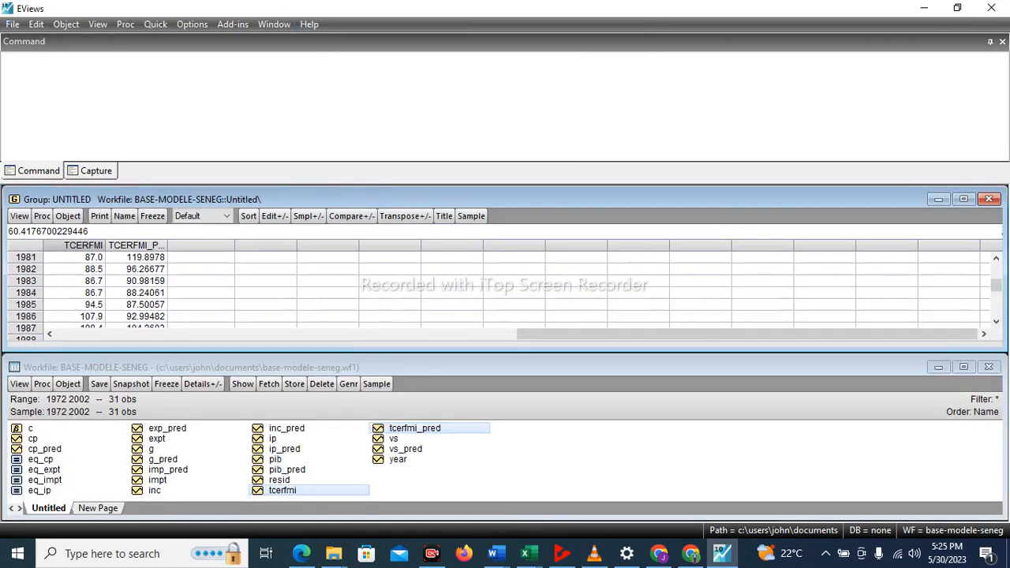
click(963, 367)
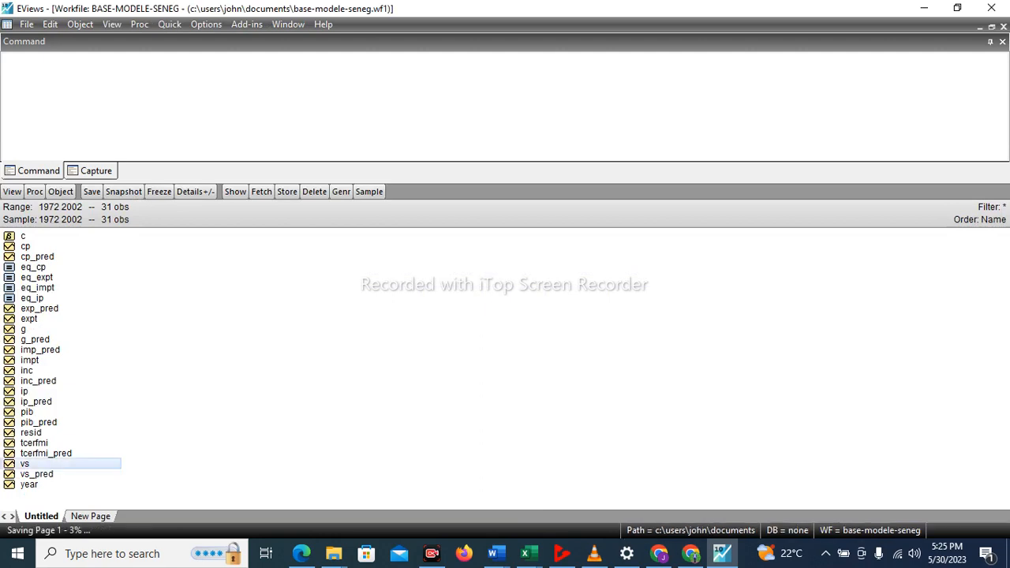
ctrl+click(33, 473)
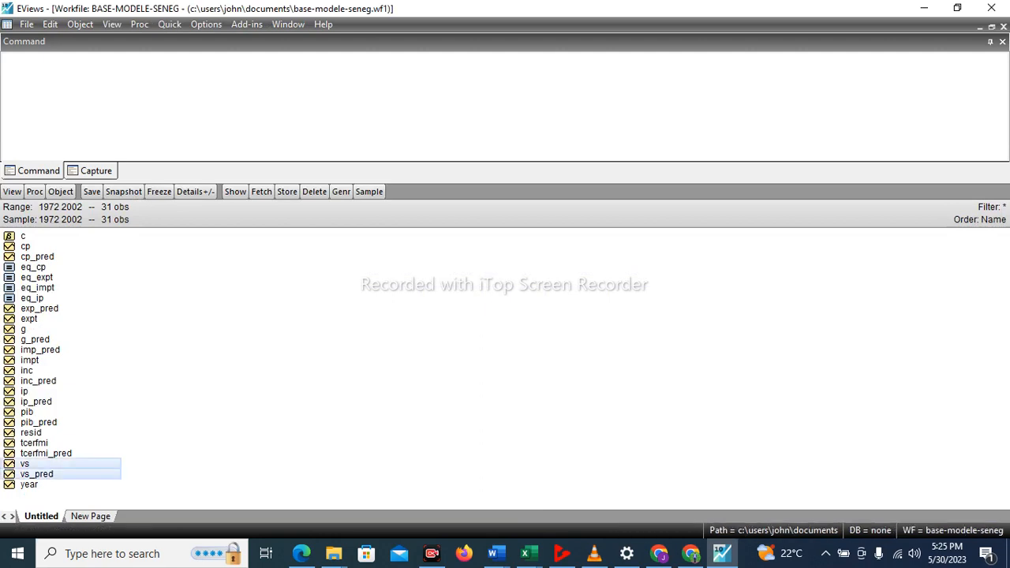
right_click(32, 471)
mouse_move(119, 241)
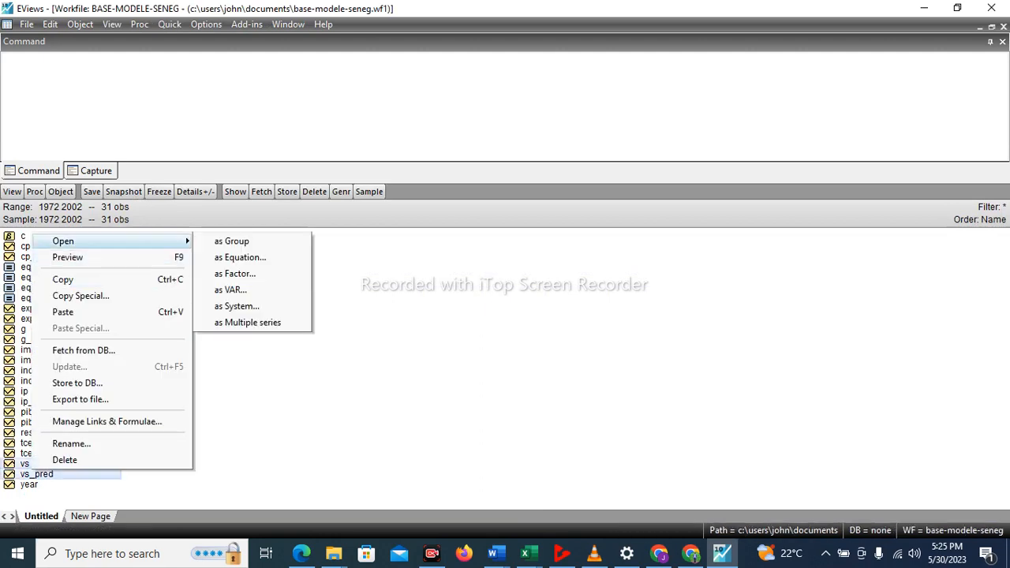
click(233, 239)
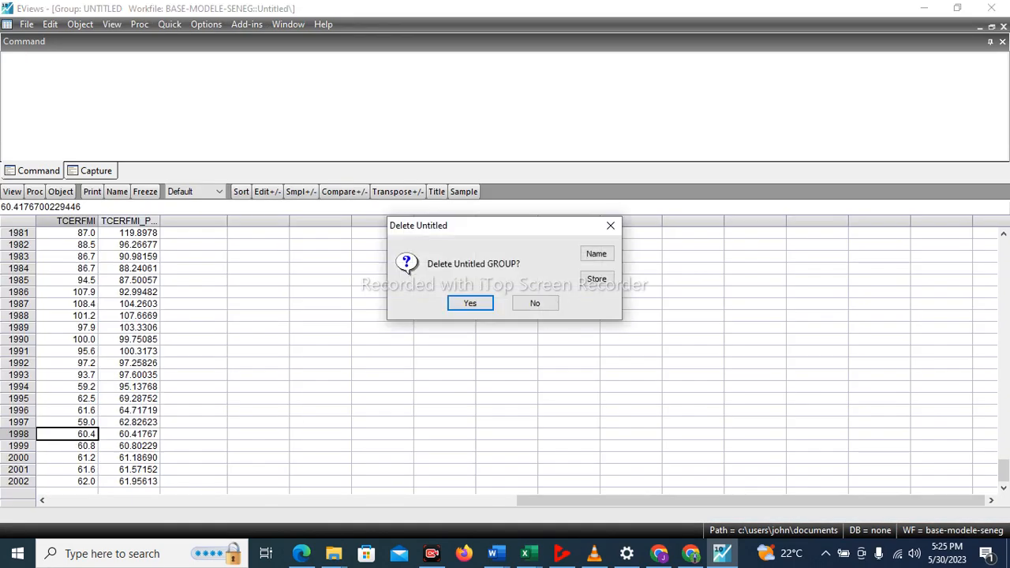
click(469, 303)
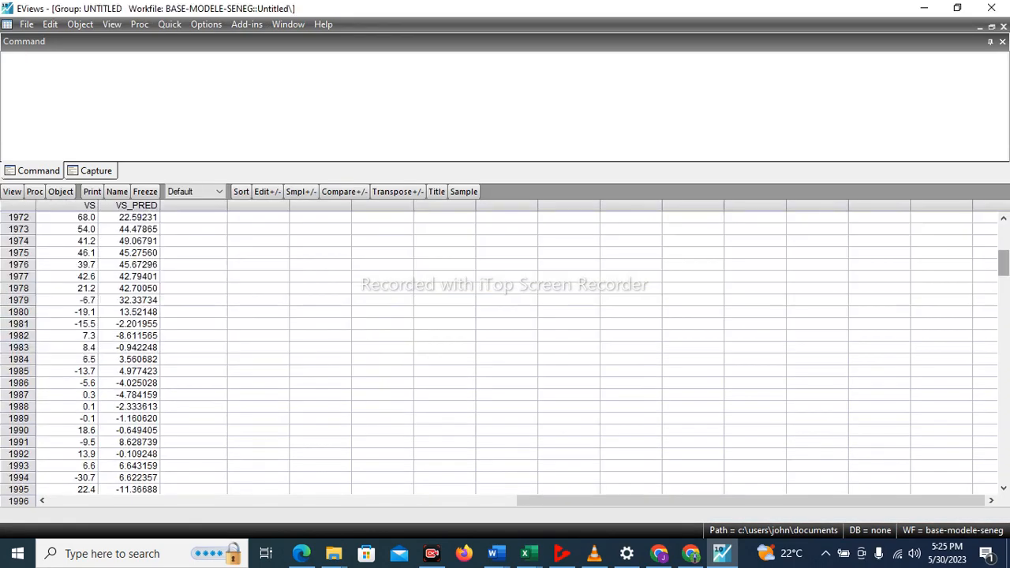
Copy the 1998 to 2002 values of VS_PRED as text using highest precision, without header information.
scroll(87, 347, down, 3)
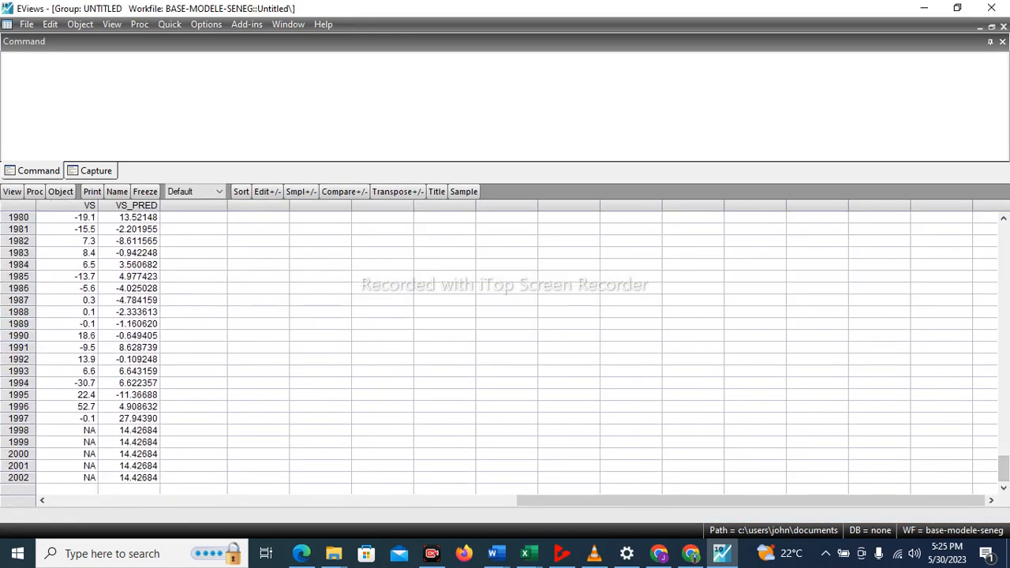
click(130, 431)
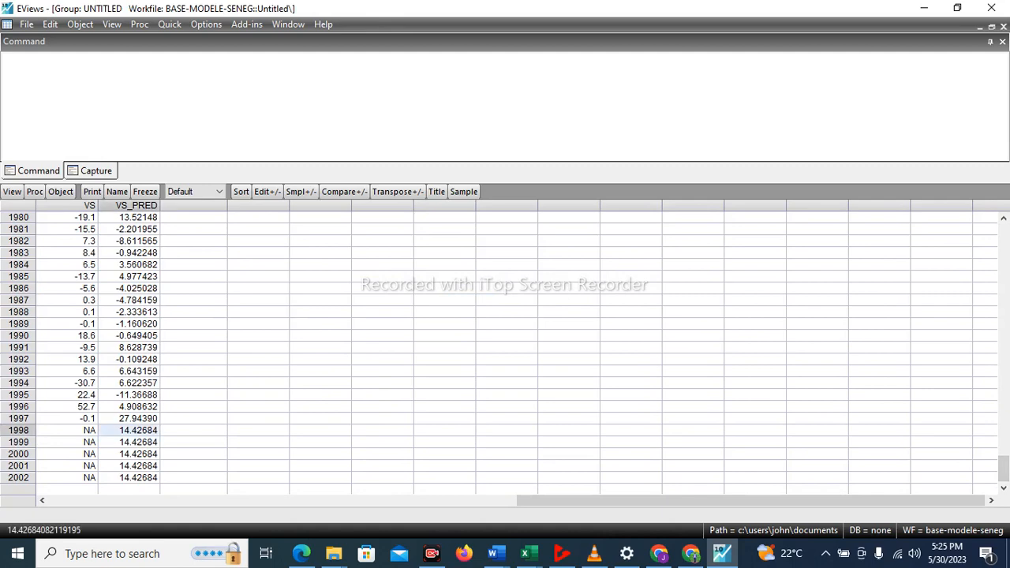
drag(130, 430, 153, 477)
right_click(150, 476)
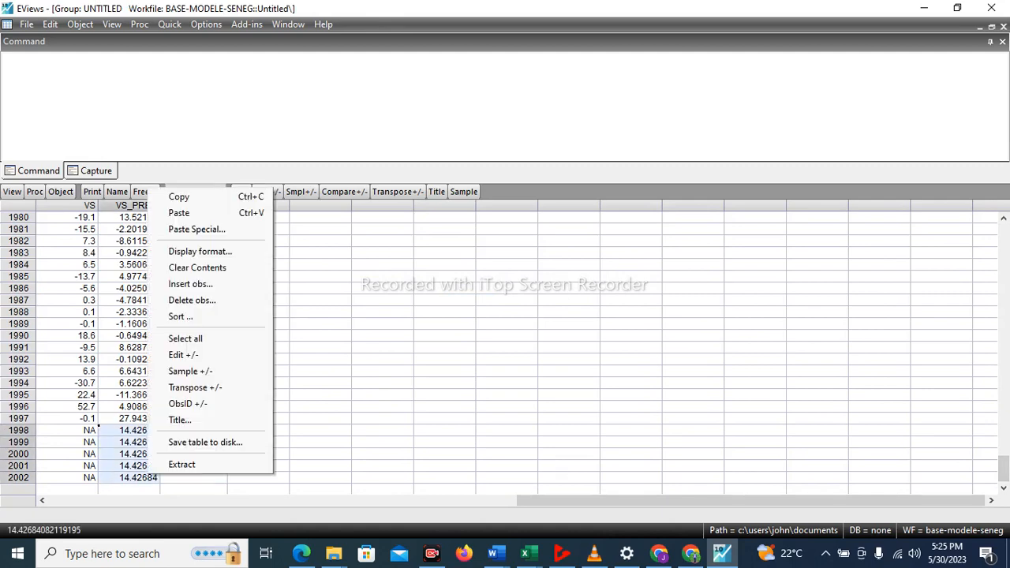
click(181, 196)
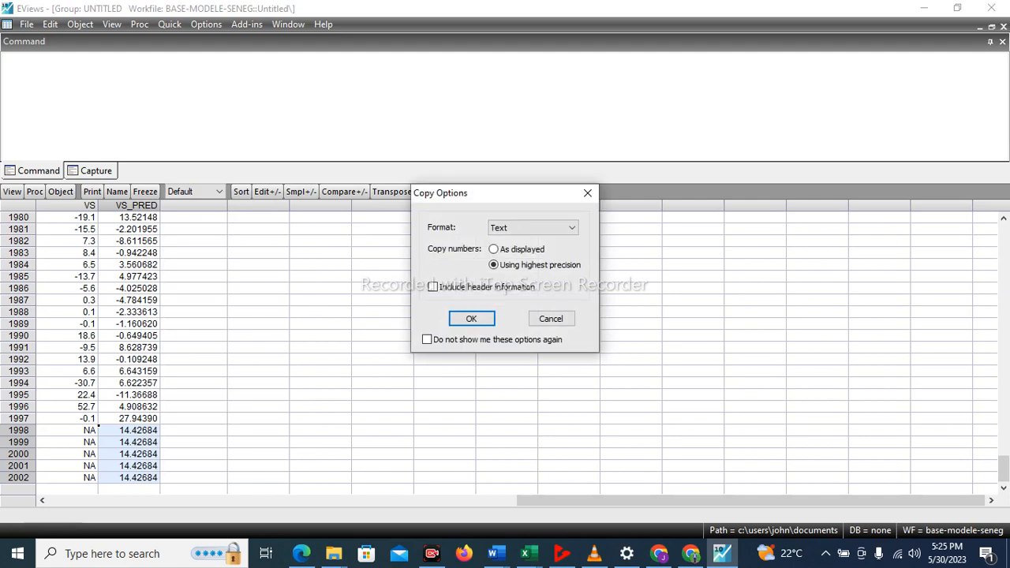
click(470, 318)
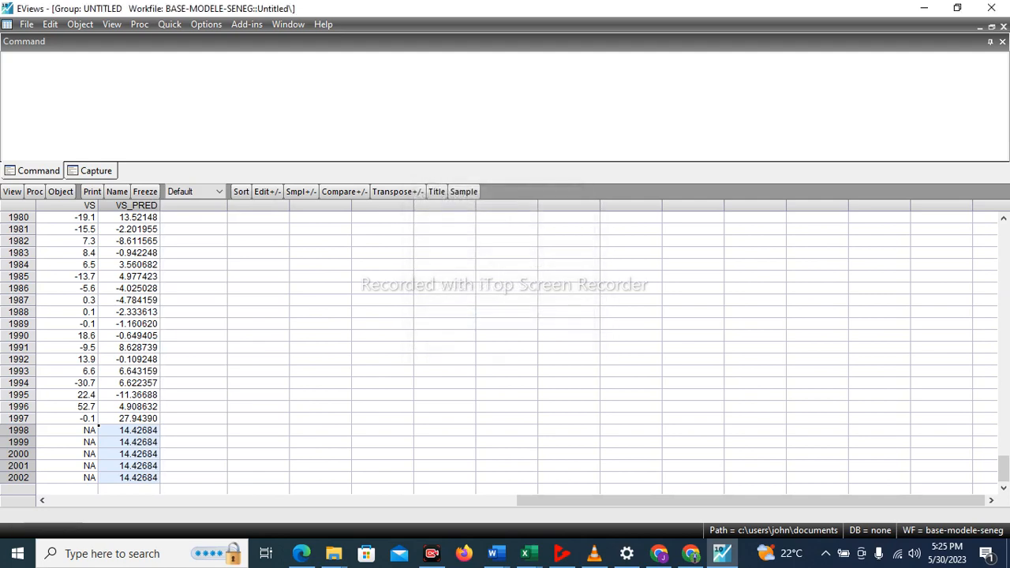
Paste the copied forecasts into VS for 1998 to 2002, agreeing to switch the group to edit mode.
click(84, 431)
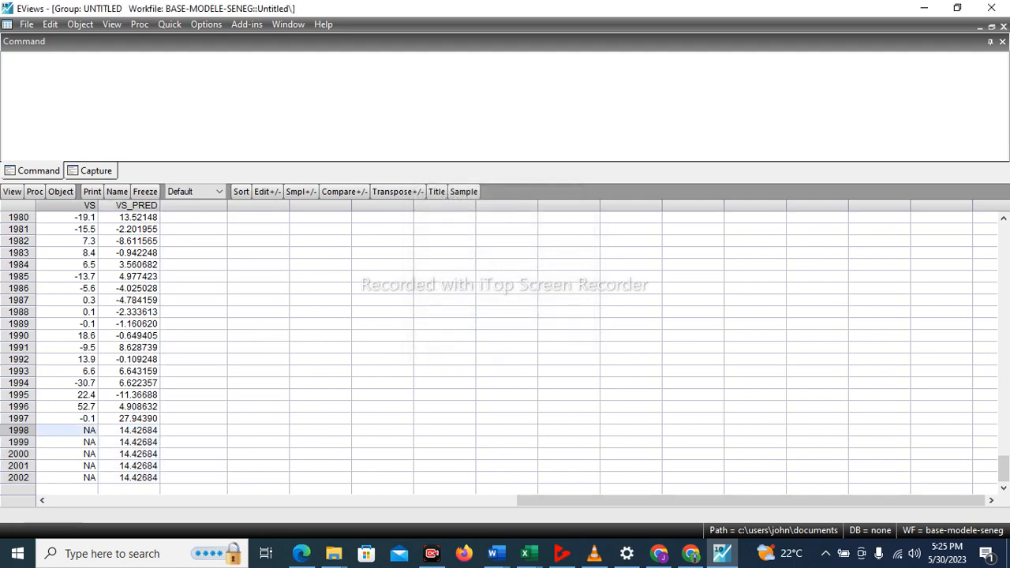
key(ctrl+v)
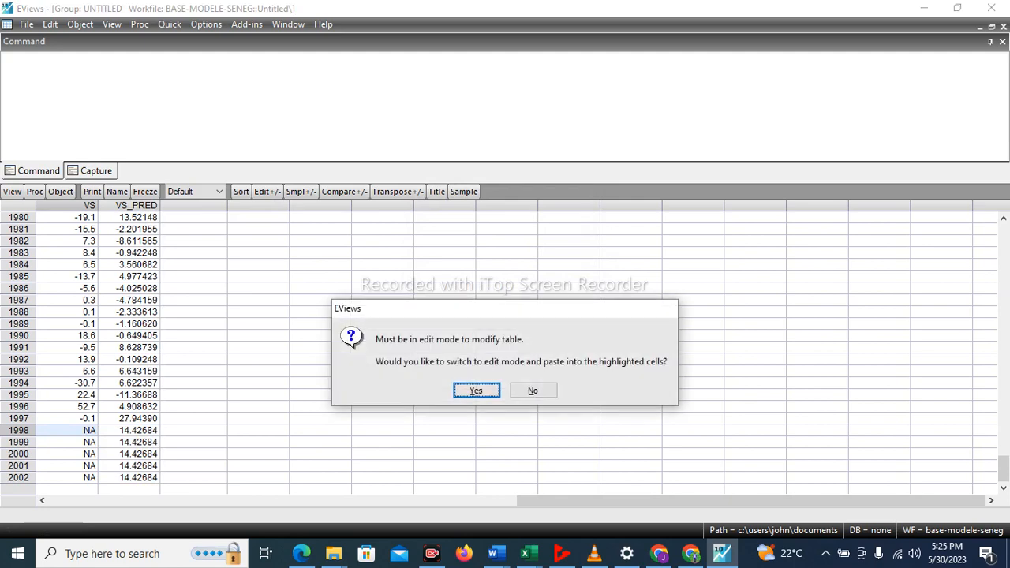
key(Return)
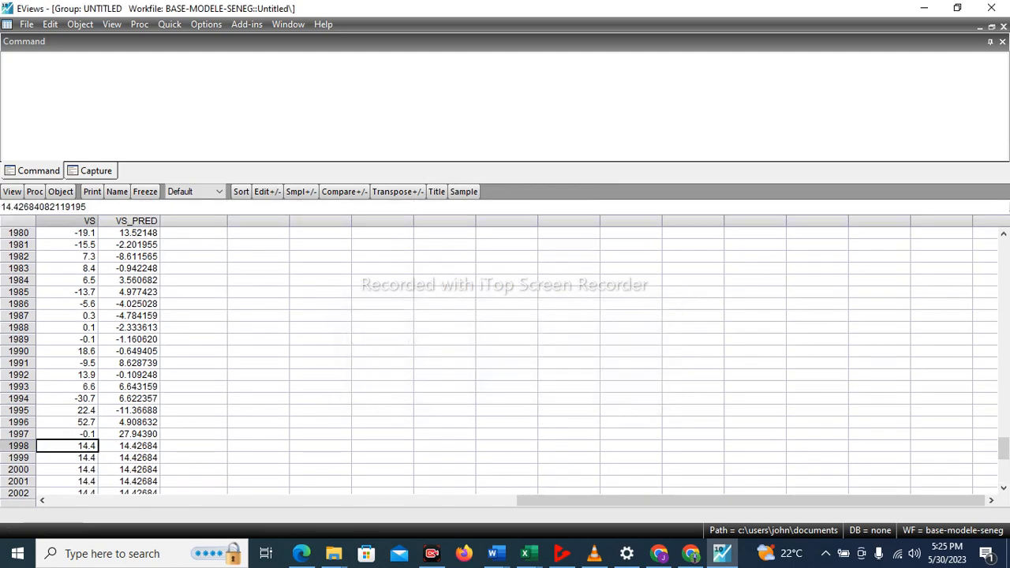
Tile the windows, maximize the workfile and copy the selected vs and vs_pred series.
click(288, 24)
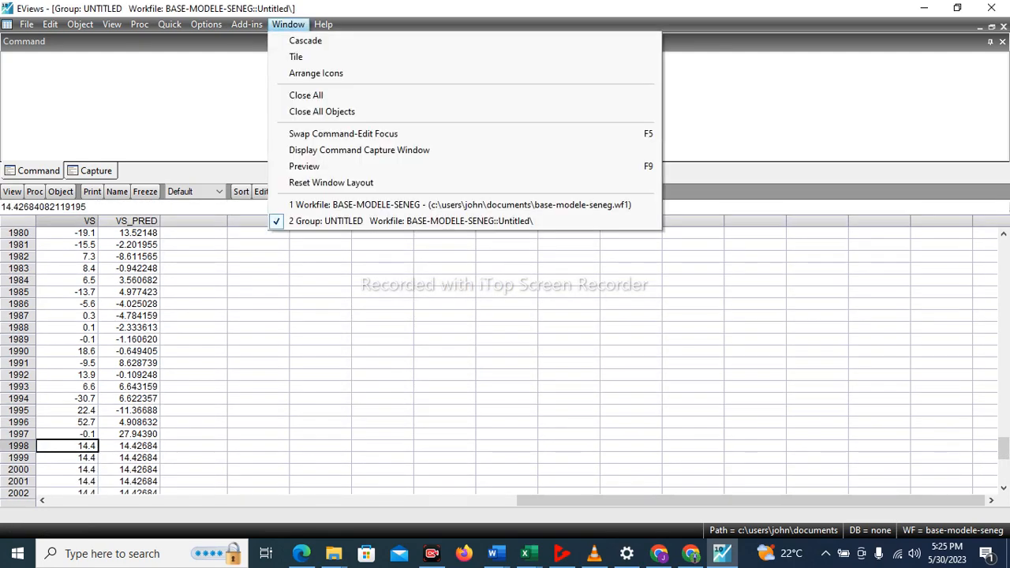
click(295, 57)
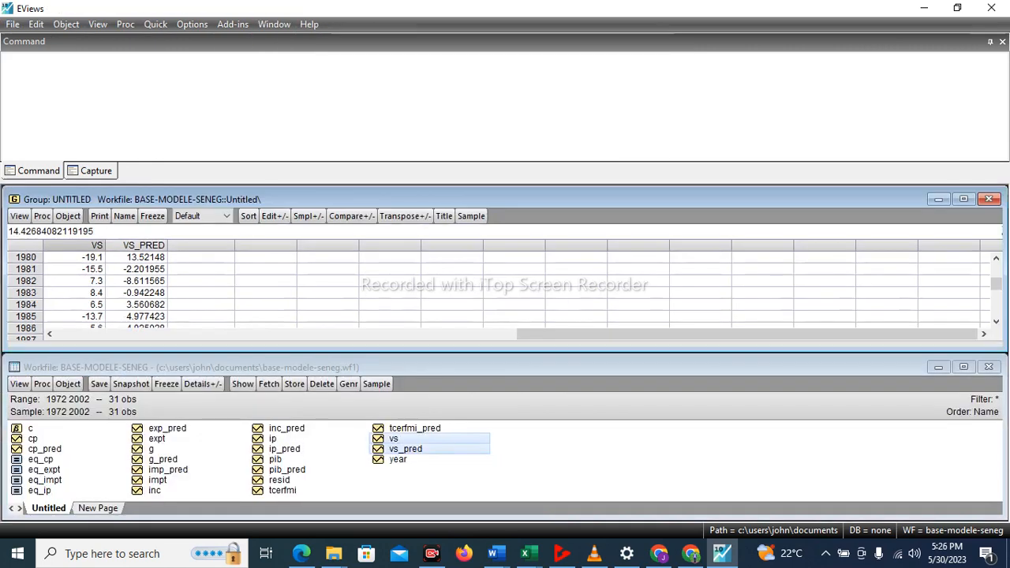
click(963, 366)
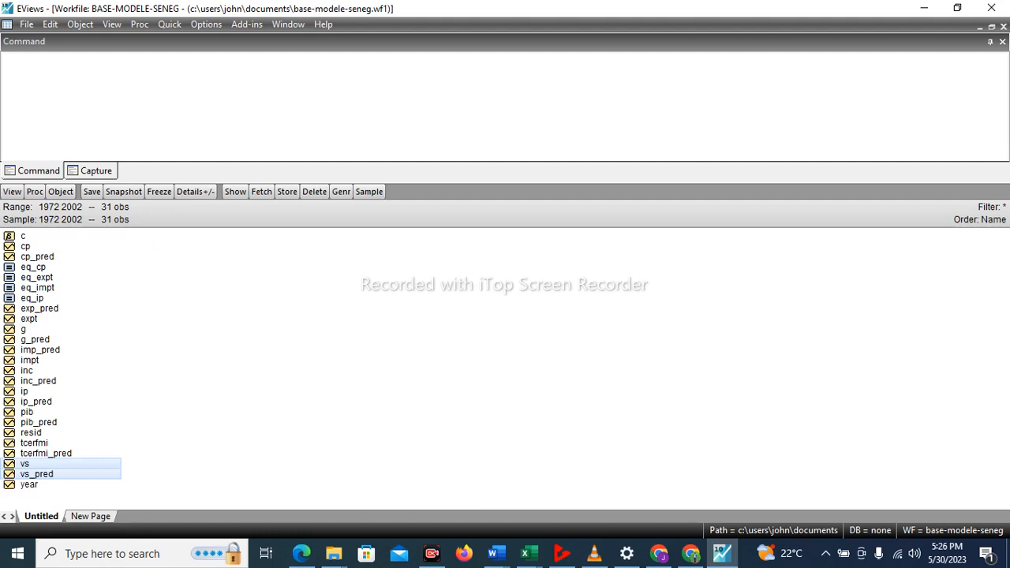
key(ctrl+c)
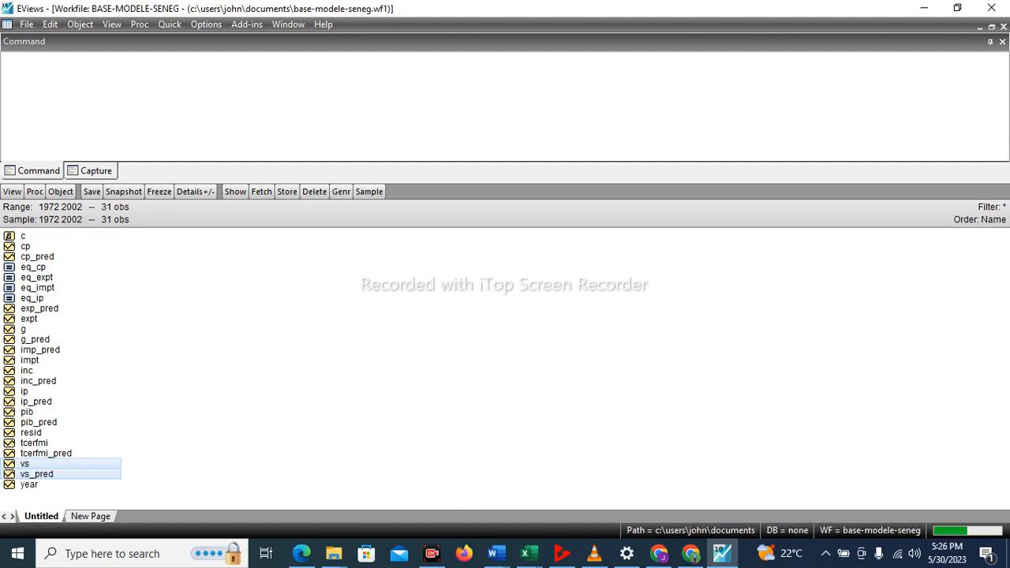
Switch to Excel to review the 1998 to 2002 rows of the Base-modele-seneg (1) workbook, and return to EViews.
click(528, 552)
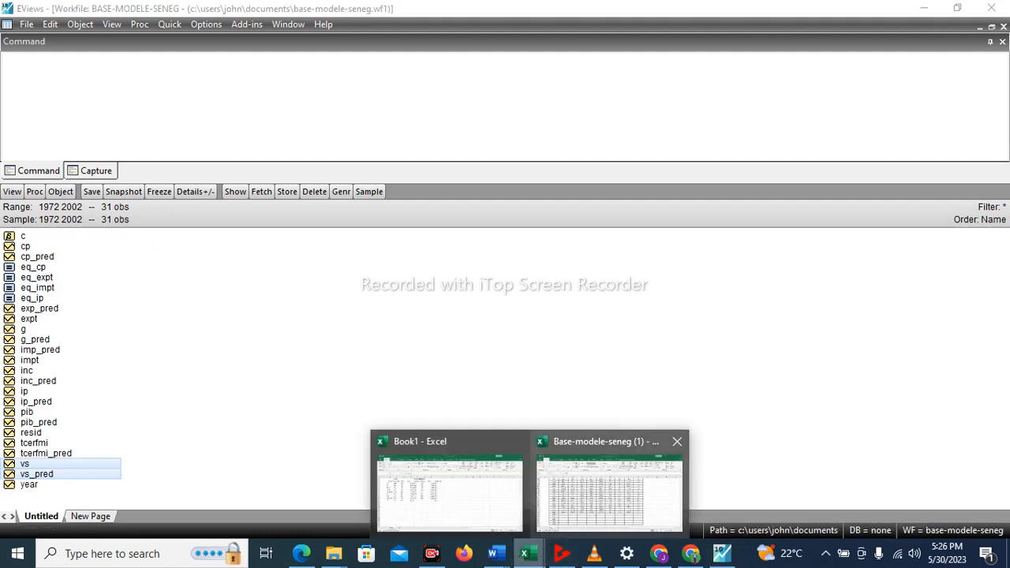
click(608, 496)
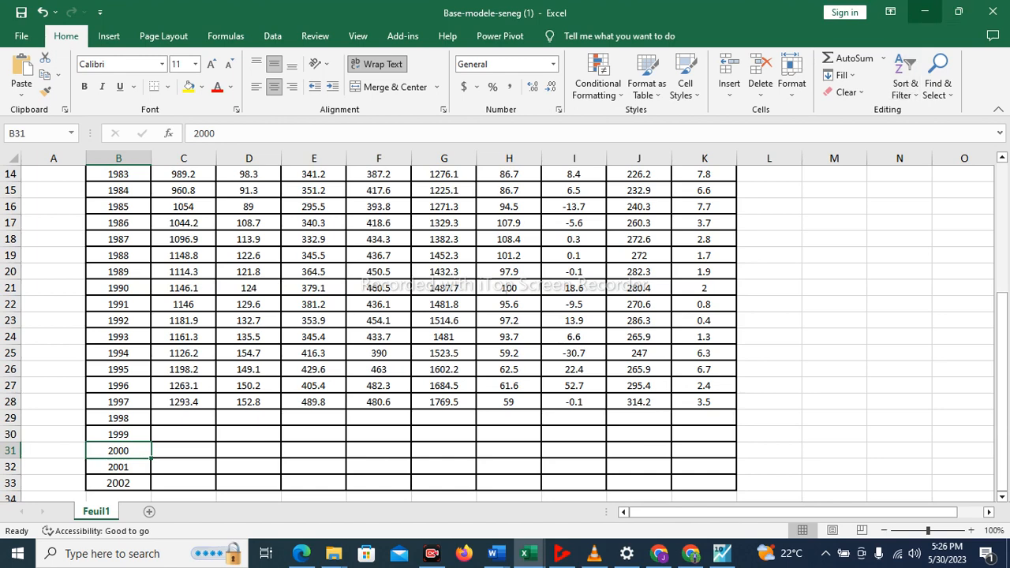
click(925, 12)
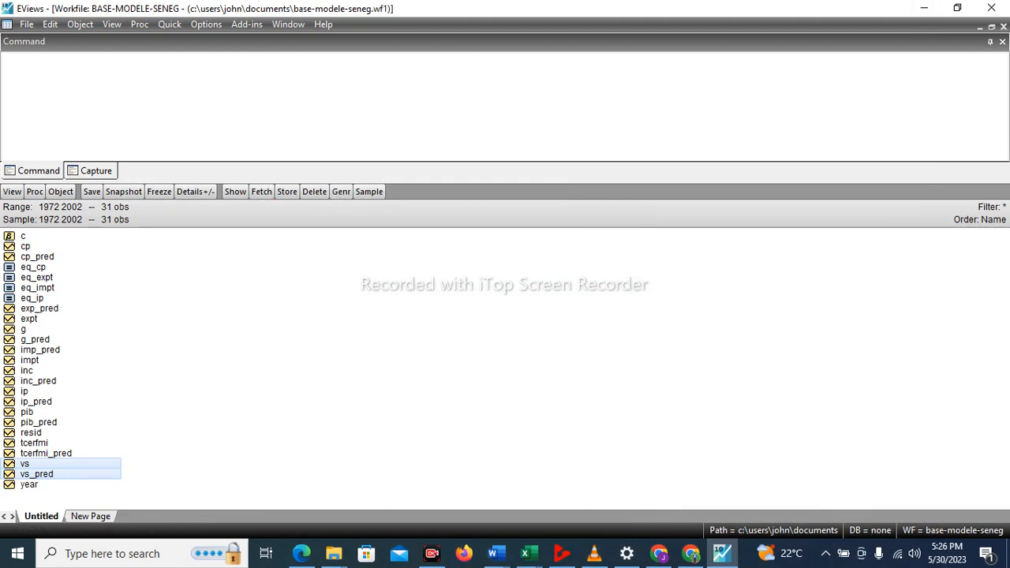
Open the equations eq_cp, eq_expt, eq_impt and eq_ip together as a model.
click(34, 266)
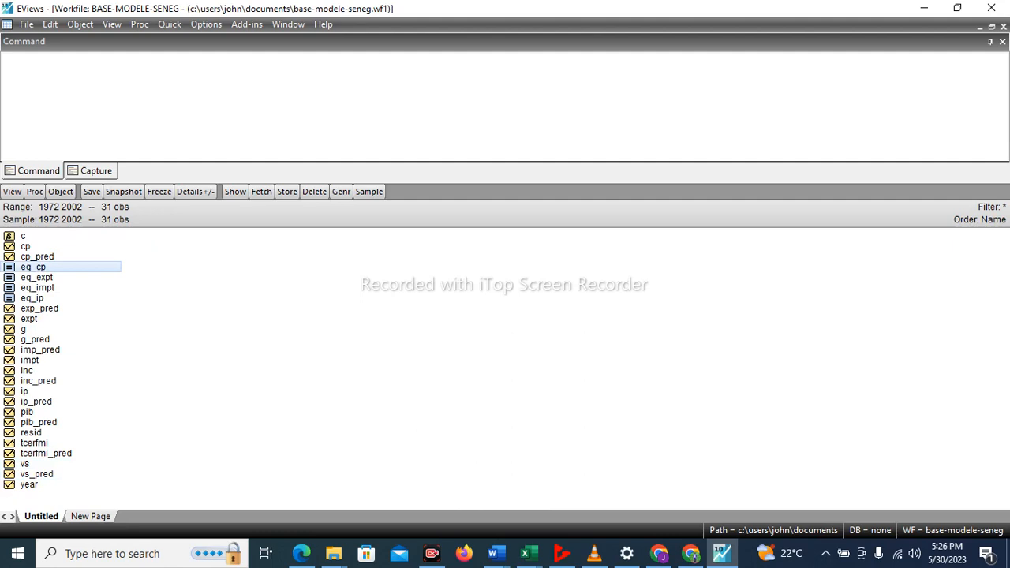
ctrl+click(38, 288)
ctrl+click(37, 278)
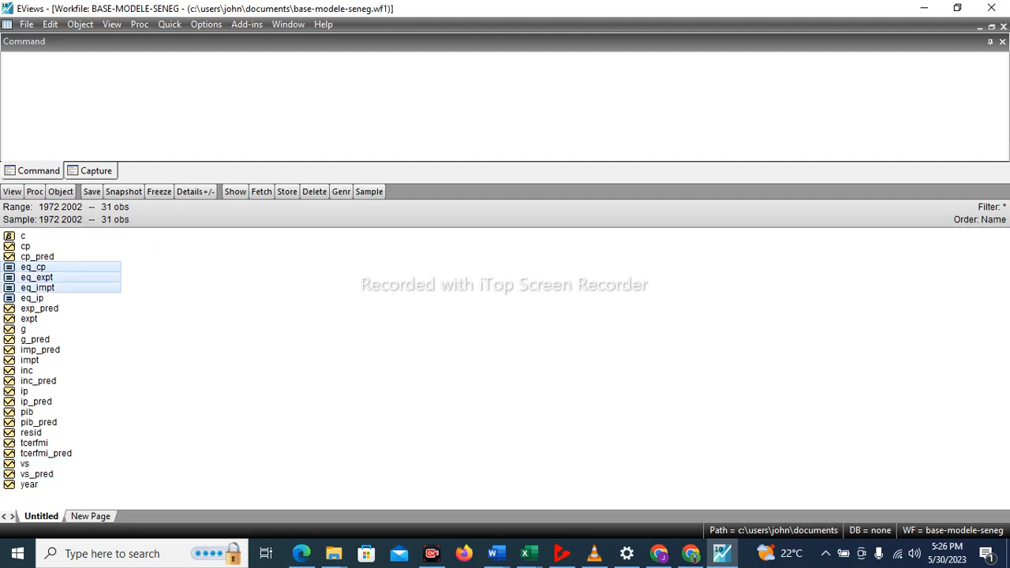
ctrl+click(32, 298)
right_click(35, 300)
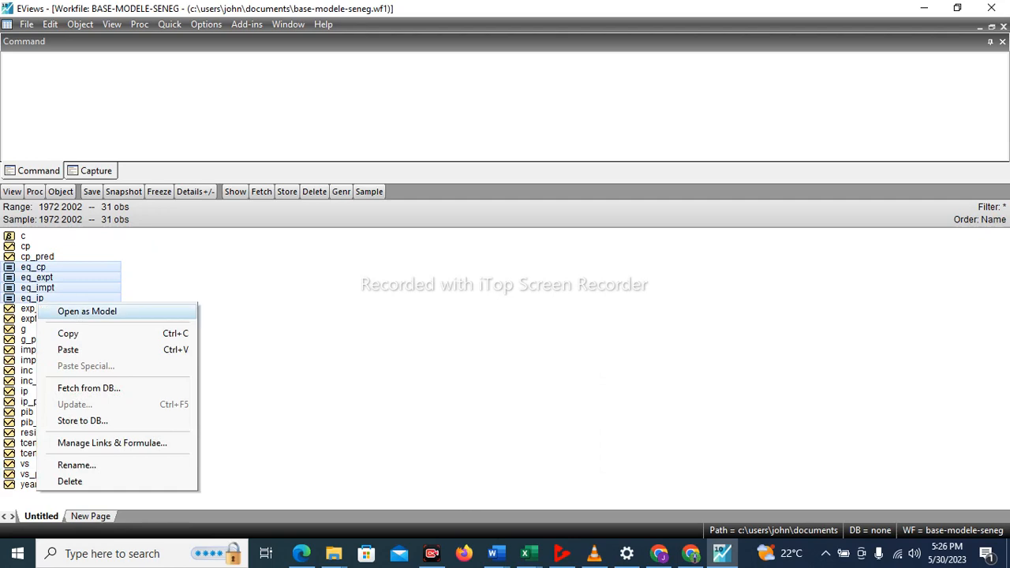
key(Return)
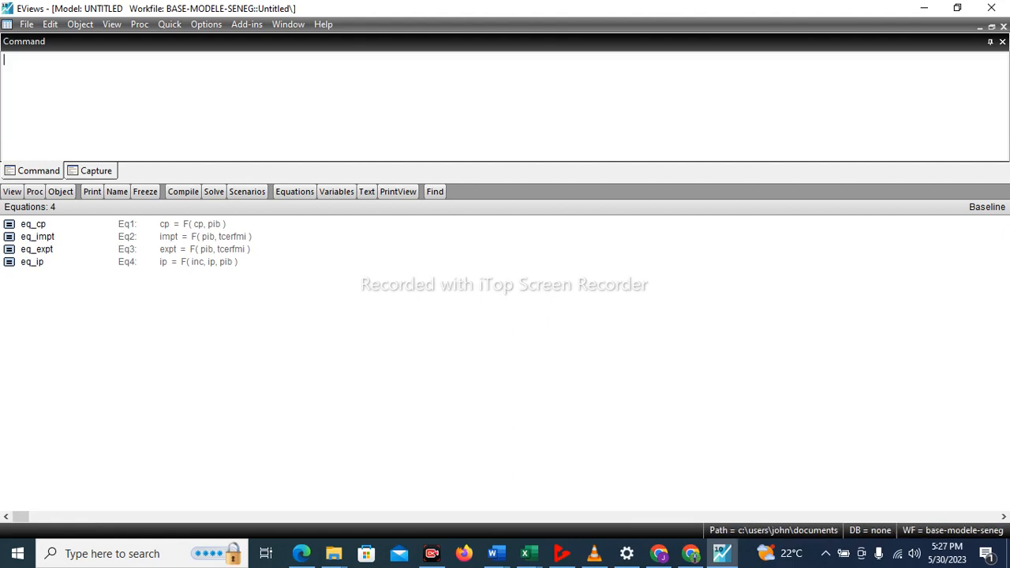
Insert the identity pib= cp+ip+g+vs+expt-impt as a new equation in the untitled model.
right_click(308, 250)
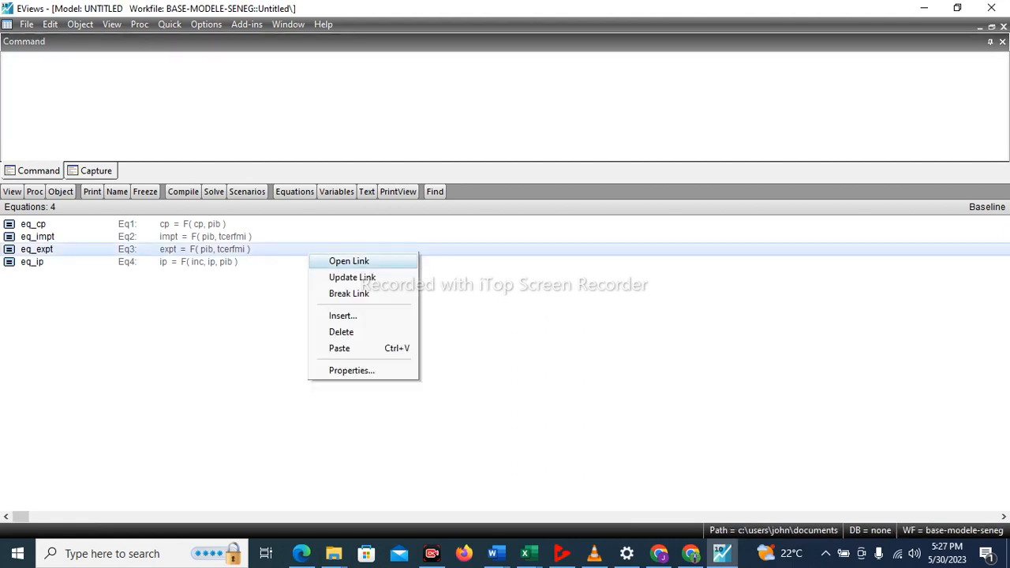
click(442, 316)
right_click(358, 306)
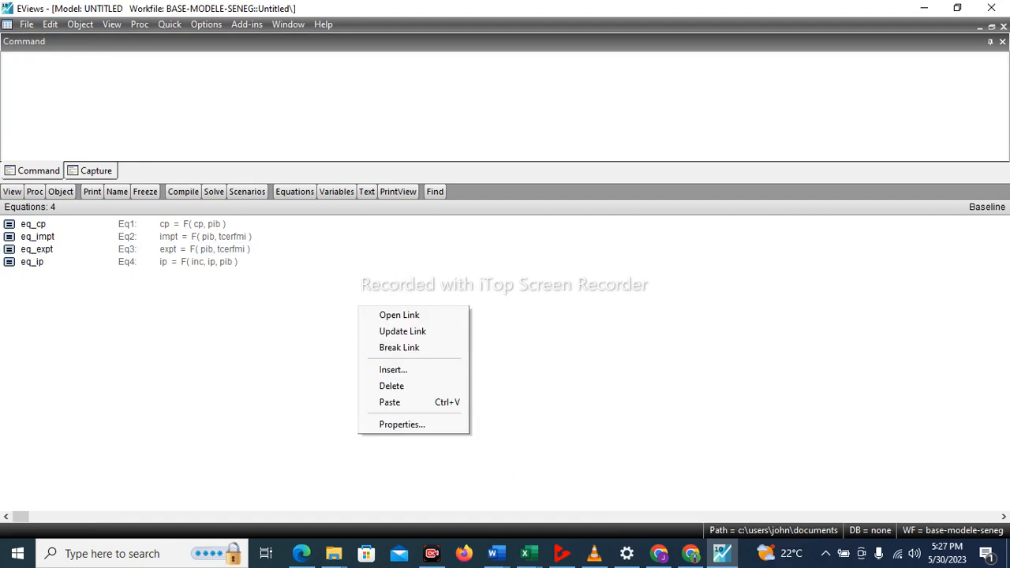
click(393, 369)
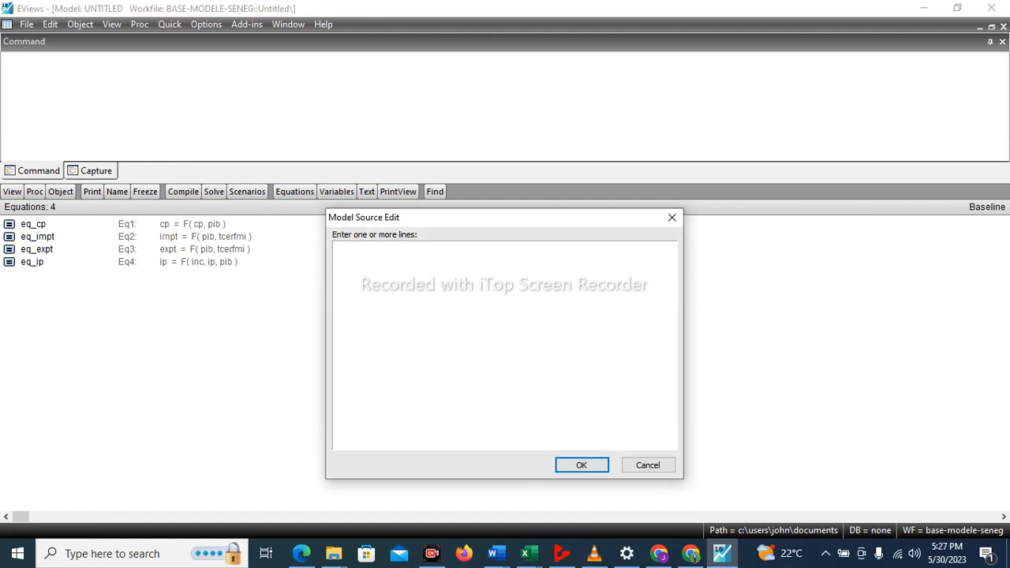
text(pib= cp+ip+g+vs+expt-impot)
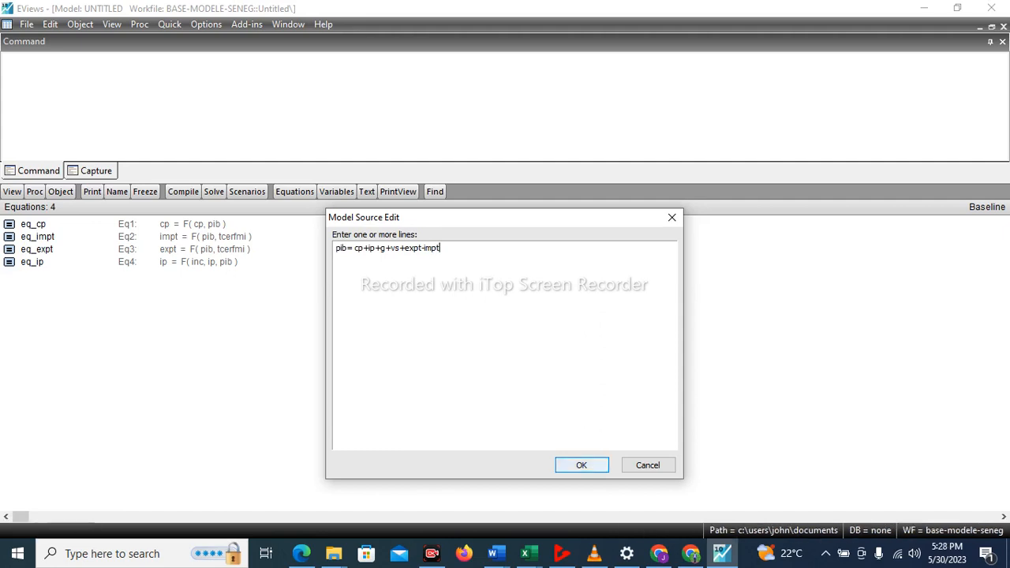
key(Return)
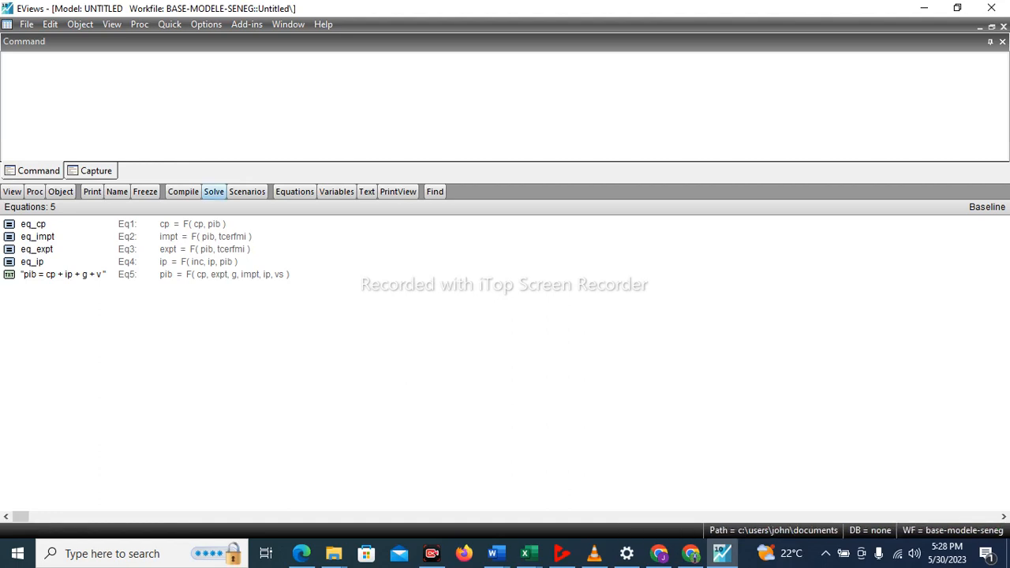
Solve the model with the deterministic, dynamic Baseline settings, and tile the windows to maximize the workfile.
click(214, 191)
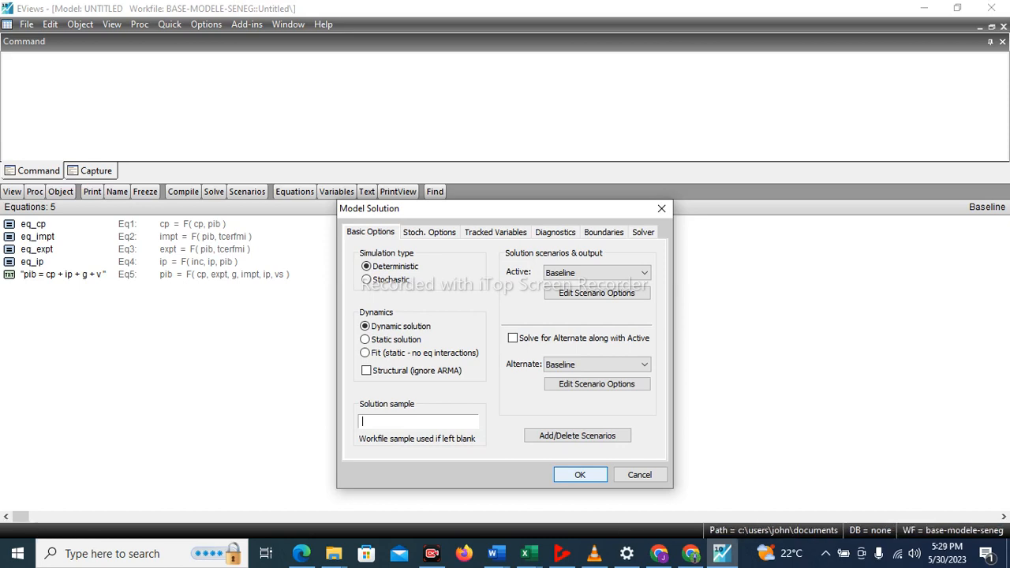
key(Return)
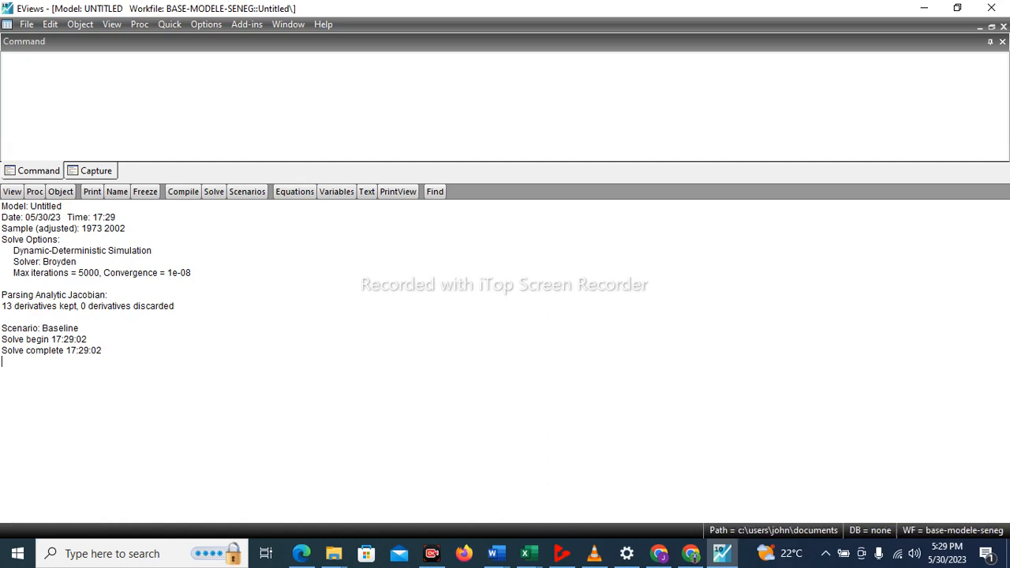
click(288, 24)
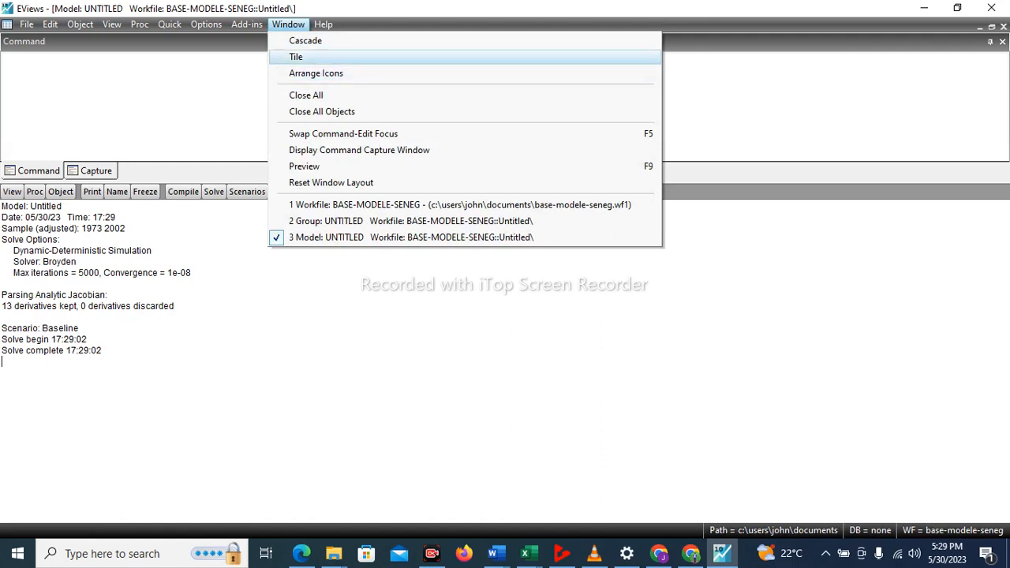
click(296, 56)
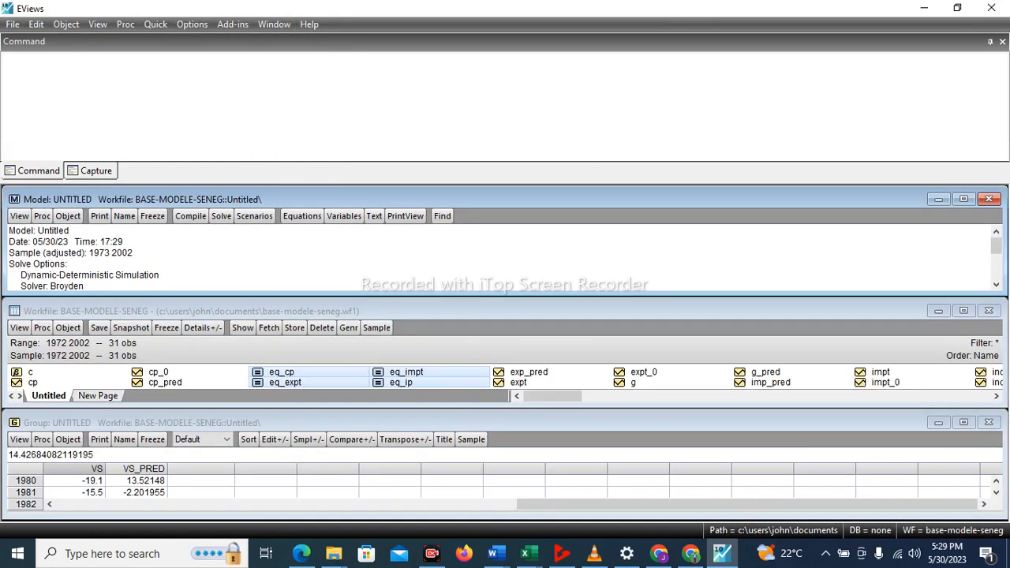
click(963, 310)
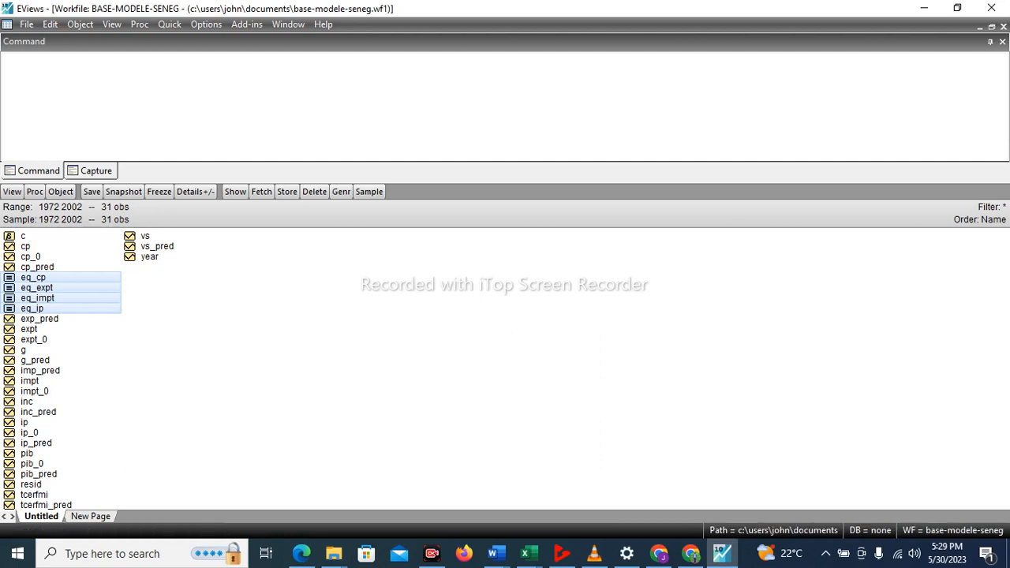
Open the cp series in edit mode and clear its values for 1998 through 2002.
click(31, 256)
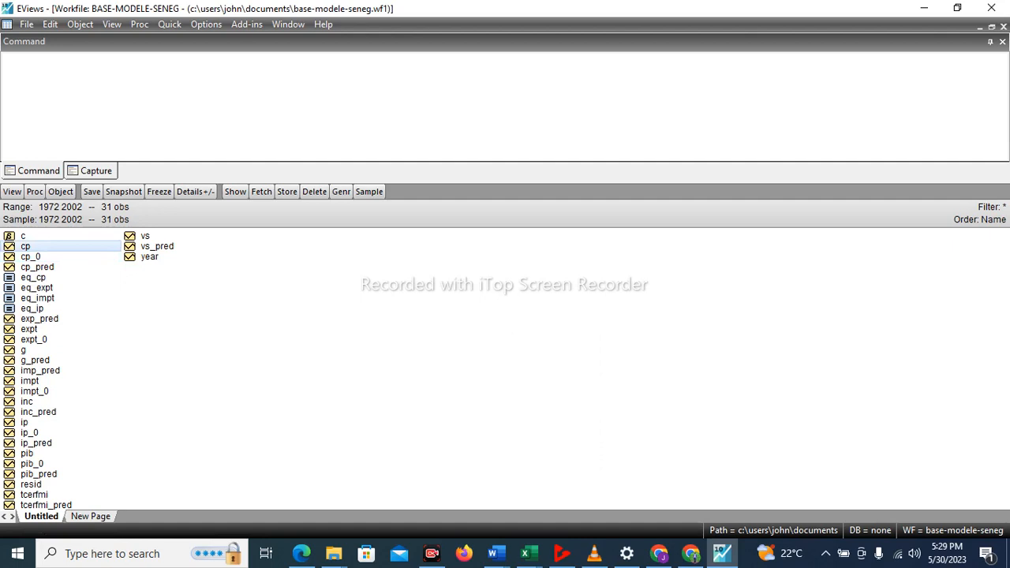
double_click(26, 247)
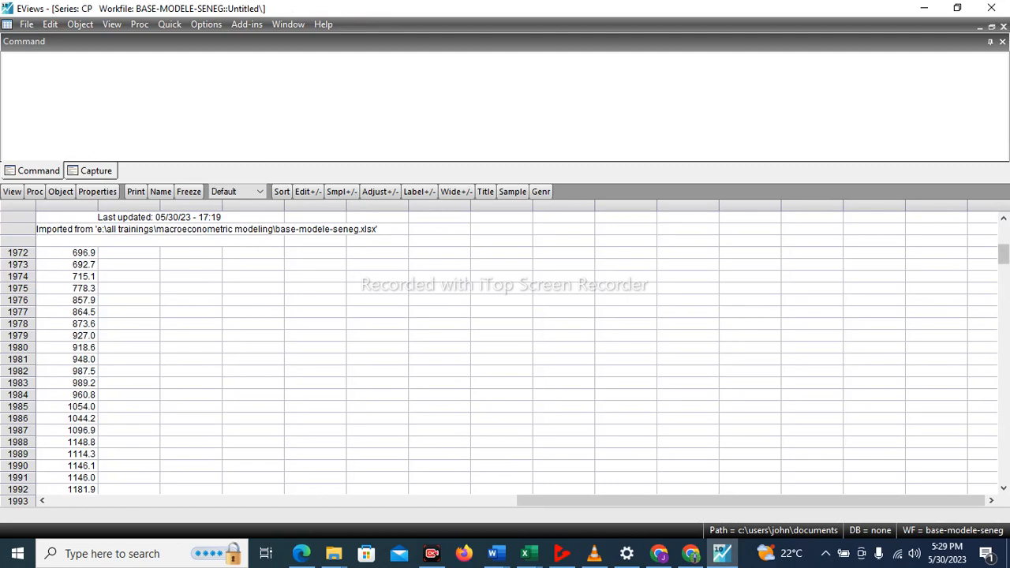
drag(1003, 254, 1003, 472)
click(79, 478)
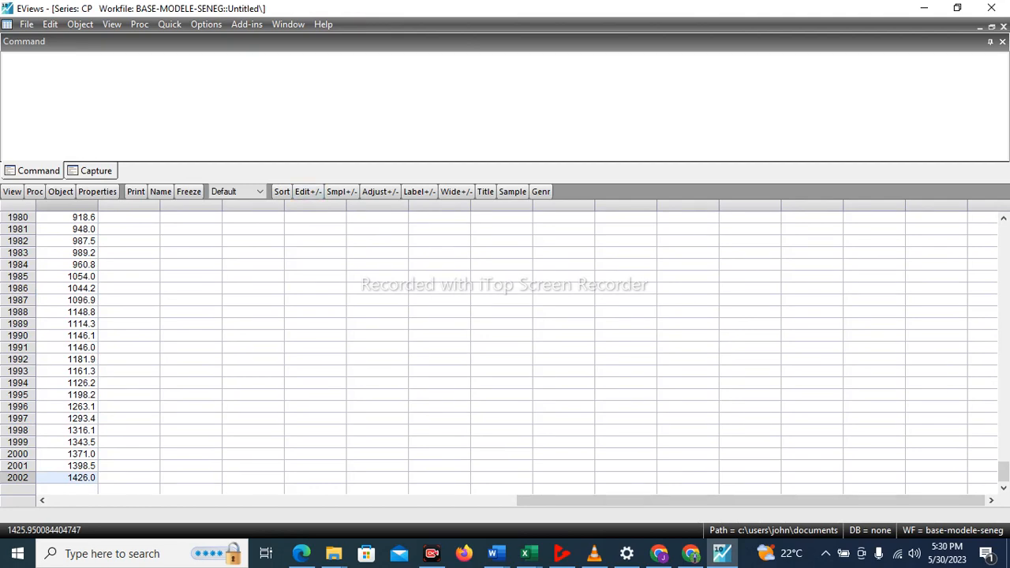
click(308, 192)
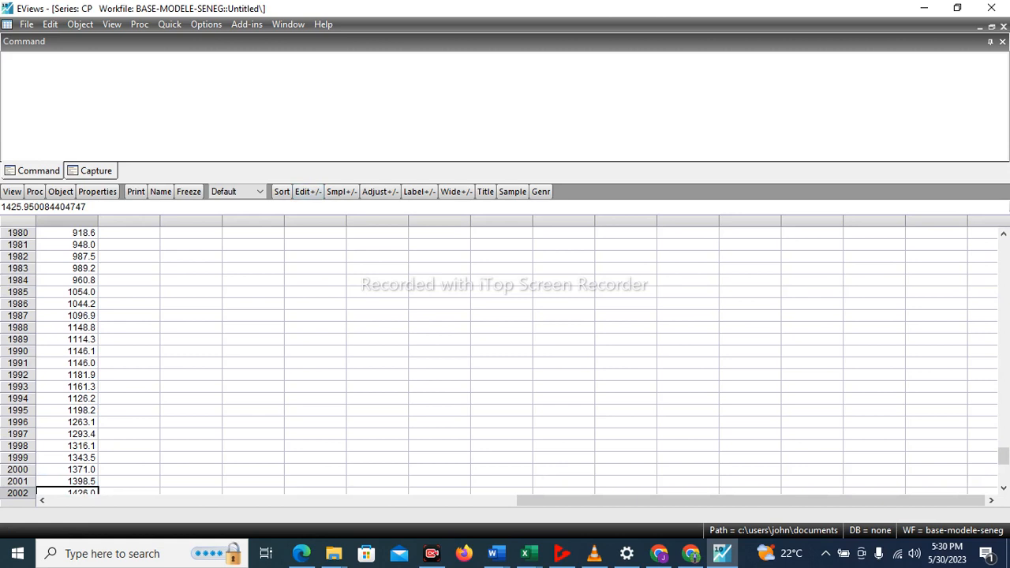
click(67, 446)
key(BackSpace)
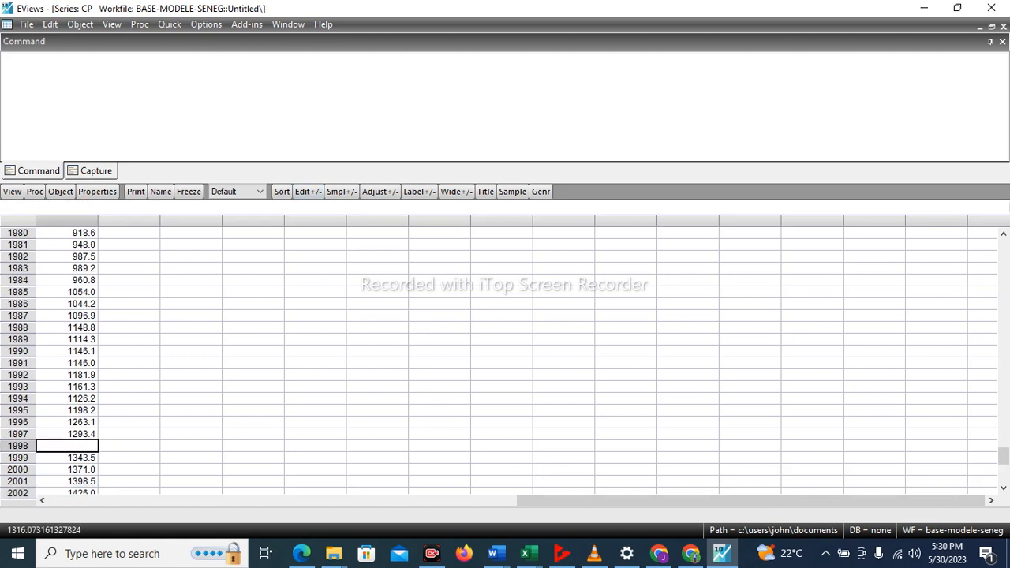
key(Return)
key(BackSpace)
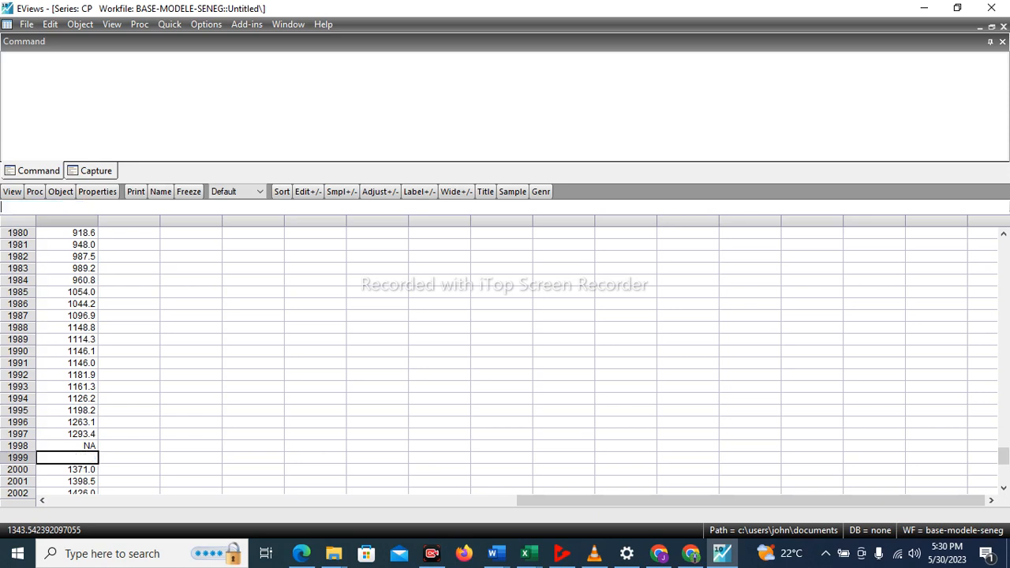
key(Return)
key(BackSpace)
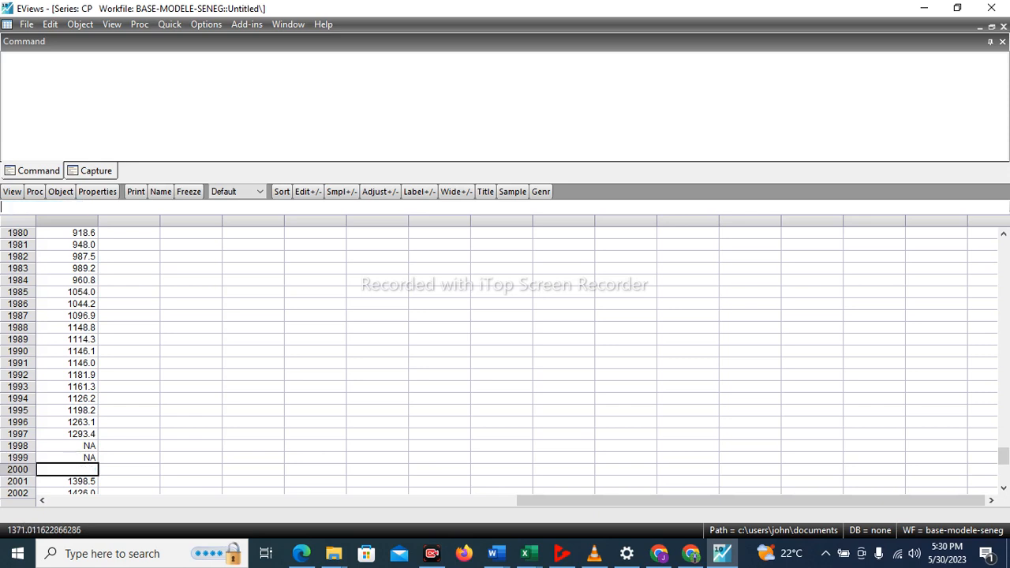
key(Return)
key(BackSpace)
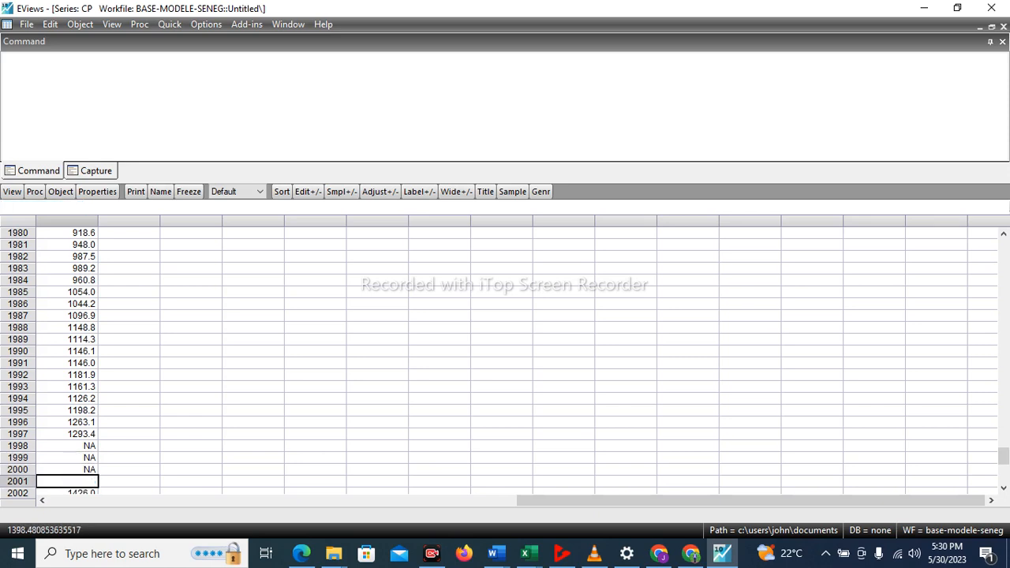
click(1003, 488)
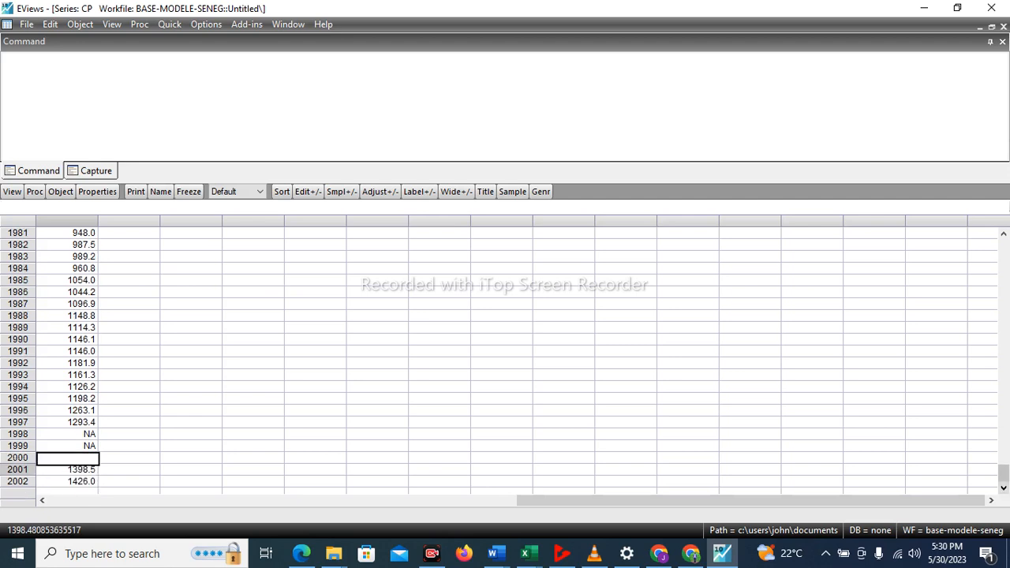
key(Return)
key(BackSpace)
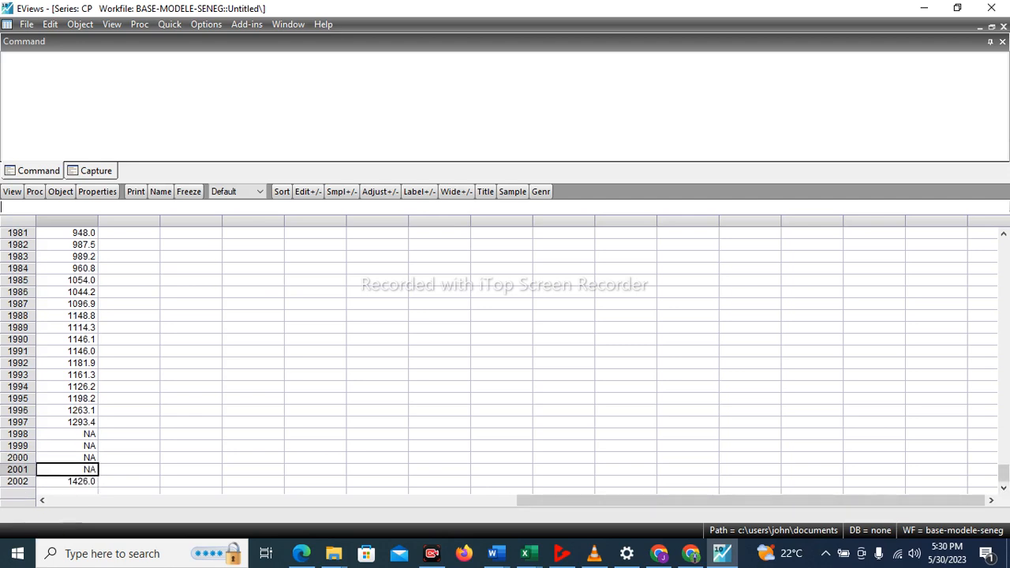
key(BackSpace)
key(Return)
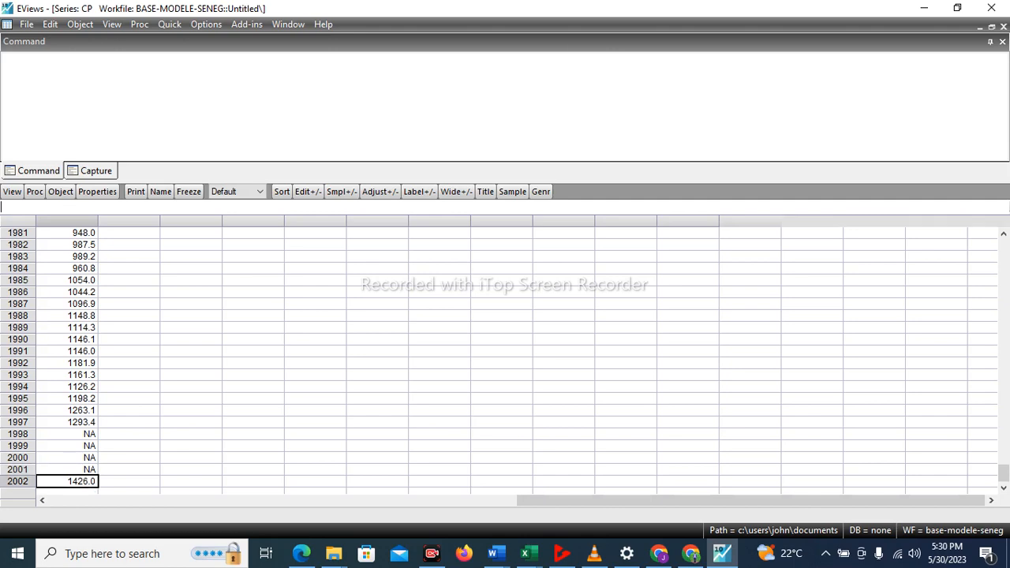
key(BackSpace)
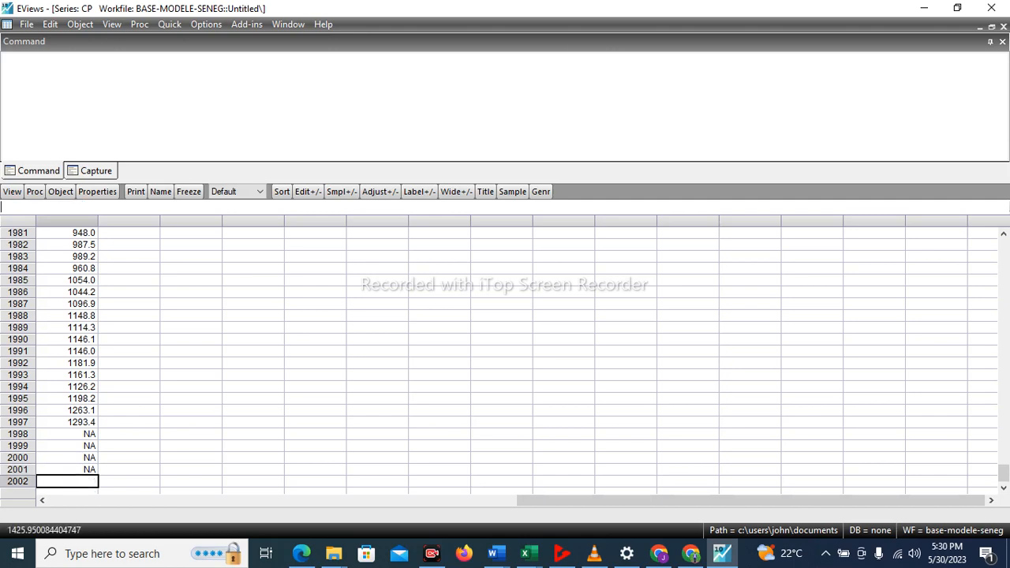
key(Return)
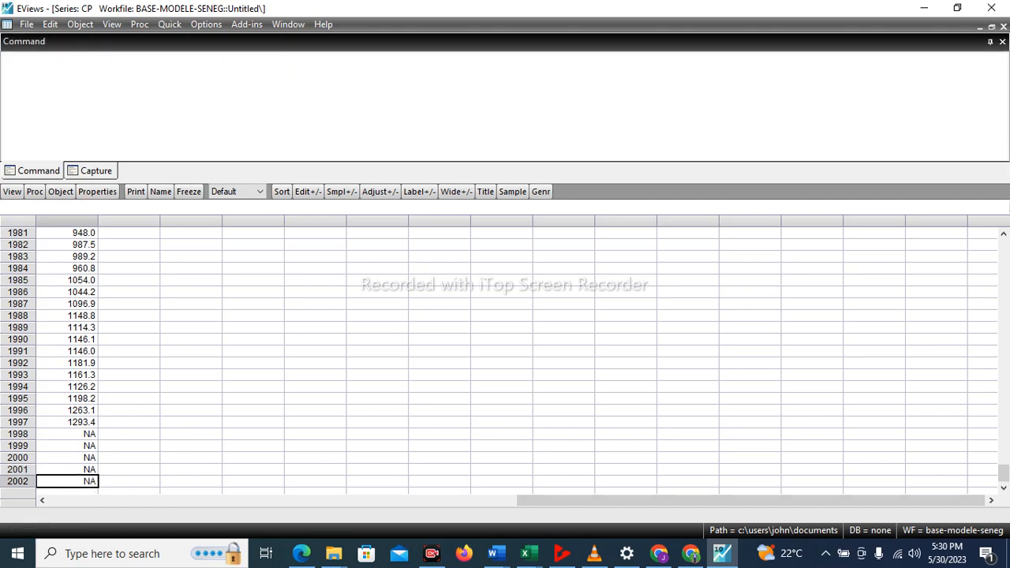
Keep the CP series as the active window and display the command capture window.
click(288, 24)
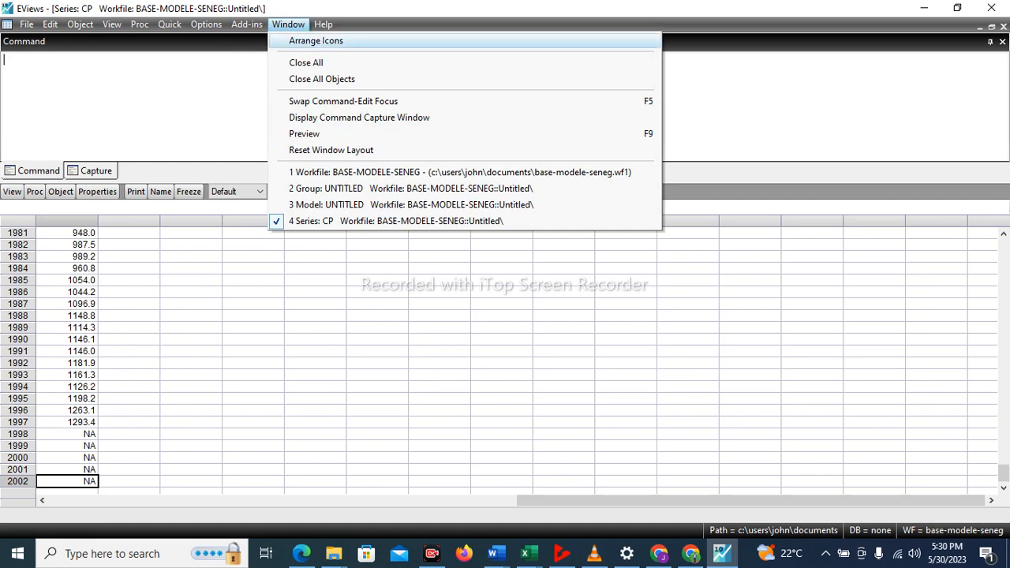
key(Escape)
click(287, 24)
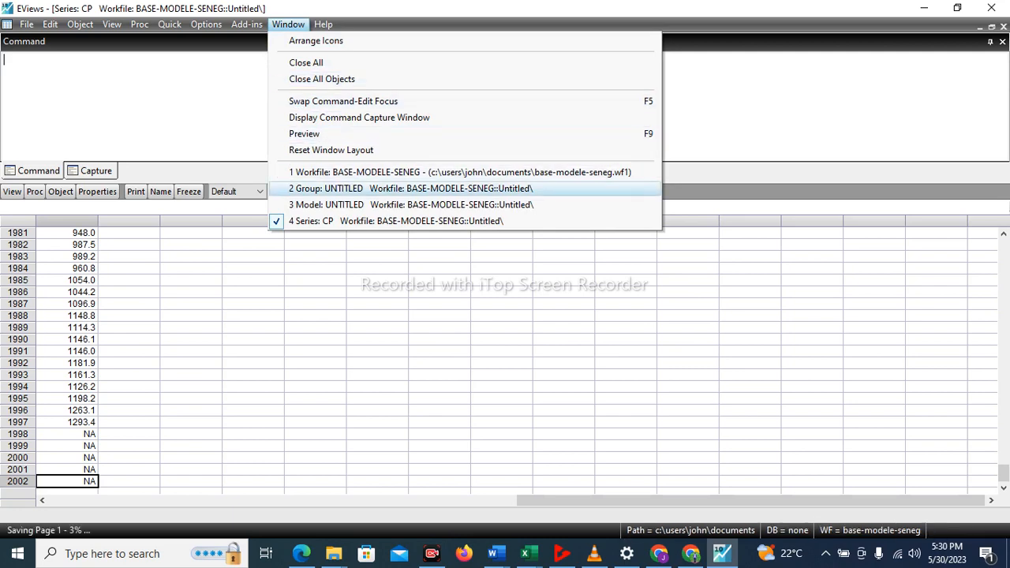
click(396, 221)
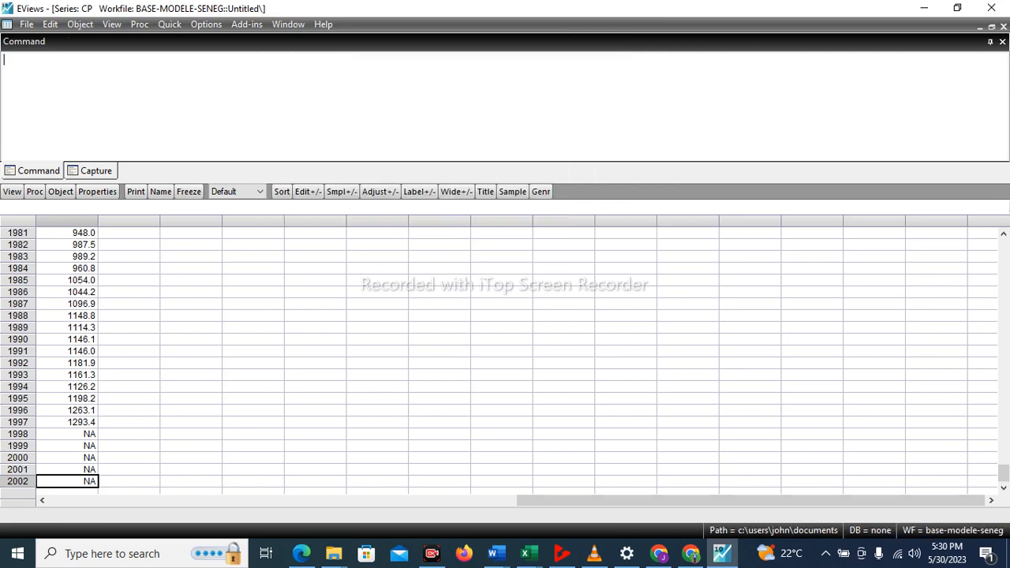
click(288, 23)
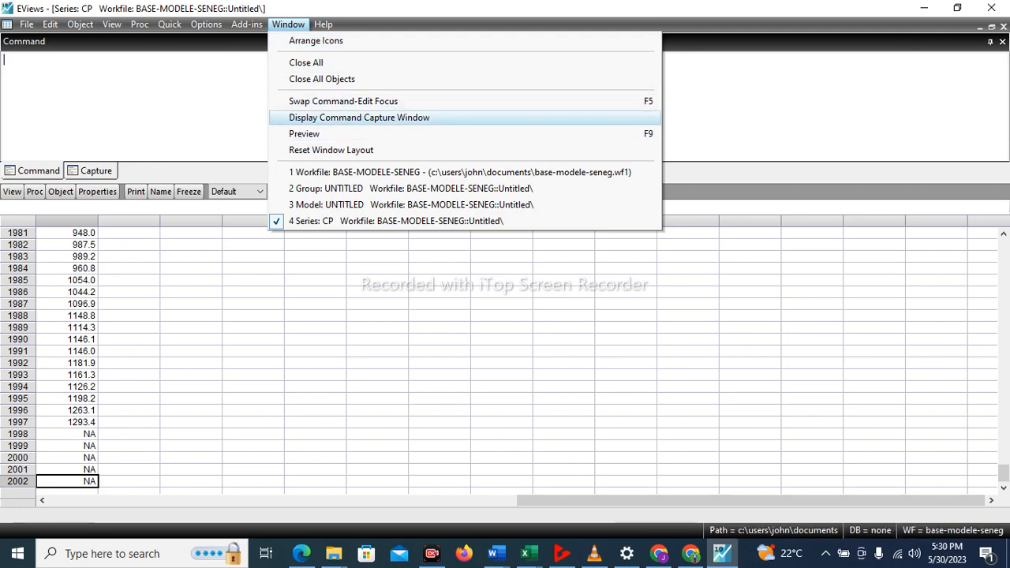
key(Return)
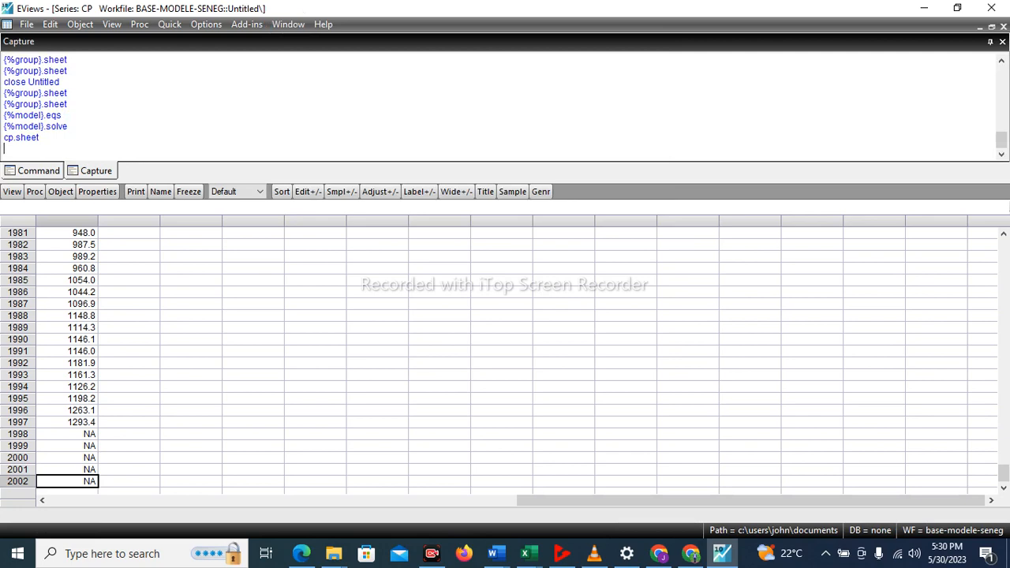
Minimize the CP series window and maximize the BASE-MODELE-SENEG workfile window.
click(288, 25)
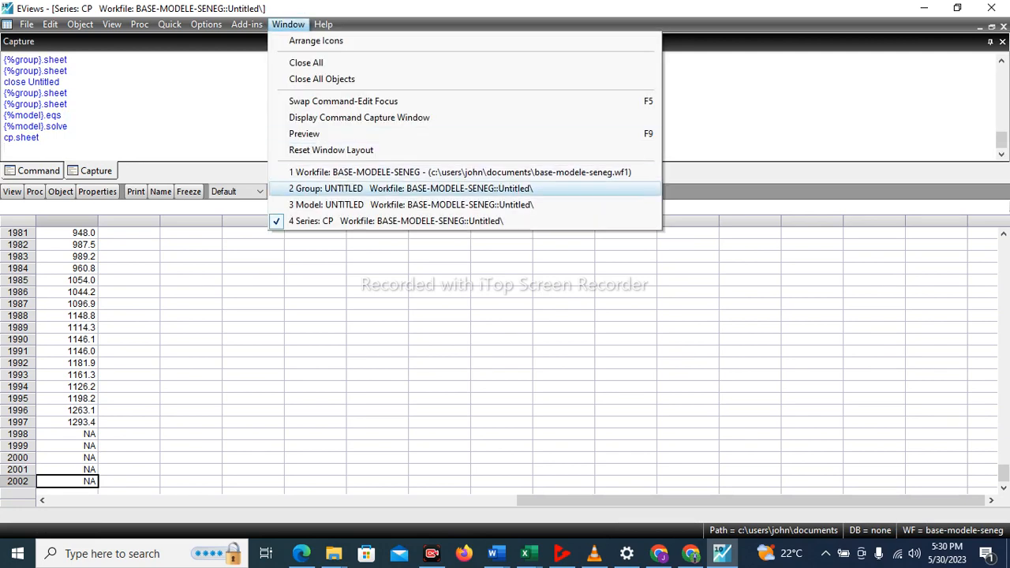
click(40, 137)
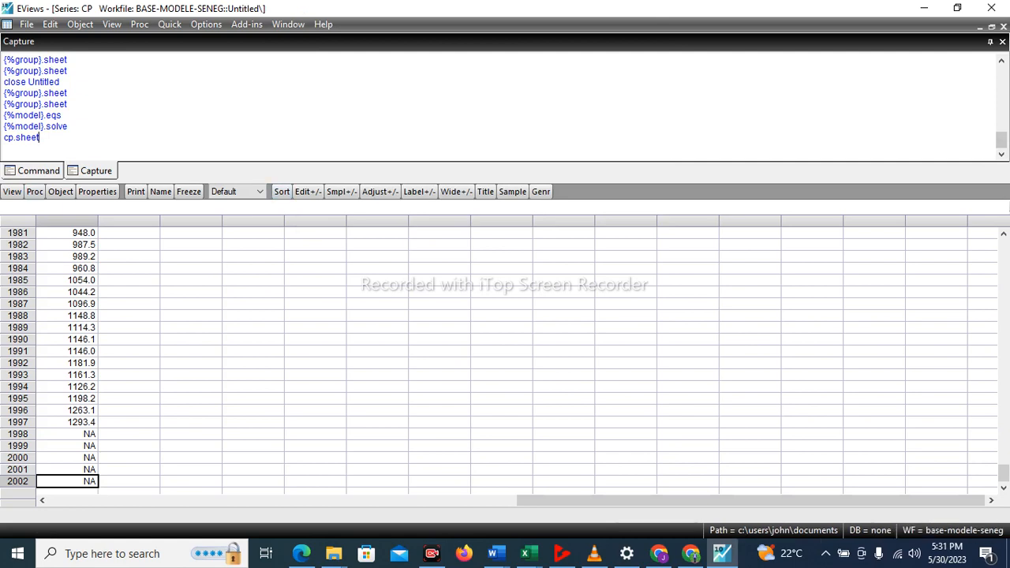
click(980, 26)
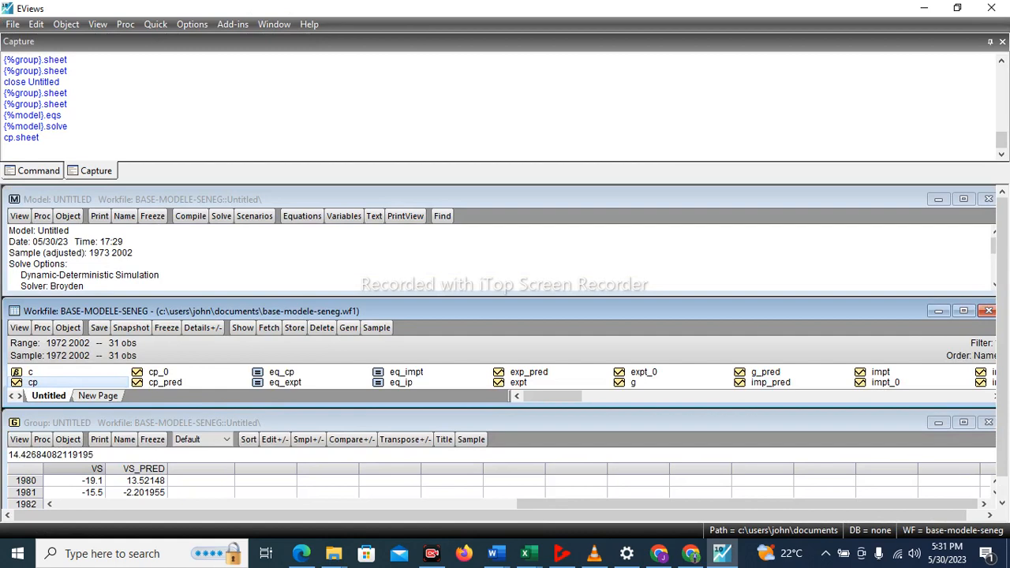
click(963, 310)
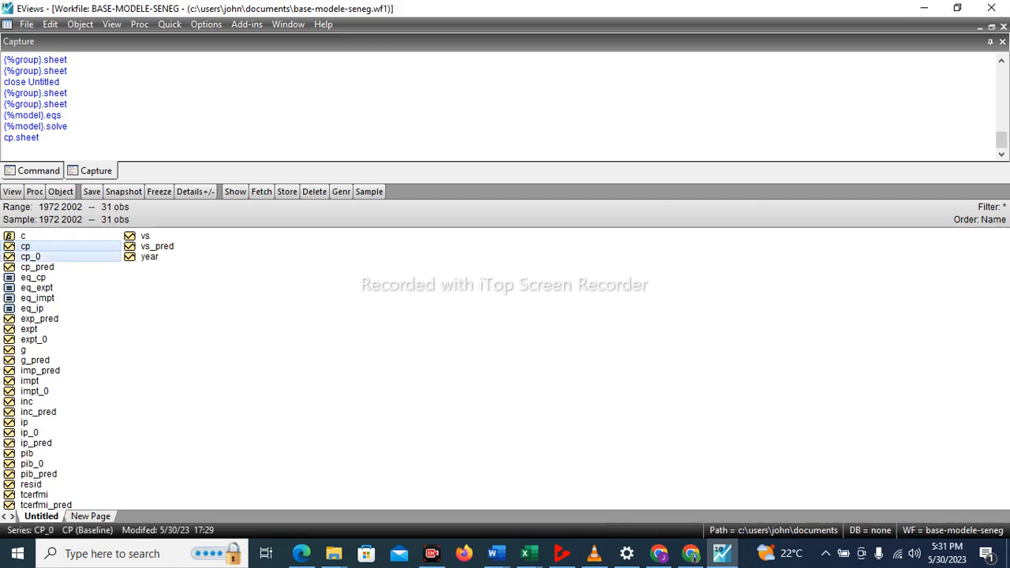
Open cp and cp_0 together as a group, deleting the existing untitled group, and show the rows through 2002.
ctrl+right_click(30, 257)
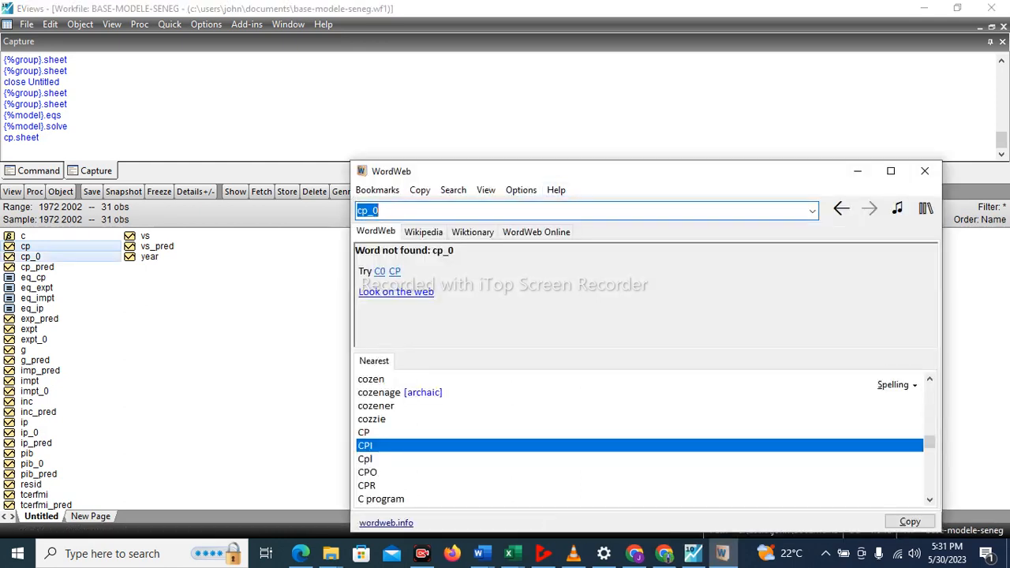
click(925, 171)
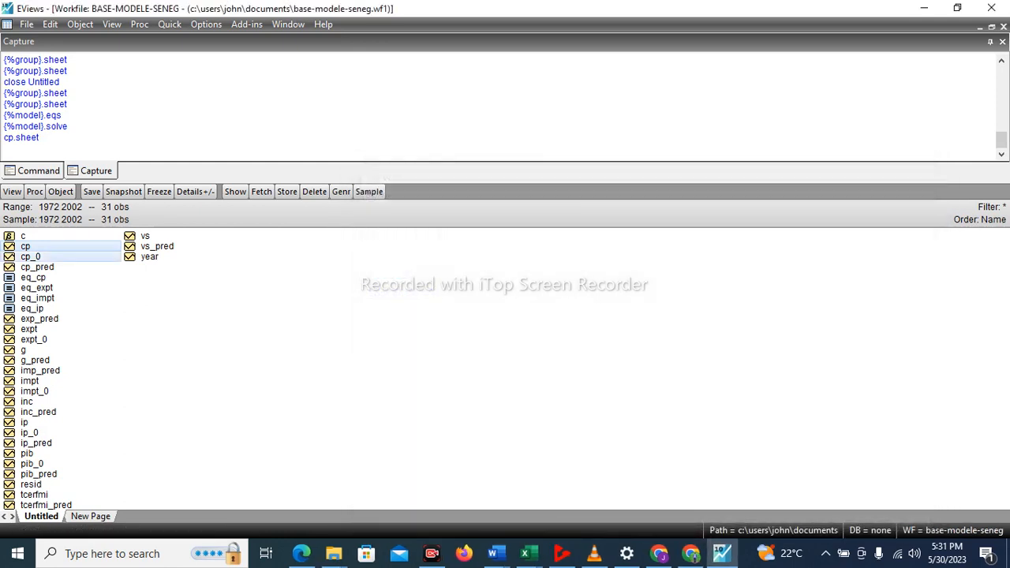
right_click(95, 246)
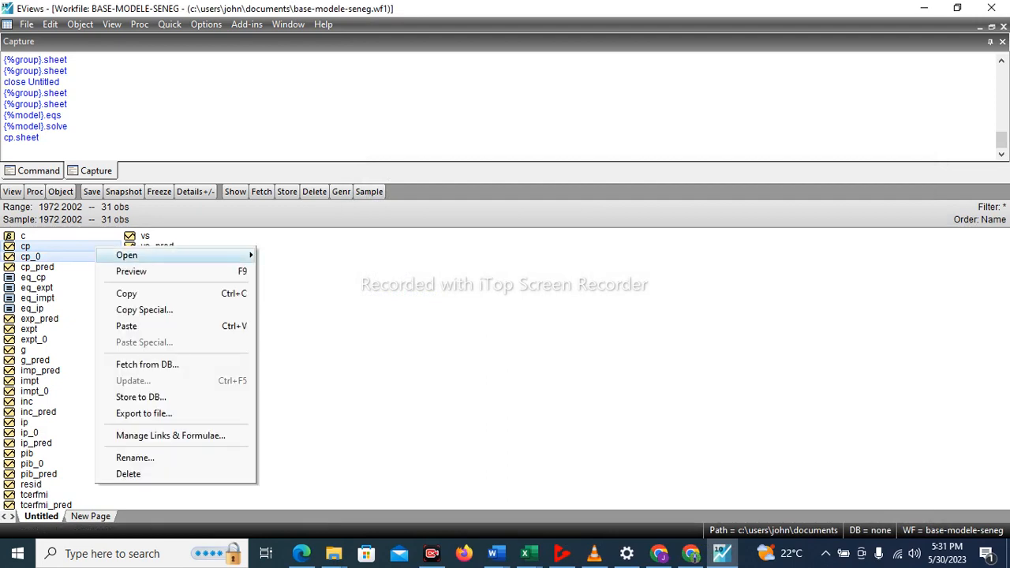
mouse_move(127, 255)
click(295, 255)
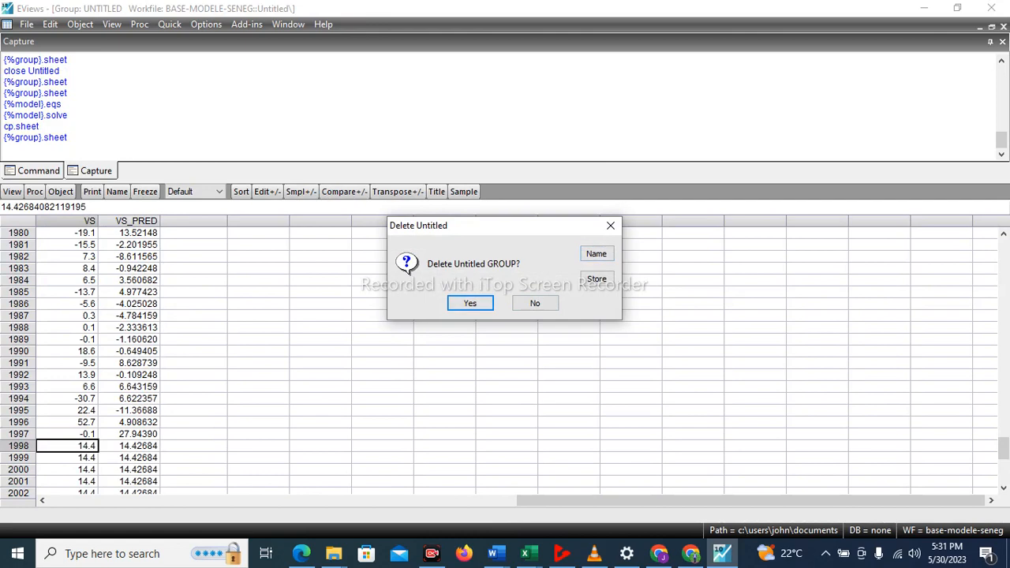
click(470, 303)
drag(1003, 263, 1004, 468)
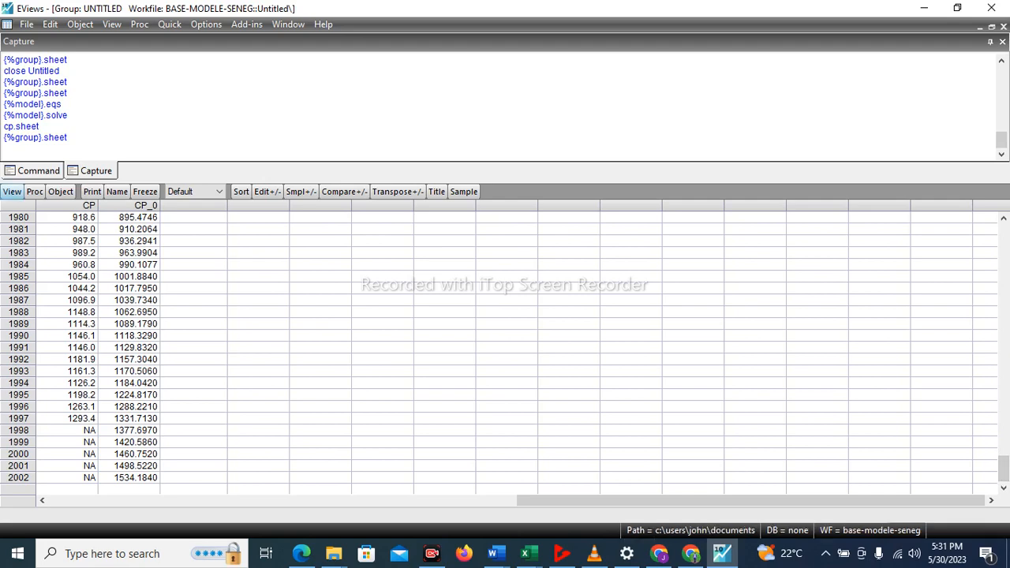
Plot CP and its baseline CP_0 as a basic Line & Symbol graph of raw data in a single graph.
click(12, 191)
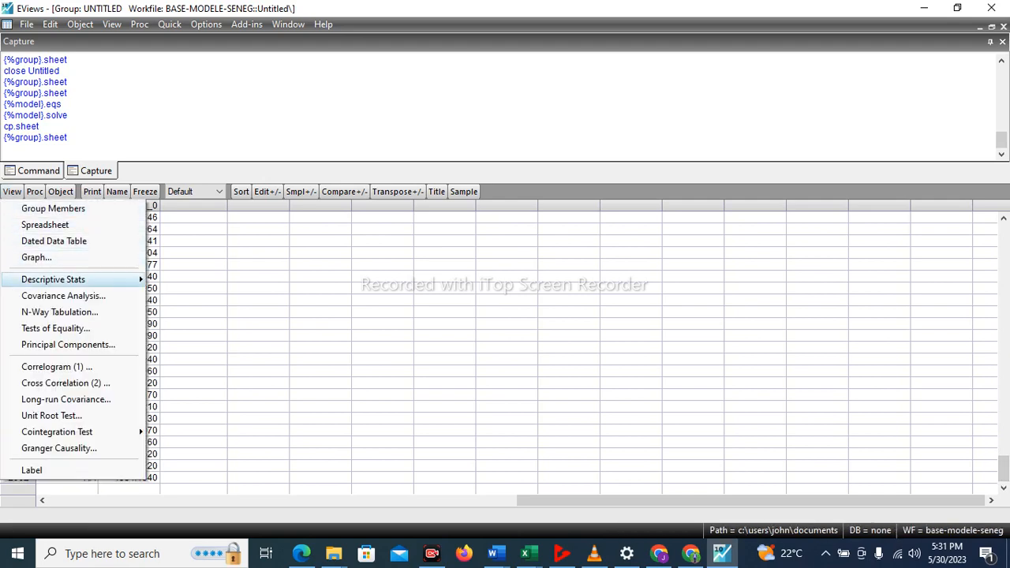
click(37, 257)
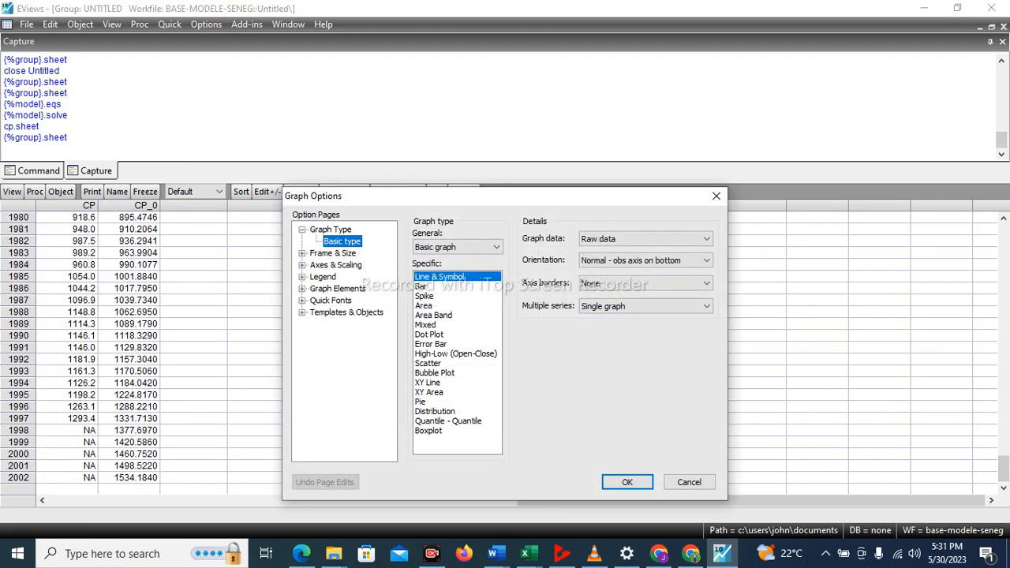
click(627, 482)
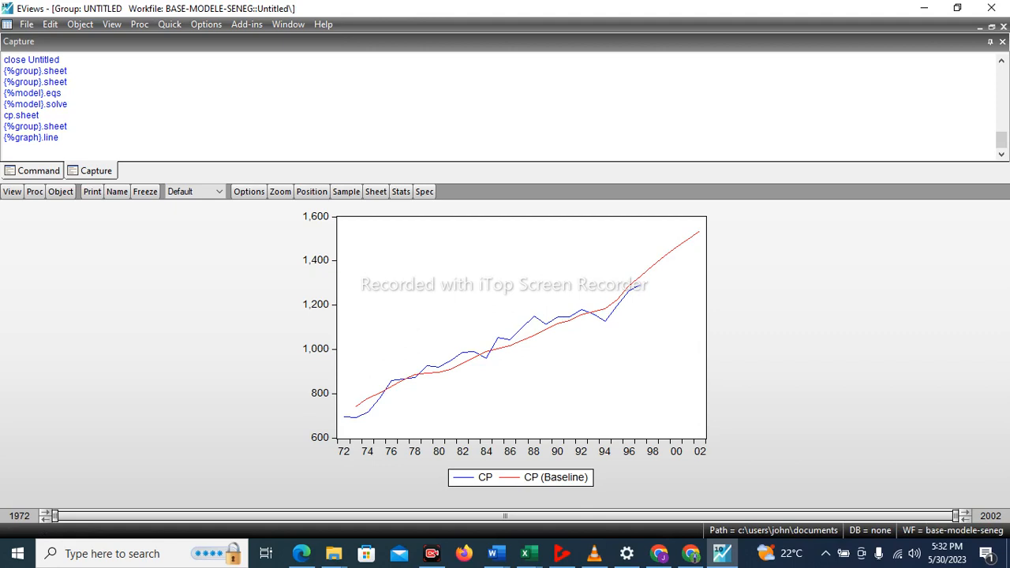
Tile the windows, maximize the workfile, and open ip_0 and ip as a group in place of the untitled CP group.
click(288, 24)
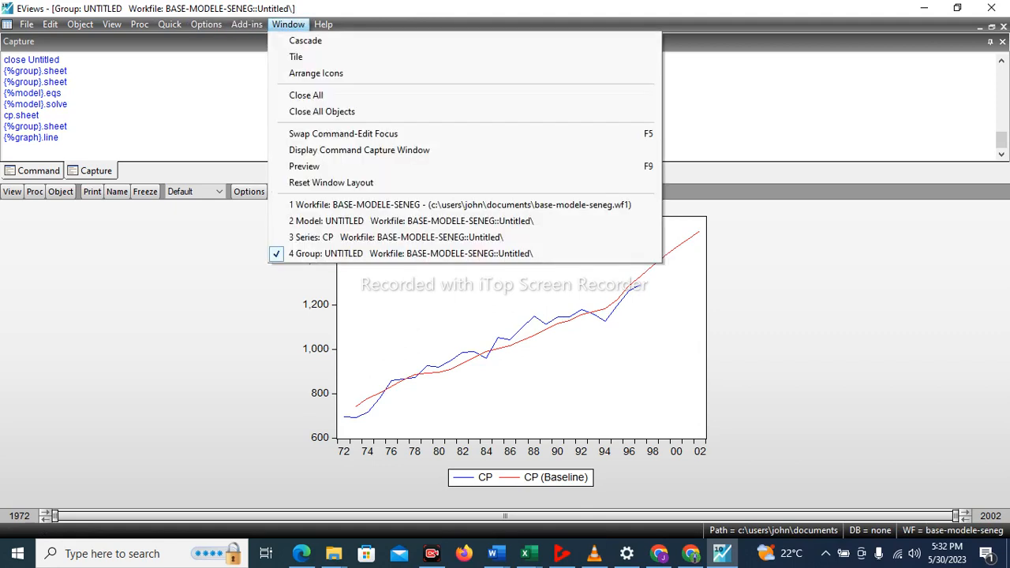
key(Return)
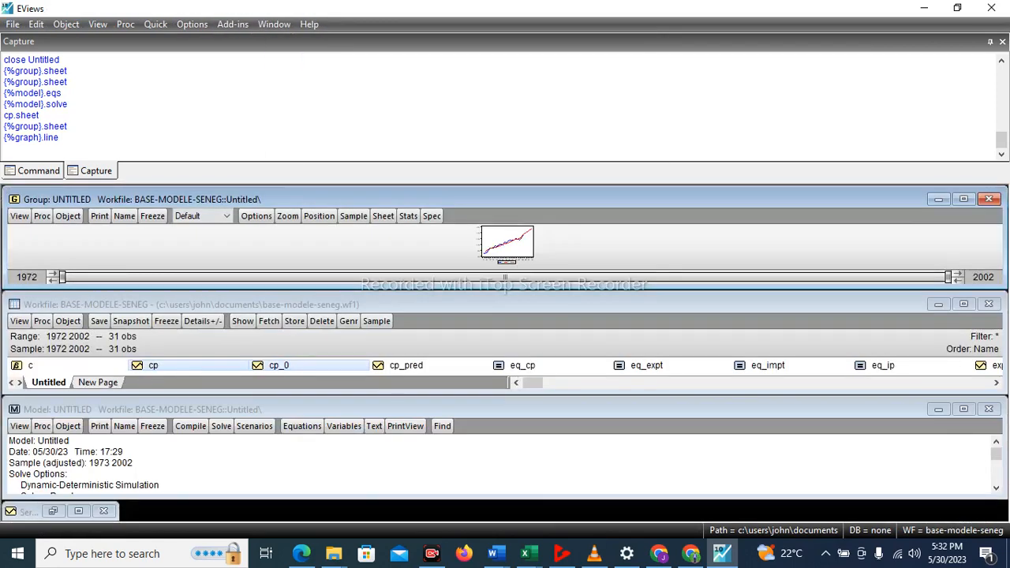
click(963, 303)
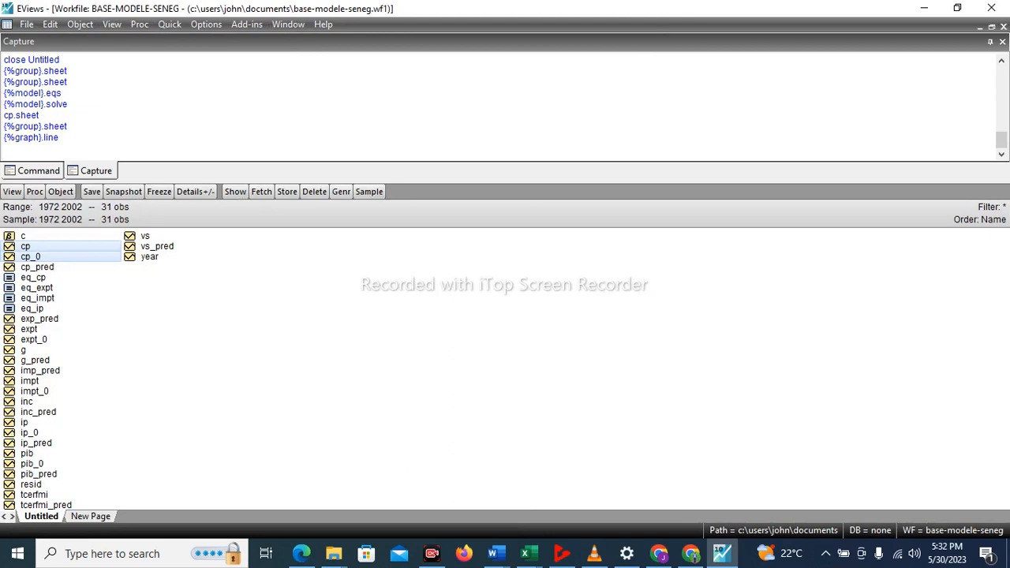
click(30, 432)
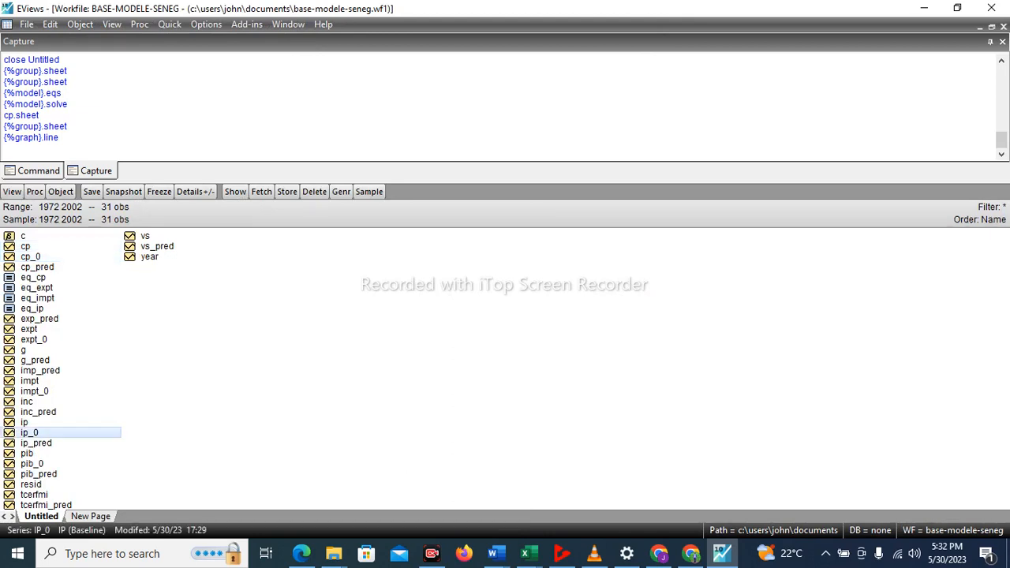
ctrl+click(25, 422)
right_click(30, 426)
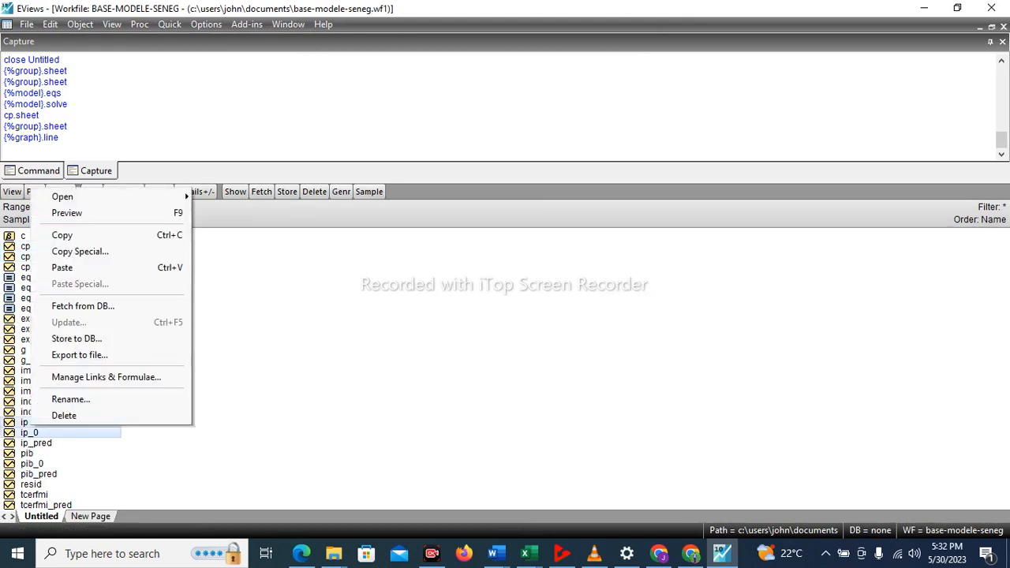
mouse_move(71, 196)
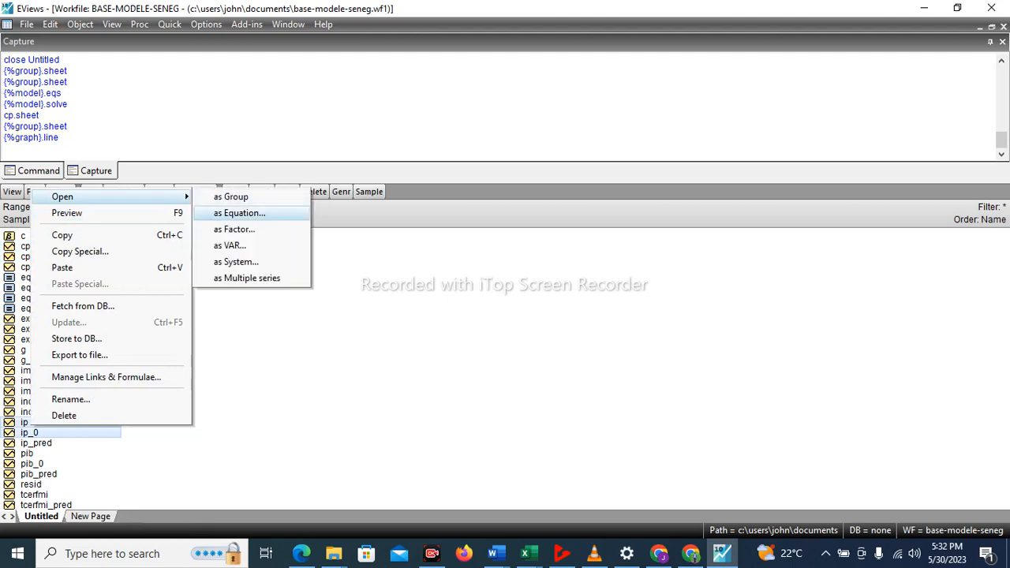
click(231, 197)
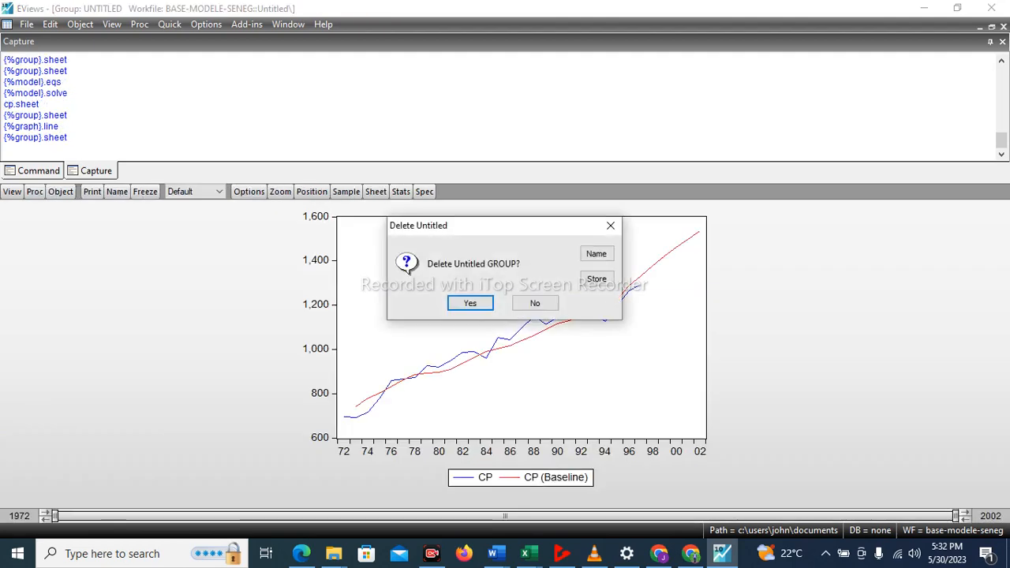
key(Return)
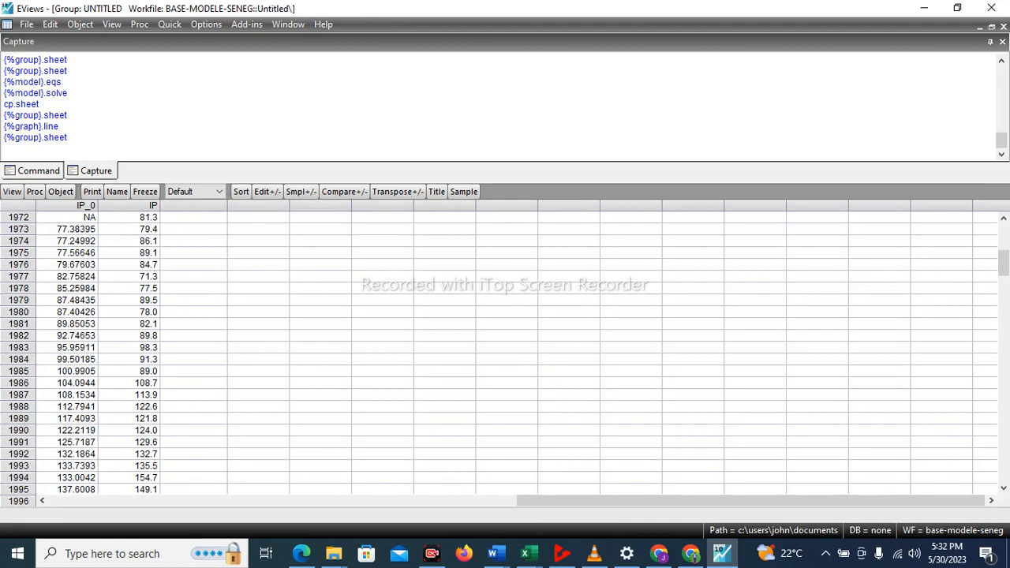
Plot IP_0 and IP as a basic Line & Symbol graph to compare the baseline simulation with the series.
click(12, 191)
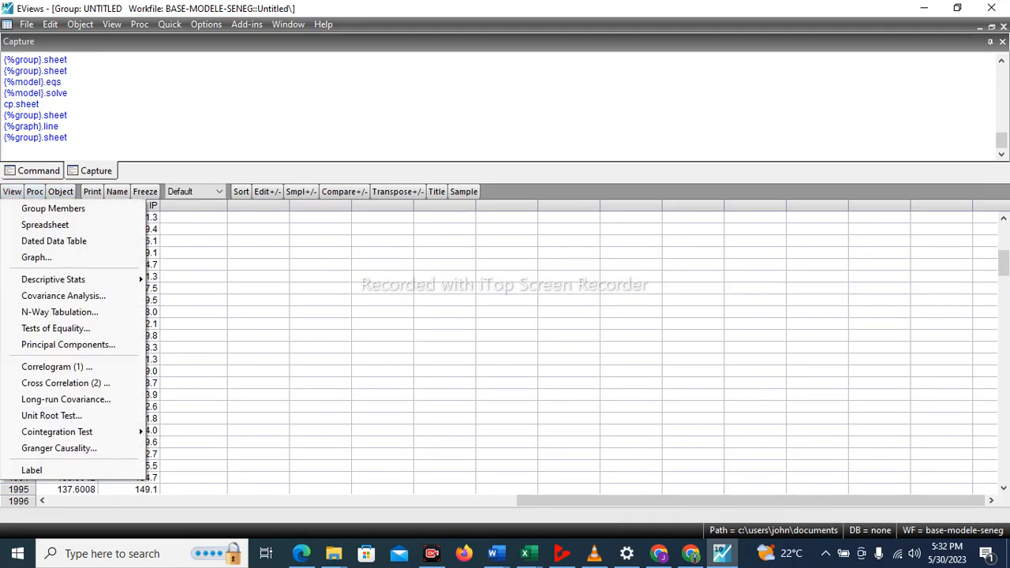
click(36, 257)
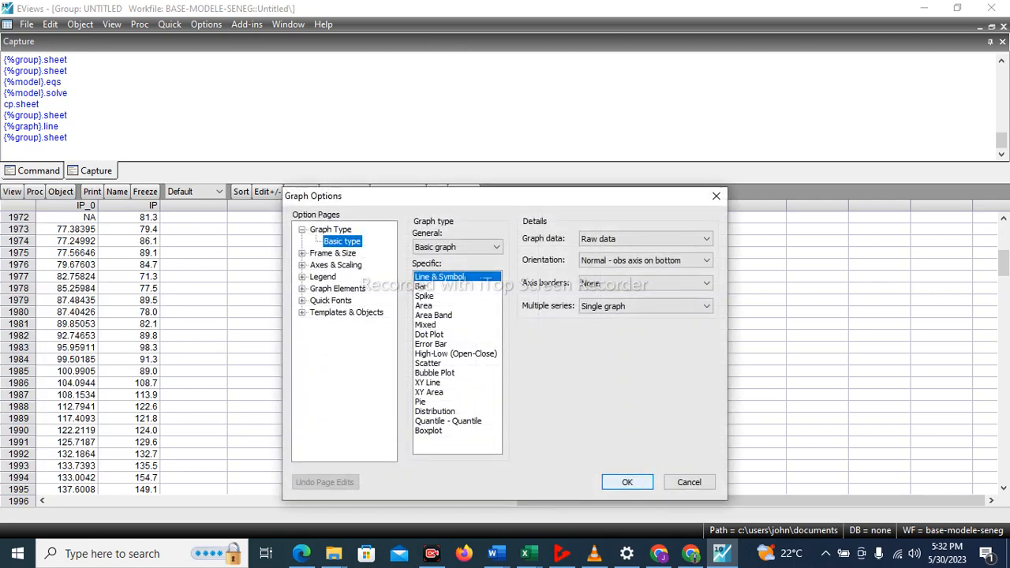
click(627, 482)
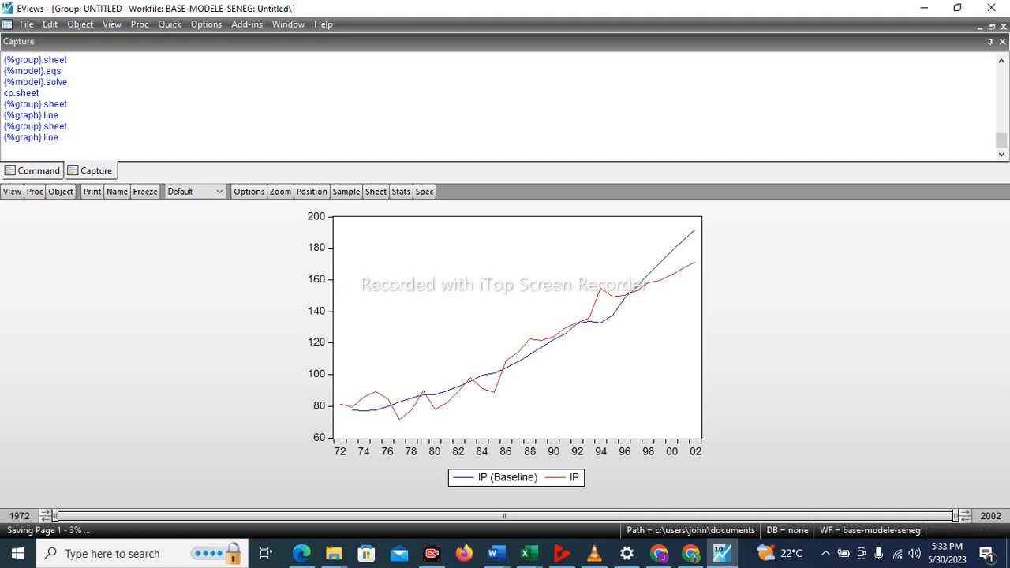
mouse_move(669, 271)
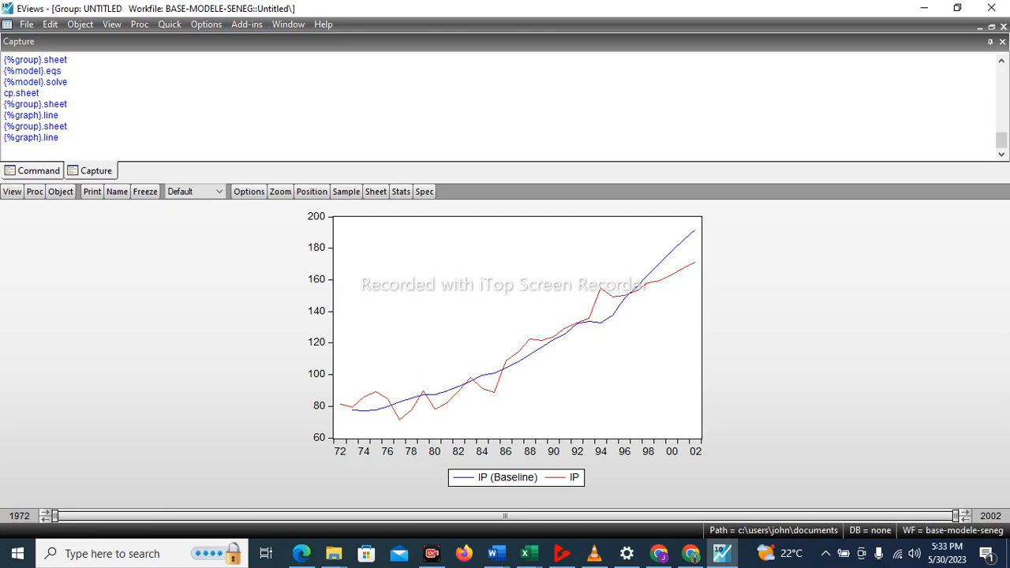
Tile the windows, maximize the workfile, and open expt and expt_0 as a group in place of the untitled IP group.
click(288, 24)
click(296, 57)
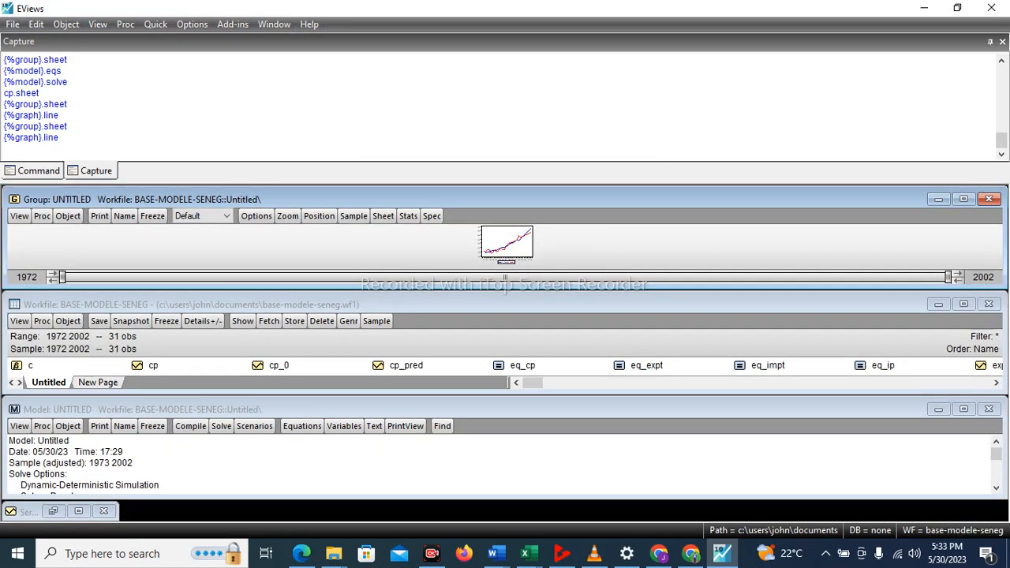
click(963, 304)
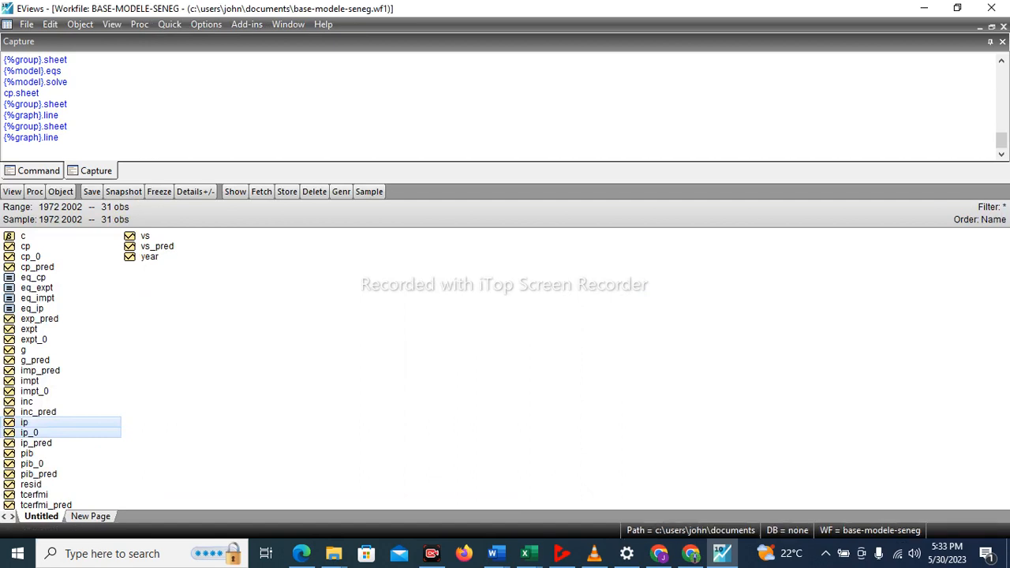
click(29, 329)
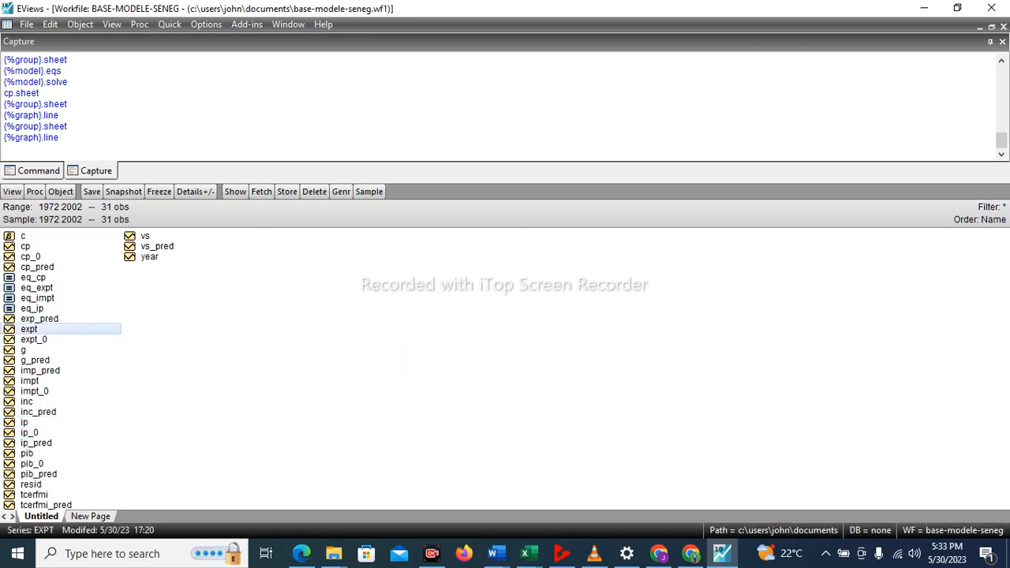
ctrl+click(34, 339)
right_click(40, 339)
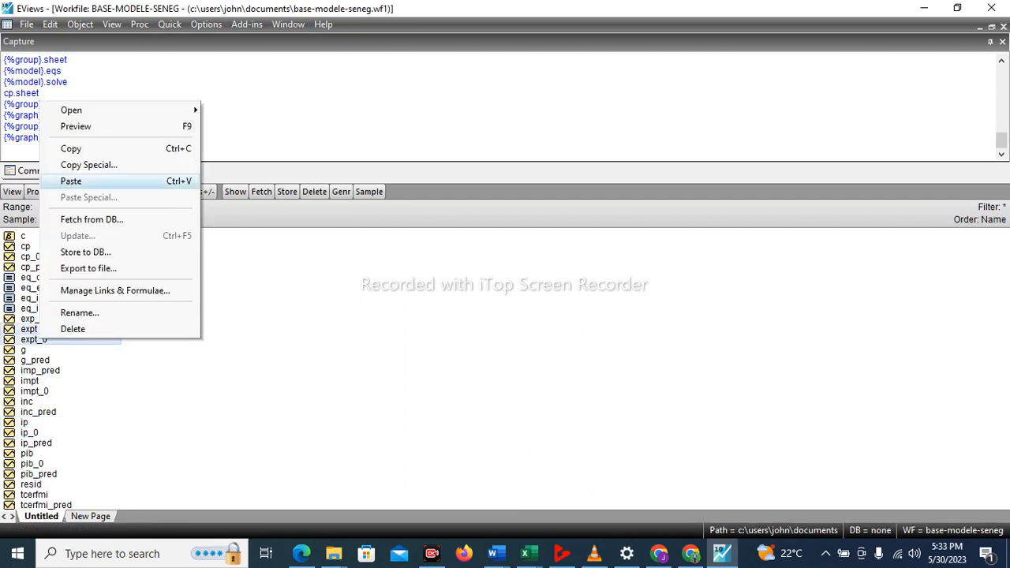
mouse_move(158, 111)
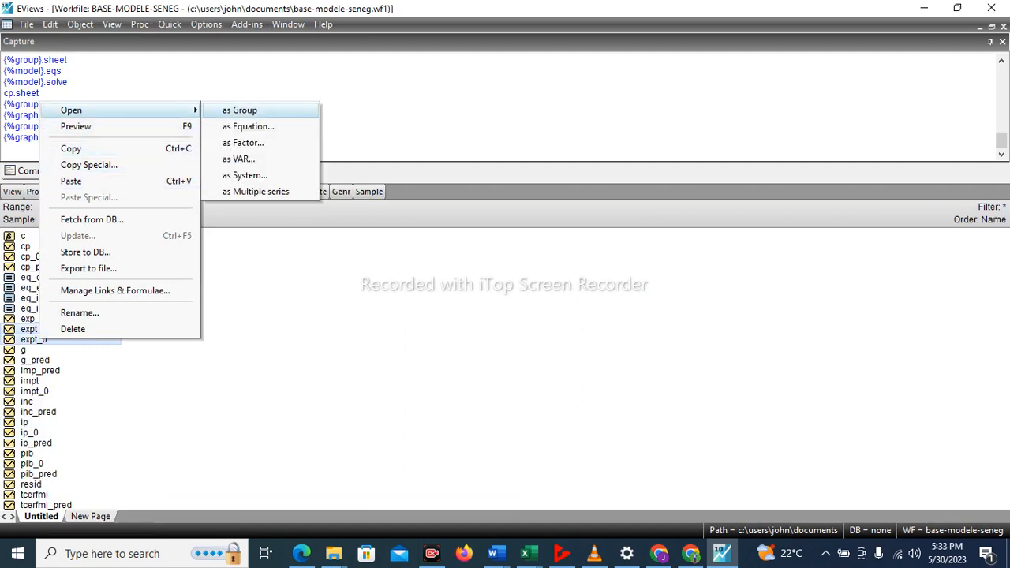
click(244, 108)
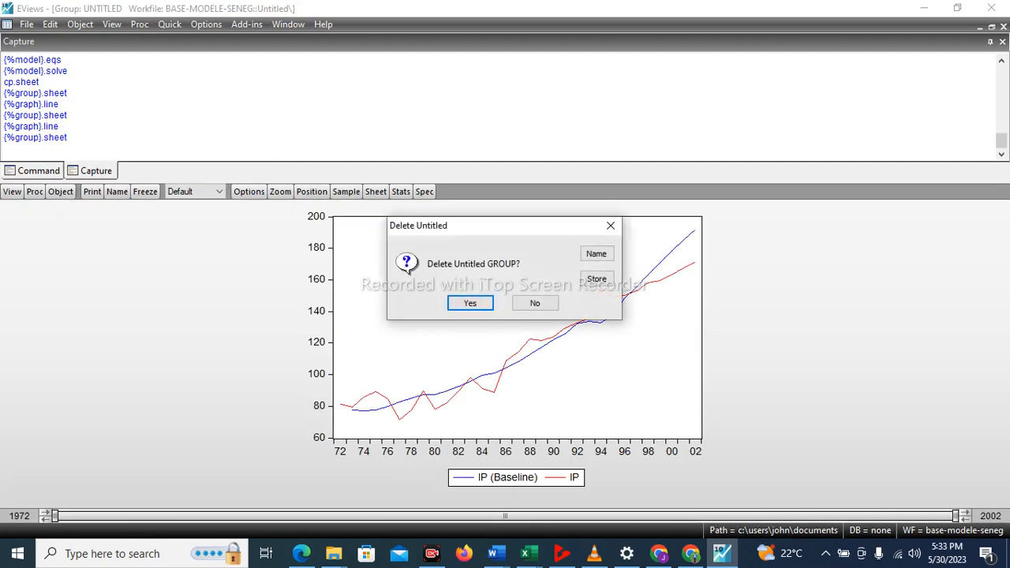
key(Return)
Plot EXPT and its baseline EXPT_0 as a basic Line & Symbol graph, and tile the open windows.
click(12, 192)
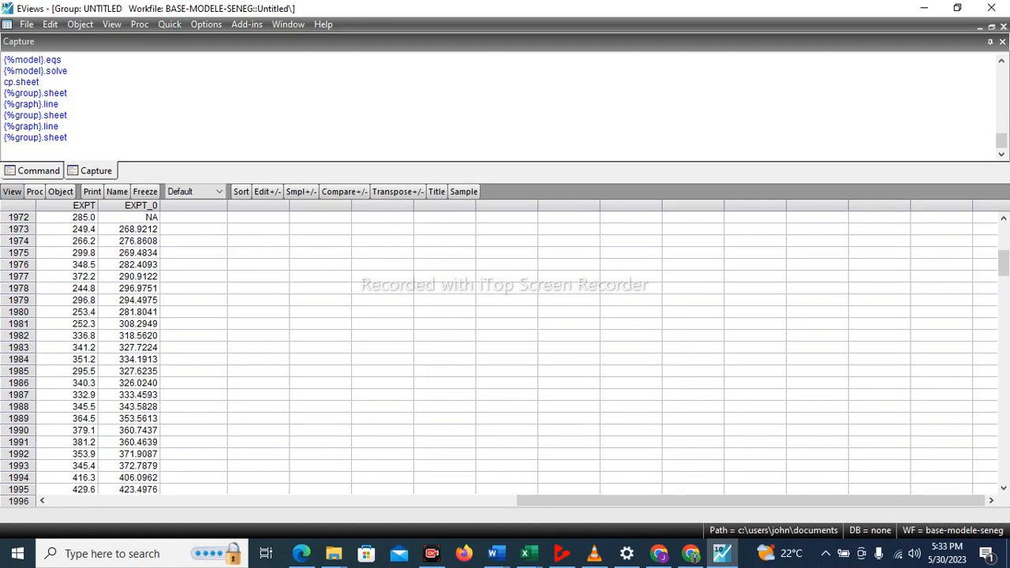
click(36, 257)
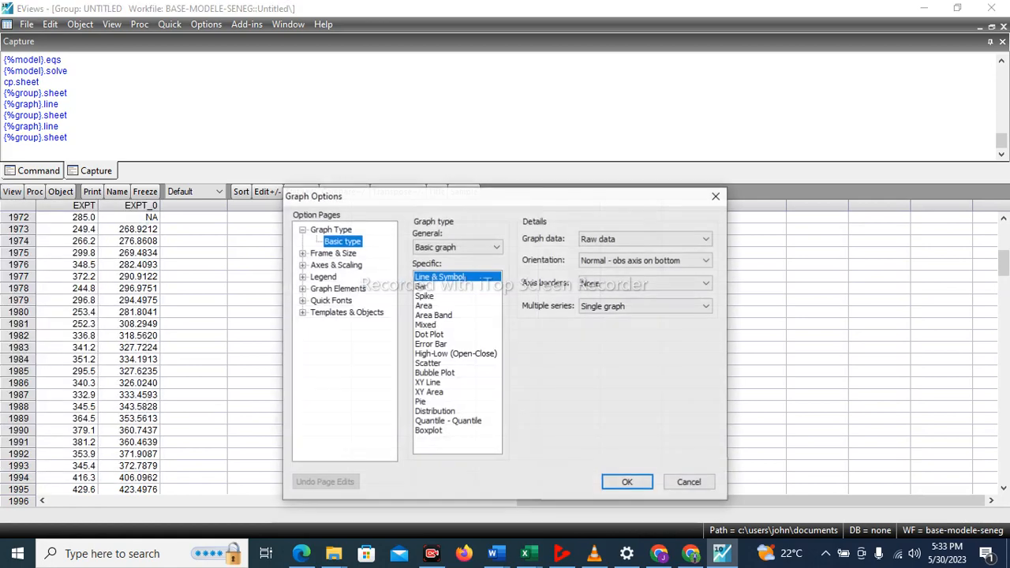
click(627, 482)
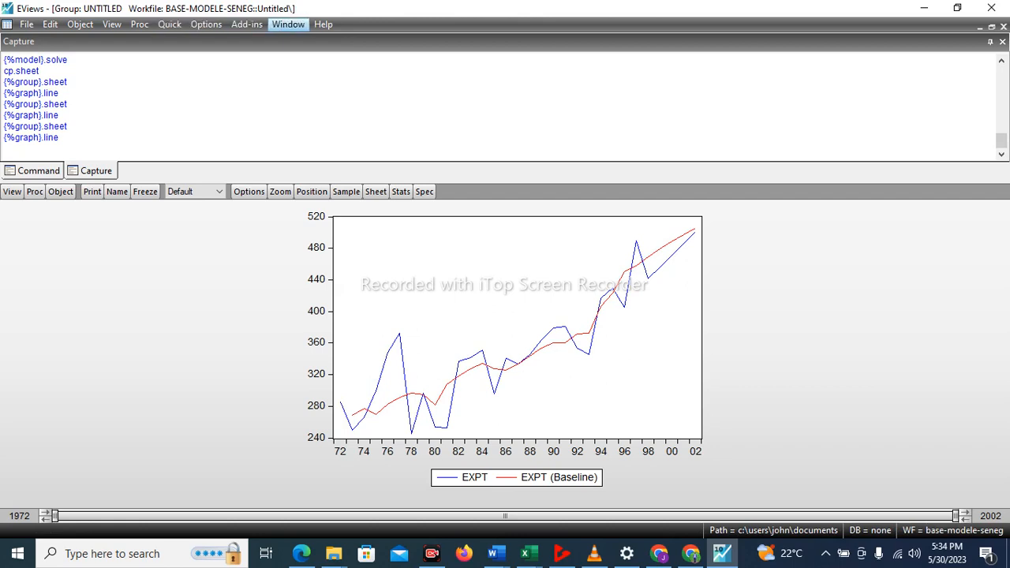
click(288, 25)
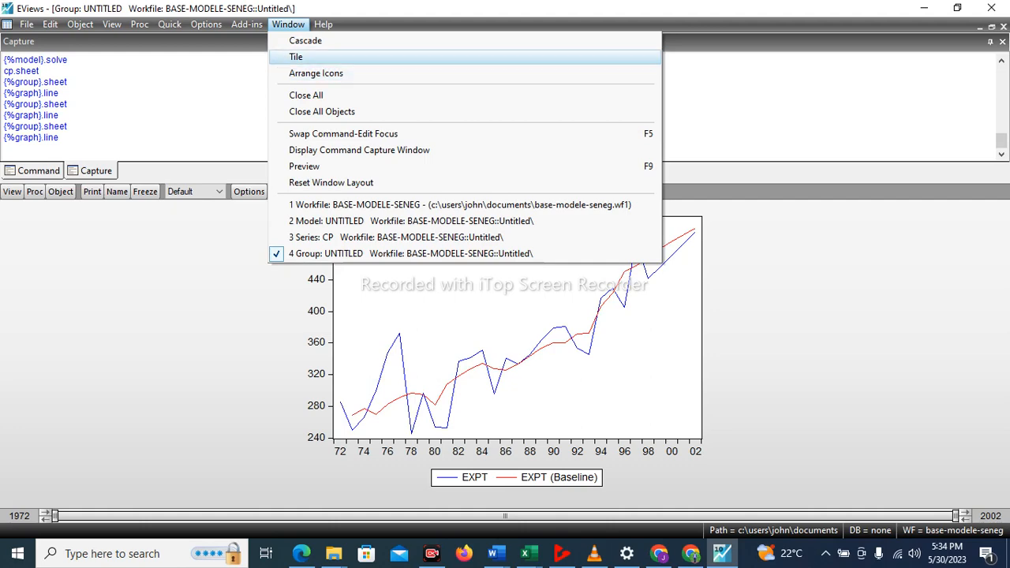
click(296, 57)
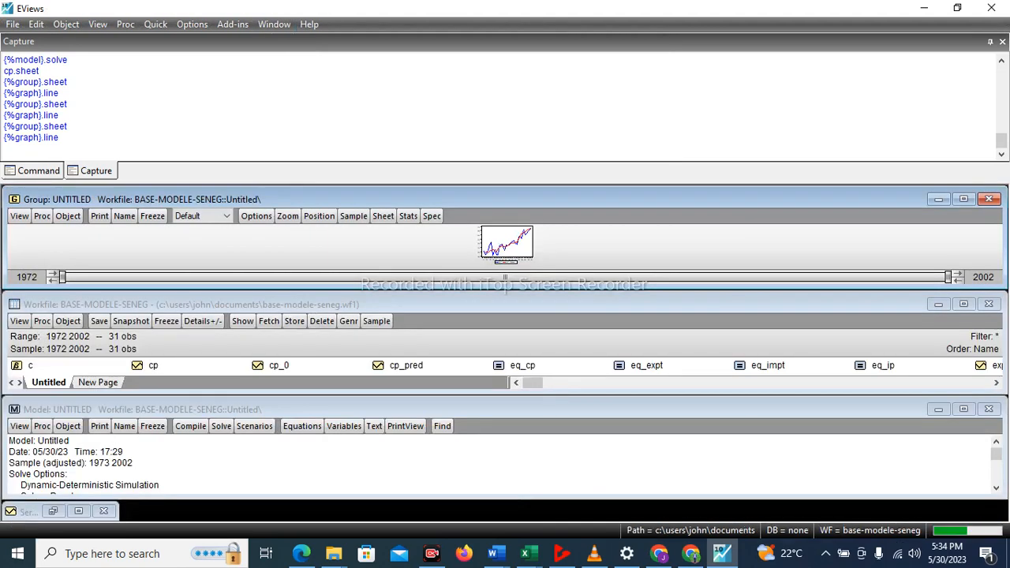
Maximize the workfile and open impt and impt_0 as a group, deleting the untitled EXPT group.
click(963, 303)
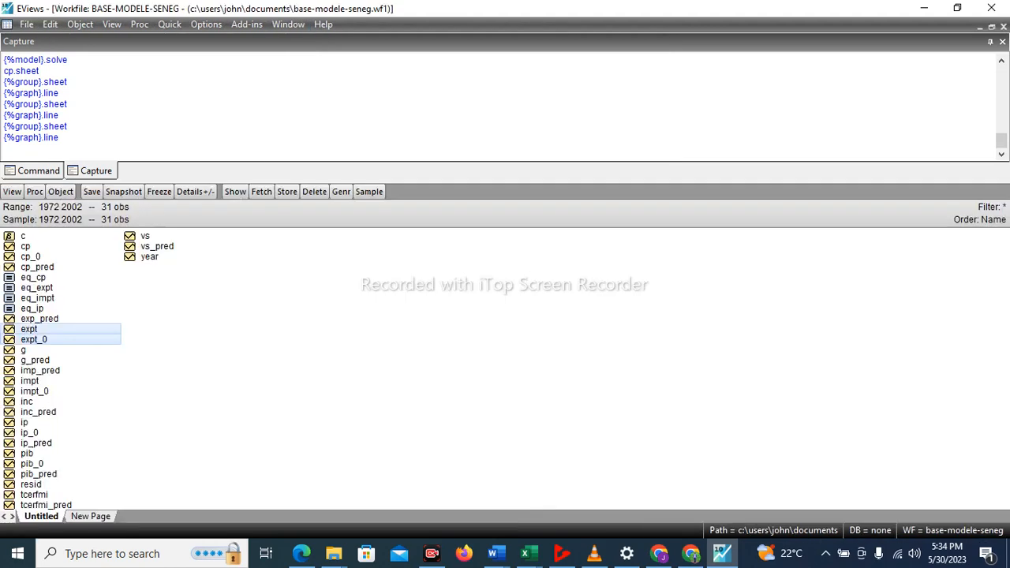
click(29, 381)
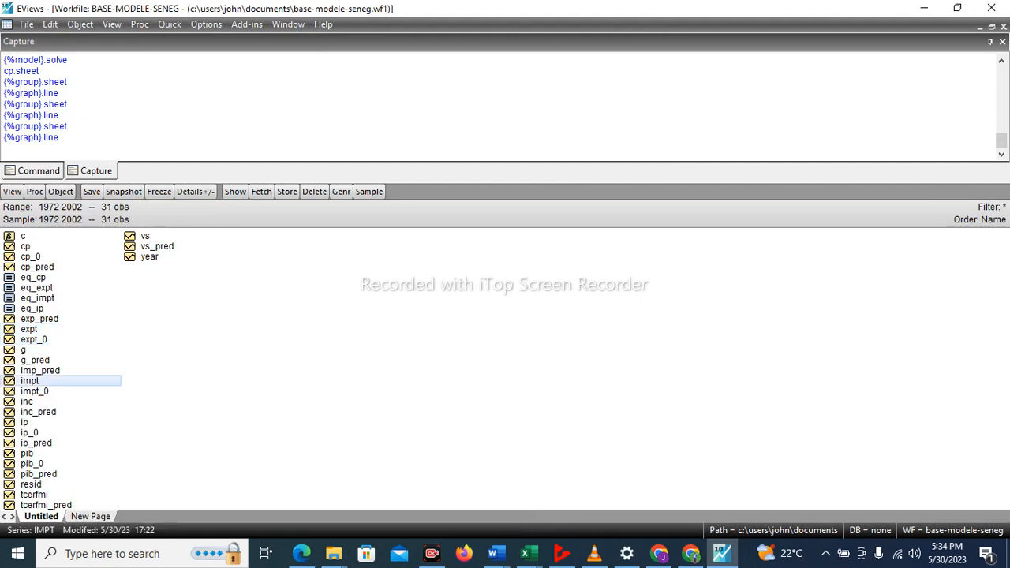
right_click(38, 391)
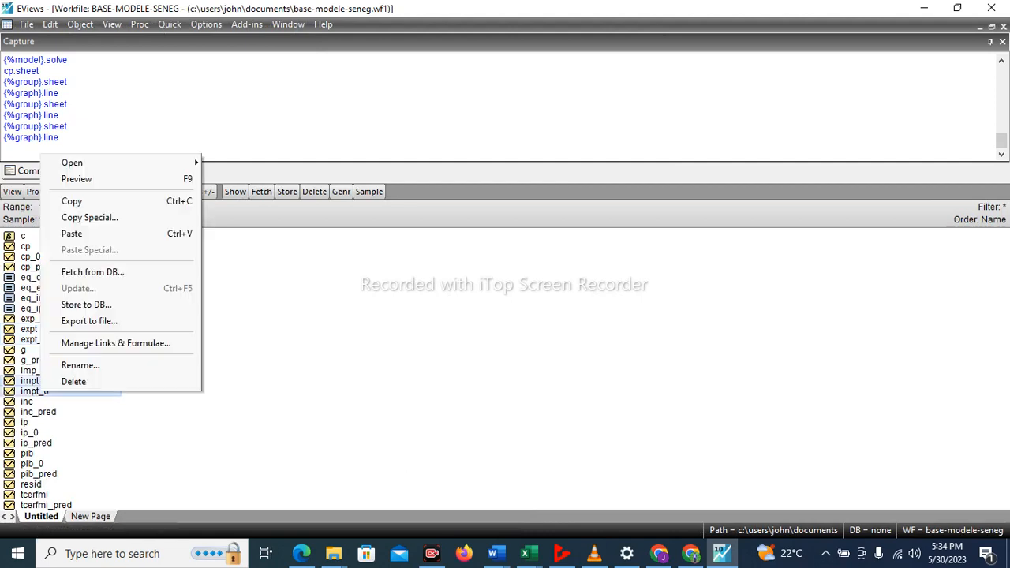
mouse_move(126, 163)
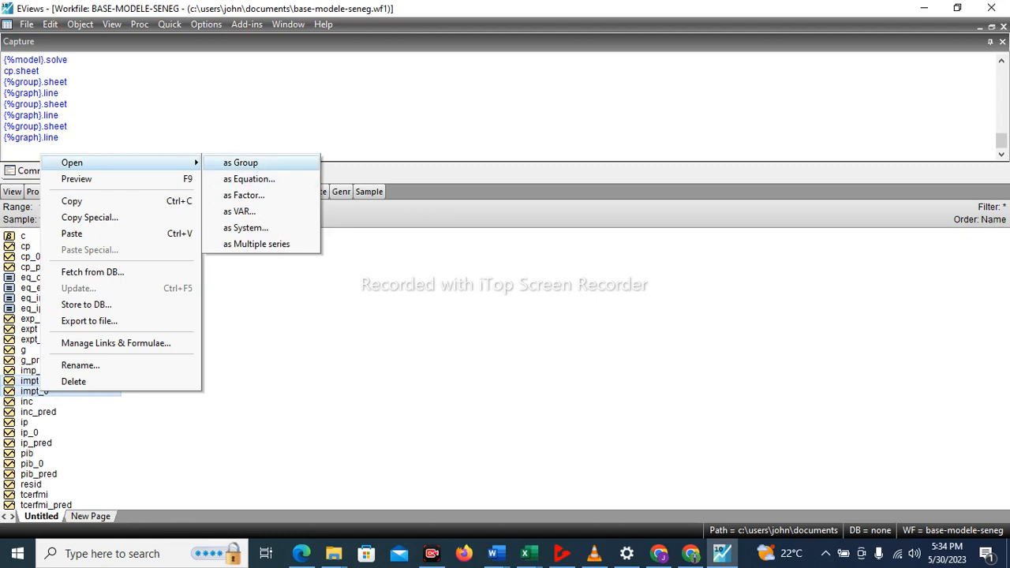
click(240, 163)
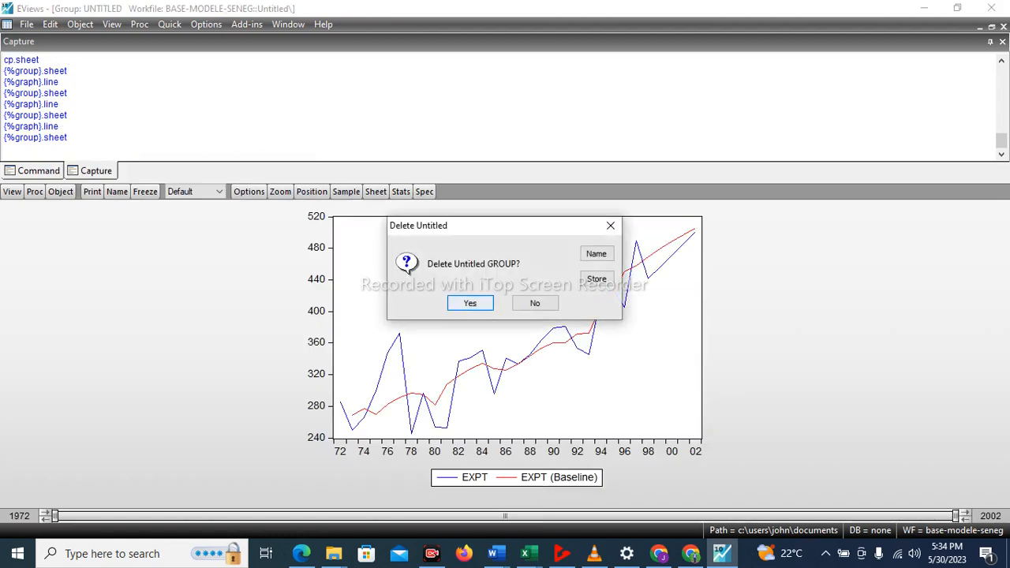
click(471, 302)
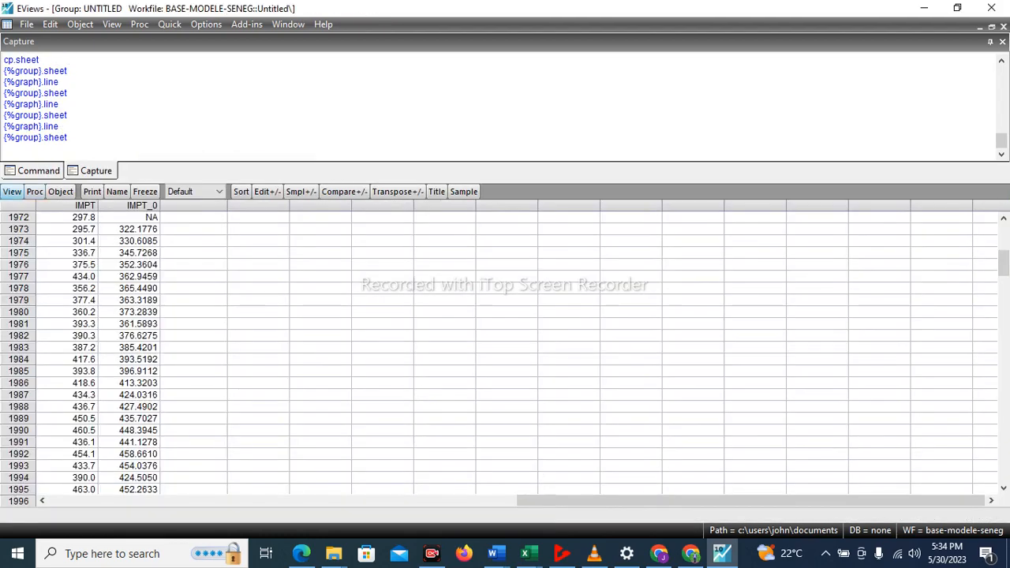
Plot IMPT and its baseline IMPT_0 as a basic Line & Symbol graph, and tile the open windows.
click(12, 190)
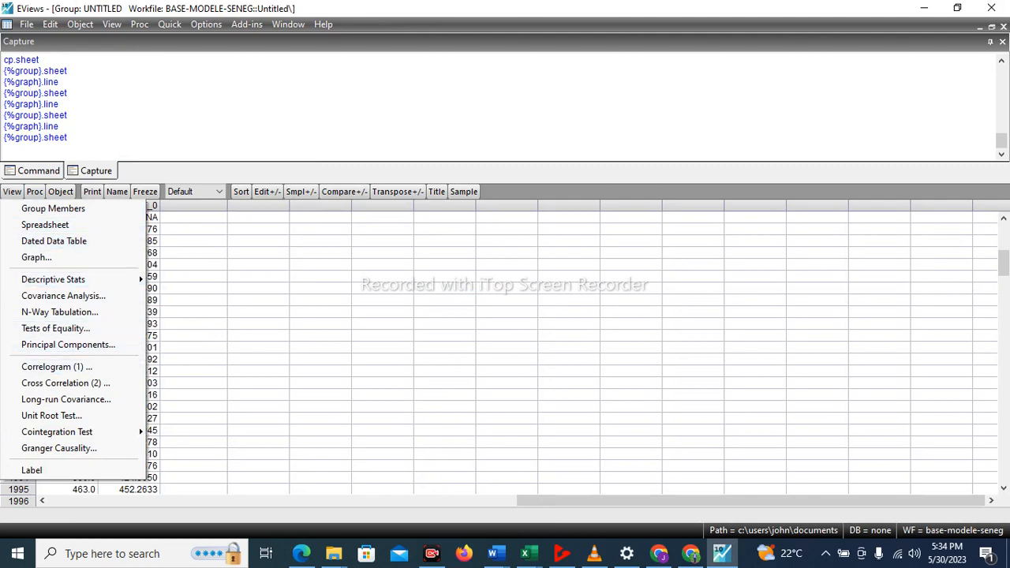
click(37, 257)
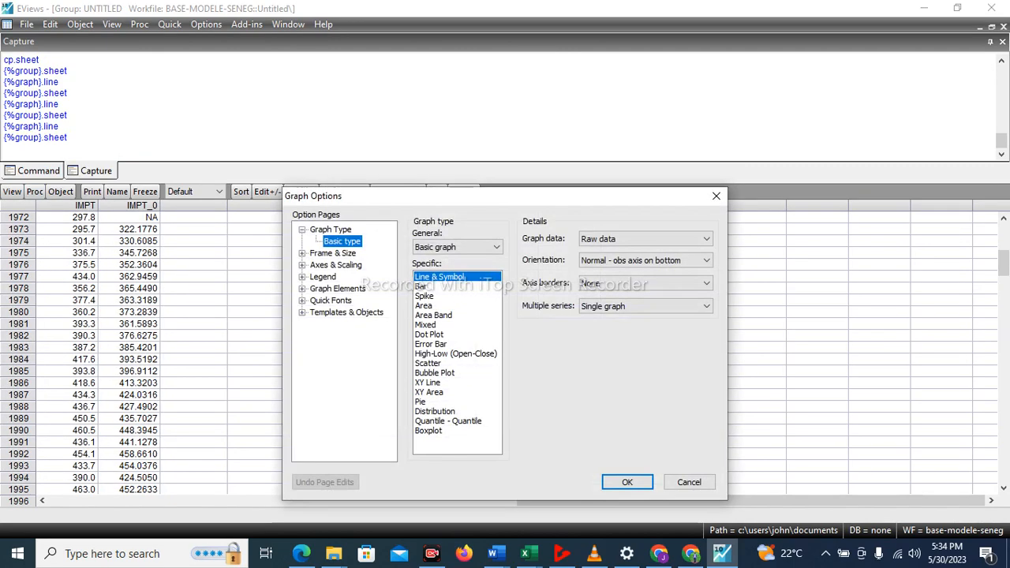
click(627, 482)
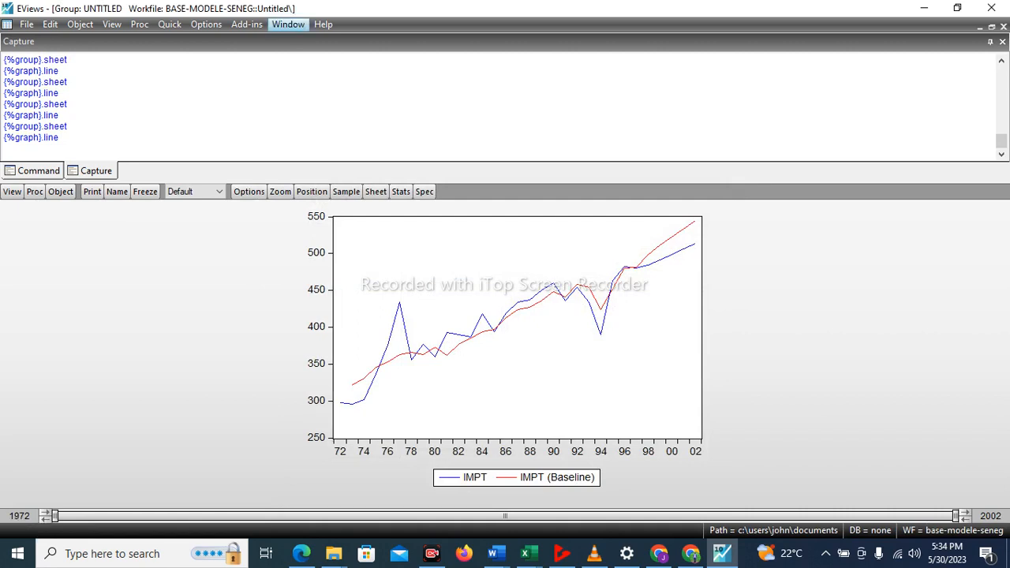
click(288, 23)
click(293, 58)
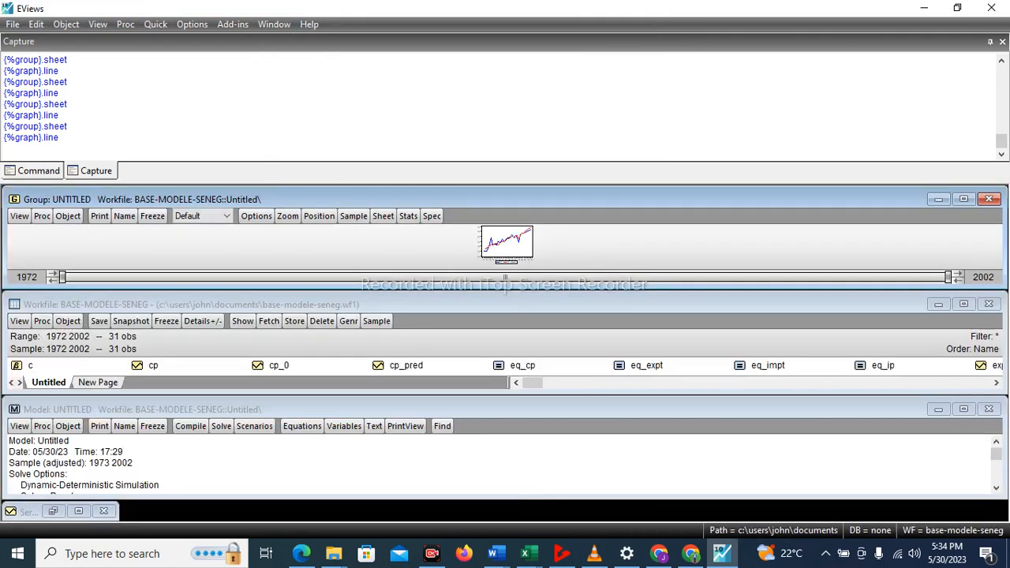
Maximize the workfile and open pib and pib_0 as a group, deleting the untitled IMPT group.
click(963, 303)
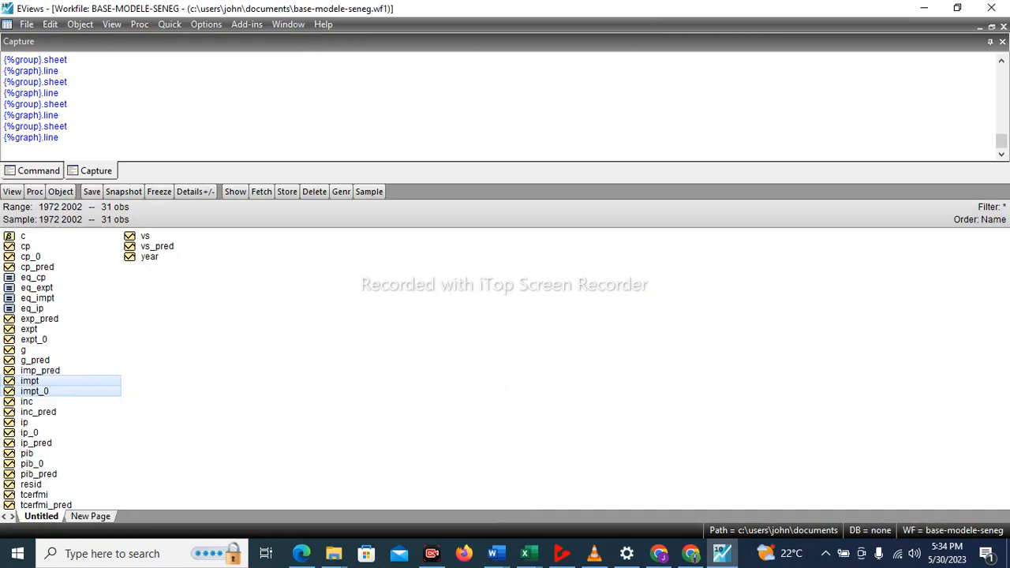
click(27, 453)
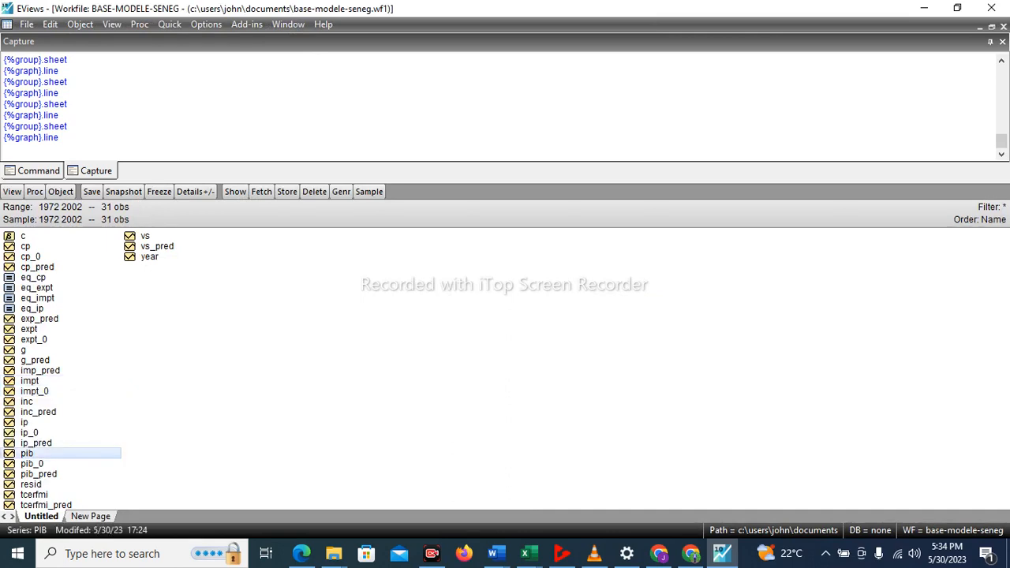
ctrl+click(33, 462)
right_click(33, 461)
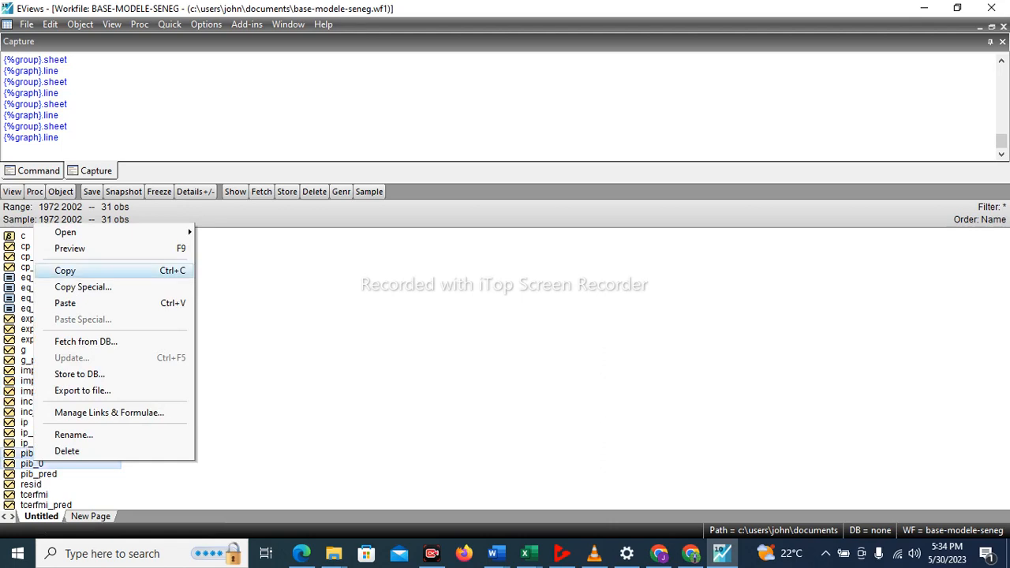
mouse_move(111, 232)
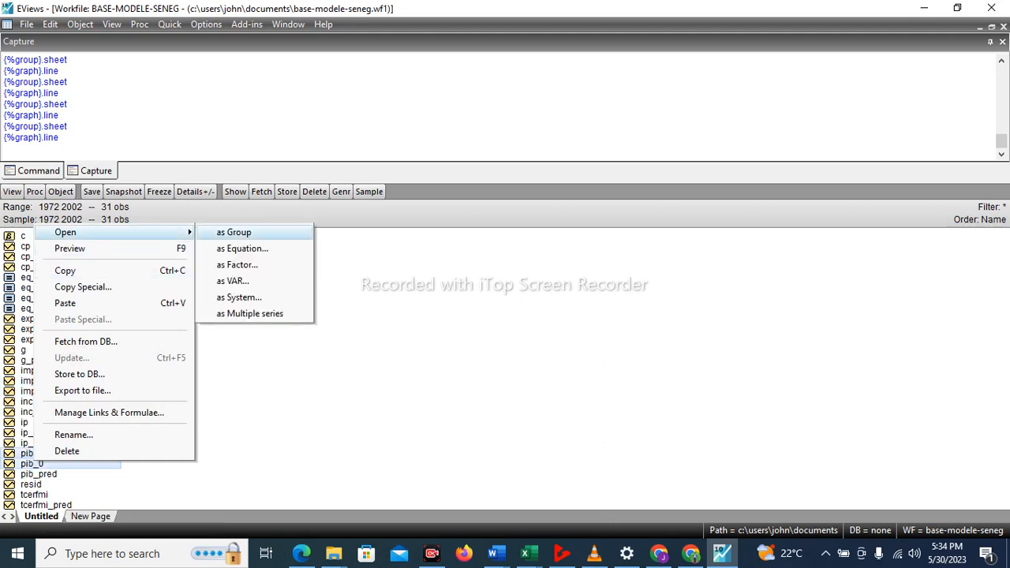
click(235, 232)
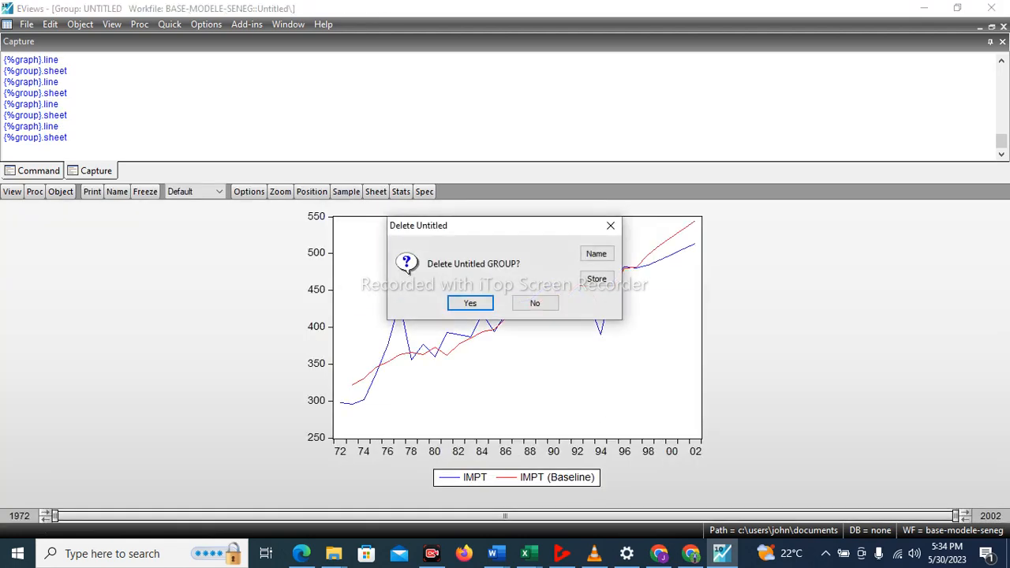
click(471, 302)
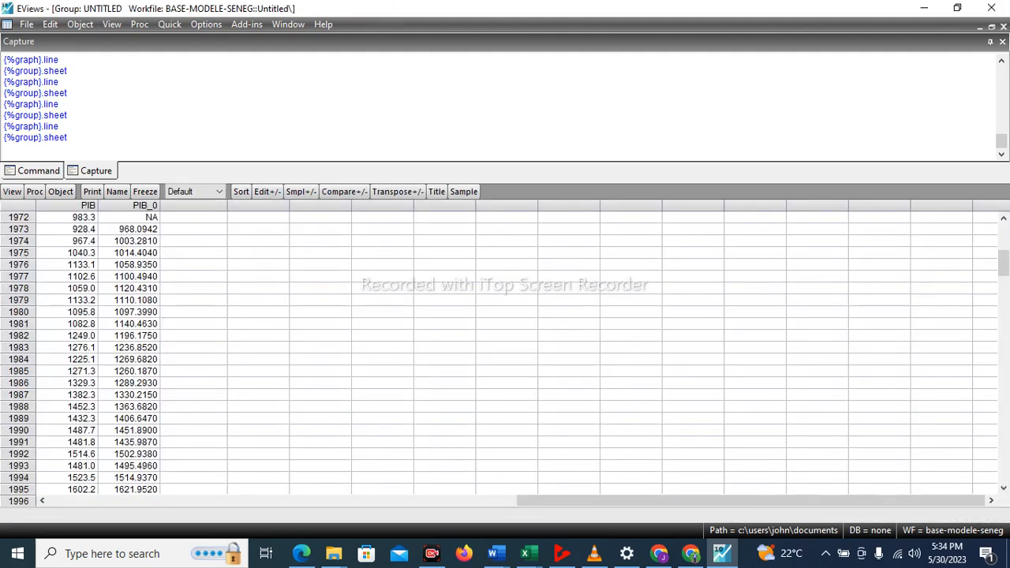
Plot PIB and its baseline PIB_0 as a basic Line & Symbol graph, and tile the open windows.
click(12, 191)
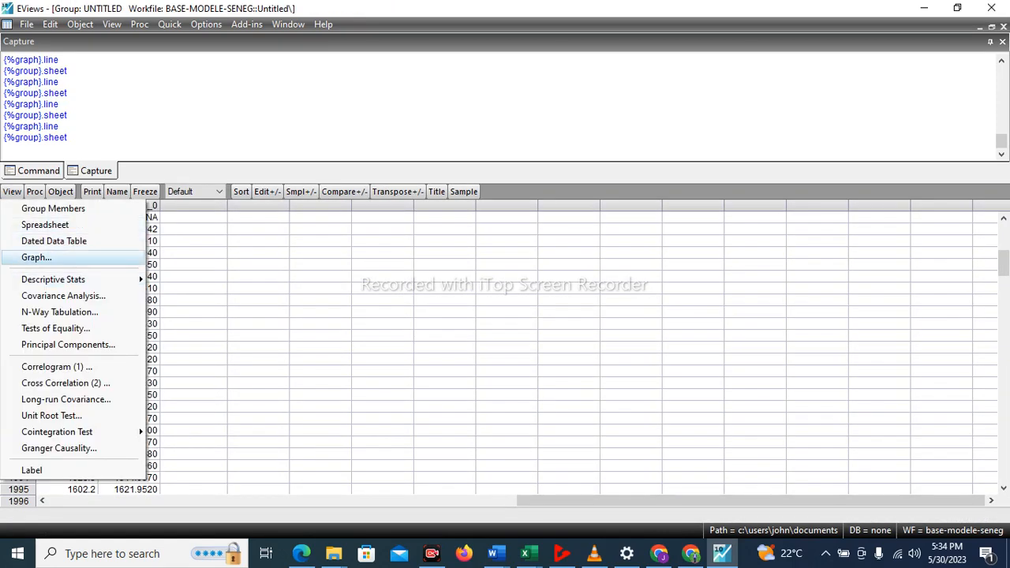
click(37, 258)
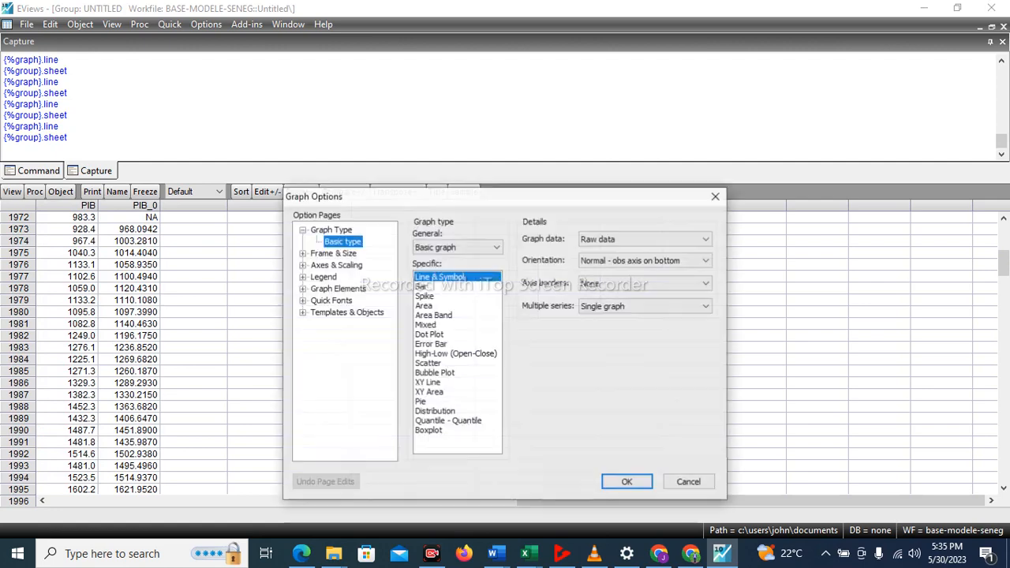
key(Return)
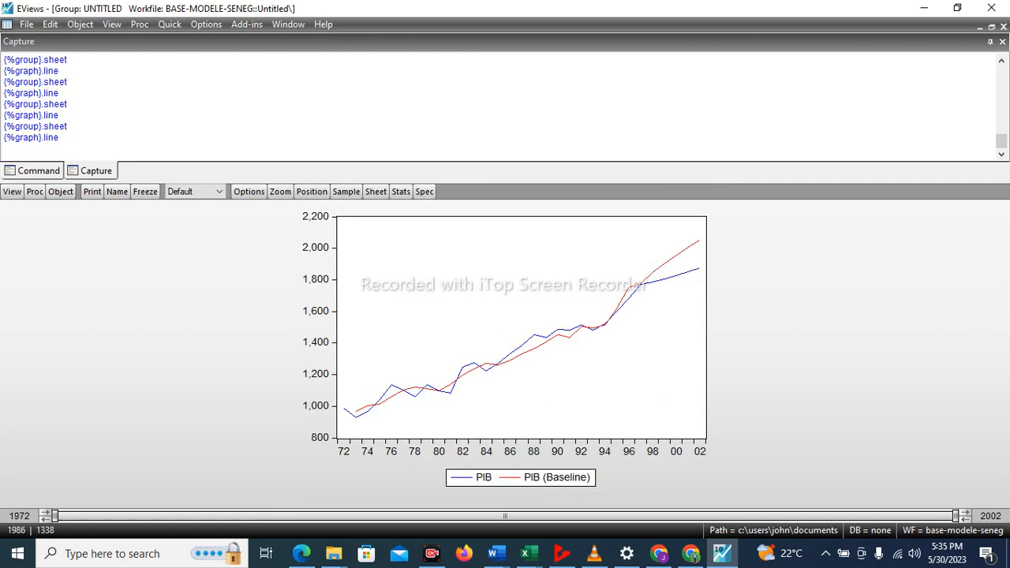
mouse_move(487, 366)
click(287, 25)
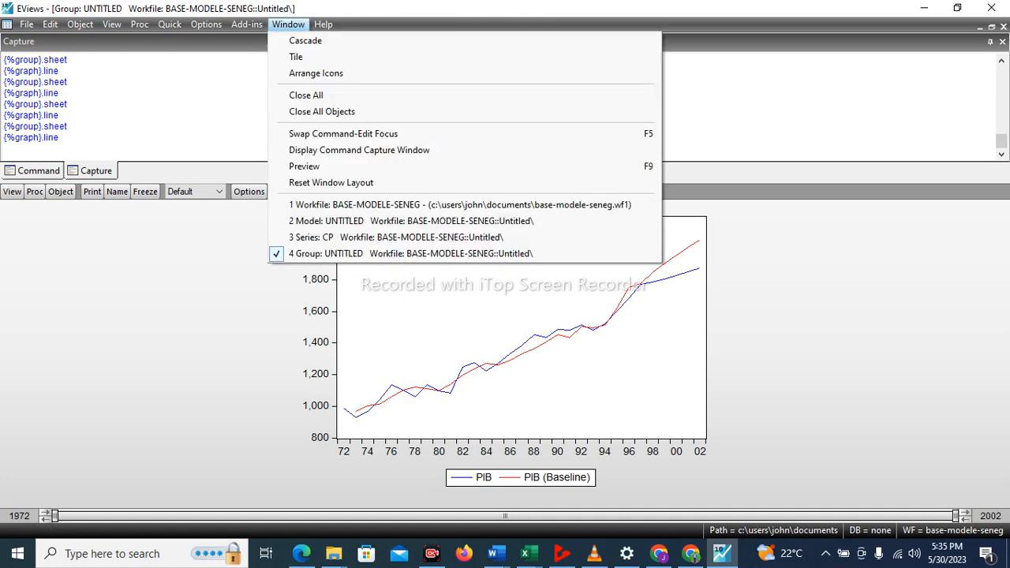
click(295, 57)
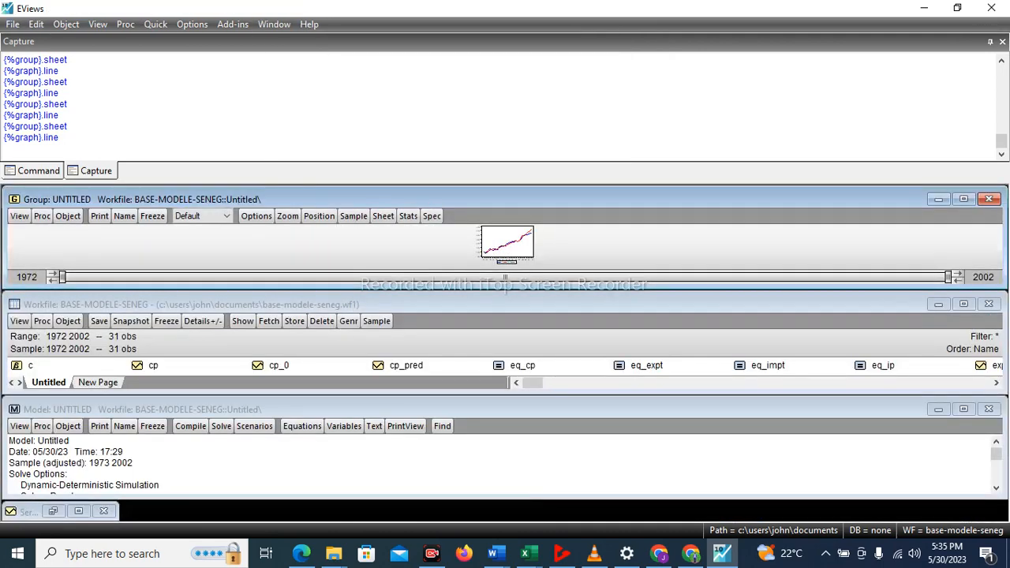
Maximize the workfile and open vs and vs_pred as a group, deleting the untitled PIB group.
click(963, 304)
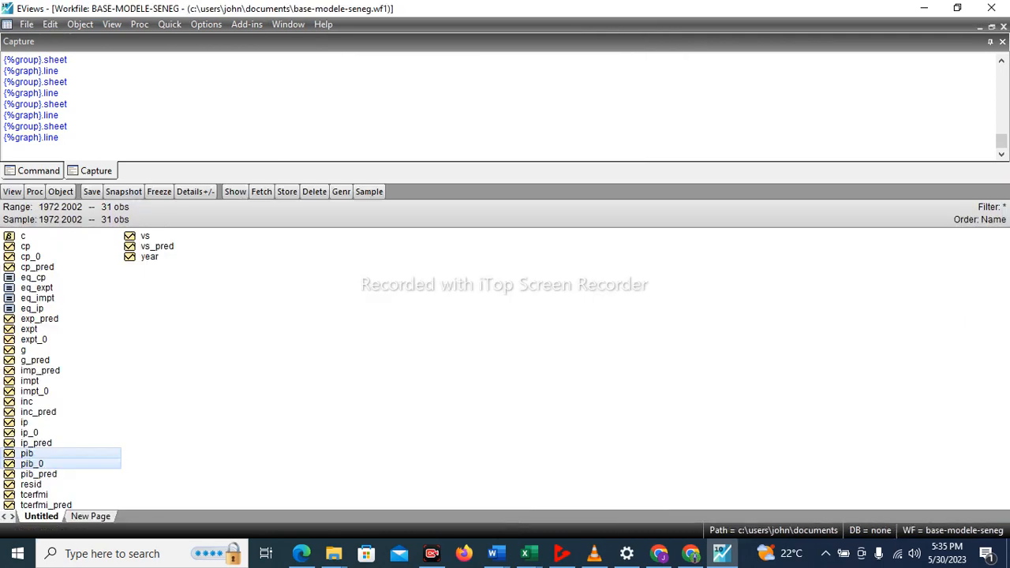
click(179, 236)
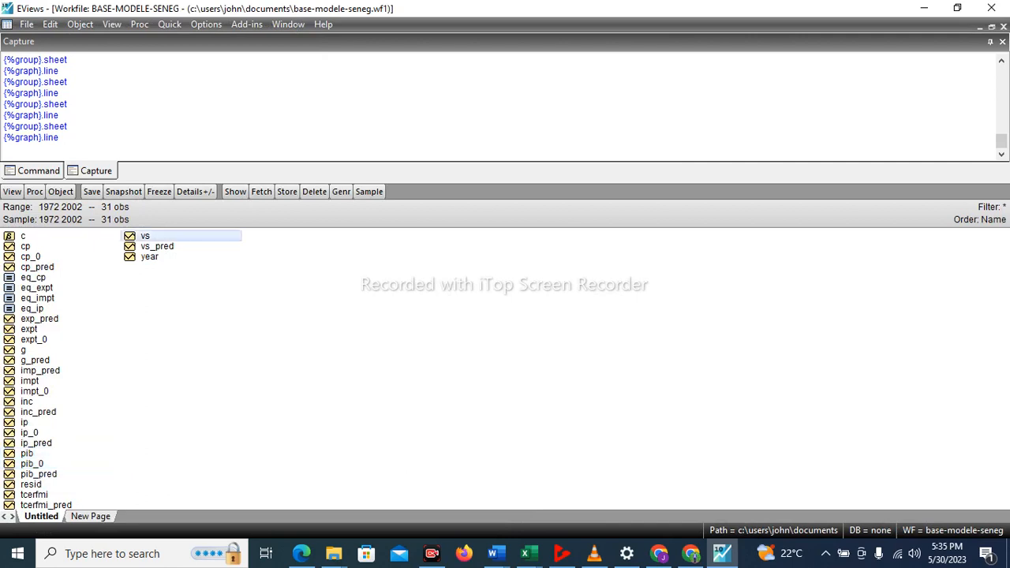
ctrl+click(153, 246)
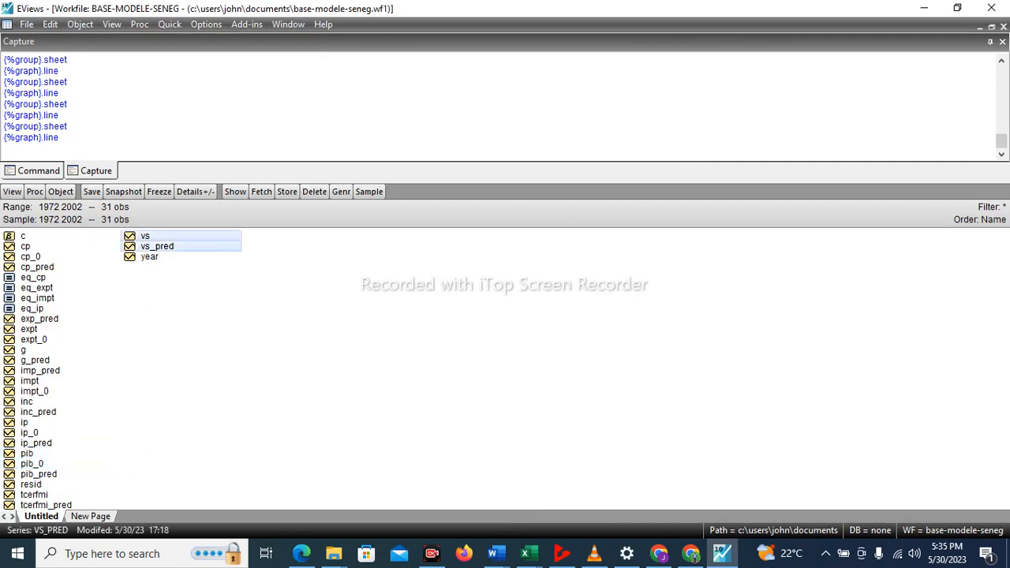
right_click(151, 250)
mouse_move(182, 259)
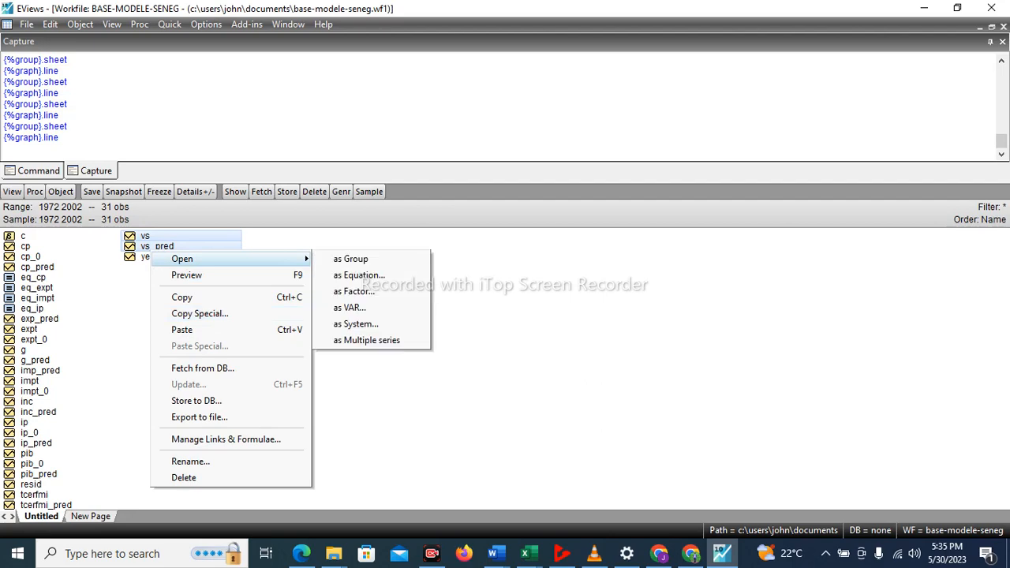
click(350, 258)
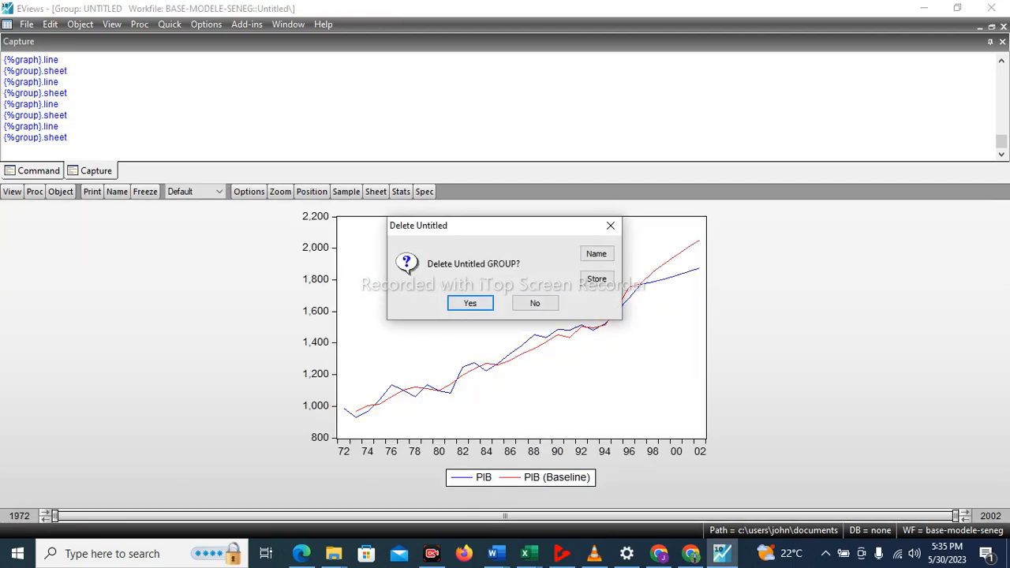
click(466, 301)
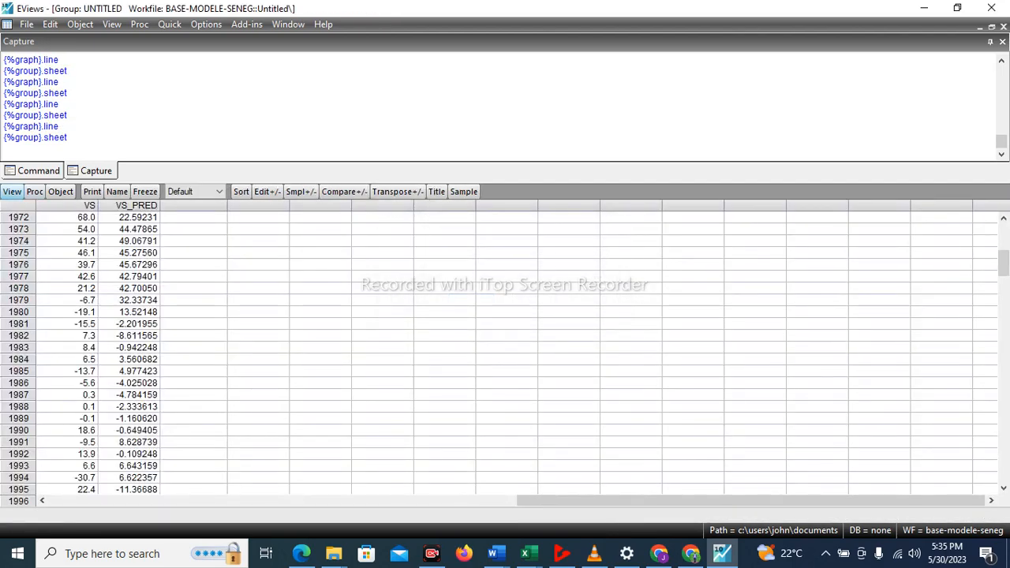
Plot VS and VS_PRED as a basic Line & Symbol graph in a single graph.
click(12, 192)
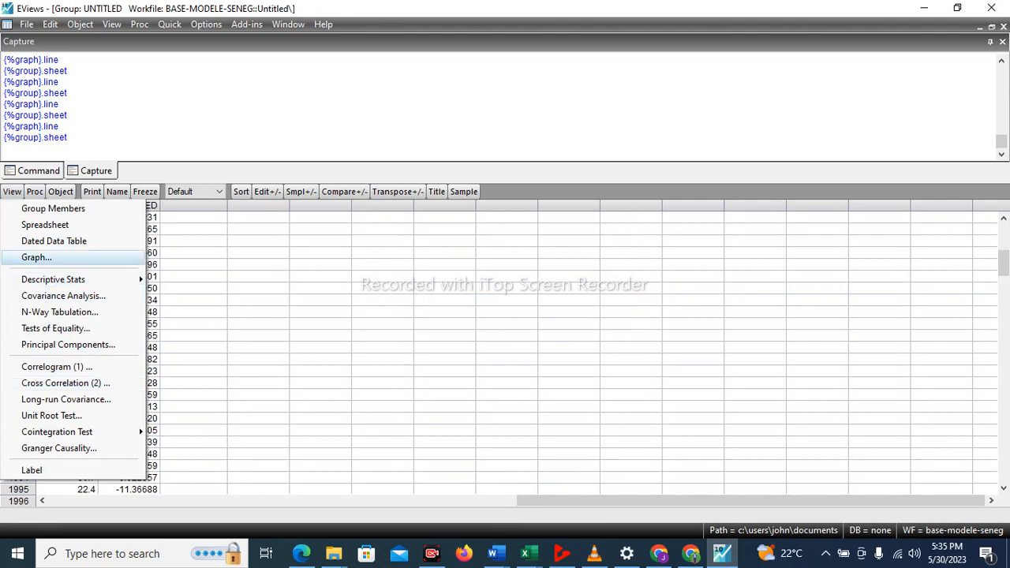
click(37, 257)
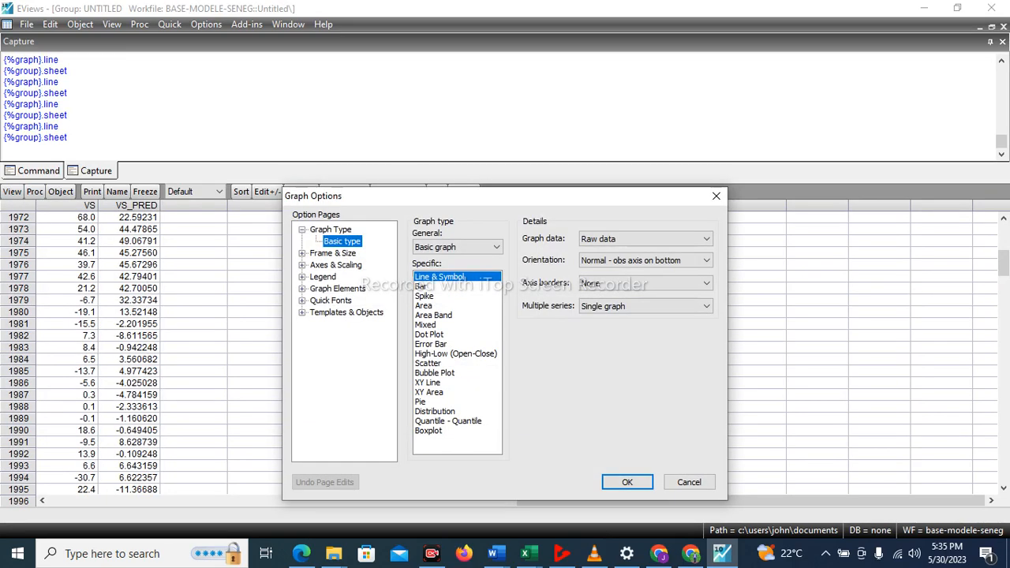
key(Return)
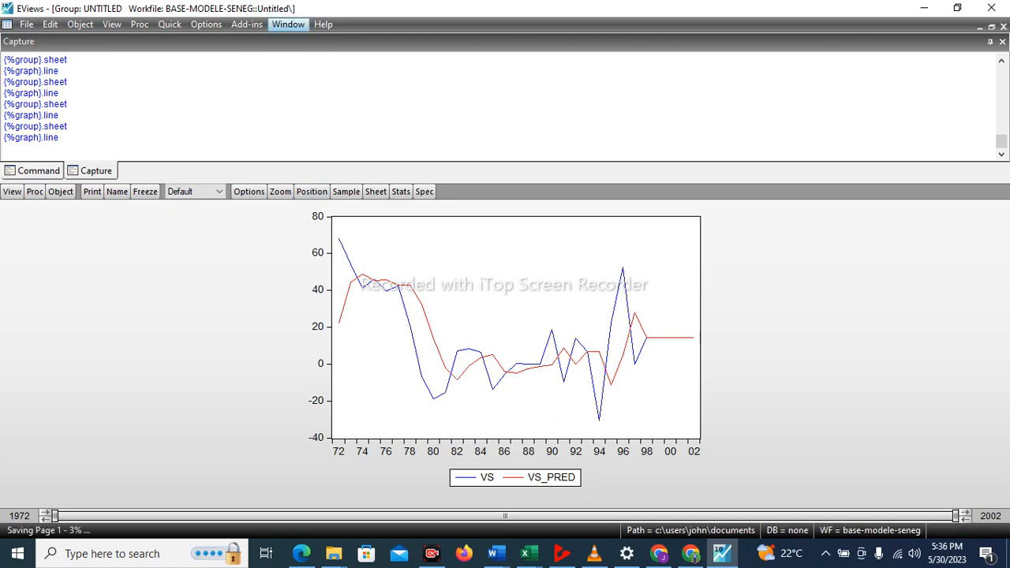
Tile the open windows, maximize the workfile, and clear the selection of vs and vs_pred.
click(288, 24)
click(296, 56)
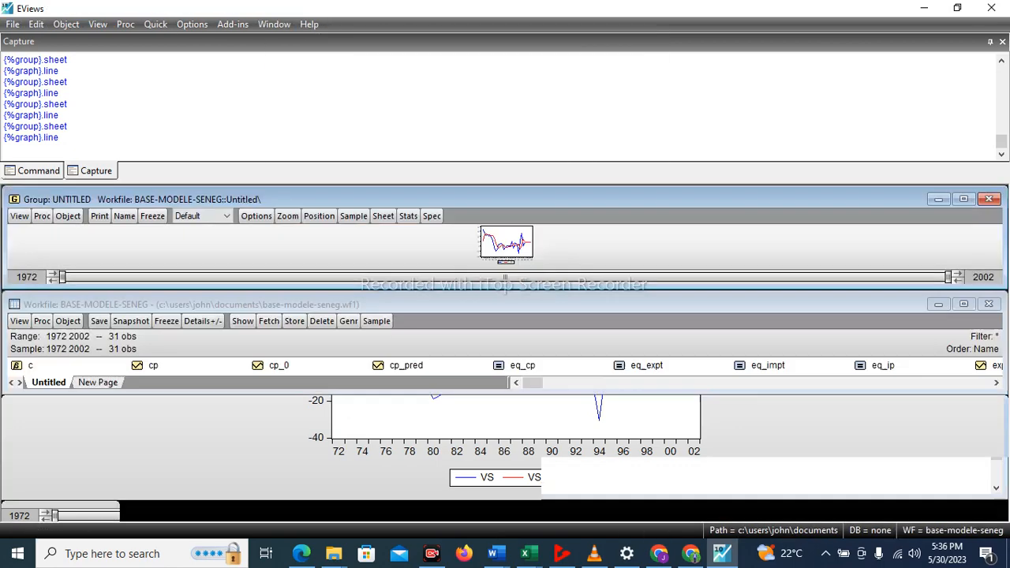
click(963, 304)
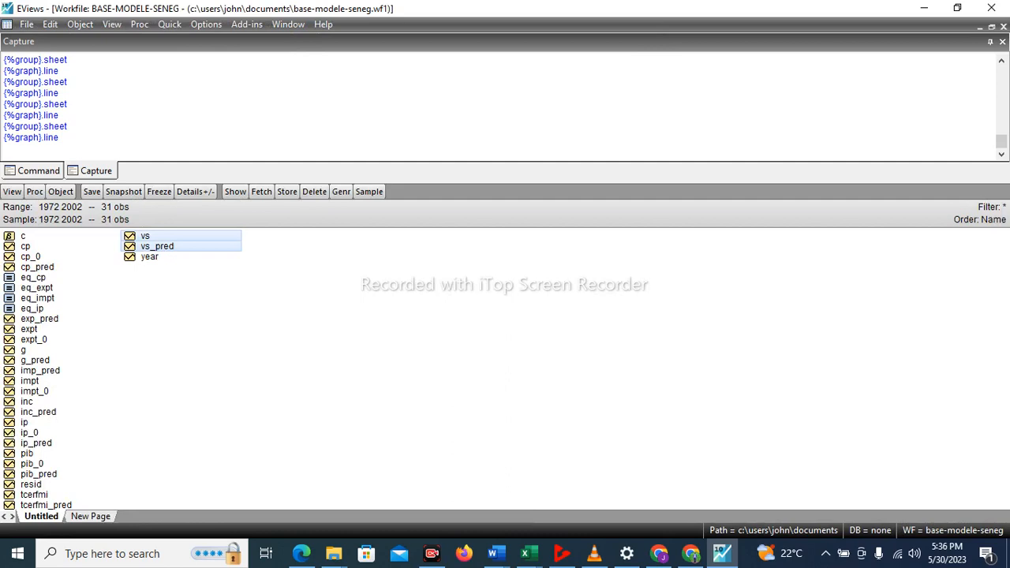
click(331, 331)
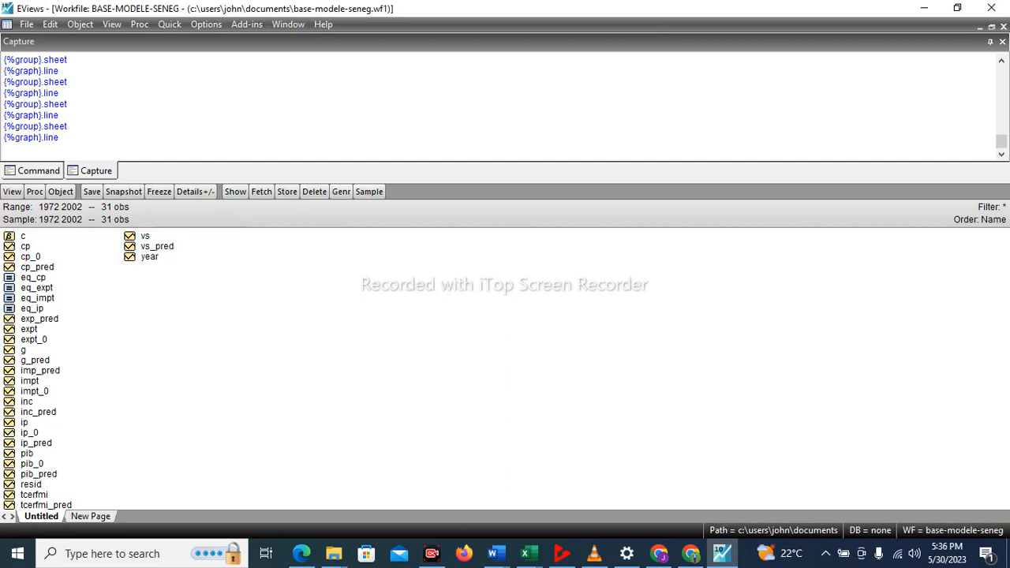